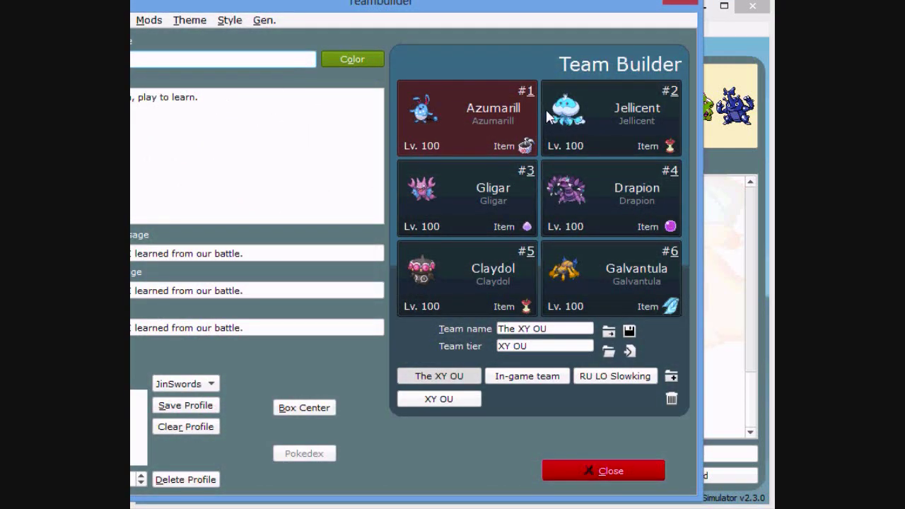
- Add a new empty team to the team list and open it
{"action": "left_click", "coordinate": [454, 124]}
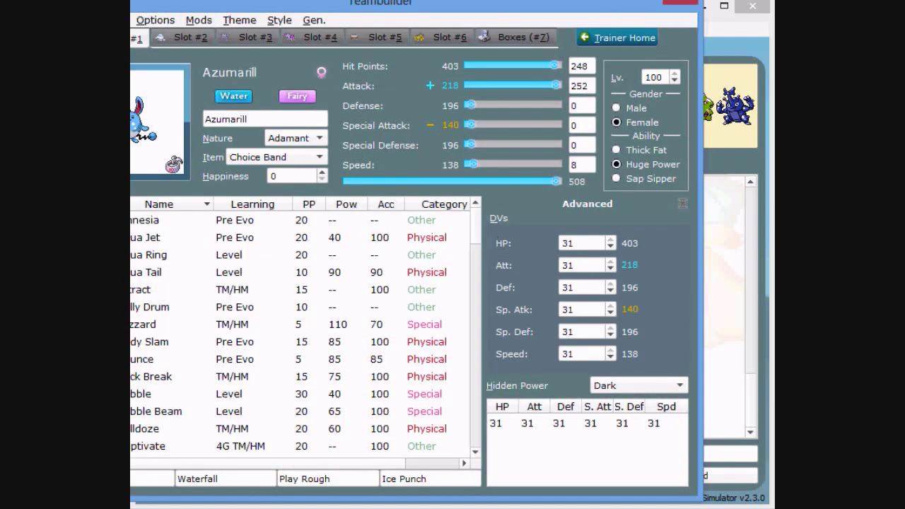
{"action": "left_click_drag", "start_coordinate": [288, 6], "coordinate": [358, 14]}
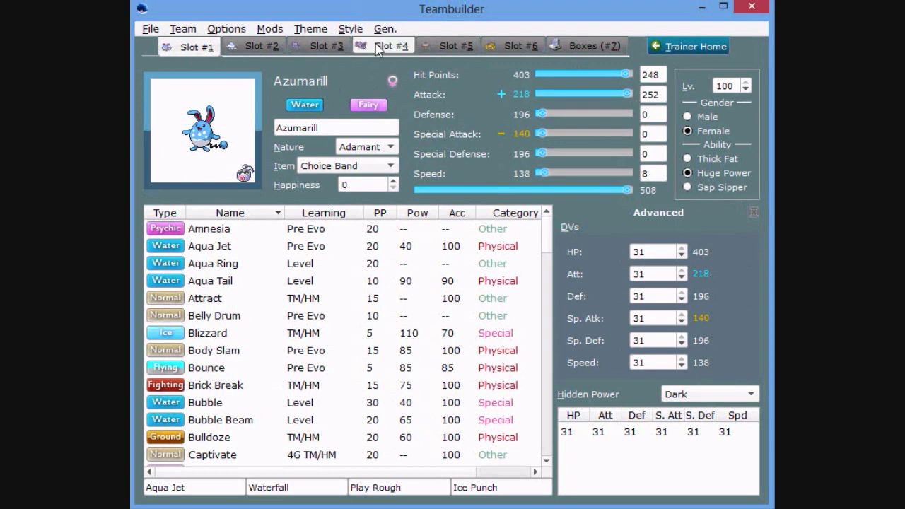
{"action": "left_click", "coordinate": [152, 29]}
{"action": "mouse_move", "coordinate": [183, 29]}
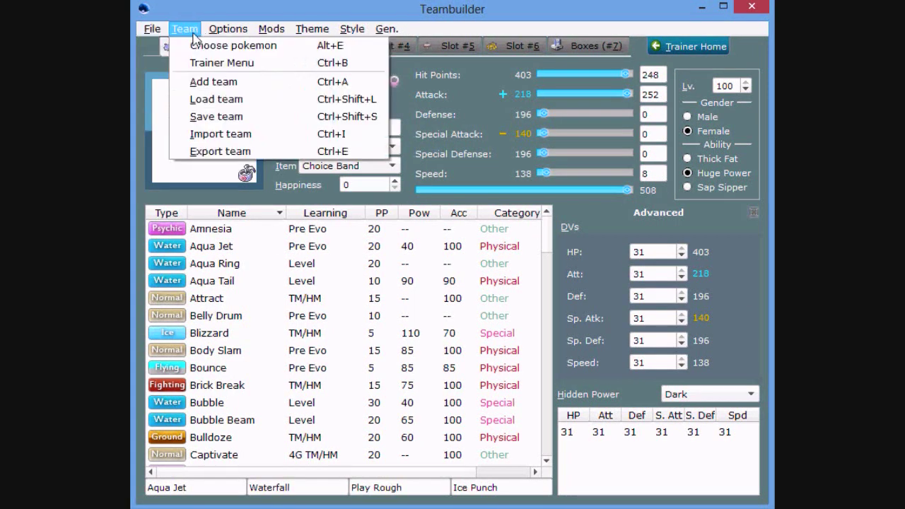
{"action": "left_click", "coordinate": [214, 83]}
{"action": "left_click", "coordinate": [581, 407]}
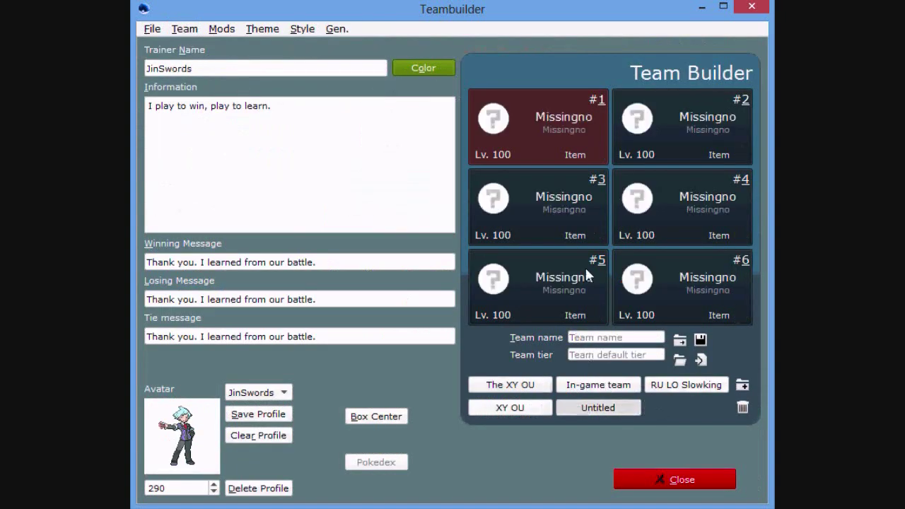
- Delete the team named The XY OU from the team list
{"action": "left_click", "coordinate": [512, 386]}
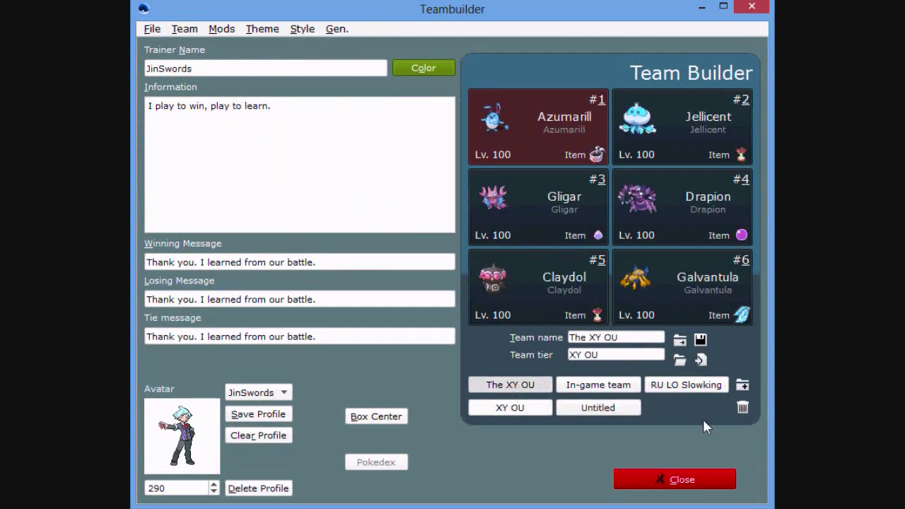
{"action": "left_click", "coordinate": [742, 408]}
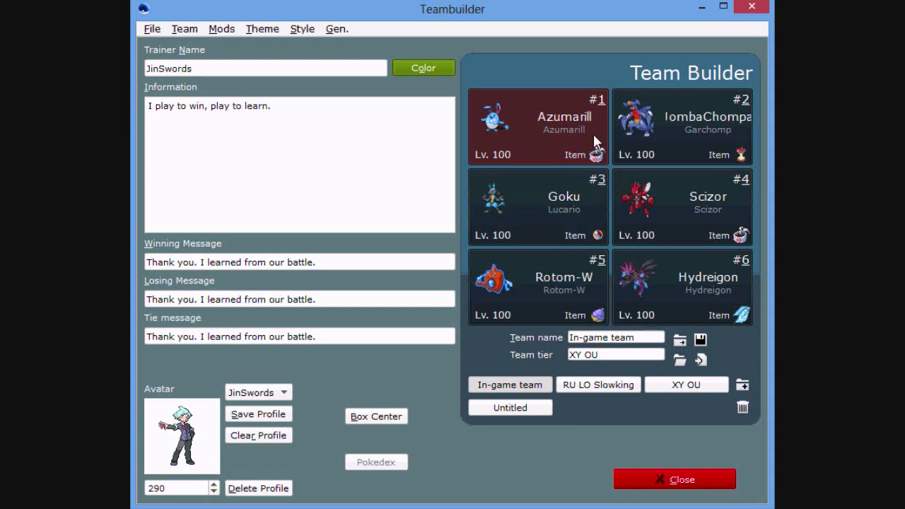
- Look at the Lucario set in slot 3 of the In-game team, then return to the trainer overview
{"action": "left_click", "coordinate": [589, 226]}
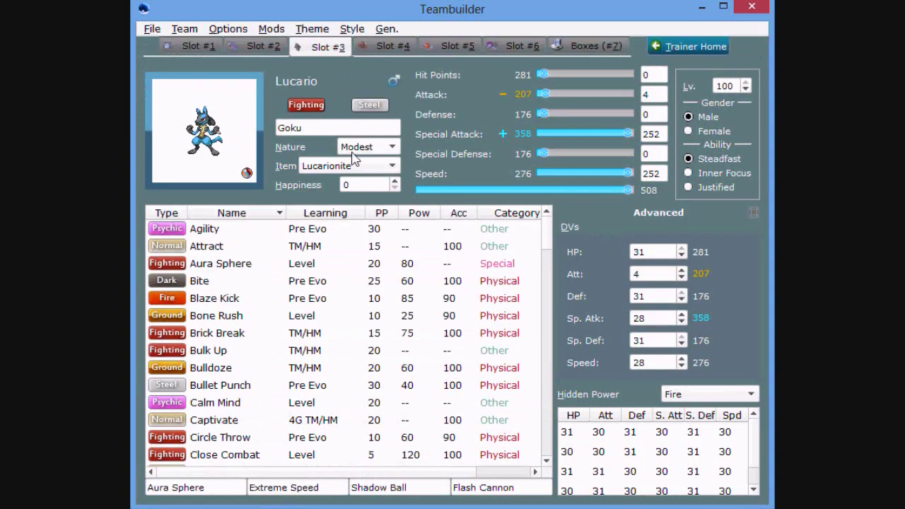
{"action": "left_click", "coordinate": [152, 28]}
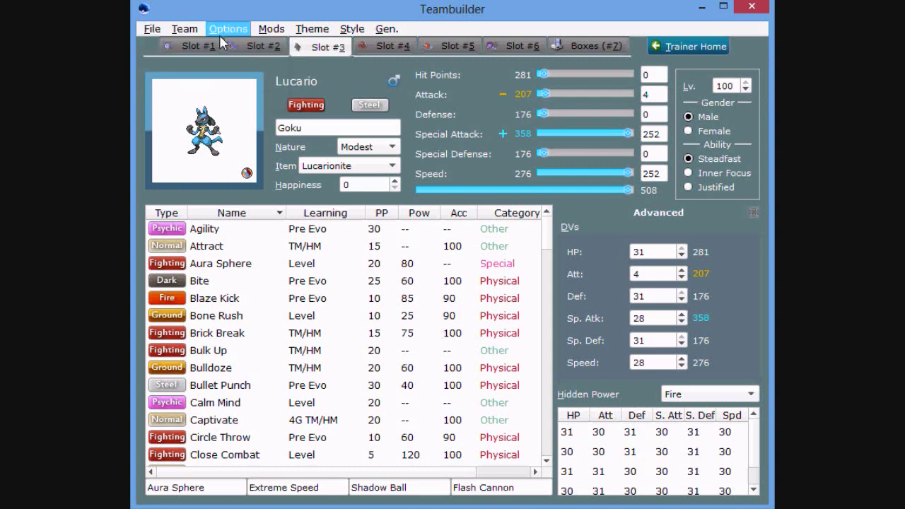
{"action": "left_click", "coordinate": [155, 31]}
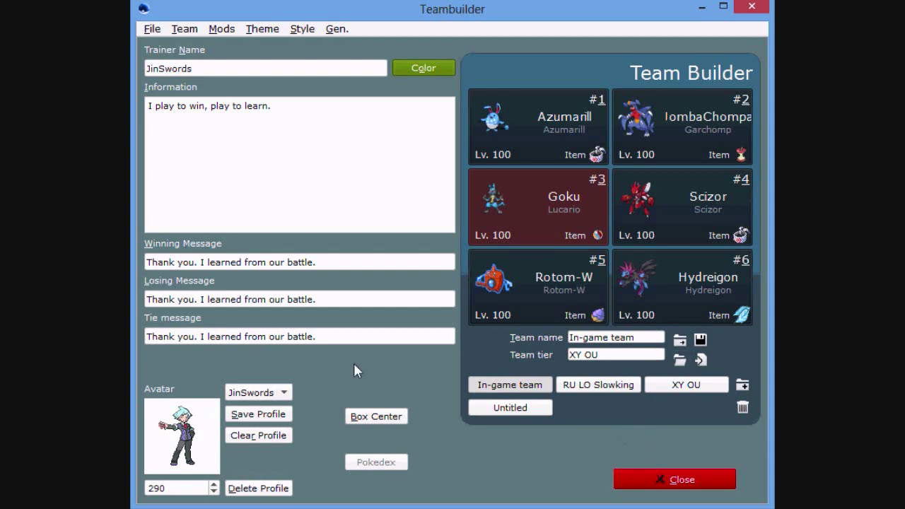
- Open the species chooser for the empty first slot of the Untitled team
{"action": "left_click", "coordinate": [499, 409]}
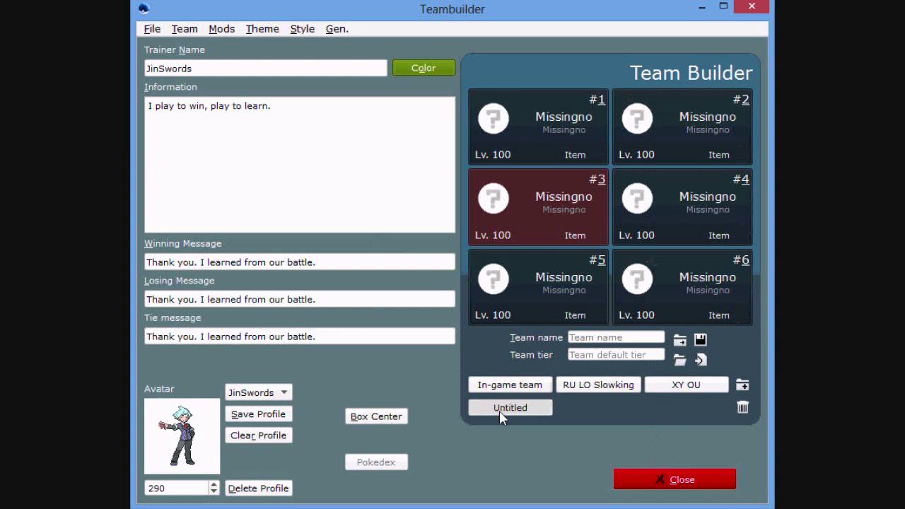
{"action": "left_click", "coordinate": [527, 129]}
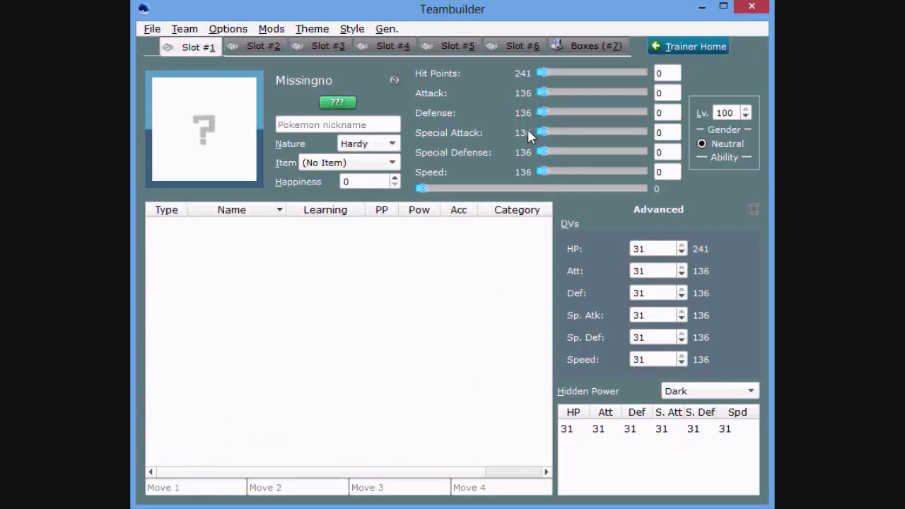
{"action": "left_click", "coordinate": [240, 161]}
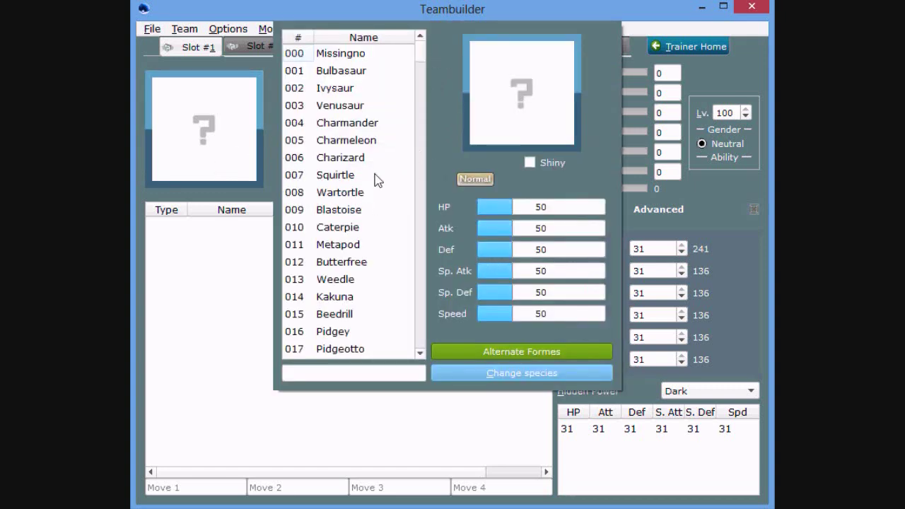
- Browse the species list and preview the types and base stats of Charmander, Bergmite and Hydreigon
{"action": "left_click", "coordinate": [361, 120]}
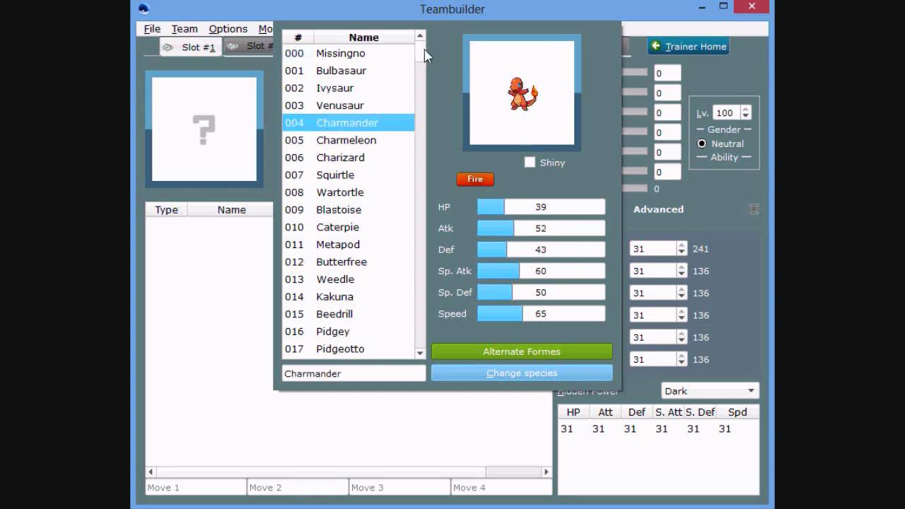
{"action": "left_click_drag", "start_coordinate": [427, 56], "coordinate": [460, 406]}
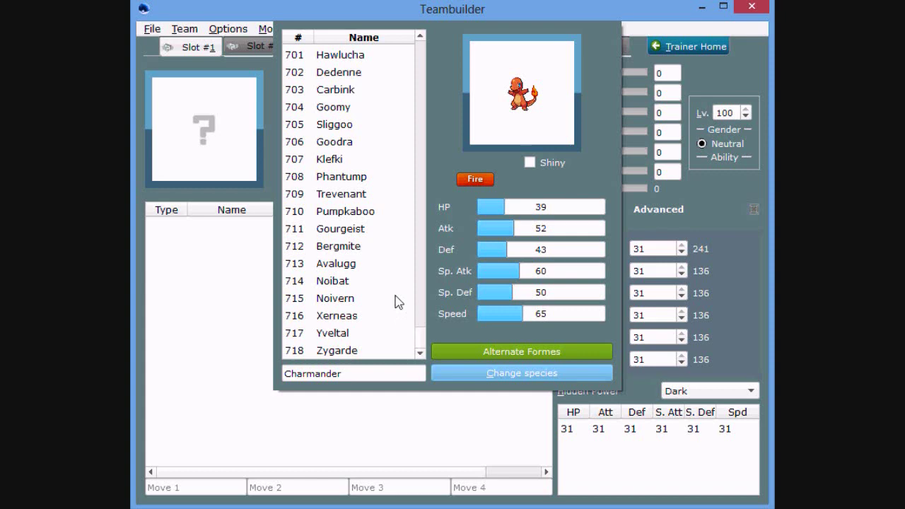
{"action": "left_click", "coordinate": [387, 249]}
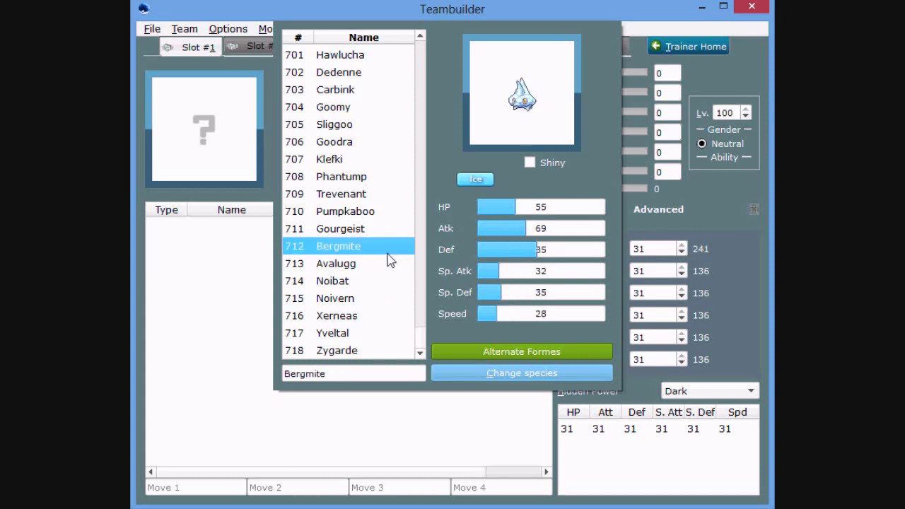
{"action": "scroll", "coordinate": [373, 260], "scroll_direction": "up", "scroll_amount": 9}
{"action": "scroll", "coordinate": [376, 262], "scroll_direction": "down", "scroll_amount": 9}
{"action": "scroll", "coordinate": [374, 262], "scroll_direction": "up", "scroll_amount": 14}
{"action": "scroll", "coordinate": [374, 263], "scroll_direction": "down", "scroll_amount": 5}
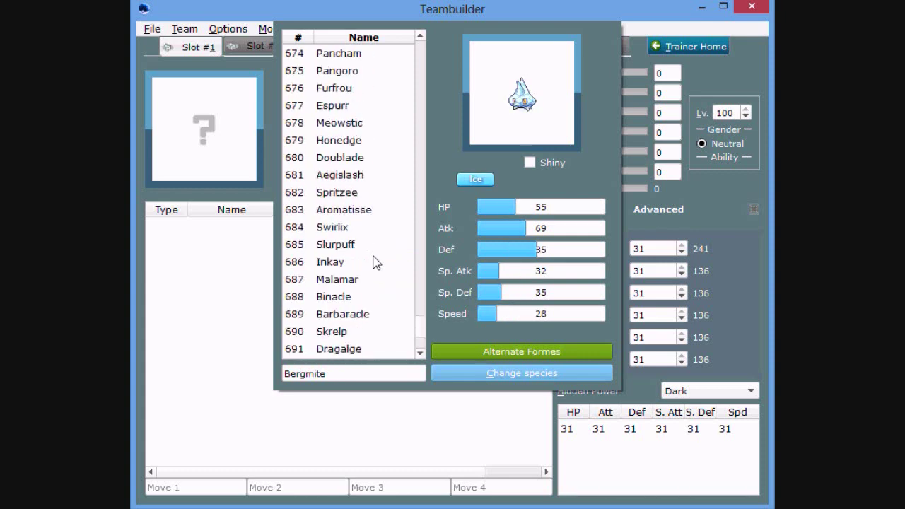
{"action": "scroll", "coordinate": [375, 261], "scroll_direction": "up", "scroll_amount": 16}
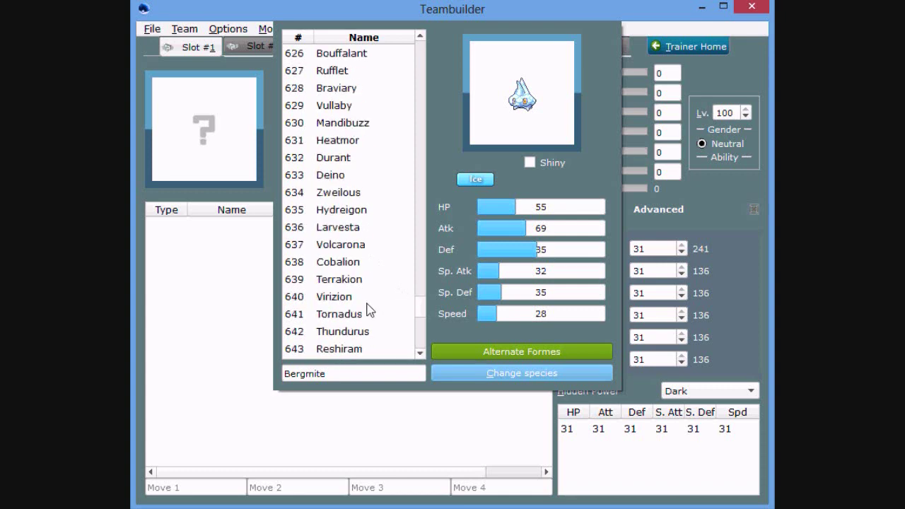
{"action": "scroll", "coordinate": [368, 309], "scroll_direction": "up", "scroll_amount": 4}
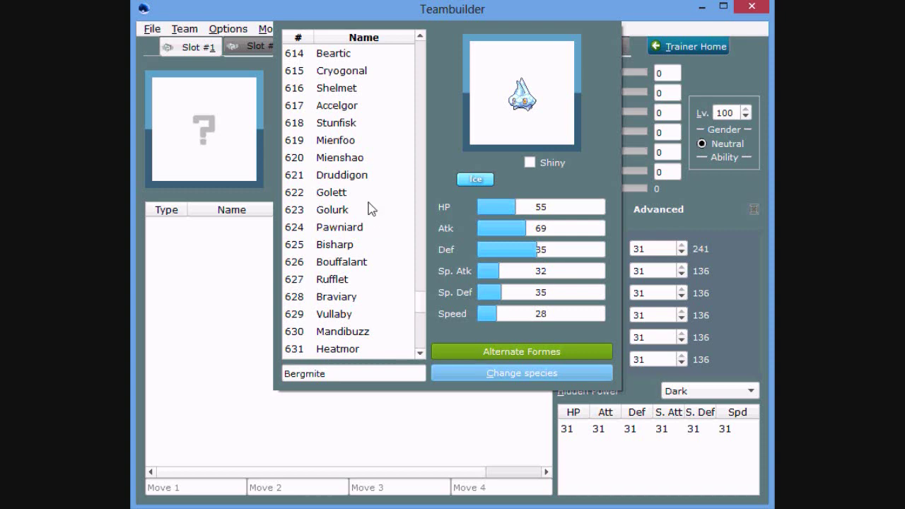
{"action": "scroll", "coordinate": [350, 290], "scroll_direction": "down", "scroll_amount": 8}
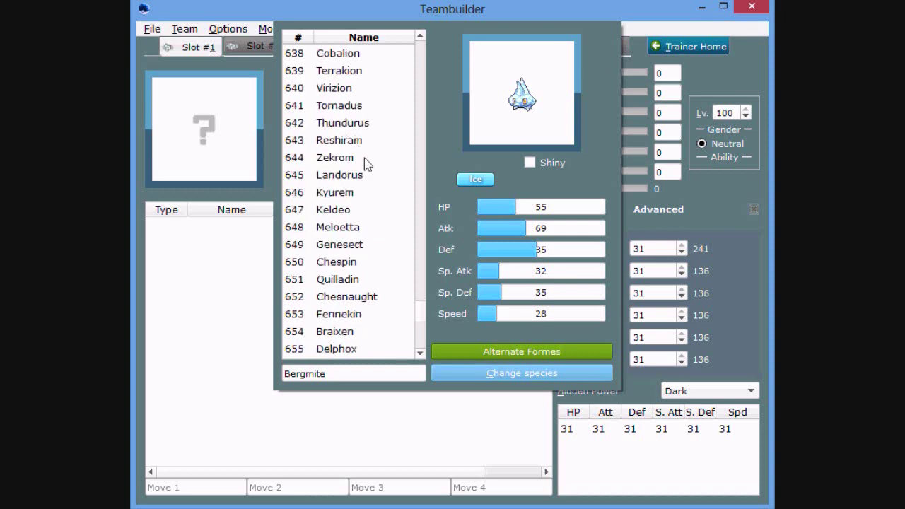
{"action": "scroll", "coordinate": [364, 158], "scroll_direction": "up", "scroll_amount": 1}
{"action": "left_click", "coordinate": [356, 62]}
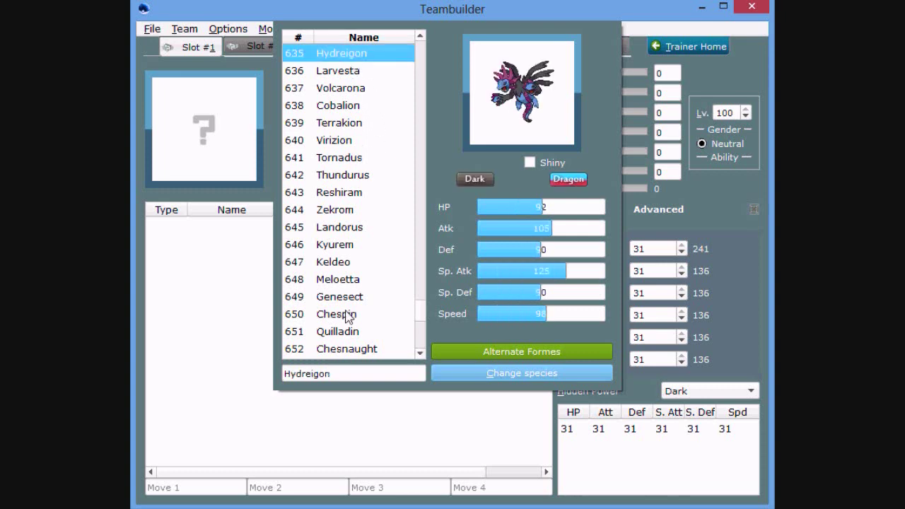
- Look through the fifth- and sixth-generation species, previewing Fletchling and Genesect
{"action": "scroll", "coordinate": [391, 332], "scroll_direction": "down", "scroll_amount": 5}
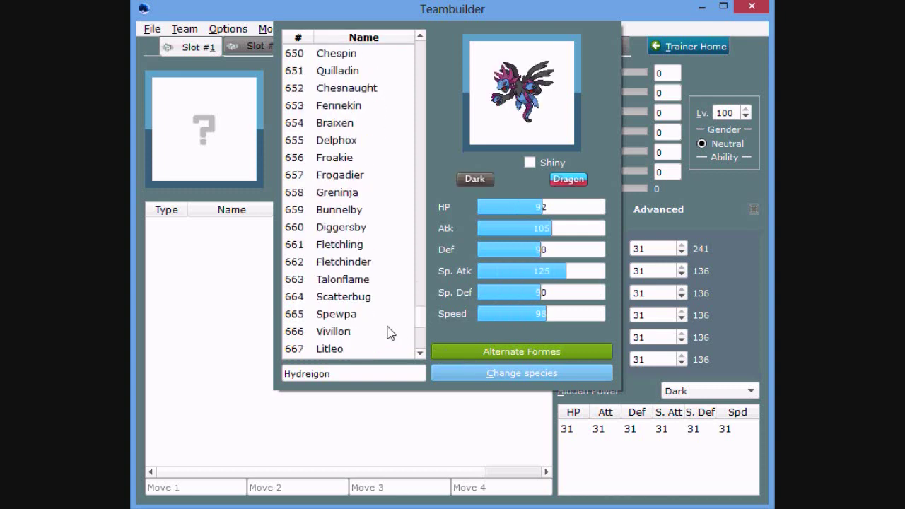
{"action": "left_click", "coordinate": [383, 245]}
{"action": "scroll", "coordinate": [364, 306], "scroll_direction": "down", "scroll_amount": 14}
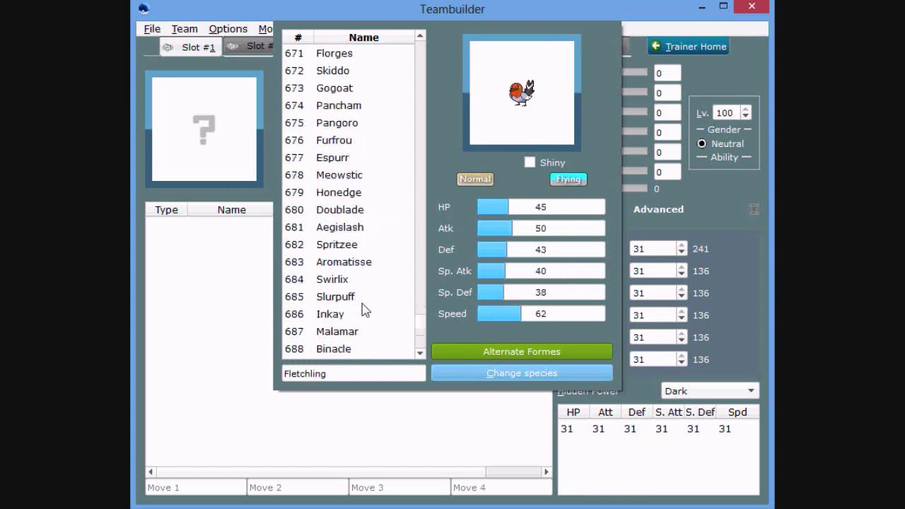
{"action": "scroll", "coordinate": [363, 310], "scroll_direction": "down", "scroll_amount": 1}
{"action": "scroll", "coordinate": [364, 309], "scroll_direction": "up", "scroll_amount": 13}
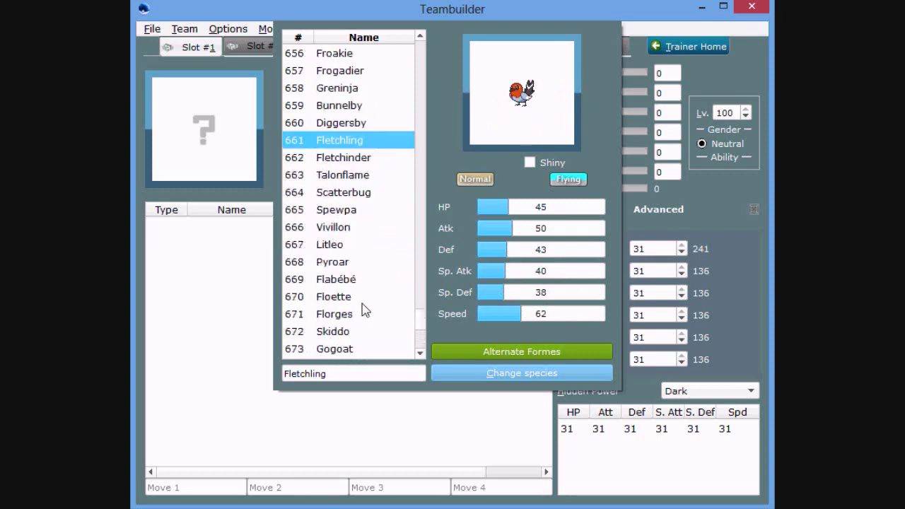
{"action": "scroll", "coordinate": [363, 309], "scroll_direction": "down", "scroll_amount": 6}
{"action": "scroll", "coordinate": [364, 310], "scroll_direction": "up", "scroll_amount": 13}
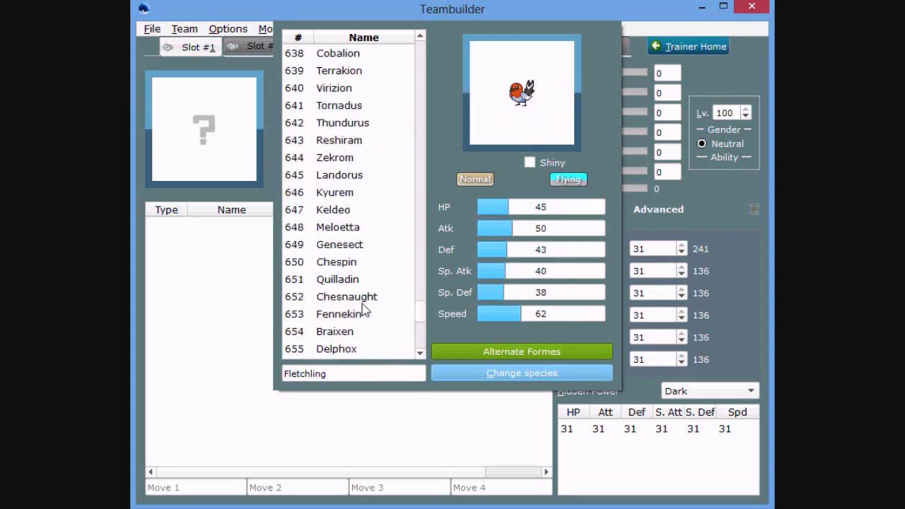
{"action": "scroll", "coordinate": [363, 301], "scroll_direction": "up", "scroll_amount": 2}
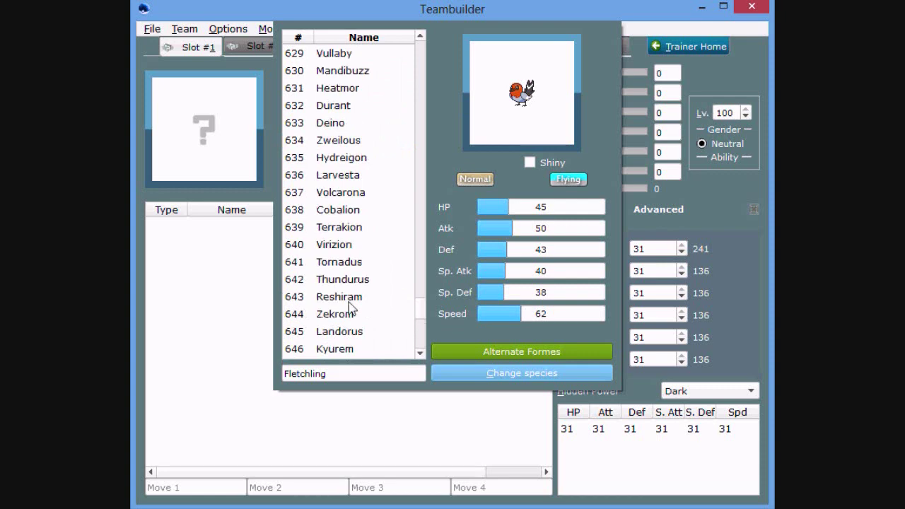
{"action": "scroll", "coordinate": [352, 311], "scroll_direction": "down", "scroll_amount": 1}
{"action": "left_click", "coordinate": [354, 348]}
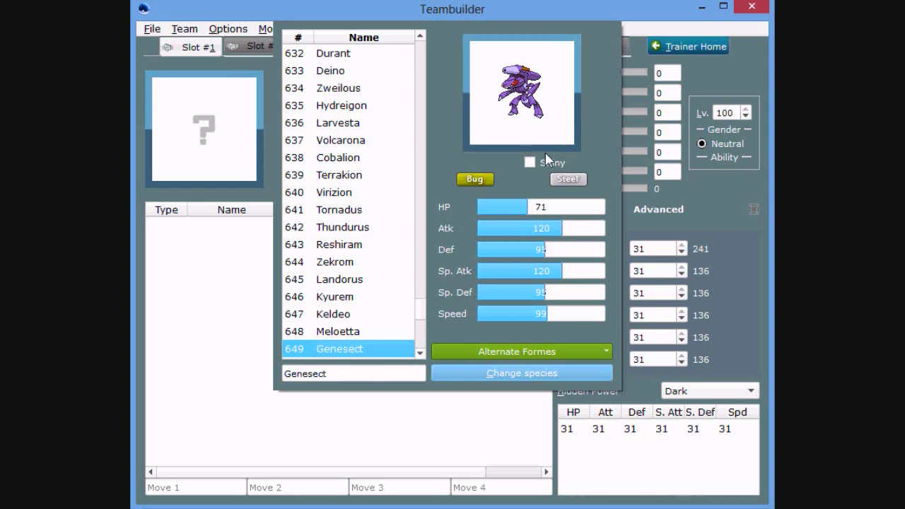
- Preview the types and base stats of Virizion and Reshiram and look over the neighbouring species
{"action": "left_click", "coordinate": [363, 189]}
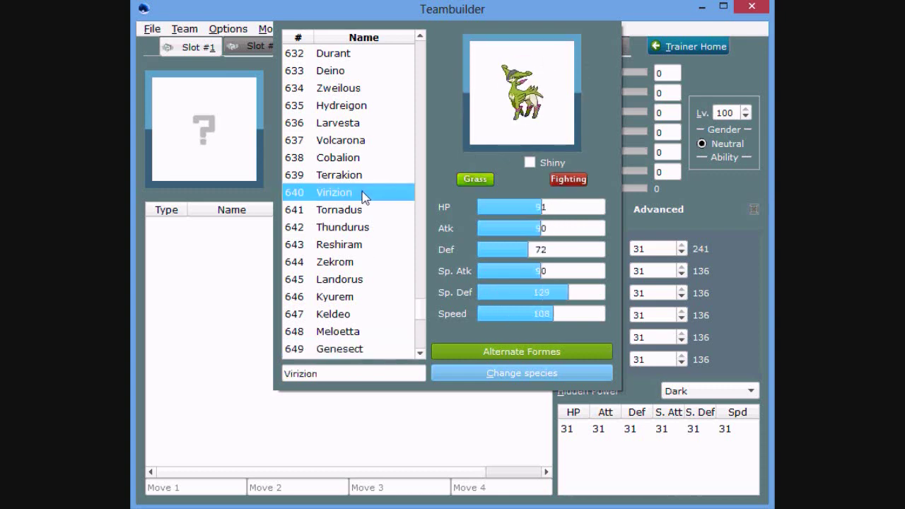
{"action": "left_click", "coordinate": [362, 243]}
{"action": "scroll", "coordinate": [373, 309], "scroll_direction": "down", "scroll_amount": 4}
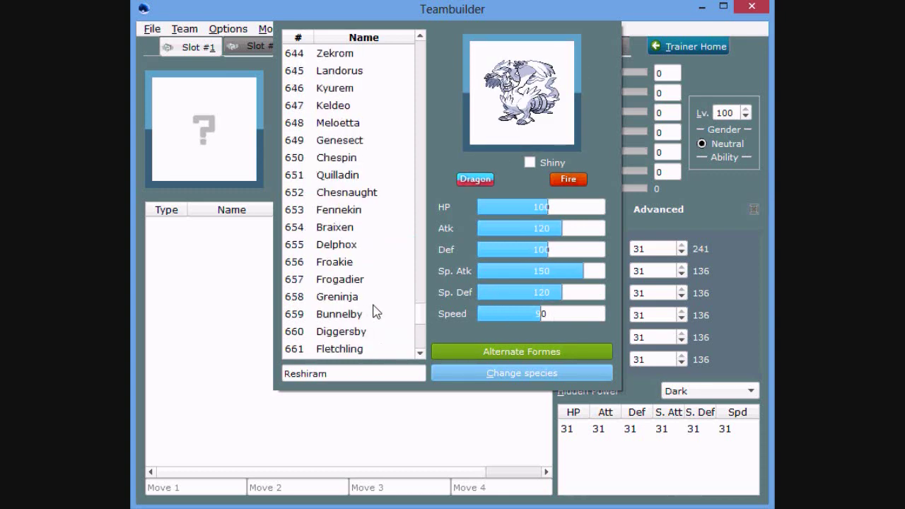
{"action": "scroll", "coordinate": [350, 266], "scroll_direction": "up", "scroll_amount": 4}
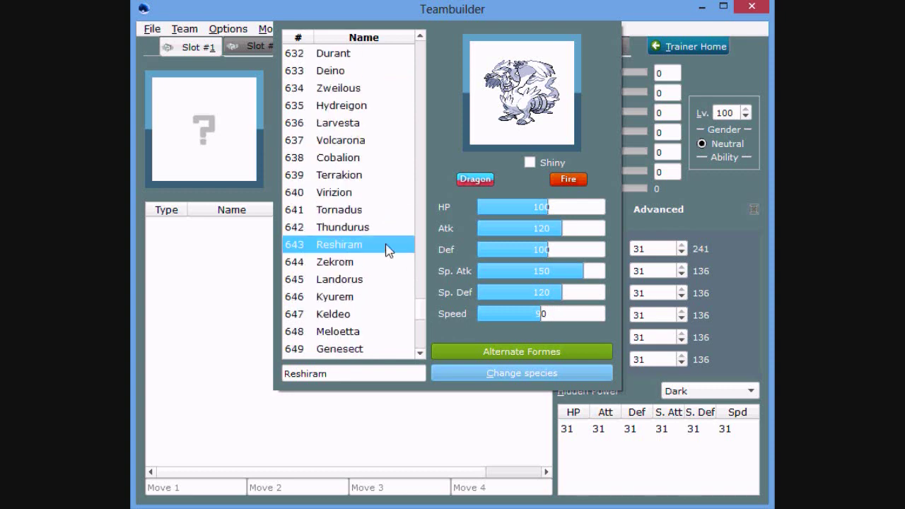
{"action": "scroll", "coordinate": [347, 227], "scroll_direction": "up", "scroll_amount": 1}
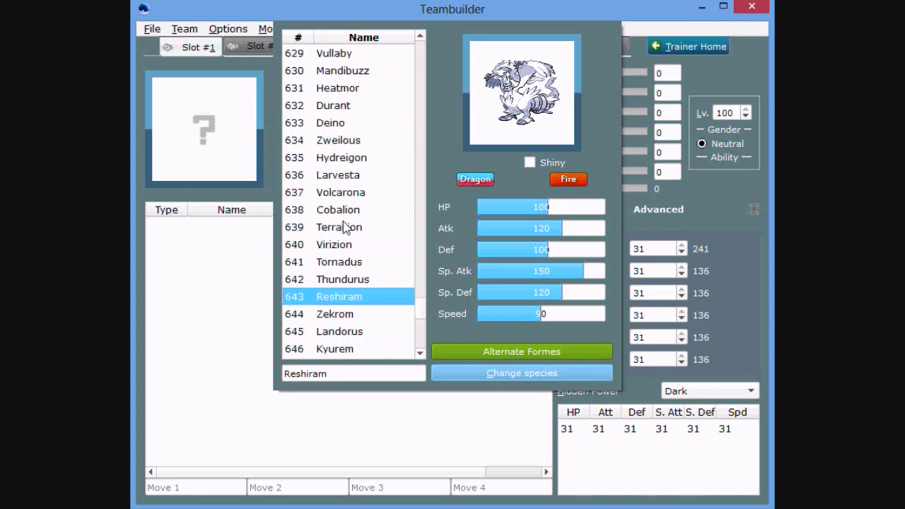
{"action": "scroll", "coordinate": [326, 201], "scroll_direction": "up", "scroll_amount": 2}
{"action": "scroll", "coordinate": [322, 200], "scroll_direction": "up", "scroll_amount": 3}
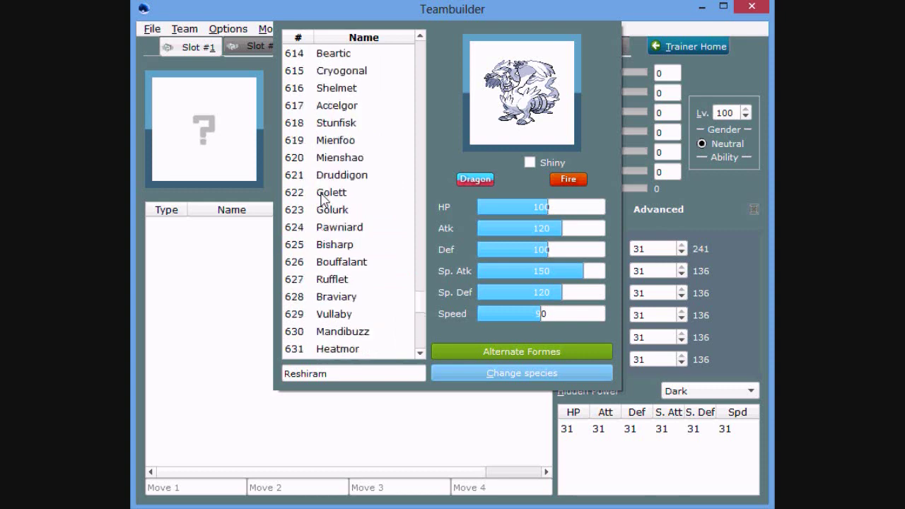
- Set the first slot's species to Infernape and give it the Adamant nature
{"action": "type", "text": "inf"}
{"action": "key", "text": "Return"}
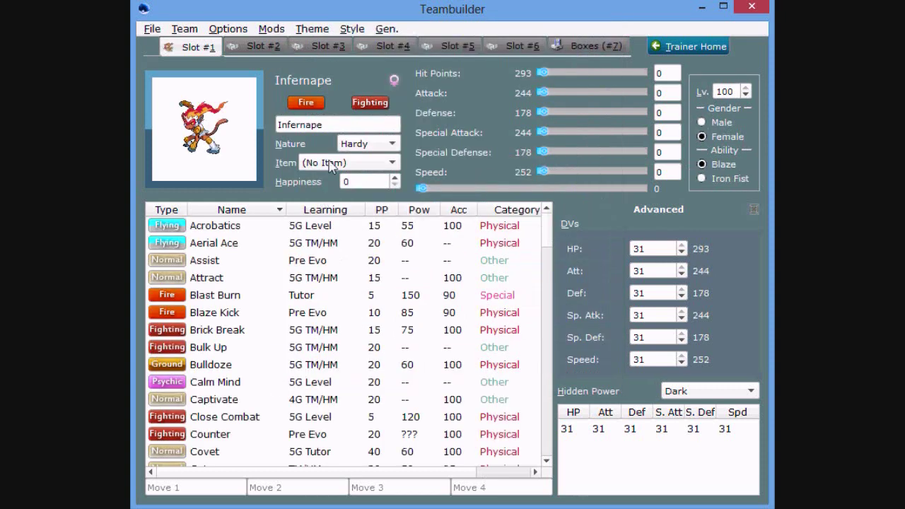
{"action": "left_click", "coordinate": [384, 145]}
{"action": "key", "text": "a"}
{"action": "key", "text": "Return"}
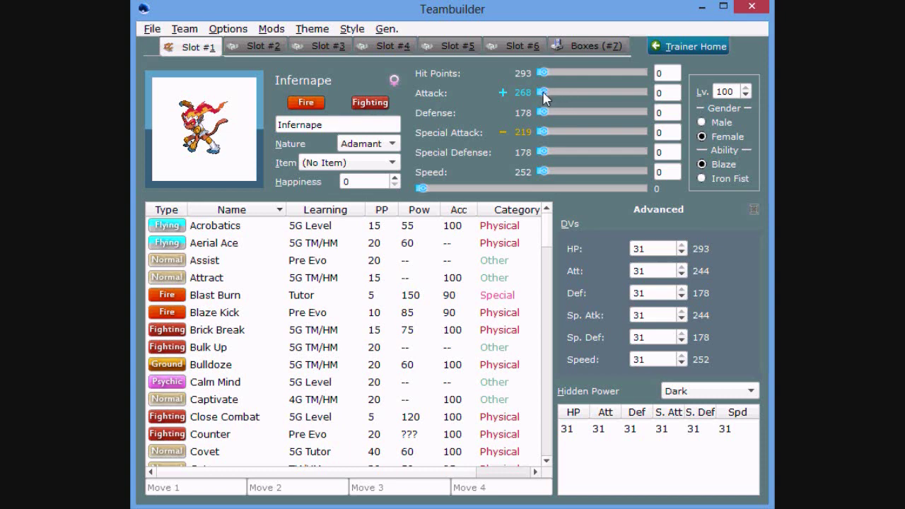
- Assign Infernape's effort values: 252 in Attack, 252 in Speed and 6 in Hit Points
{"action": "left_click_drag", "start_coordinate": [548, 92], "coordinate": [728, 105]}
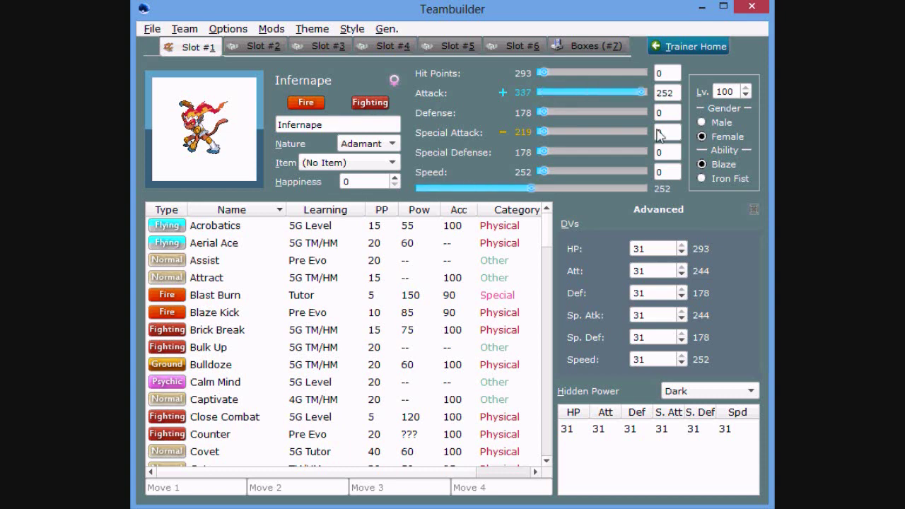
{"action": "left_click", "coordinate": [540, 73]}
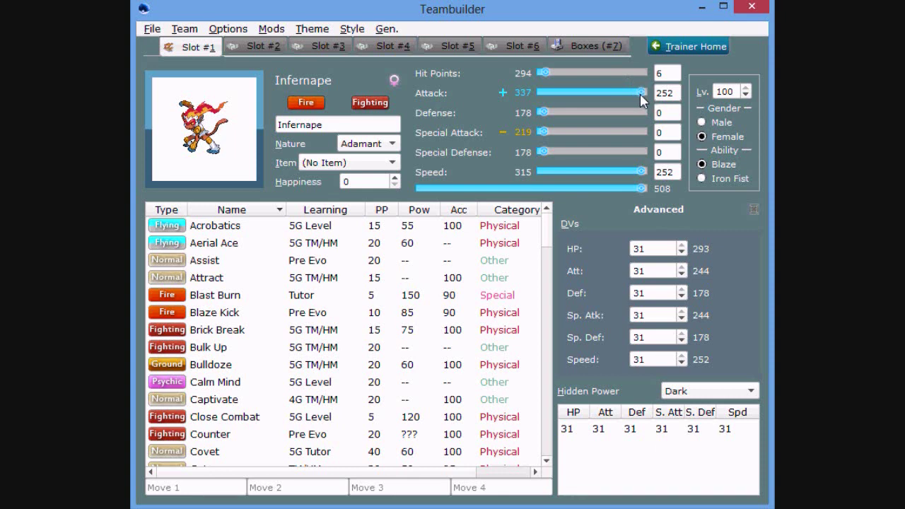
{"action": "left_click_drag", "start_coordinate": [640, 93], "coordinate": [655, 90]}
{"action": "left_click_drag", "start_coordinate": [674, 92], "coordinate": [659, 93]}
{"action": "type", "text": "48"}
{"action": "left_click", "coordinate": [610, 113]}
{"action": "left_click_drag", "start_coordinate": [543, 112], "coordinate": [533, 113]}
{"action": "left_click", "coordinate": [558, 73]}
{"action": "left_click", "coordinate": [549, 93]}
{"action": "left_click_drag", "start_coordinate": [633, 90], "coordinate": [645, 92]}
- Reset Infernape's Hit Points effort value to 0 and put the 6 spare points into Special Defense
{"action": "left_click_drag", "start_coordinate": [542, 74], "coordinate": [525, 80]}
{"action": "key", "text": "BackSpace"}
{"action": "type", "text": "2"}
{"action": "left_click_drag", "start_coordinate": [541, 152], "coordinate": [545, 152]}
- Give Infernape the Choice Scarf as its held item
{"action": "left_click", "coordinate": [346, 164]}
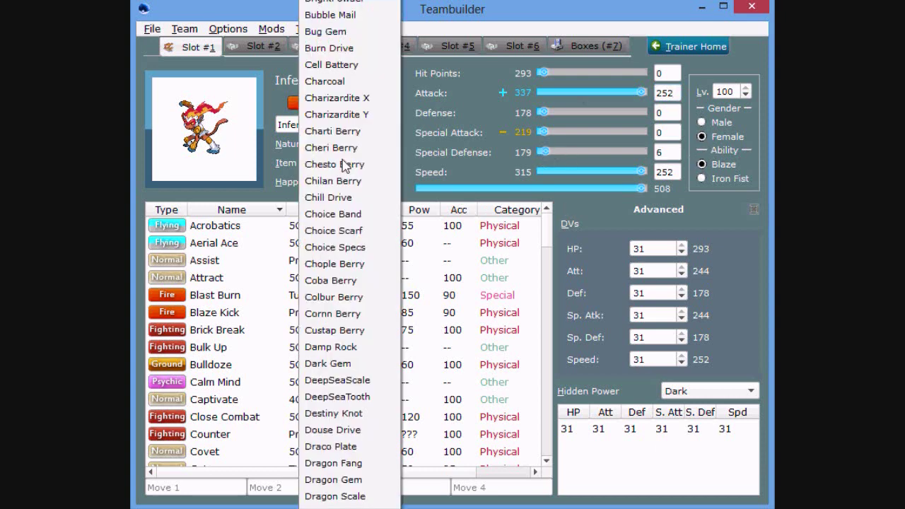
{"action": "type", "text": "Choice"}
{"action": "key", "text": "Return"}
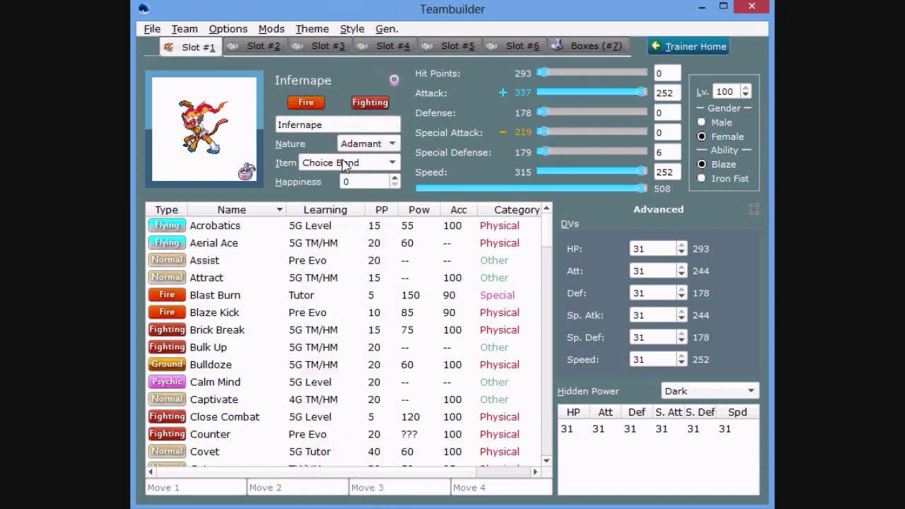
{"action": "left_click", "coordinate": [347, 163]}
{"action": "scroll", "coordinate": [346, 170], "scroll_direction": "down", "scroll_amount": 6}
{"action": "key", "text": "Return"}
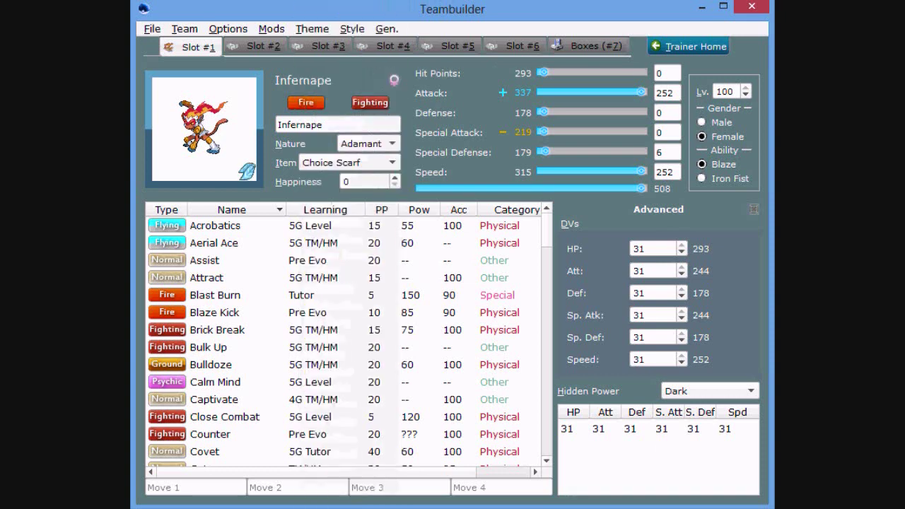
- Assign Close Combat and Flare Blitz as Infernape's first two moves
{"action": "scroll", "coordinate": [276, 367], "scroll_direction": "down", "scroll_amount": 1}
{"action": "left_click", "coordinate": [276, 365]}
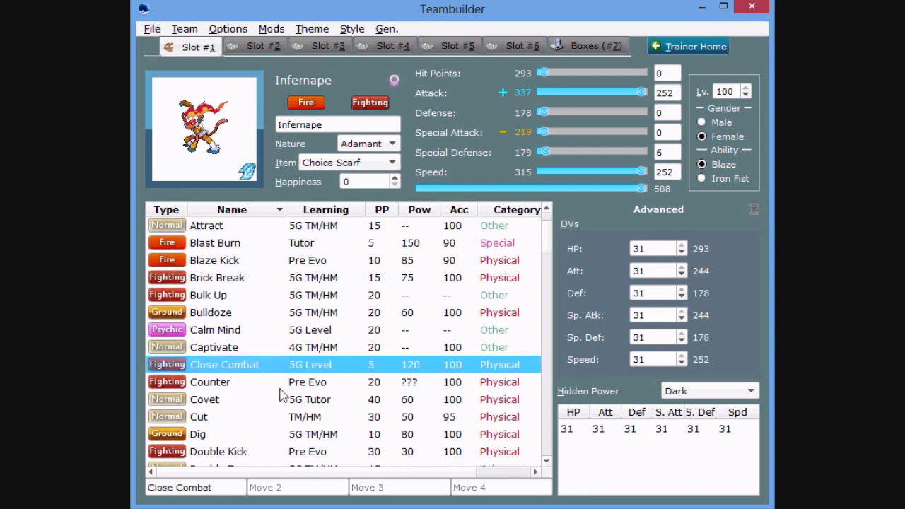
{"action": "scroll", "coordinate": [269, 452], "scroll_direction": "down", "scroll_amount": 5}
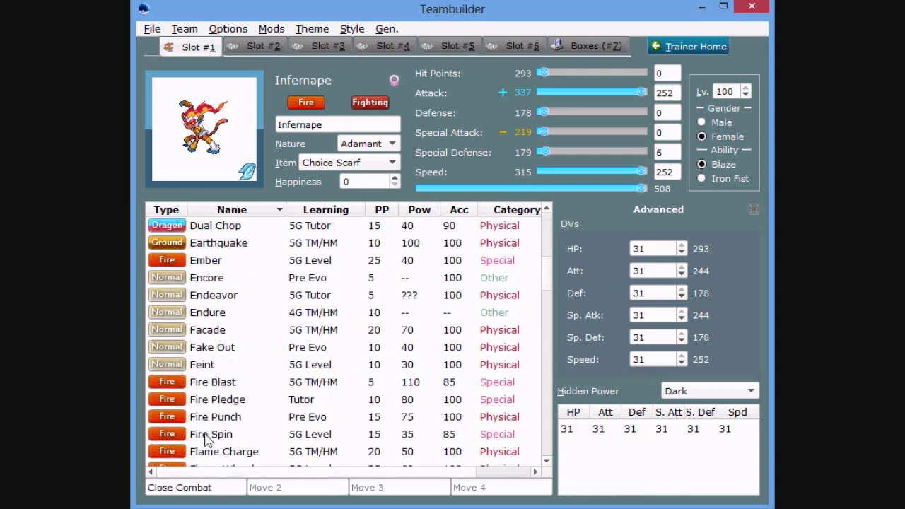
{"action": "scroll", "coordinate": [234, 436], "scroll_direction": "down", "scroll_amount": 1}
{"action": "left_click", "coordinate": [262, 452]}
- Add U-turn as Infernape's third move
{"action": "scroll", "coordinate": [276, 382], "scroll_direction": "up", "scroll_amount": 1}
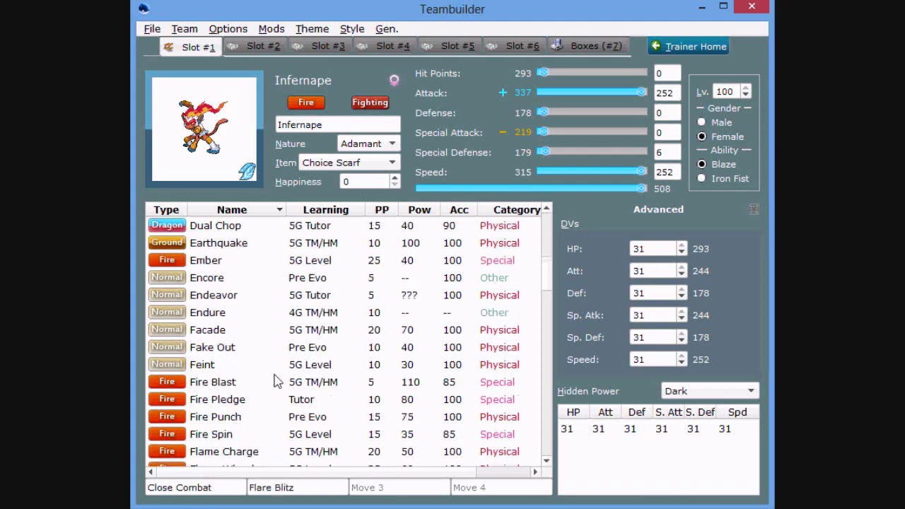
{"action": "scroll", "coordinate": [277, 384], "scroll_direction": "up", "scroll_amount": 2}
{"action": "scroll", "coordinate": [265, 393], "scroll_direction": "down", "scroll_amount": 9}
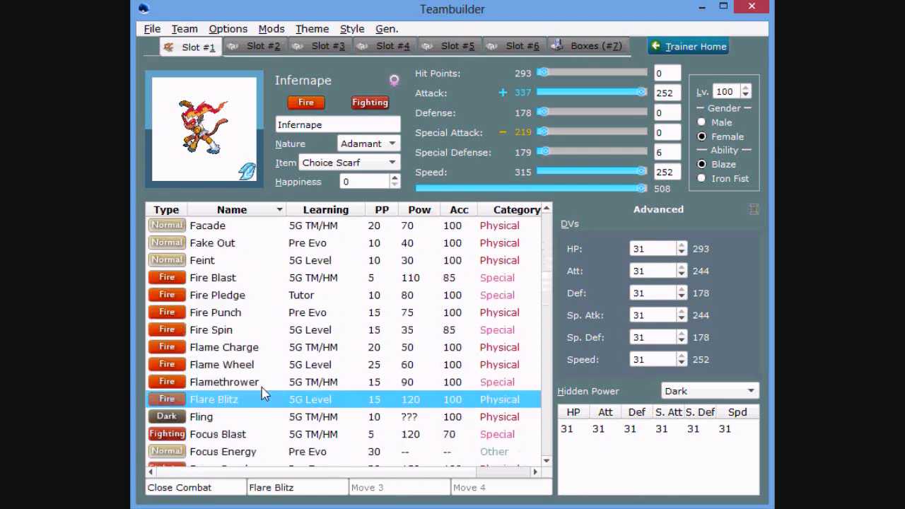
{"action": "scroll", "coordinate": [263, 394], "scroll_direction": "down", "scroll_amount": 15}
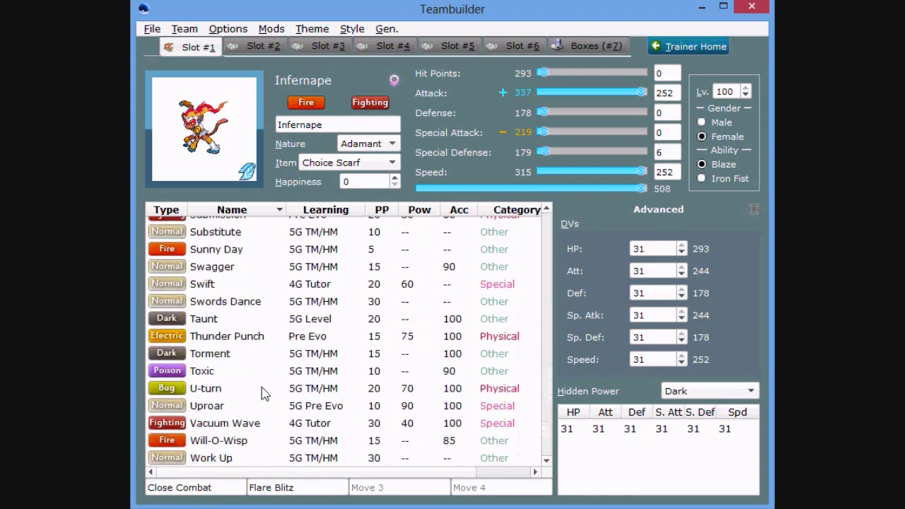
{"action": "left_click", "coordinate": [221, 388]}
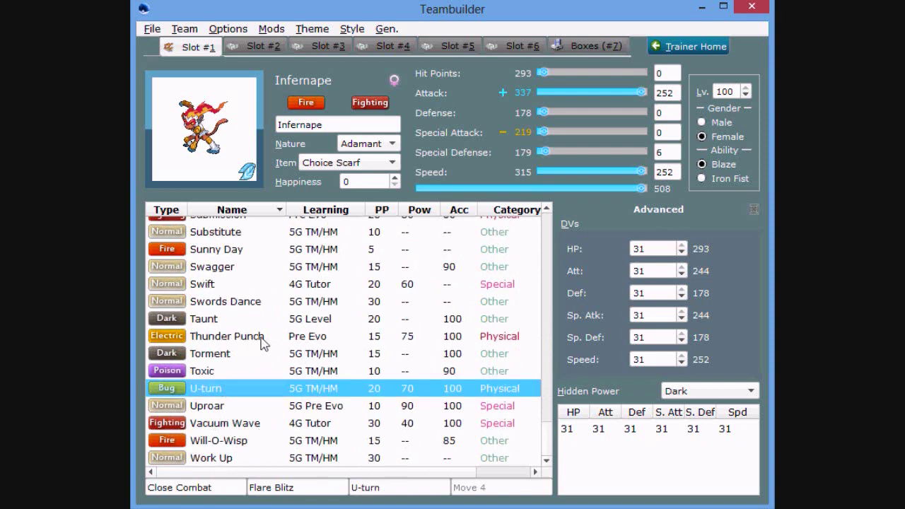
- Look through Infernape's move list for a suitable fourth move, comparing power, accuracy and category
{"action": "scroll", "coordinate": [253, 343], "scroll_direction": "up", "scroll_amount": 2}
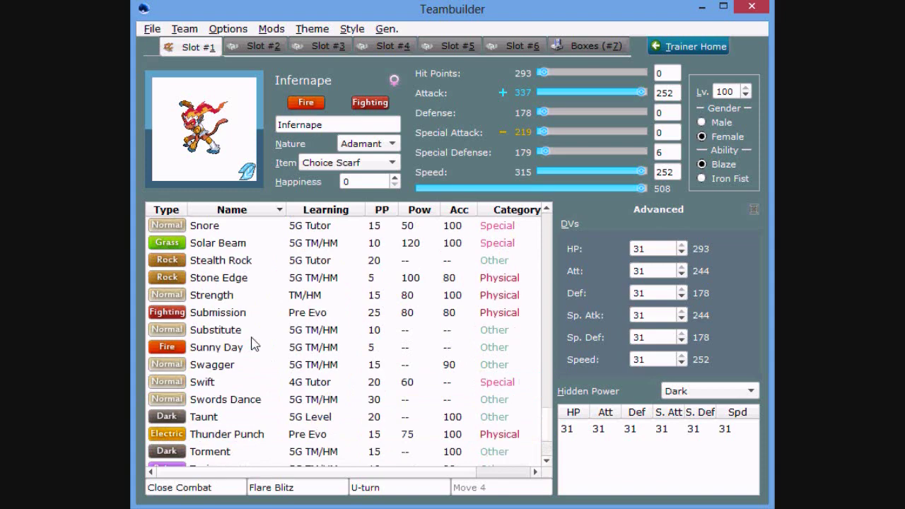
{"action": "scroll", "coordinate": [256, 413], "scroll_direction": "down", "scroll_amount": 2}
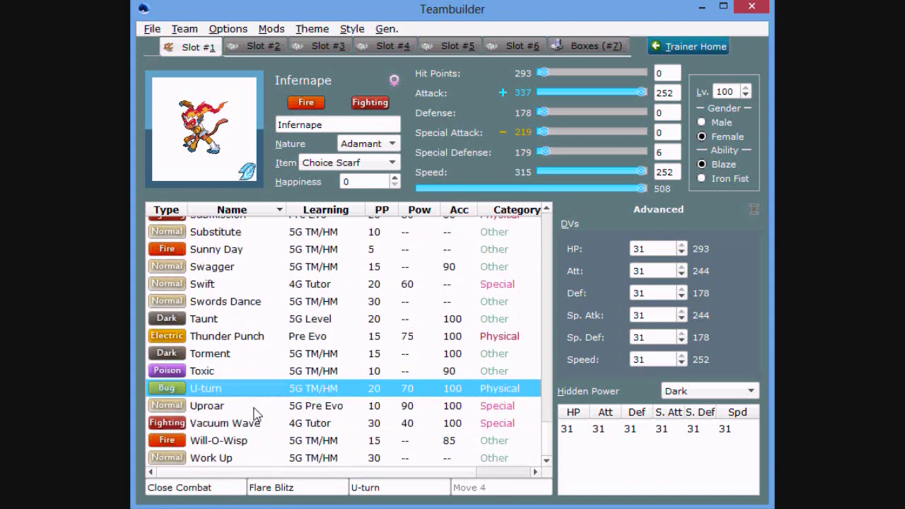
{"action": "scroll", "coordinate": [256, 414], "scroll_direction": "up", "scroll_amount": 7}
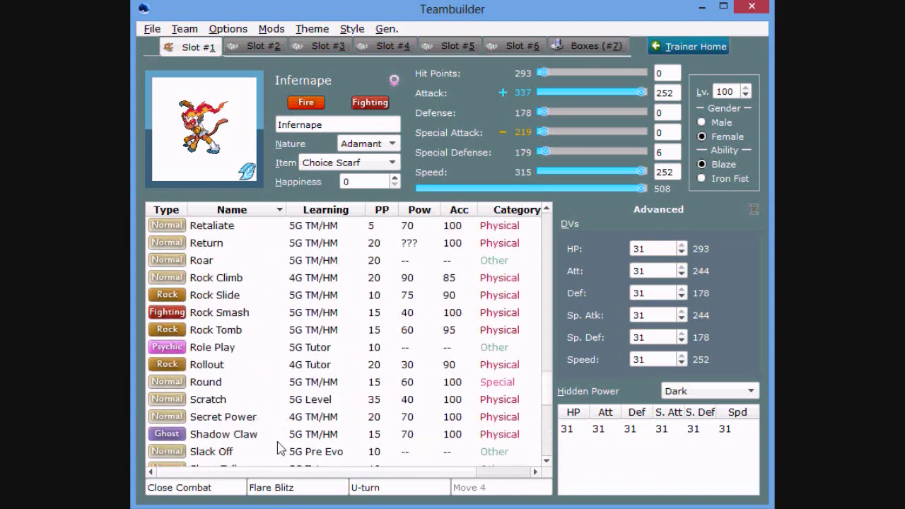
{"action": "scroll", "coordinate": [280, 448], "scroll_direction": "up", "scroll_amount": 4}
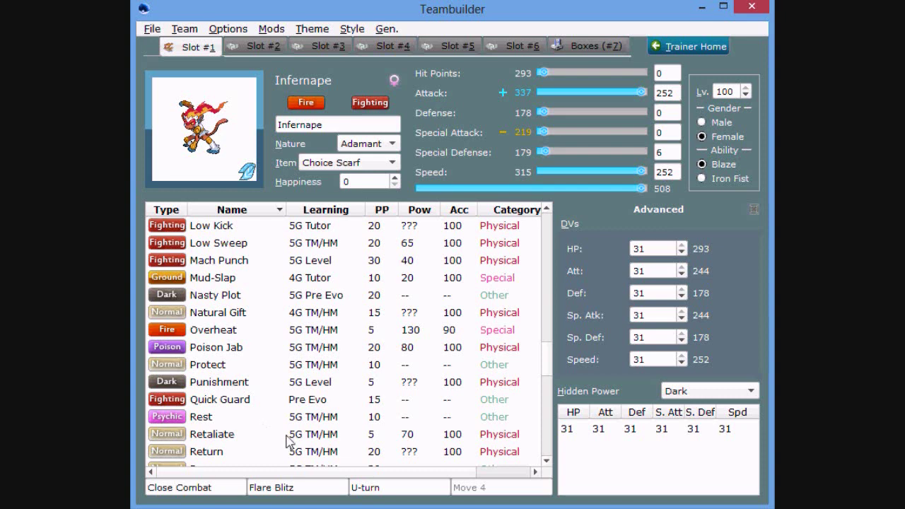
{"action": "scroll", "coordinate": [247, 391], "scroll_direction": "down", "scroll_amount": 2}
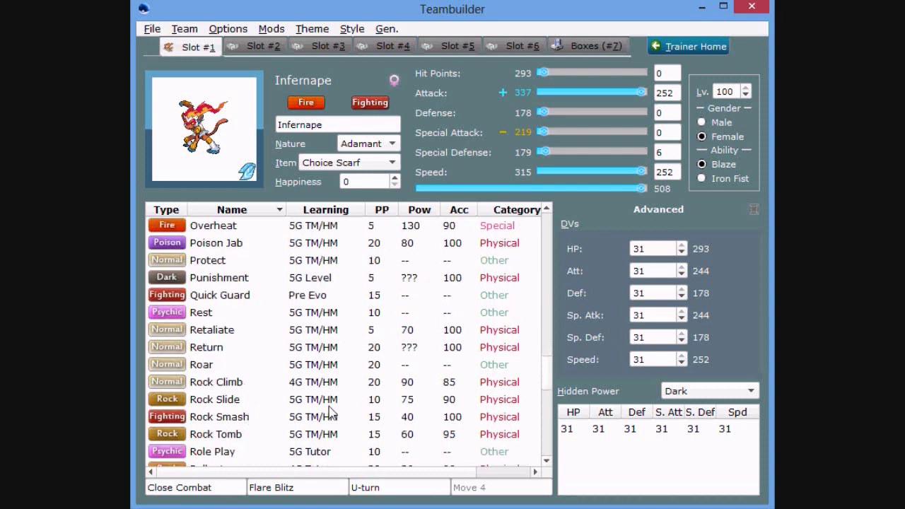
{"action": "scroll", "coordinate": [320, 337], "scroll_direction": "up", "scroll_amount": 1}
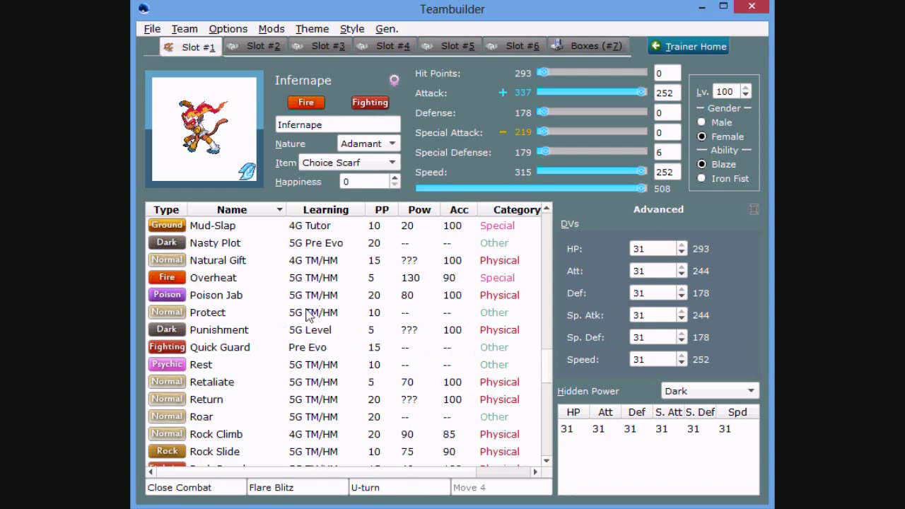
{"action": "scroll", "coordinate": [308, 345], "scroll_direction": "up", "scroll_amount": 2}
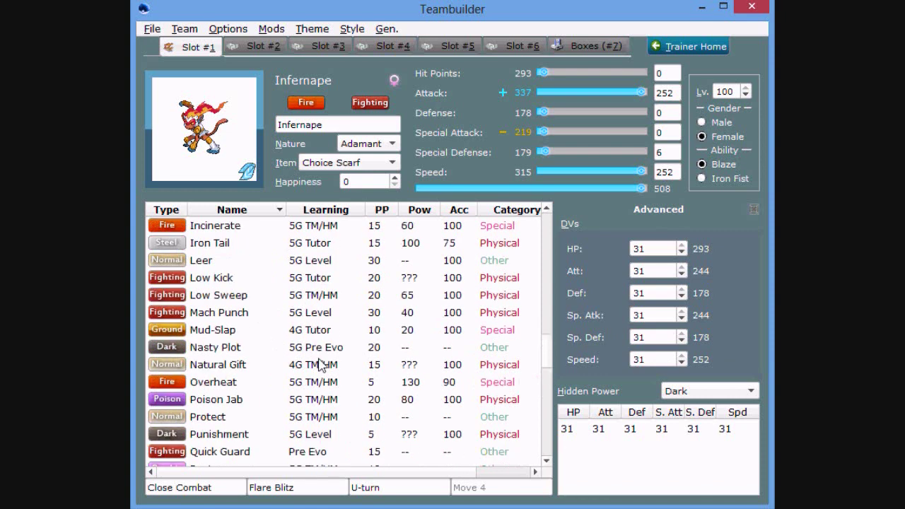
{"action": "left_click", "coordinate": [303, 418]}
{"action": "scroll", "coordinate": [272, 329], "scroll_direction": "up", "scroll_amount": 2}
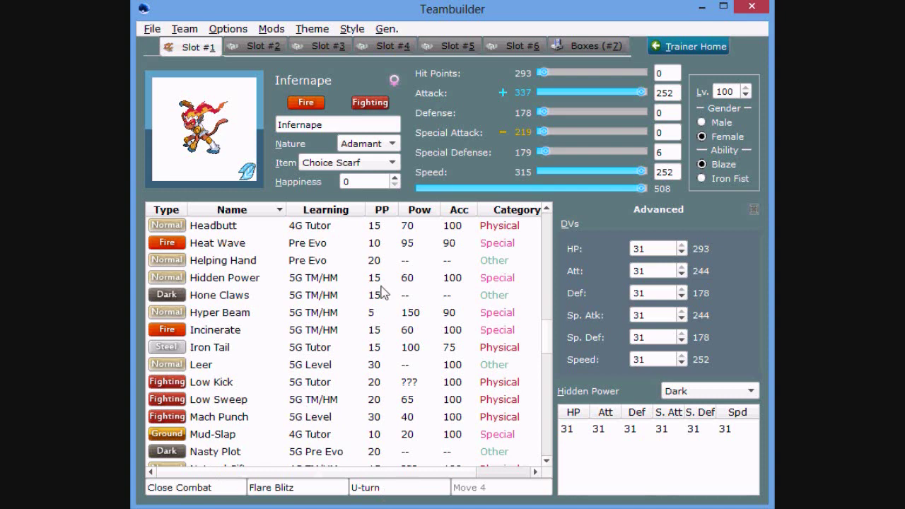
{"action": "scroll", "coordinate": [382, 293], "scroll_direction": "up", "scroll_amount": 2}
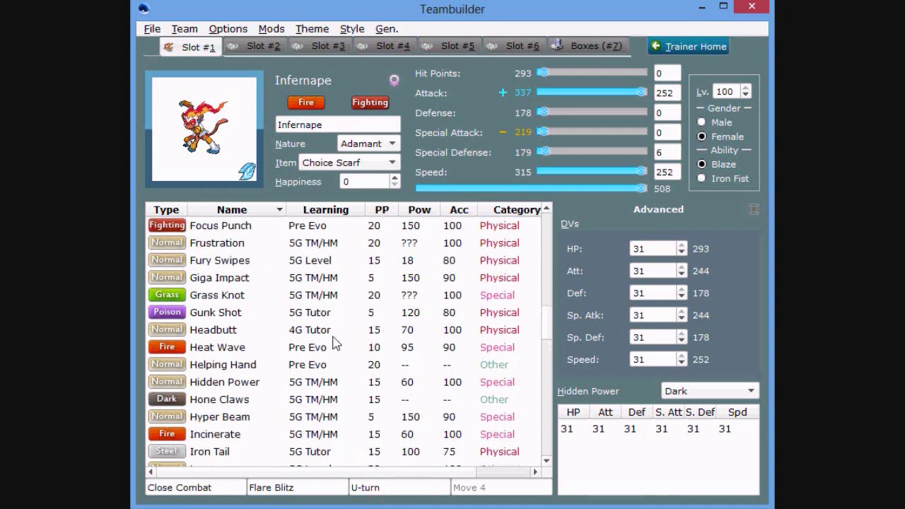
{"action": "scroll", "coordinate": [253, 320], "scroll_direction": "down", "scroll_amount": 1}
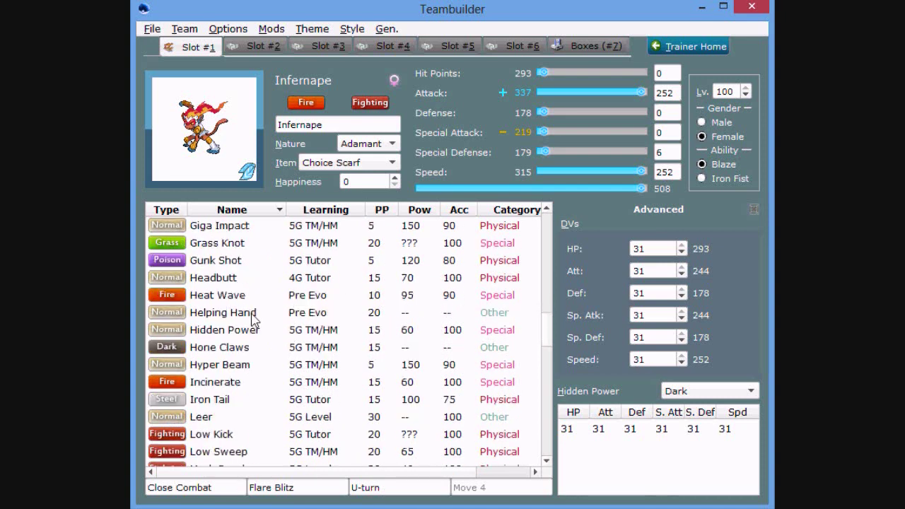
{"action": "scroll", "coordinate": [252, 332], "scroll_direction": "down", "scroll_amount": 4}
{"action": "scroll", "coordinate": [248, 354], "scroll_direction": "up", "scroll_amount": 4}
{"action": "scroll", "coordinate": [293, 261], "scroll_direction": "up", "scroll_amount": 3}
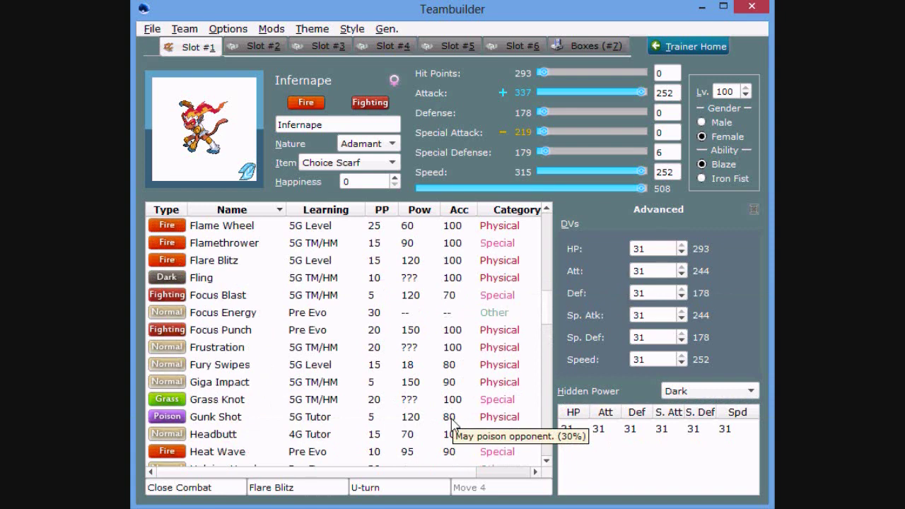
{"action": "scroll", "coordinate": [312, 364], "scroll_direction": "up", "scroll_amount": 2}
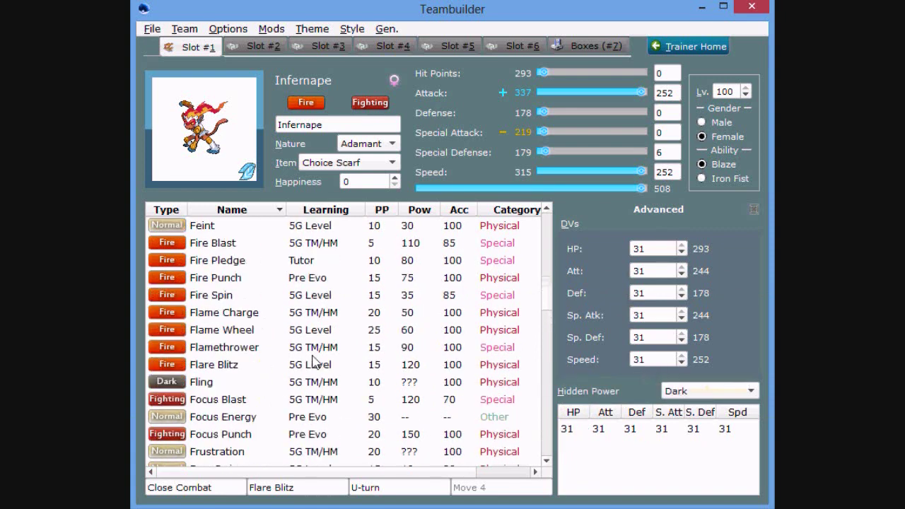
{"action": "scroll", "coordinate": [312, 364], "scroll_direction": "up", "scroll_amount": 5}
{"action": "scroll", "coordinate": [282, 359], "scroll_direction": "up", "scroll_amount": 4}
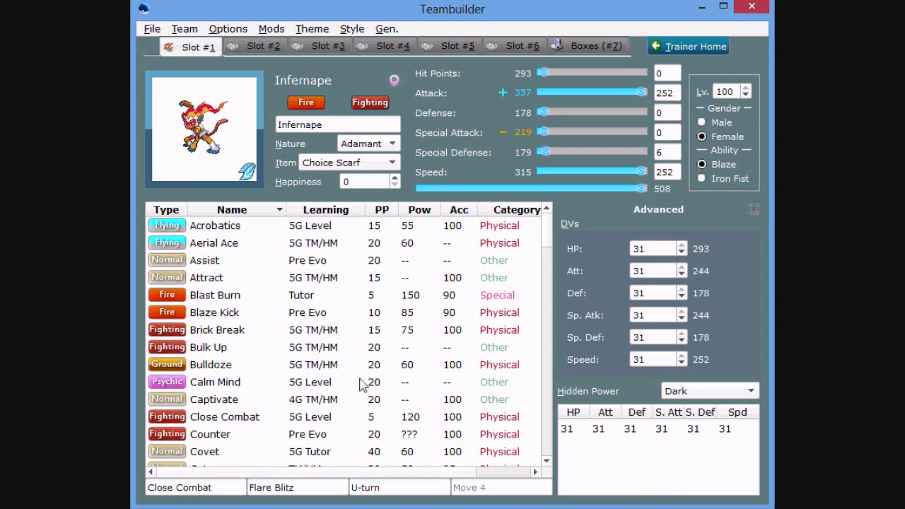
- Go through the move list again and highlight Thunder Punch as a candidate for the fourth move
{"action": "scroll", "coordinate": [362, 384], "scroll_direction": "down", "scroll_amount": 6}
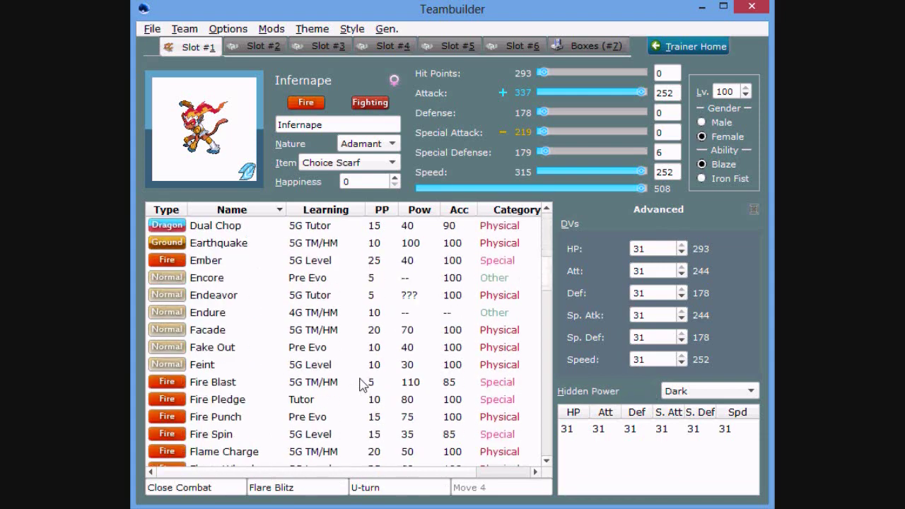
{"action": "scroll", "coordinate": [313, 240], "scroll_direction": "down", "scroll_amount": 8}
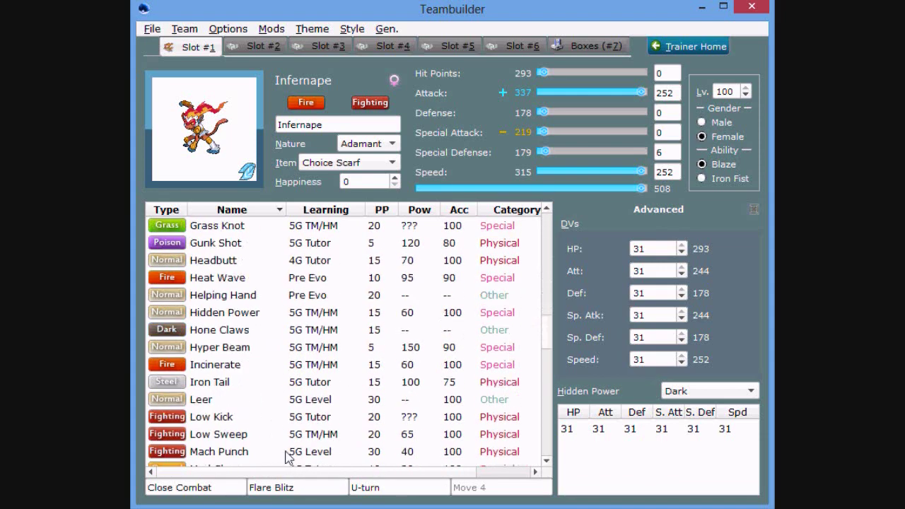
{"action": "scroll", "coordinate": [200, 393], "scroll_direction": "down", "scroll_amount": 6}
{"action": "left_click", "coordinate": [212, 294]}
{"action": "scroll", "coordinate": [199, 393], "scroll_direction": "down", "scroll_amount": 9}
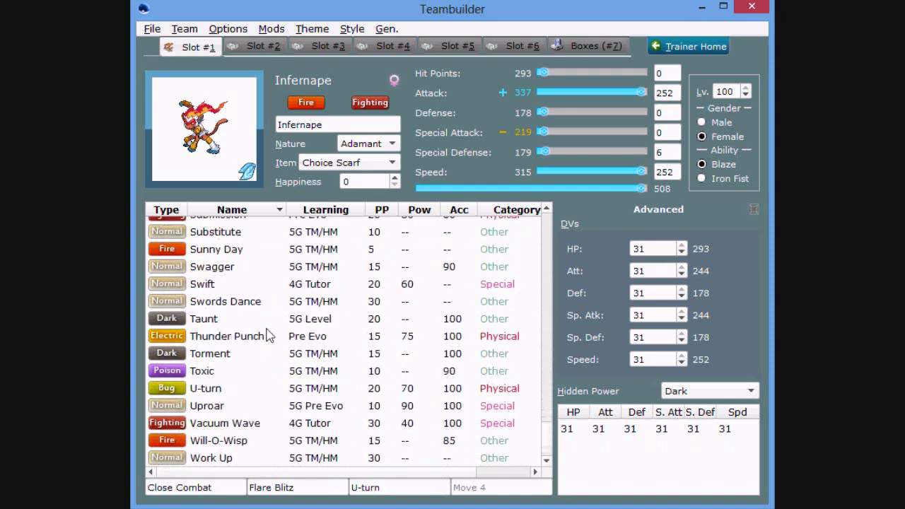
{"action": "left_click", "coordinate": [261, 341]}
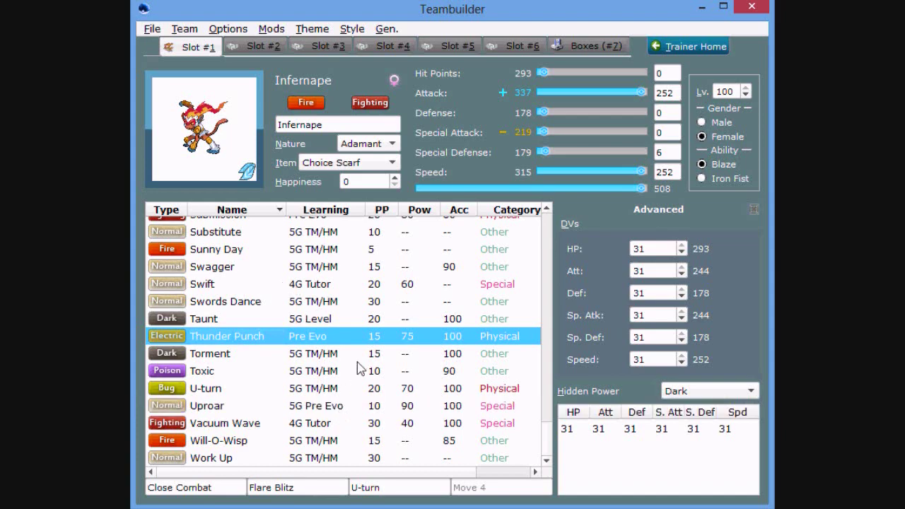
- Add Earthquake as Infernape's fourth move
{"action": "scroll", "coordinate": [362, 405], "scroll_direction": "up", "scroll_amount": 12}
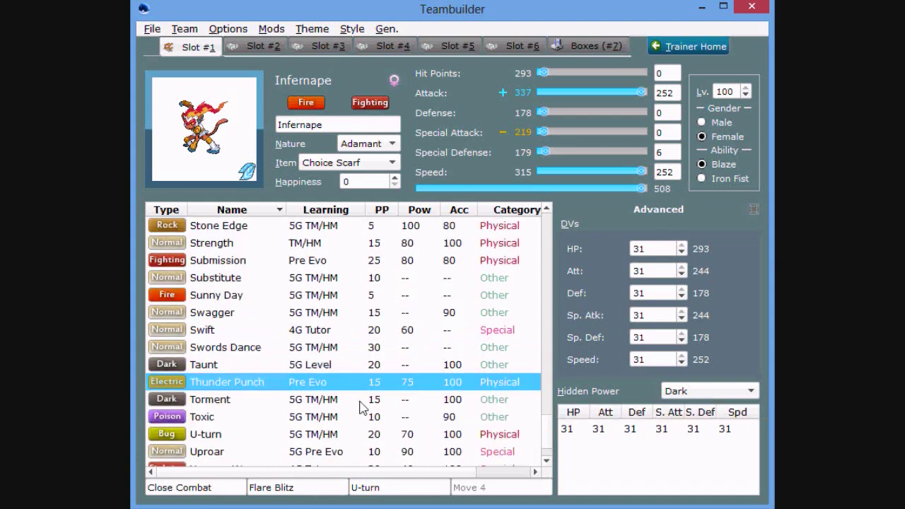
{"action": "scroll", "coordinate": [289, 309], "scroll_direction": "up", "scroll_amount": 2}
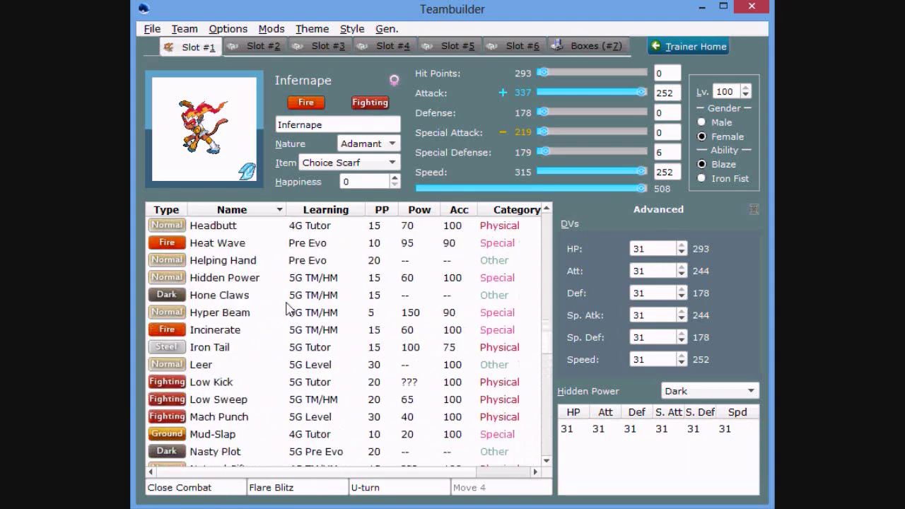
{"action": "scroll", "coordinate": [288, 309], "scroll_direction": "up", "scroll_amount": 7}
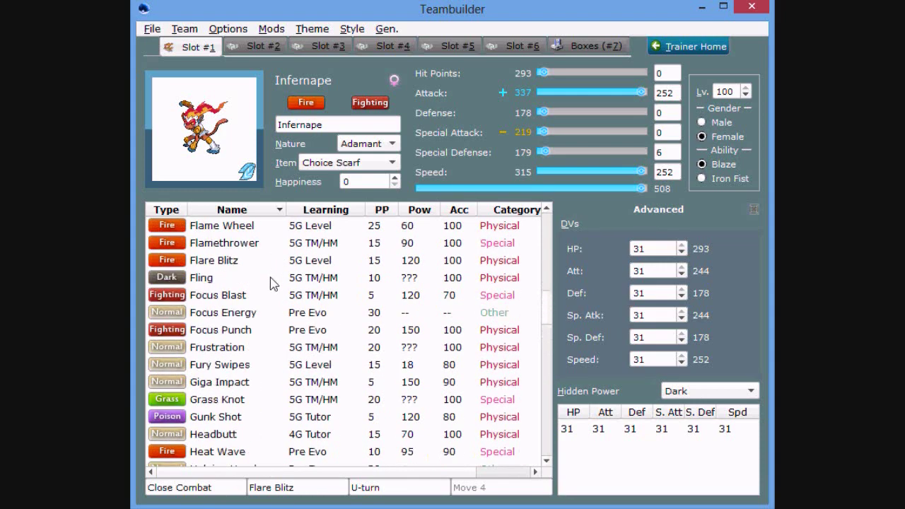
{"action": "scroll", "coordinate": [274, 283], "scroll_direction": "up", "scroll_amount": 4}
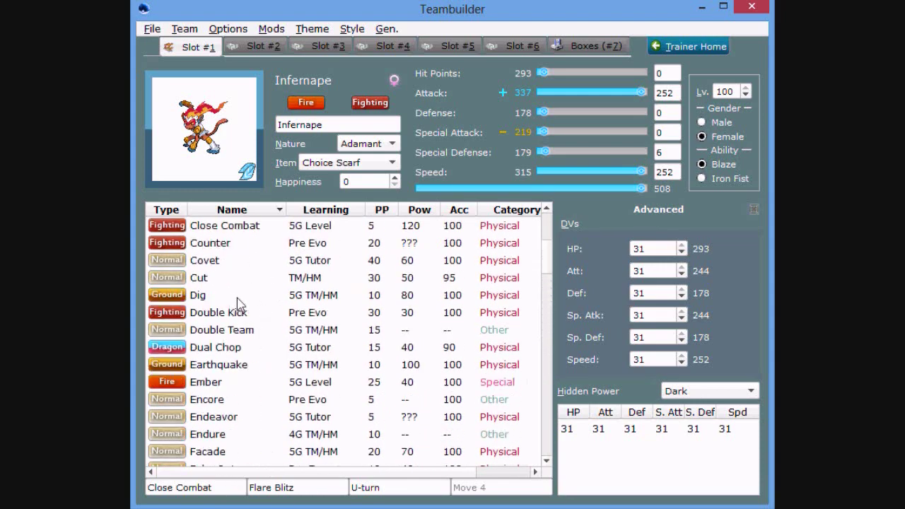
{"action": "left_click", "coordinate": [229, 368]}
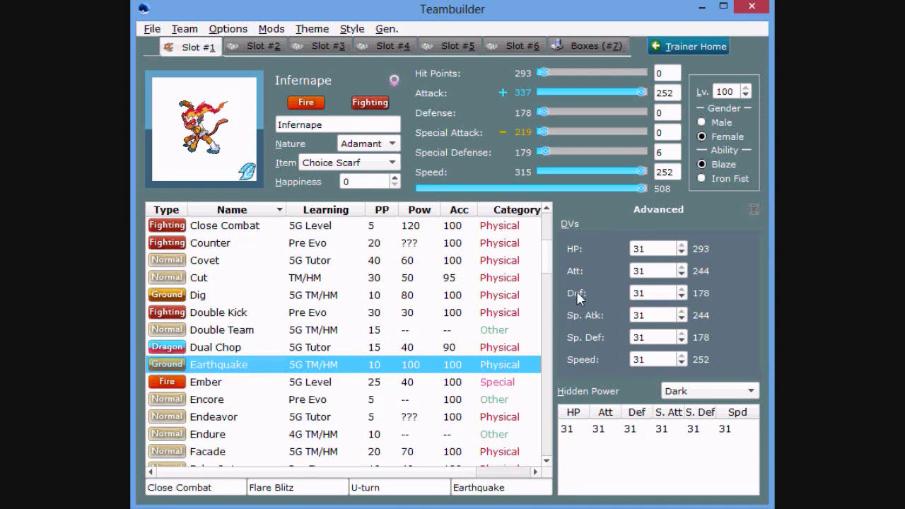
- Check the description of the Iron Fist ability and compare it with Blaze
{"action": "mouse_move", "coordinate": [703, 177]}
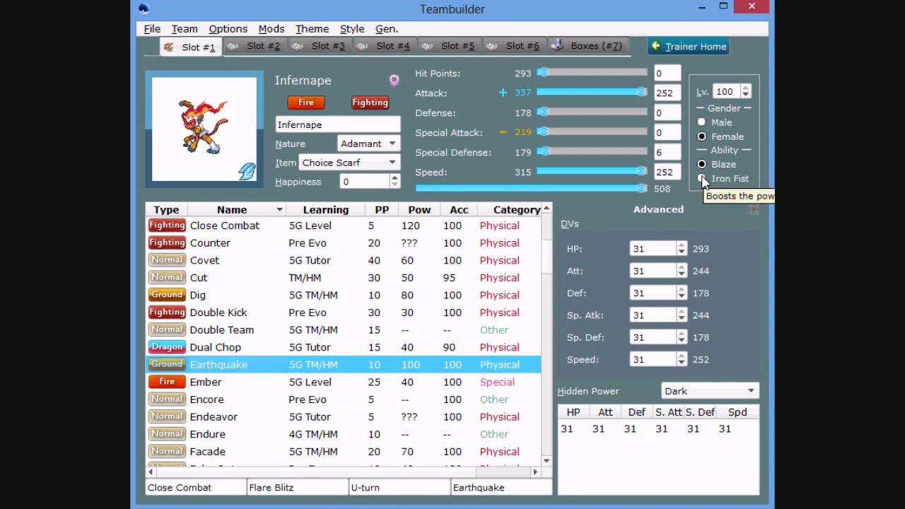
{"action": "mouse_move", "coordinate": [486, 241]}
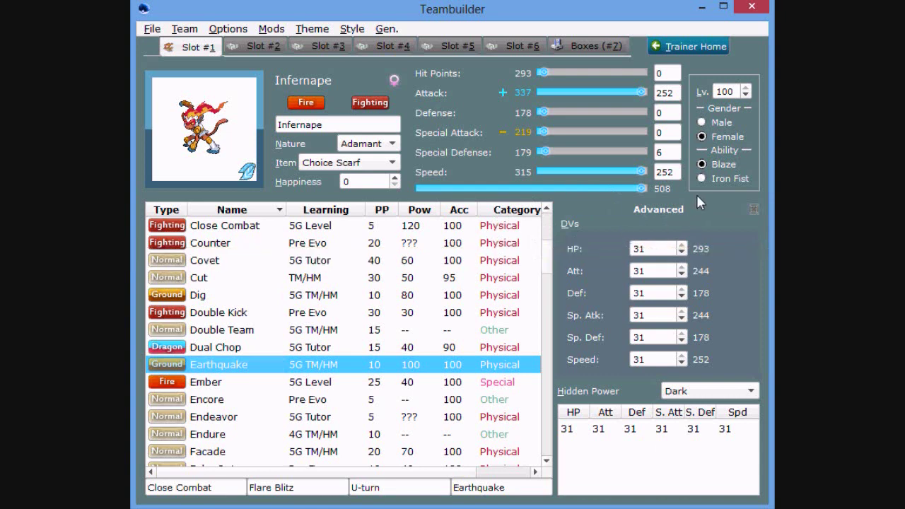
{"action": "left_click", "coordinate": [702, 179]}
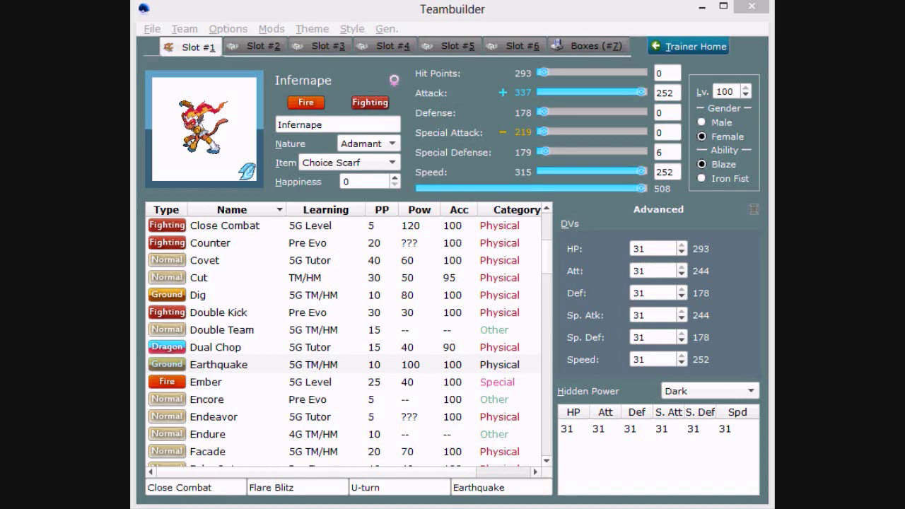
- Switch to the web browser and read the Bulbapedia page on the Iron Fist ability
{"action": "key", "text": "alt+Tab"}
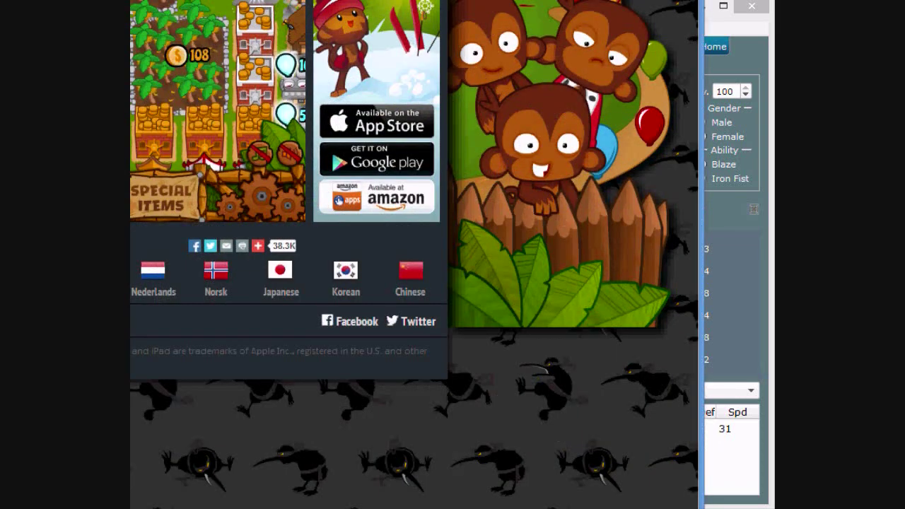
{"action": "key", "text": "ctrl+t"}
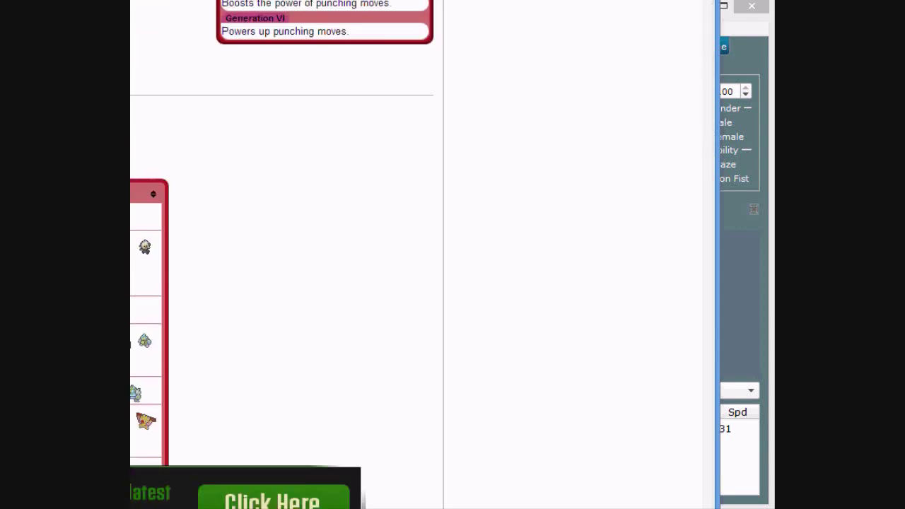
{"action": "scroll", "coordinate": [283, 283], "scroll_direction": "down", "scroll_amount": 2}
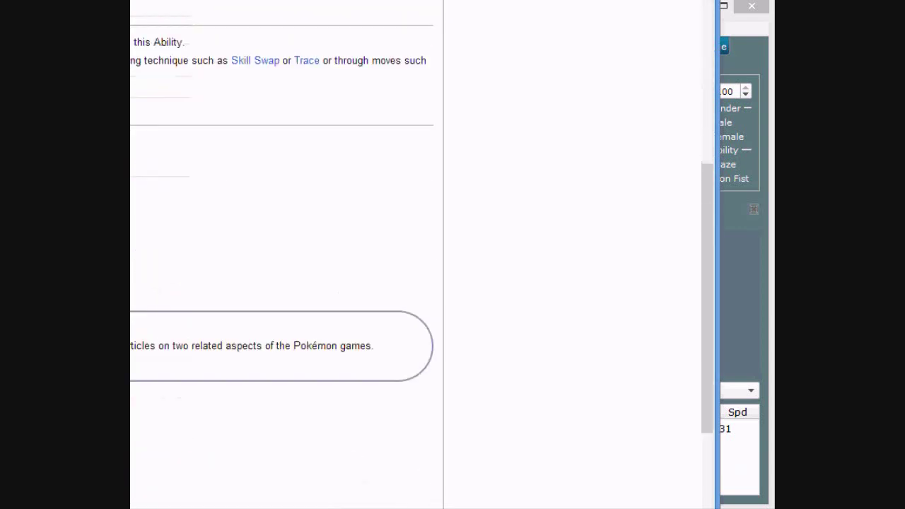
{"action": "scroll", "coordinate": [283, 255], "scroll_direction": "up", "scroll_amount": 4}
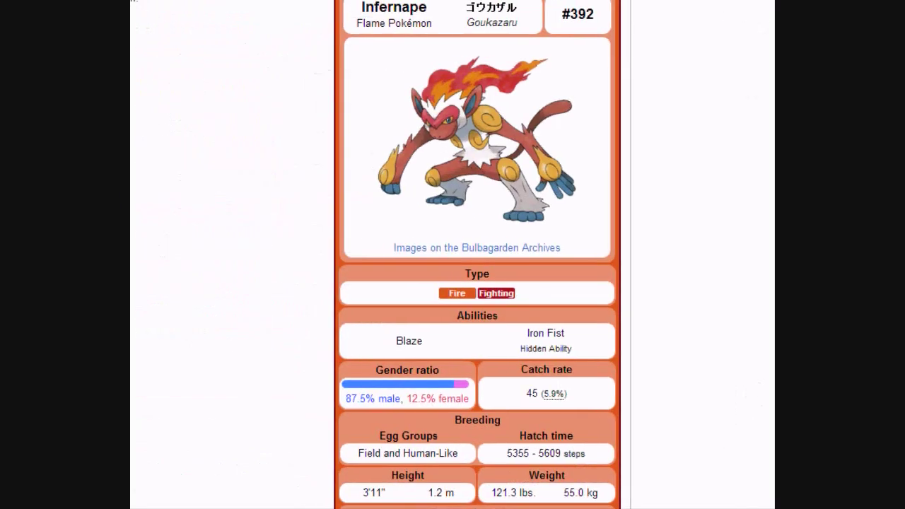
- Examine Infernape's Bulbapedia page for its hidden ability, event distributions and Generation V move tables
{"action": "scroll", "coordinate": [453, 255], "scroll_direction": "down", "scroll_amount": 5}
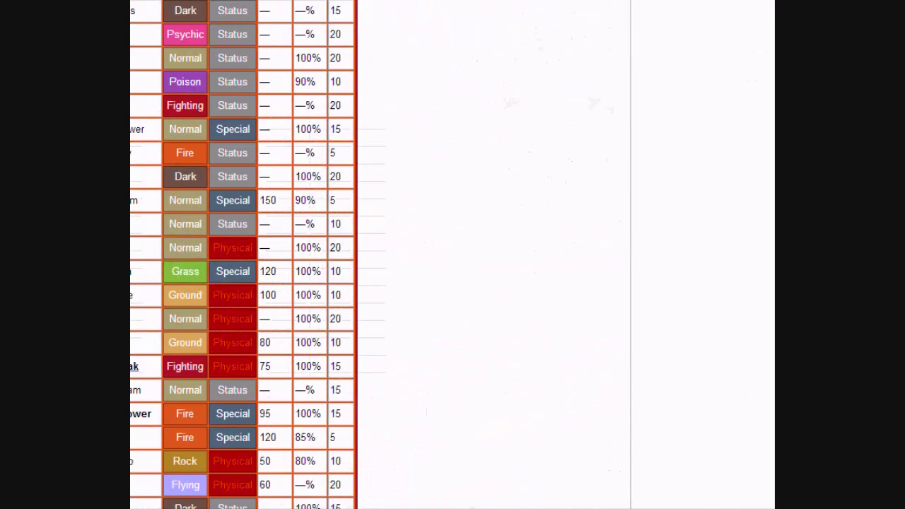
{"action": "scroll", "coordinate": [262, 254], "scroll_direction": "up", "scroll_amount": 9}
{"action": "scroll", "coordinate": [261, 255], "scroll_direction": "down", "scroll_amount": 3}
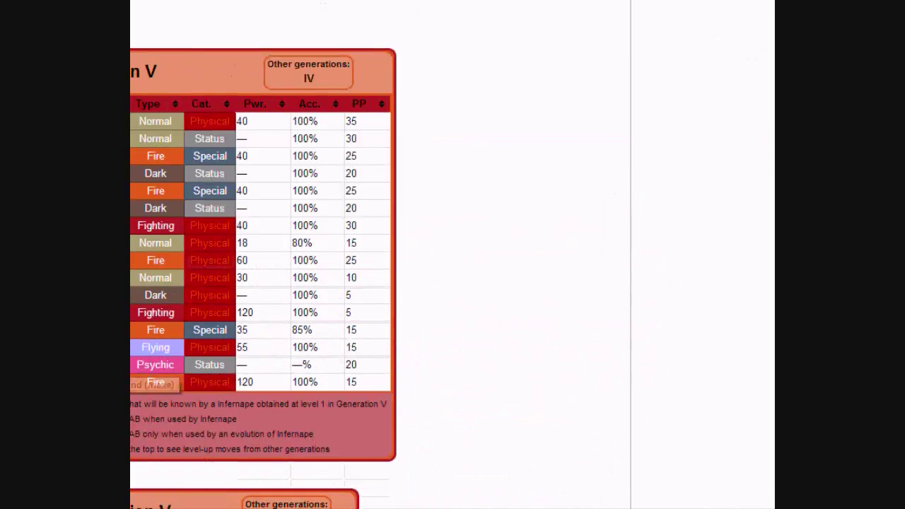
{"action": "scroll", "coordinate": [262, 254], "scroll_direction": "up", "scroll_amount": 3}
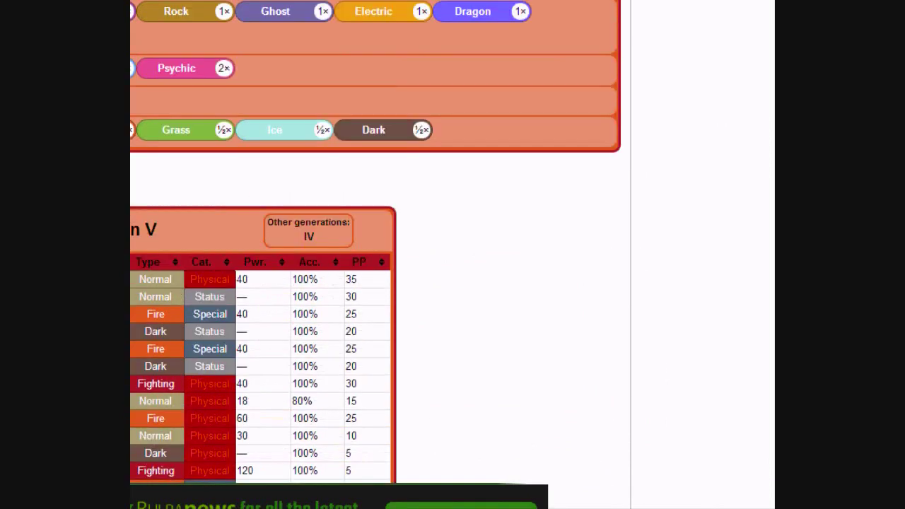
{"action": "scroll", "coordinate": [375, 255], "scroll_direction": "up", "scroll_amount": 6}
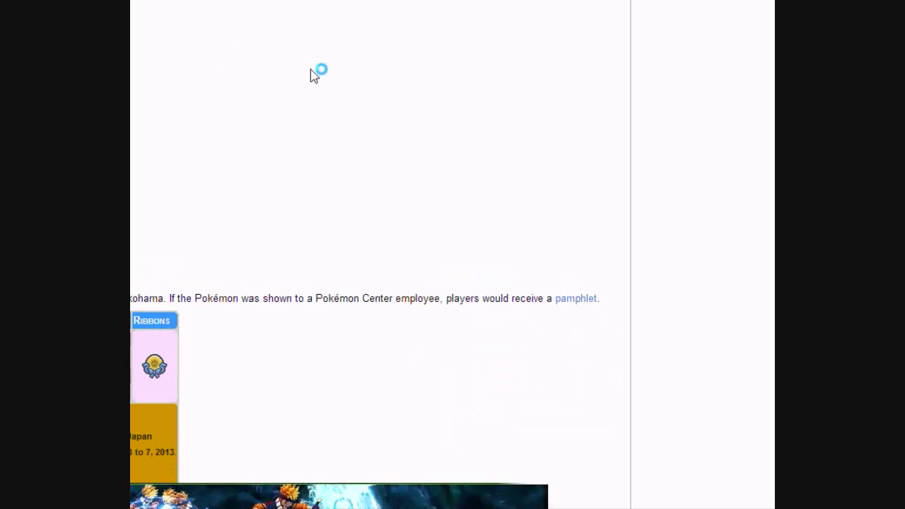
{"action": "scroll", "coordinate": [213, 102], "scroll_direction": "down", "scroll_amount": 20}
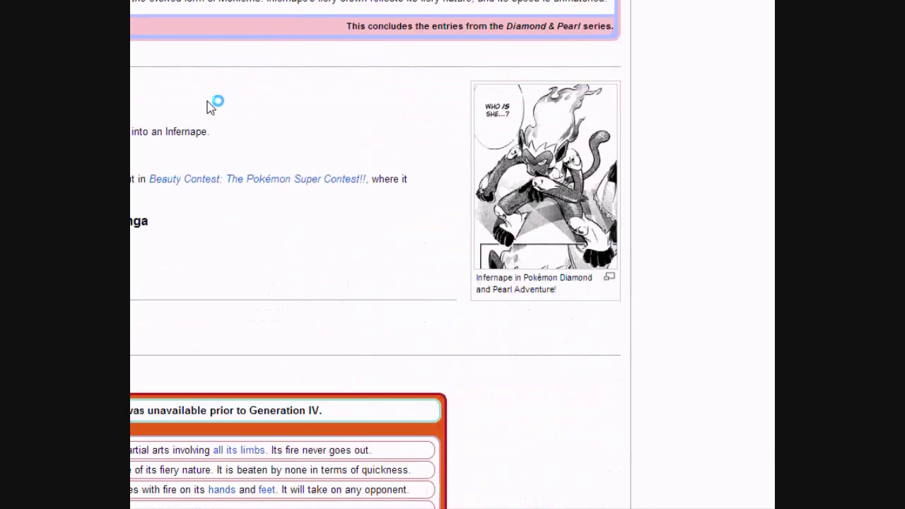
{"action": "scroll", "coordinate": [210, 108], "scroll_direction": "down", "scroll_amount": 1}
{"action": "scroll", "coordinate": [210, 108], "scroll_direction": "up", "scroll_amount": 4}
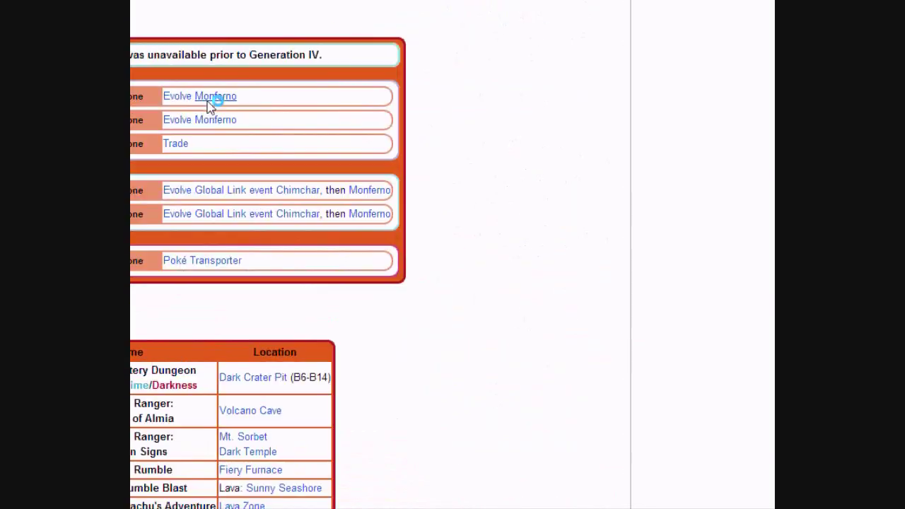
{"action": "scroll", "coordinate": [209, 108], "scroll_direction": "down", "scroll_amount": 8}
{"action": "scroll", "coordinate": [209, 109], "scroll_direction": "down", "scroll_amount": 20}
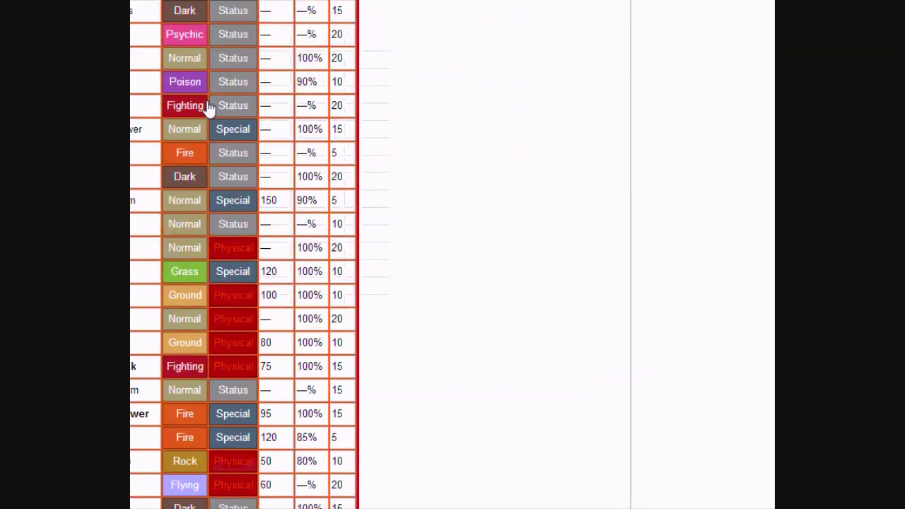
{"action": "scroll", "coordinate": [206, 100], "scroll_direction": "down", "scroll_amount": 20}
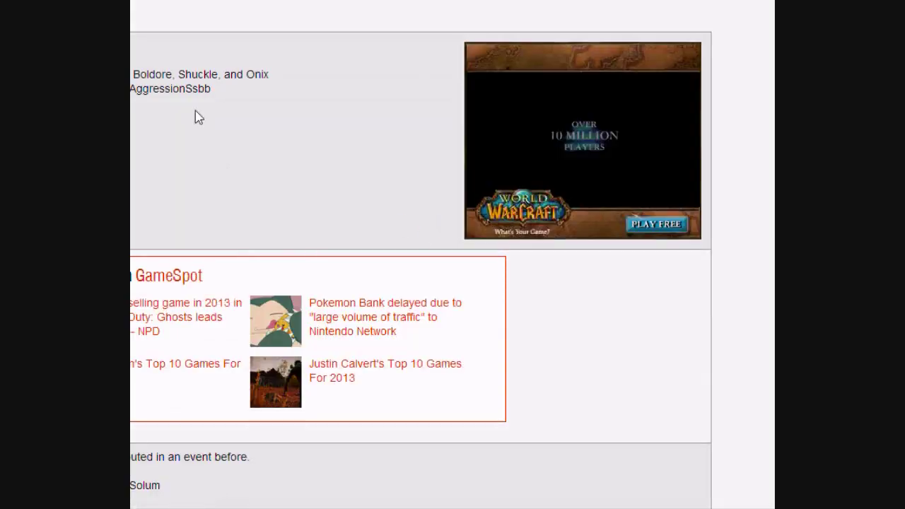
- Read the forum answers about event distribution and online use of unreleased hidden abilities
{"action": "scroll", "coordinate": [198, 118], "scroll_direction": "down", "scroll_amount": 3}
{"action": "scroll", "coordinate": [170, 142], "scroll_direction": "down", "scroll_amount": 1}
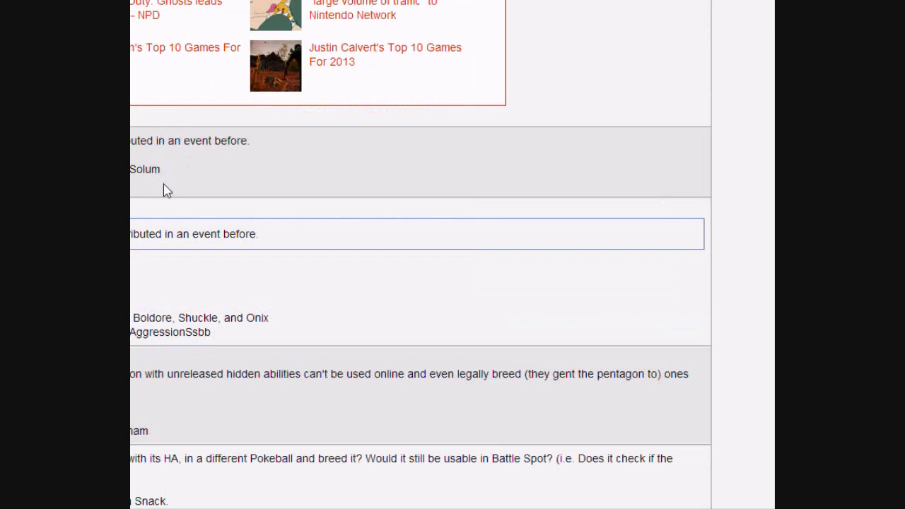
{"action": "scroll", "coordinate": [163, 190], "scroll_direction": "down", "scroll_amount": 2}
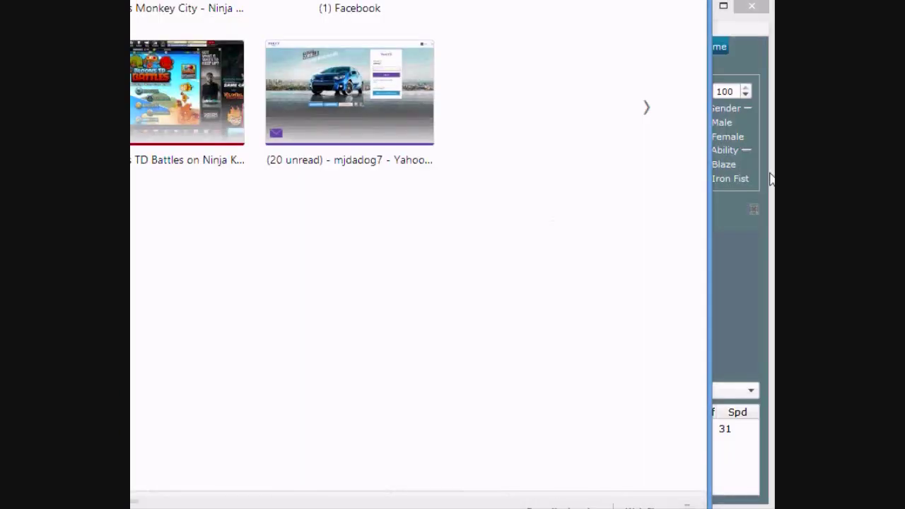
- Switch back to the Teambuilder and set Infernape's ability to Blaze
{"action": "left_click", "coordinate": [746, 187]}
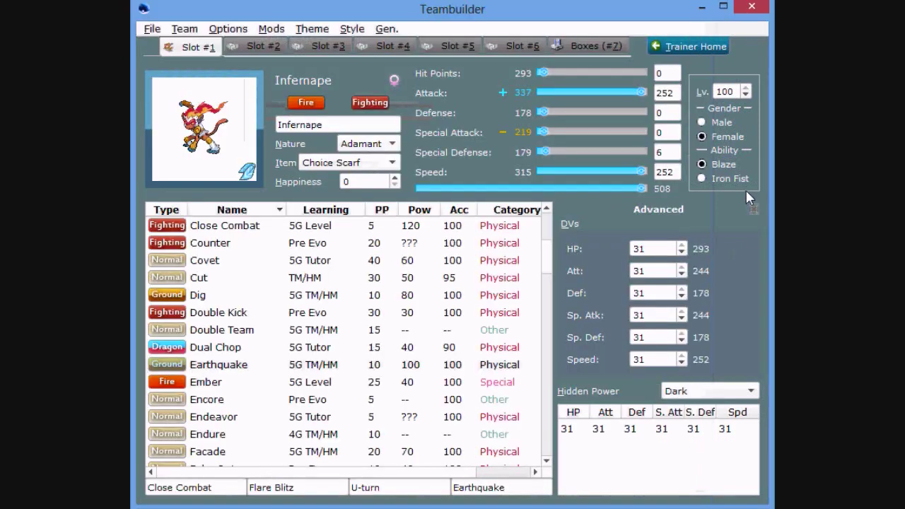
{"action": "left_click", "coordinate": [229, 490]}
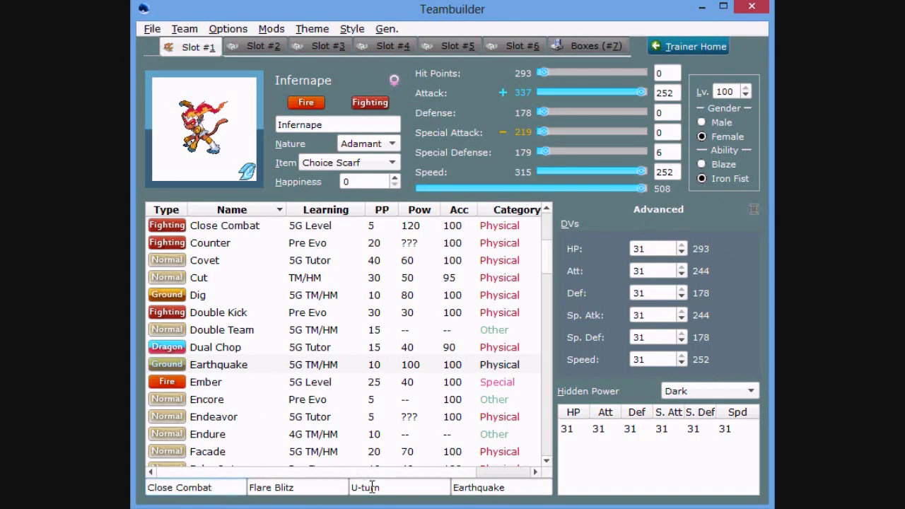
{"action": "left_click", "coordinate": [701, 164]}
{"action": "mouse_move", "coordinate": [716, 181]}
- Sort Infernape's moves by type and compare Fire moves such as Flame Charge, Flamethrower and Flare Blitz
{"action": "left_click", "coordinate": [179, 209]}
{"action": "scroll", "coordinate": [401, 463], "scroll_direction": "up", "scroll_amount": 4}
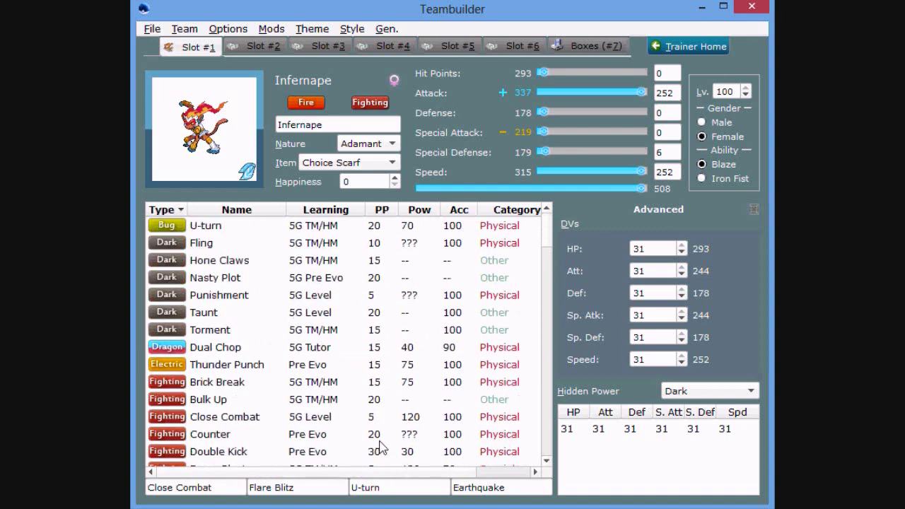
{"action": "scroll", "coordinate": [275, 401], "scroll_direction": "down", "scroll_amount": 8}
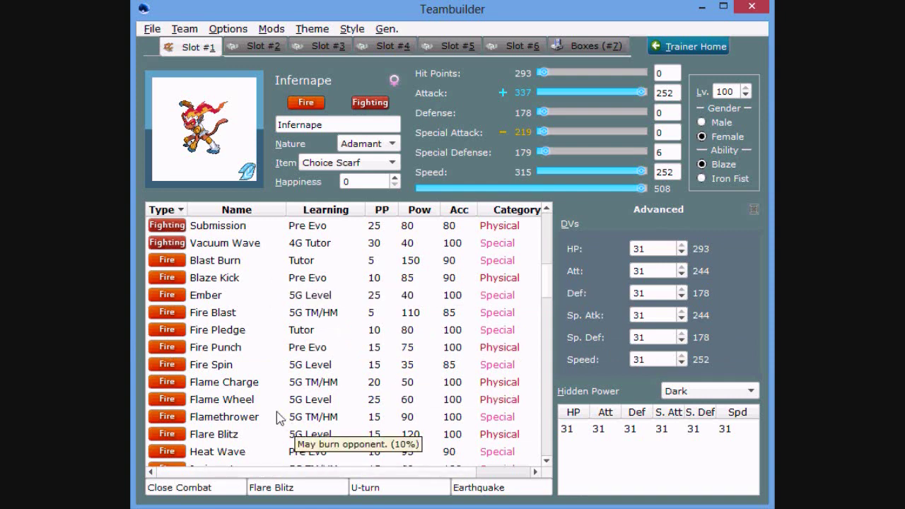
{"action": "scroll", "coordinate": [277, 419], "scroll_direction": "down", "scroll_amount": 3}
{"action": "scroll", "coordinate": [278, 419], "scroll_direction": "up", "scroll_amount": 1}
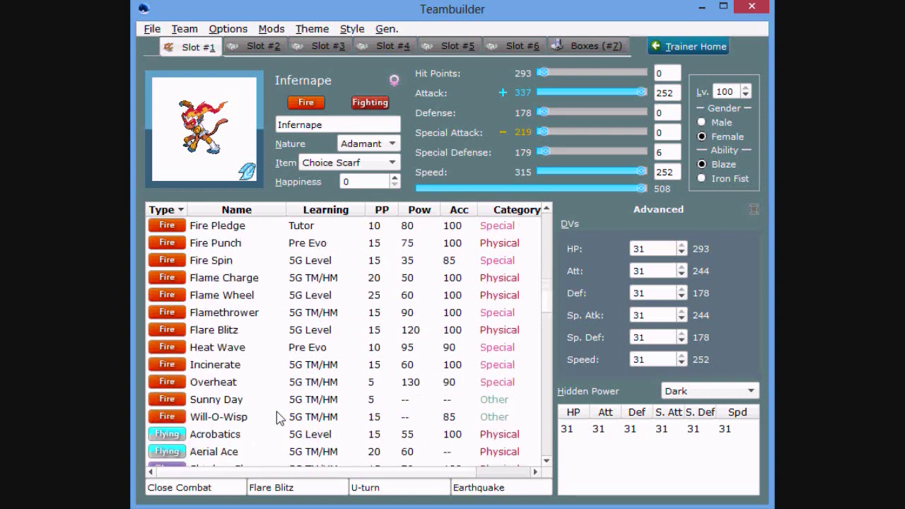
{"action": "scroll", "coordinate": [278, 419], "scroll_direction": "up", "scroll_amount": 2}
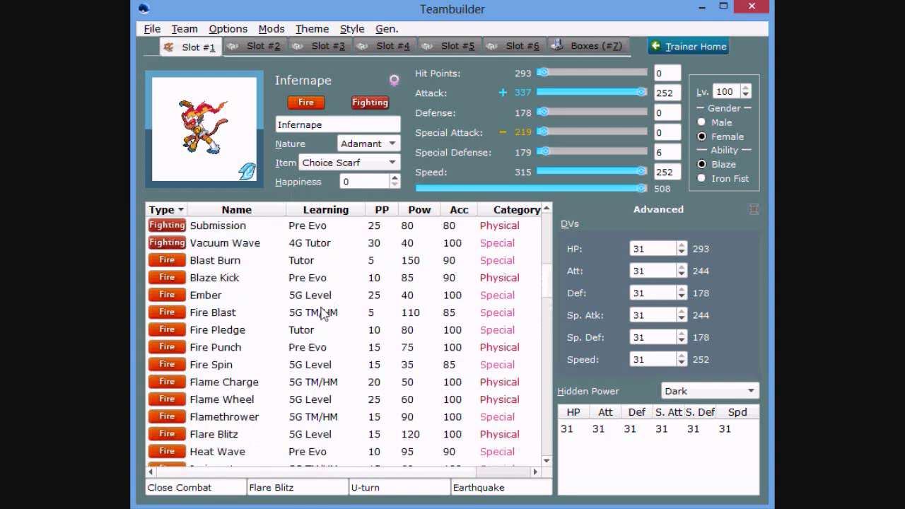
{"action": "left_click", "coordinate": [440, 386]}
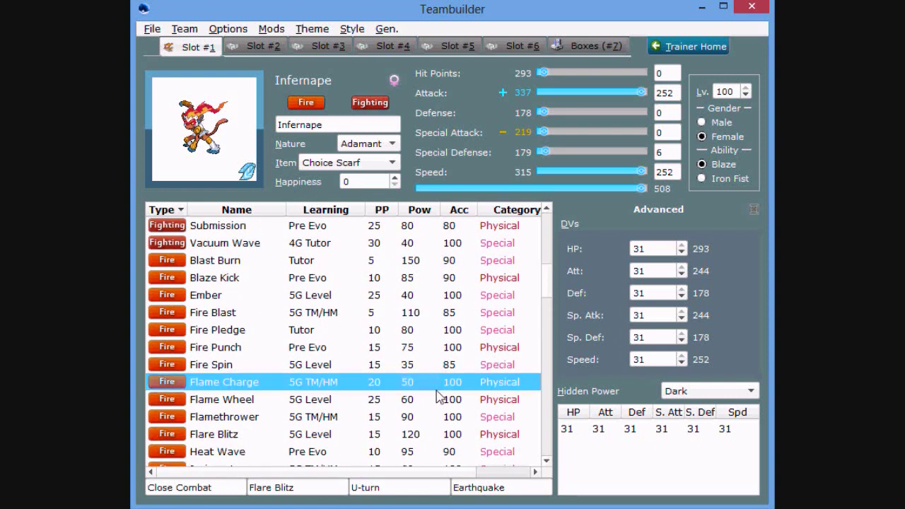
{"action": "left_click", "coordinate": [410, 418]}
{"action": "left_click", "coordinate": [407, 433]}
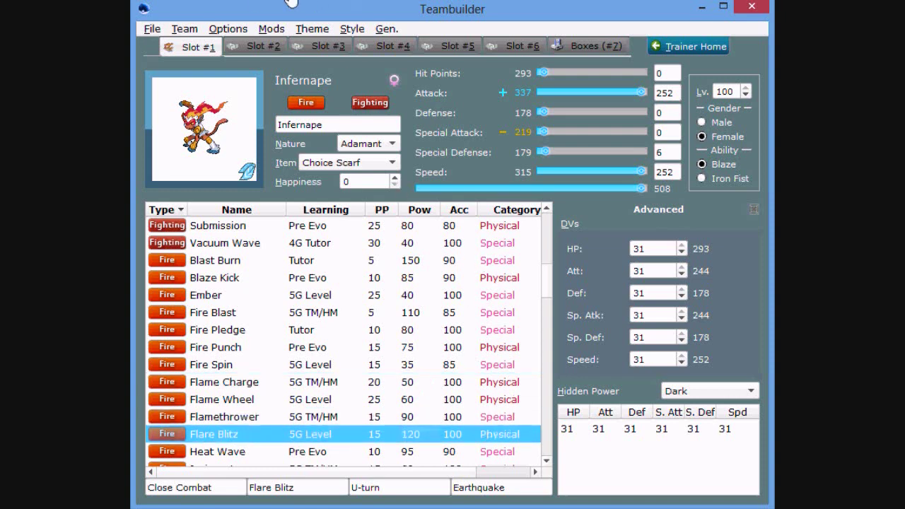
- Set Infernape's gender to Male
{"action": "left_click", "coordinate": [704, 121]}
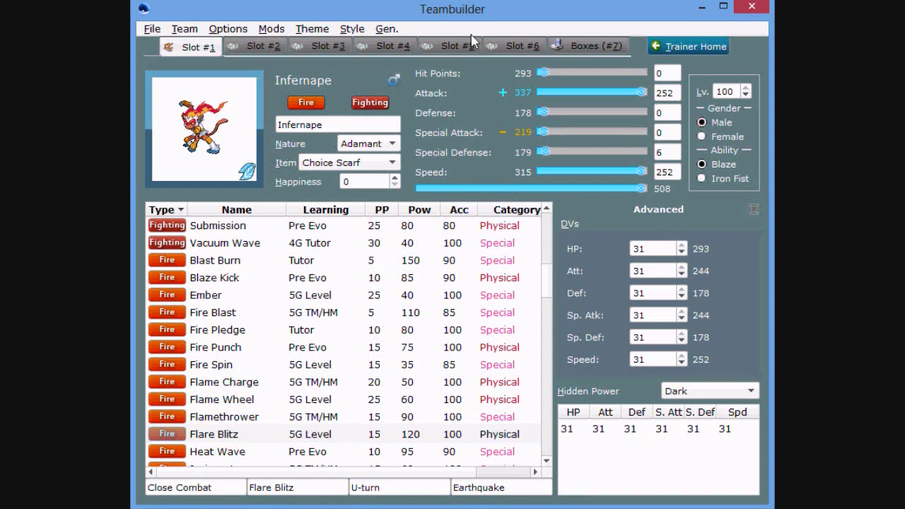
{"action": "left_click", "coordinate": [256, 51]}
{"action": "left_click", "coordinate": [212, 156]}
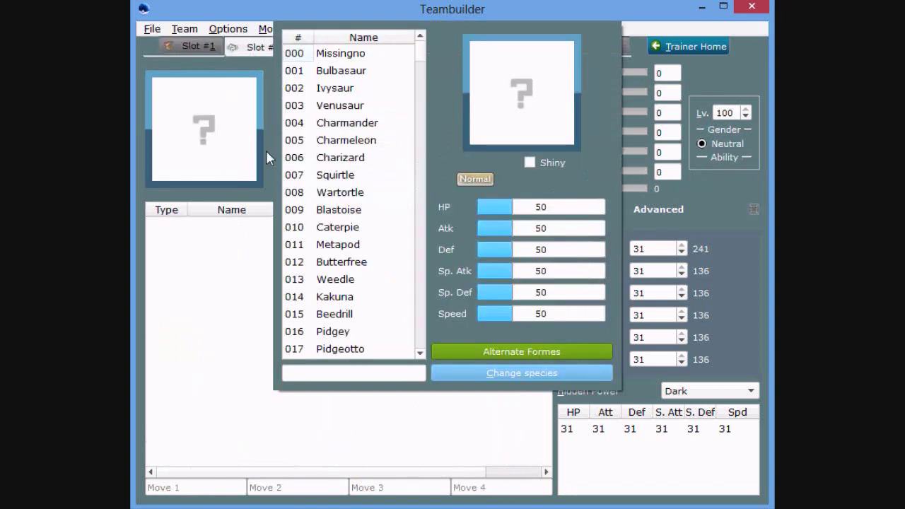
{"action": "left_click", "coordinate": [309, 105]}
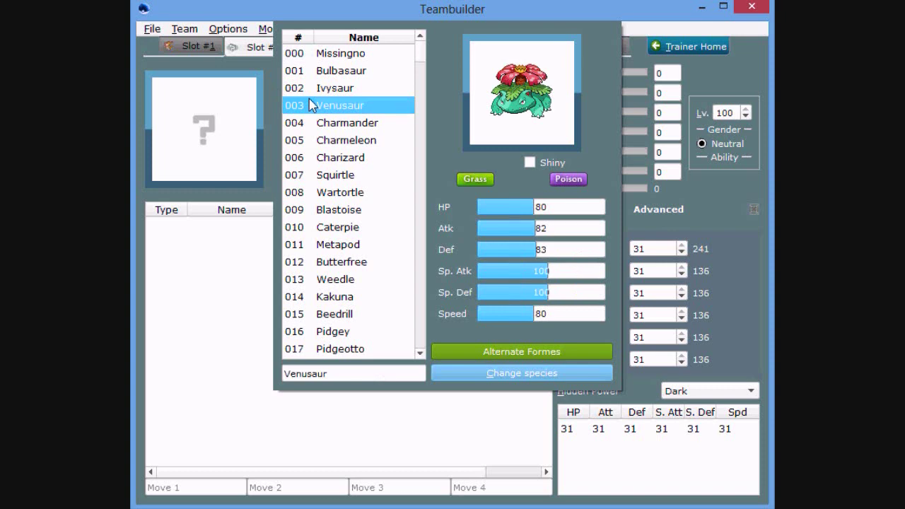
{"action": "left_click", "coordinate": [197, 47]}
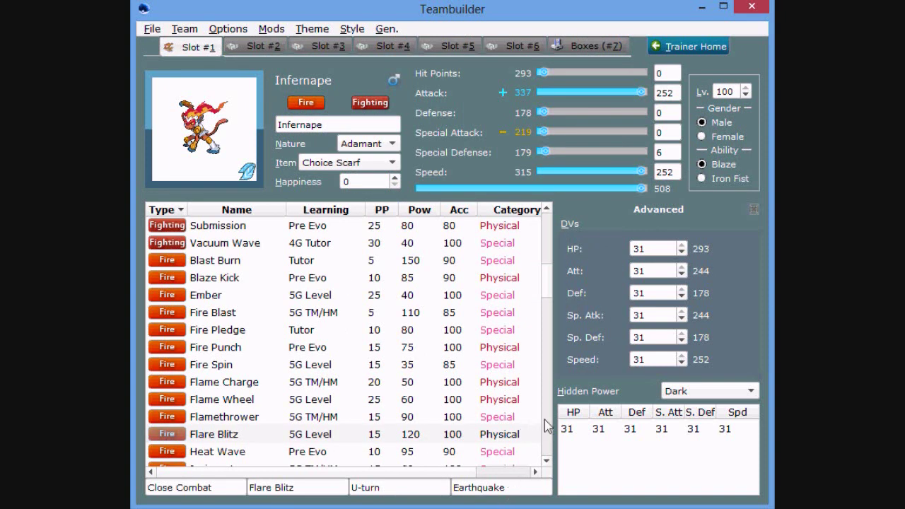
{"action": "left_click_drag", "start_coordinate": [548, 284], "coordinate": [545, 209]}
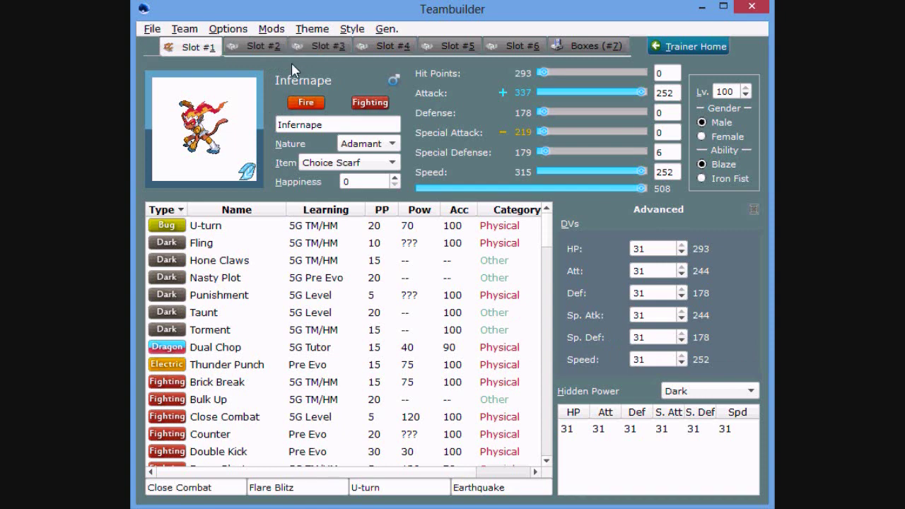
- Open the second team slot and browse its species list for a suitable Pokémon
{"action": "left_click", "coordinate": [251, 54]}
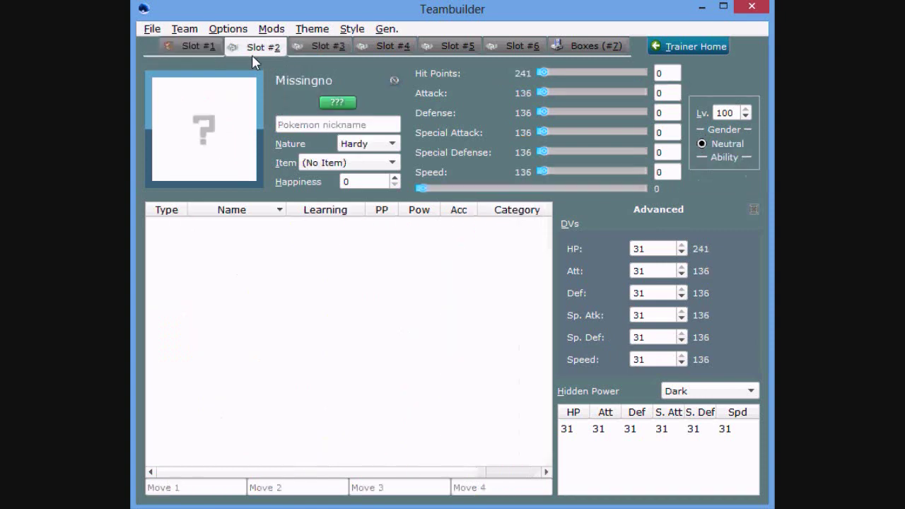
{"action": "left_click", "coordinate": [225, 150]}
{"action": "left_click", "coordinate": [396, 303]}
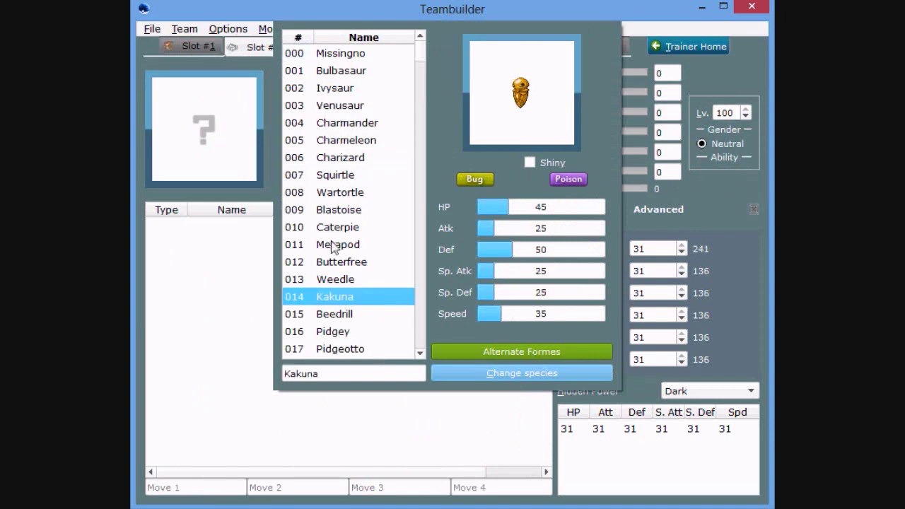
{"action": "scroll", "coordinate": [334, 244], "scroll_direction": "down", "scroll_amount": 11}
{"action": "scroll", "coordinate": [334, 244], "scroll_direction": "down", "scroll_amount": 15}
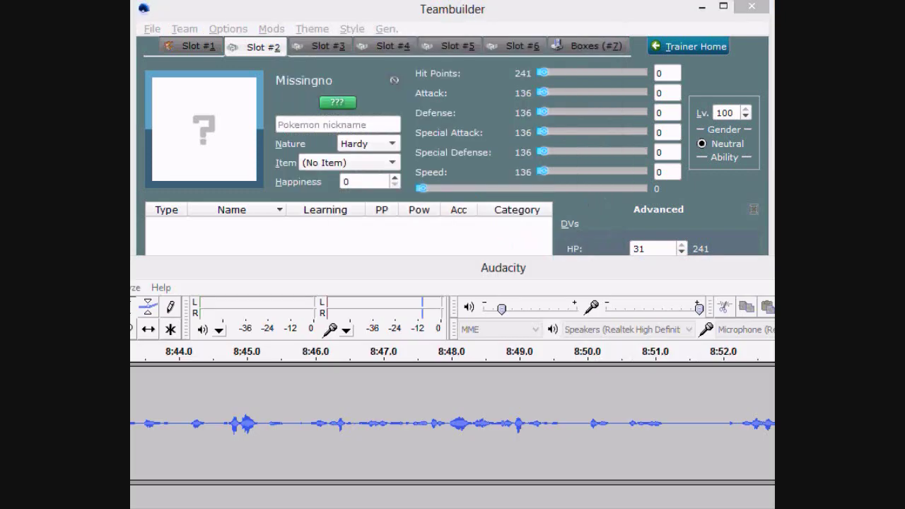
{"action": "left_click", "coordinate": [357, 19]}
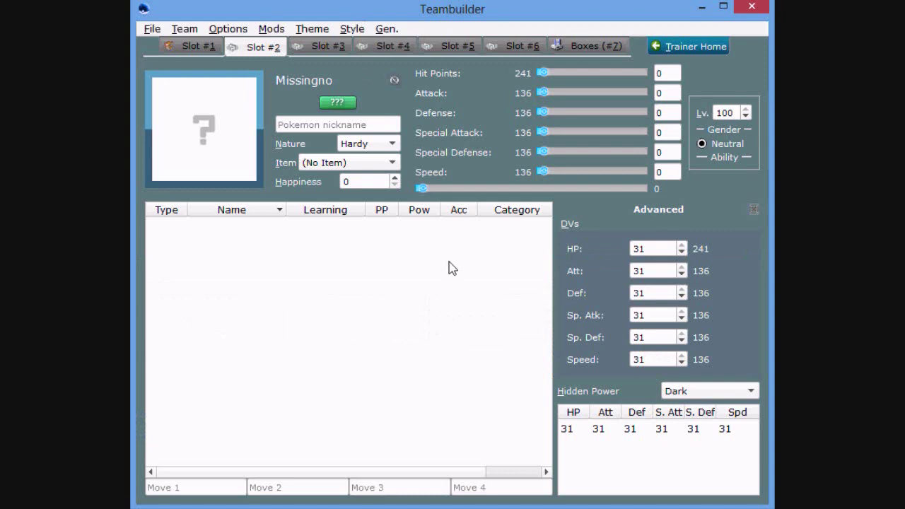
- Set the species of the second team slot to Doublade
{"action": "left_click", "coordinate": [240, 120]}
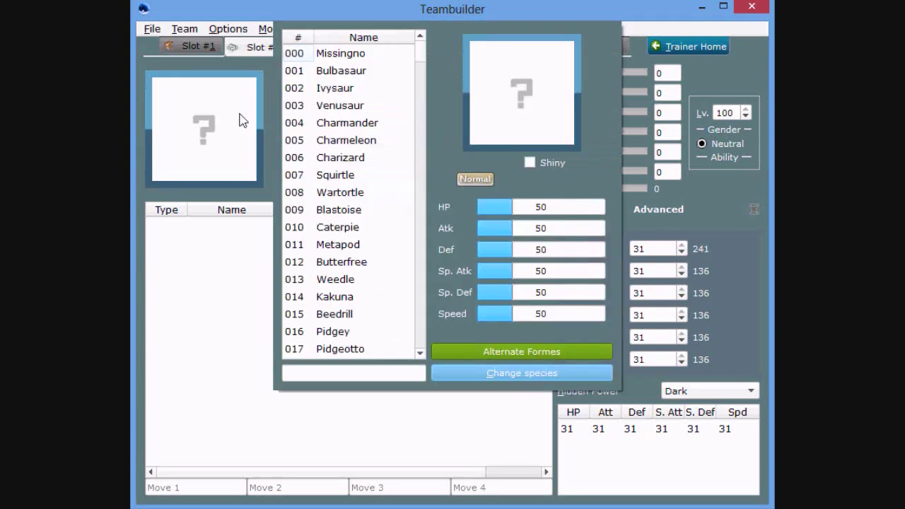
{"action": "left_click", "coordinate": [348, 145]}
{"action": "type", "text": "Doublade"}
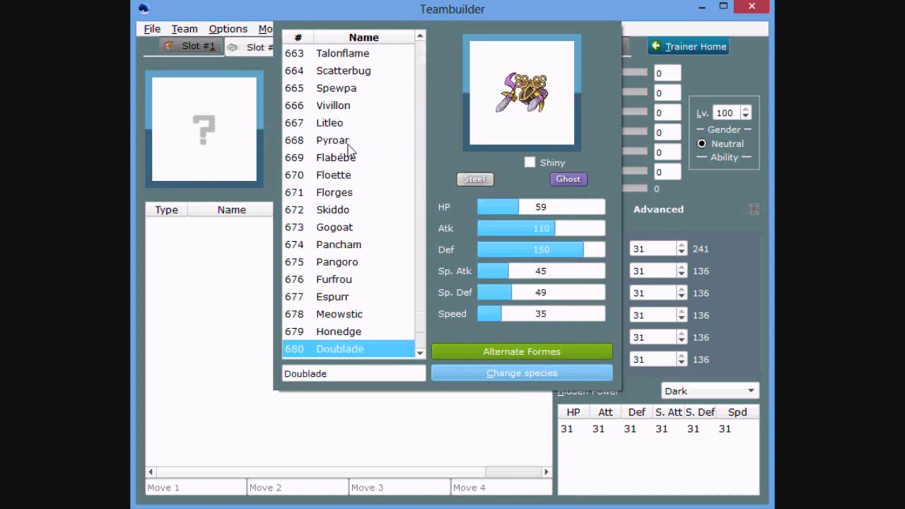
{"action": "key", "text": "Return"}
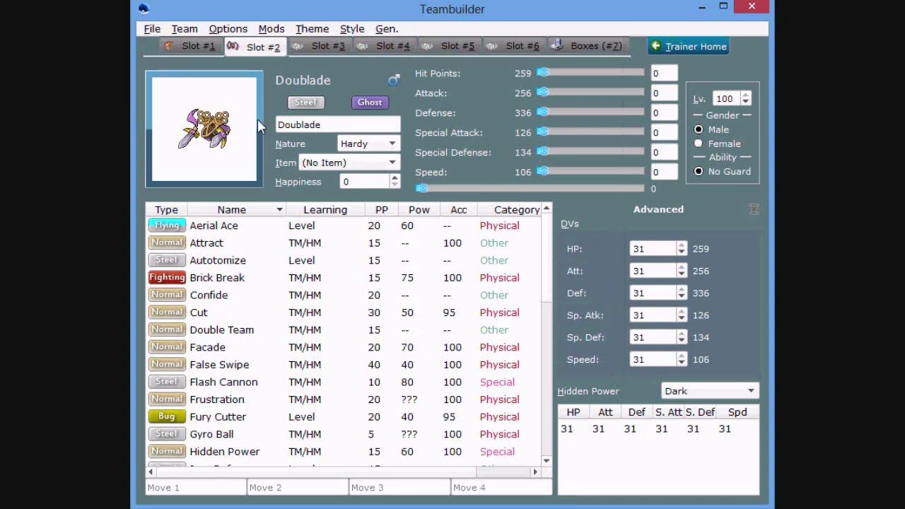
- Examine Doublade's full move list, including its Steel, Fighting and Ghost attacks
{"action": "scroll", "coordinate": [347, 328], "scroll_direction": "down", "scroll_amount": 6}
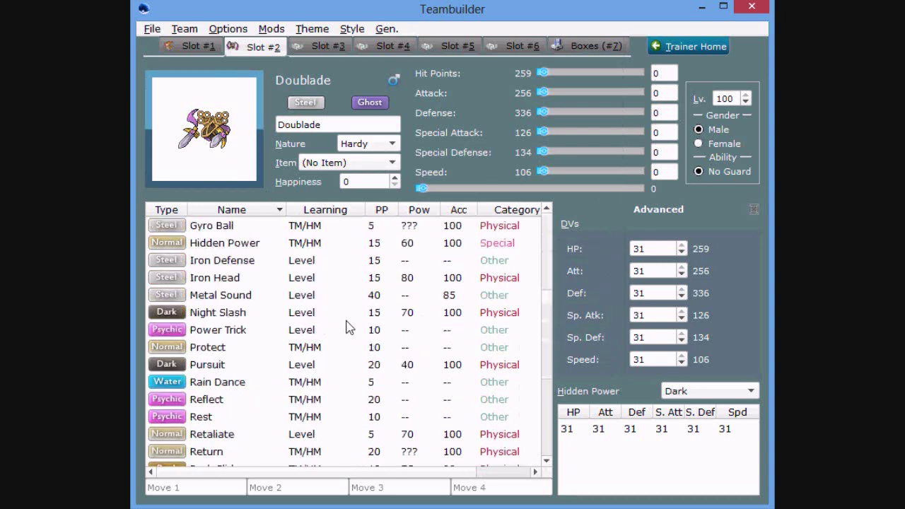
{"action": "scroll", "coordinate": [348, 327], "scroll_direction": "down", "scroll_amount": 2}
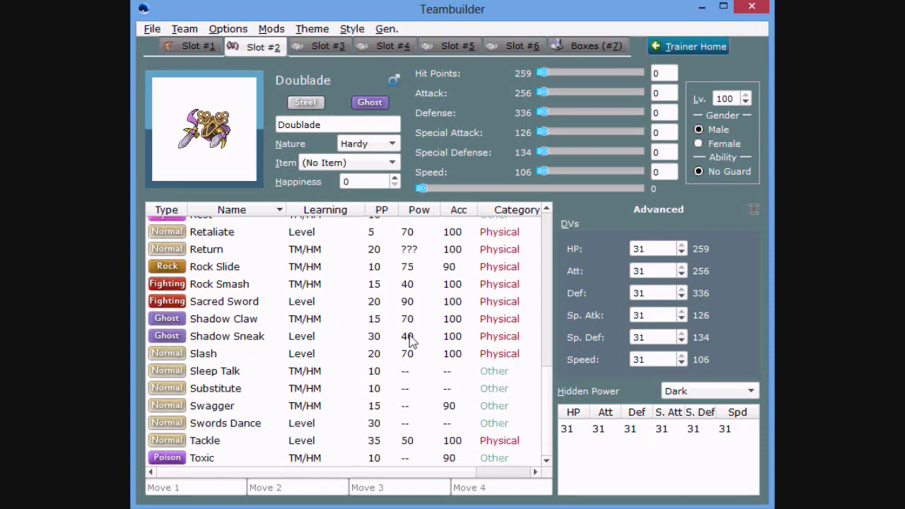
{"action": "scroll", "coordinate": [410, 336], "scroll_direction": "up", "scroll_amount": 4}
{"action": "scroll", "coordinate": [262, 377], "scroll_direction": "up", "scroll_amount": 2}
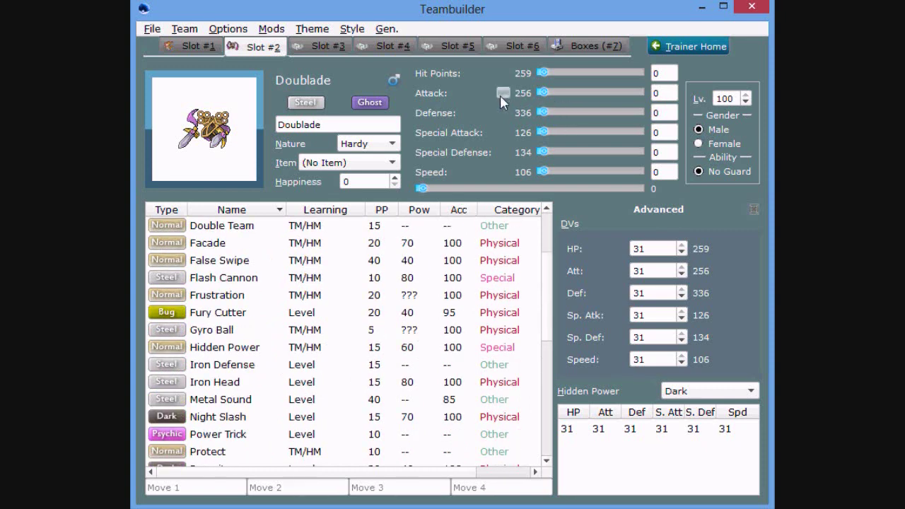
{"action": "scroll", "coordinate": [241, 341], "scroll_direction": "up", "scroll_amount": 2}
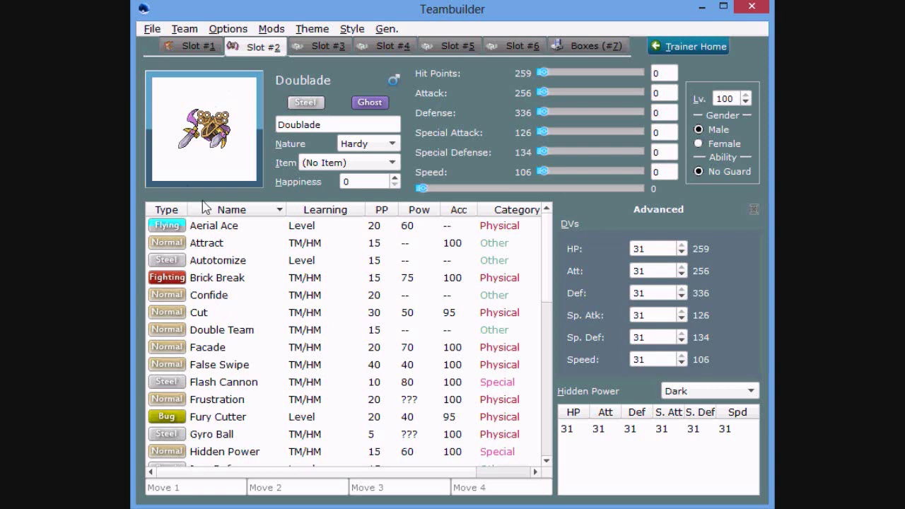
{"action": "scroll", "coordinate": [241, 234], "scroll_direction": "down", "scroll_amount": 8}
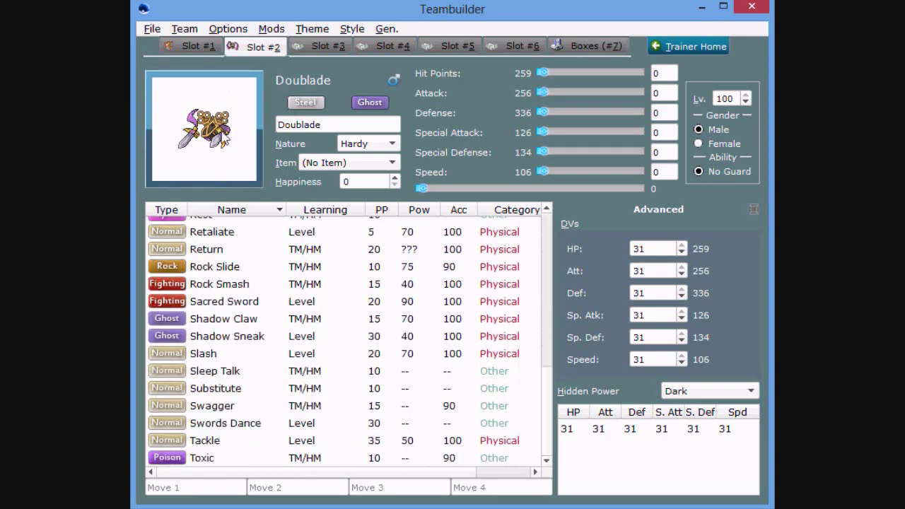
- Change the species of the second team slot from Doublade to Venusaur
{"action": "left_click", "coordinate": [221, 131]}
{"action": "left_click", "coordinate": [361, 212]}
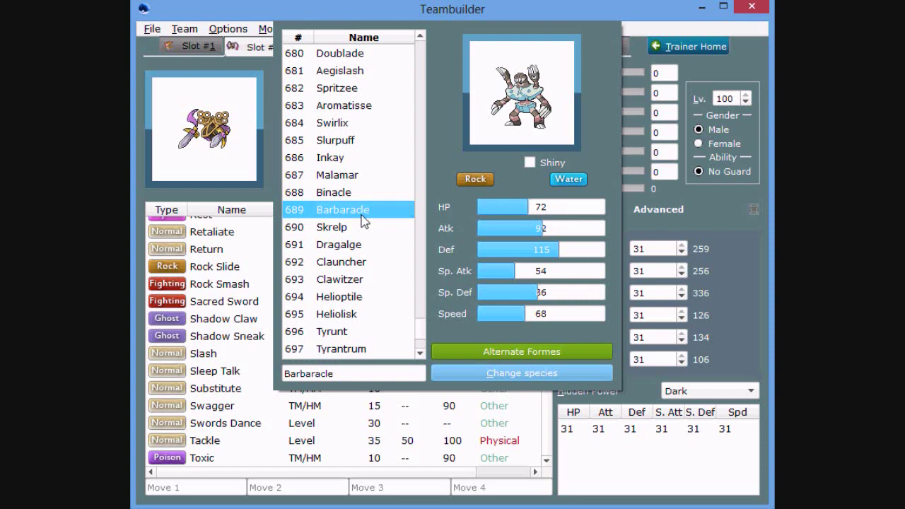
{"action": "key", "text": "Home"}
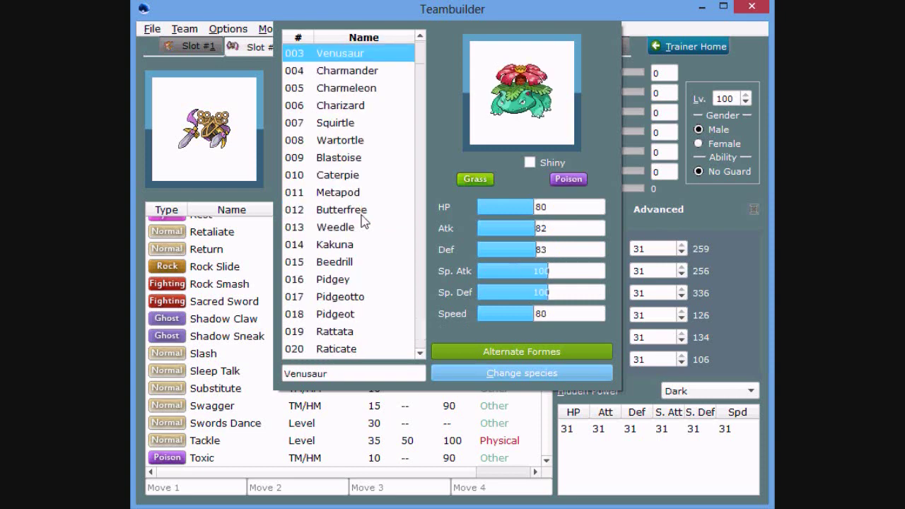
{"action": "key", "text": "Return"}
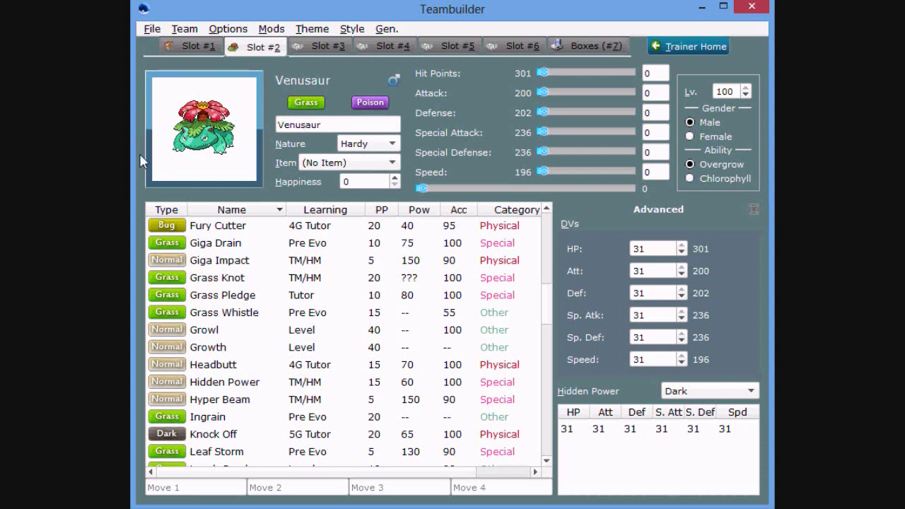
- Set Venusaur's nature to Impish
{"action": "left_click", "coordinate": [392, 146]}
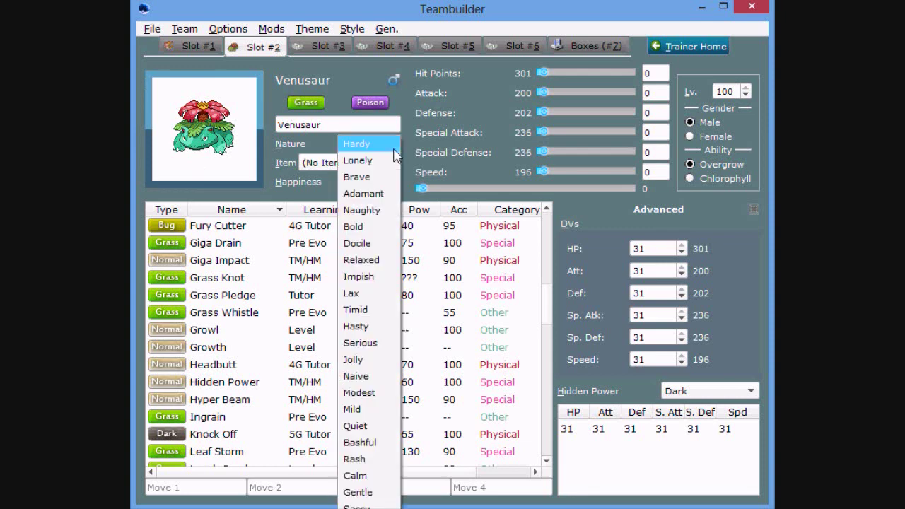
{"action": "key", "text": "Down"}
{"action": "key", "text": "Down"}
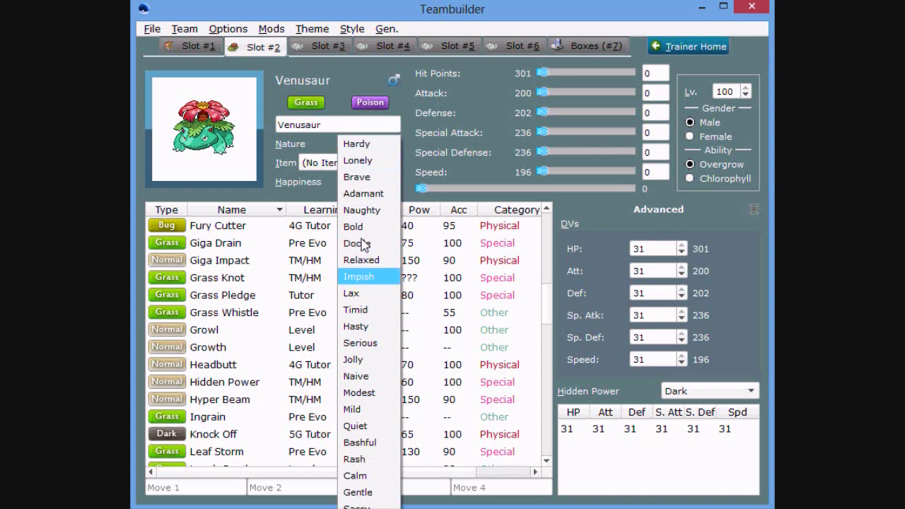
{"action": "key", "text": "Return"}
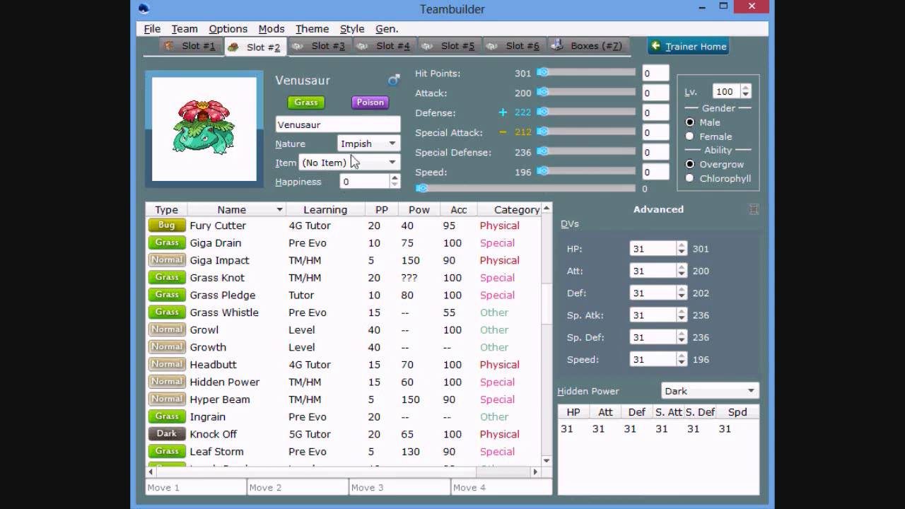
- Give Venusaur 252 EVs in both Defense and Hit Points, and set its held item to Venusaurite
{"action": "left_click_drag", "start_coordinate": [543, 112], "coordinate": [757, 111]}
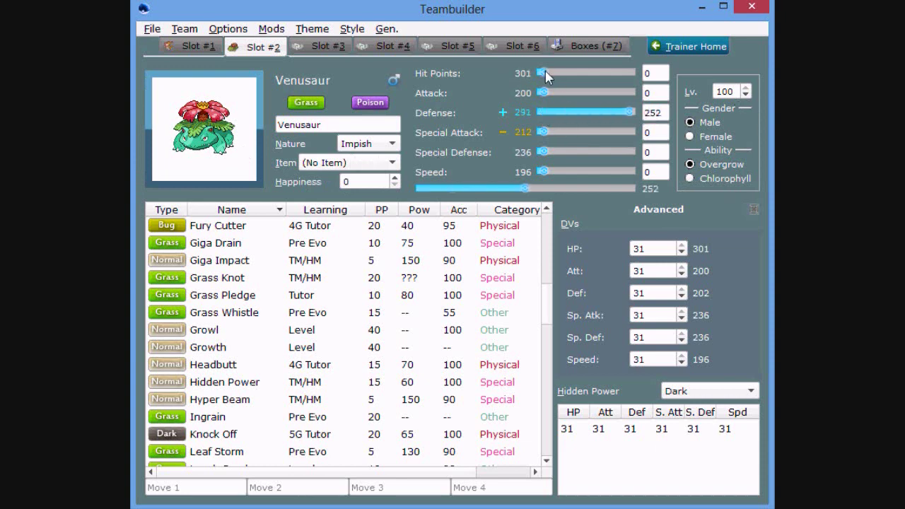
{"action": "left_click_drag", "start_coordinate": [543, 72], "coordinate": [748, 79]}
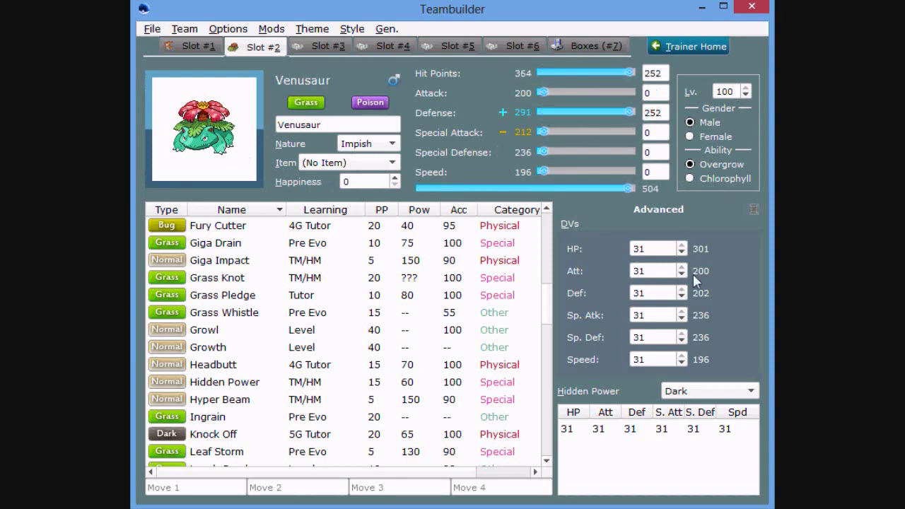
{"action": "left_click", "coordinate": [380, 163]}
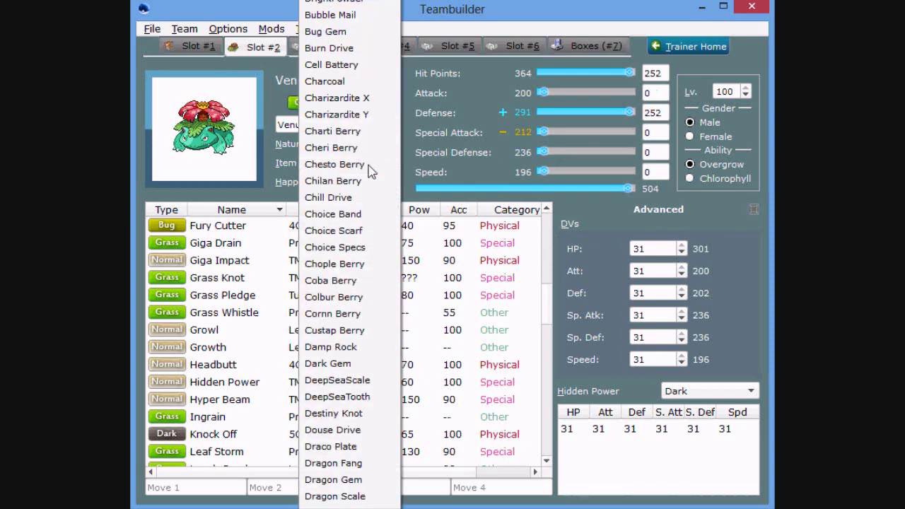
{"action": "scroll", "coordinate": [370, 172], "scroll_direction": "down", "scroll_amount": 20}
{"action": "key", "text": "Escape"}
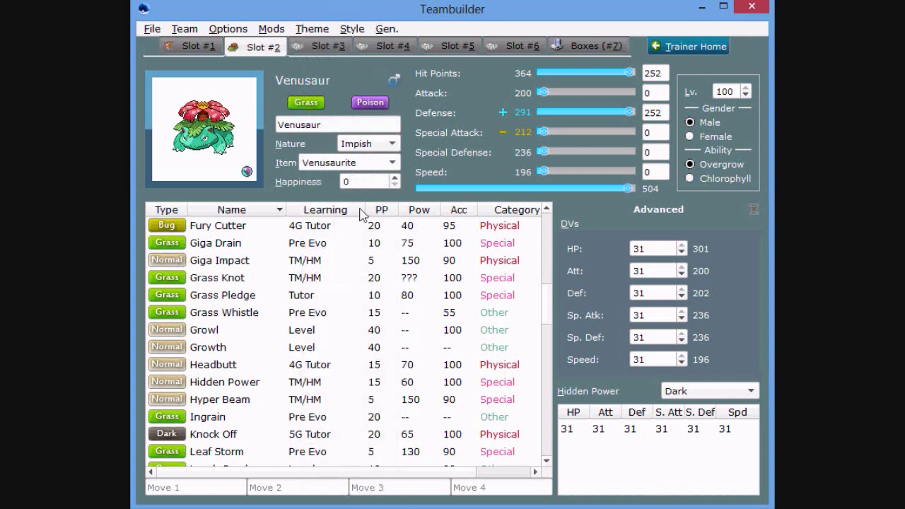
{"action": "left_click", "coordinate": [374, 295]}
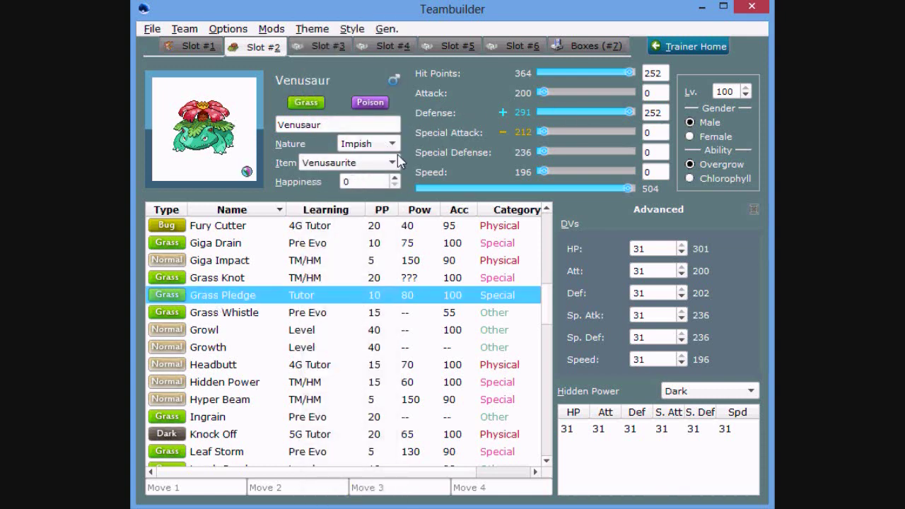
- Change Venusaur's nature to Bold, raising Defense and lowering Attack, and assign 6 EVs to Special Attack
{"action": "left_click", "coordinate": [503, 133]}
{"action": "left_click", "coordinate": [503, 93]}
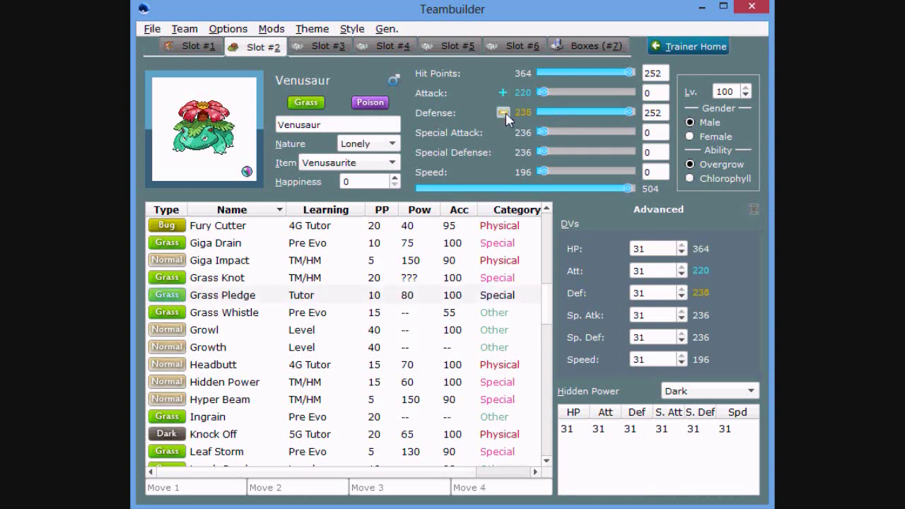
{"action": "left_click", "coordinate": [503, 112]}
{"action": "left_click_drag", "start_coordinate": [544, 132], "coordinate": [548, 133]}
- Teach Venusaur Giga Drain as its first move and Leech Seed as its second
{"action": "left_click", "coordinate": [236, 246]}
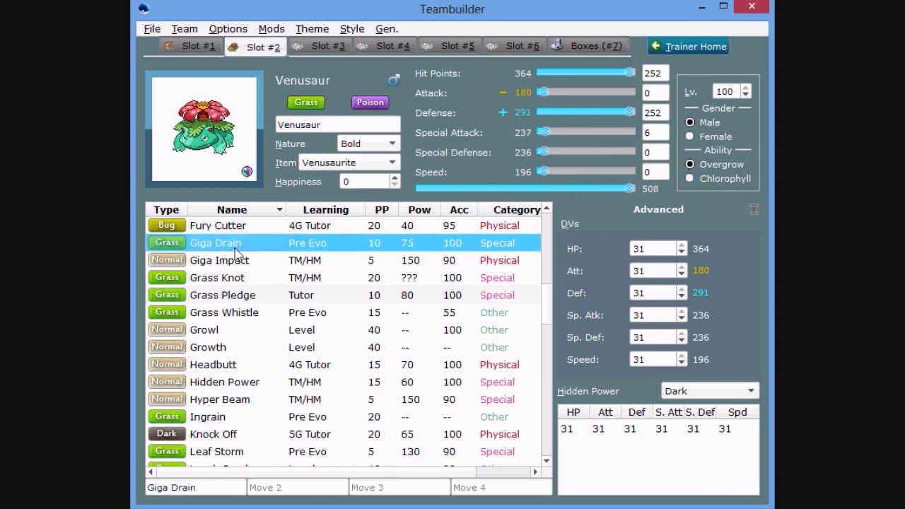
{"action": "scroll", "coordinate": [263, 456], "scroll_direction": "up", "scroll_amount": 2}
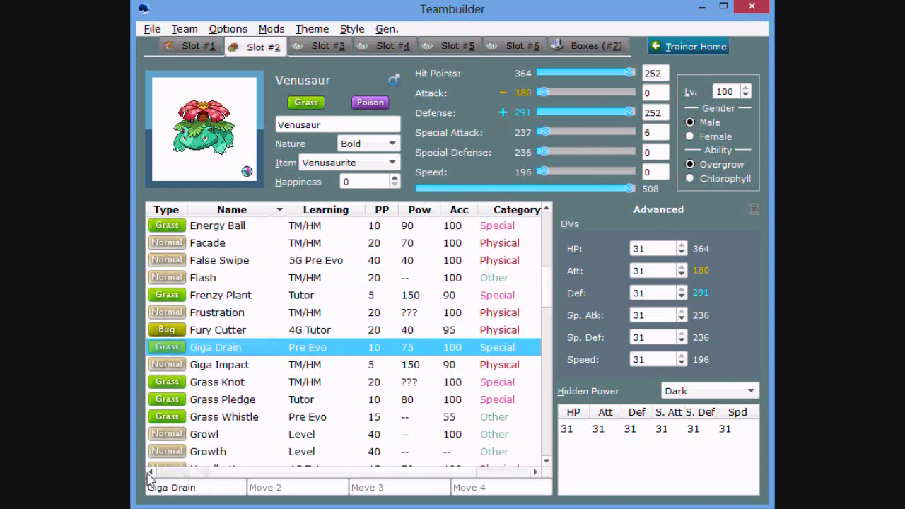
{"action": "scroll", "coordinate": [335, 401], "scroll_direction": "up", "scroll_amount": 4}
{"action": "scroll", "coordinate": [189, 330], "scroll_direction": "up", "scroll_amount": 2}
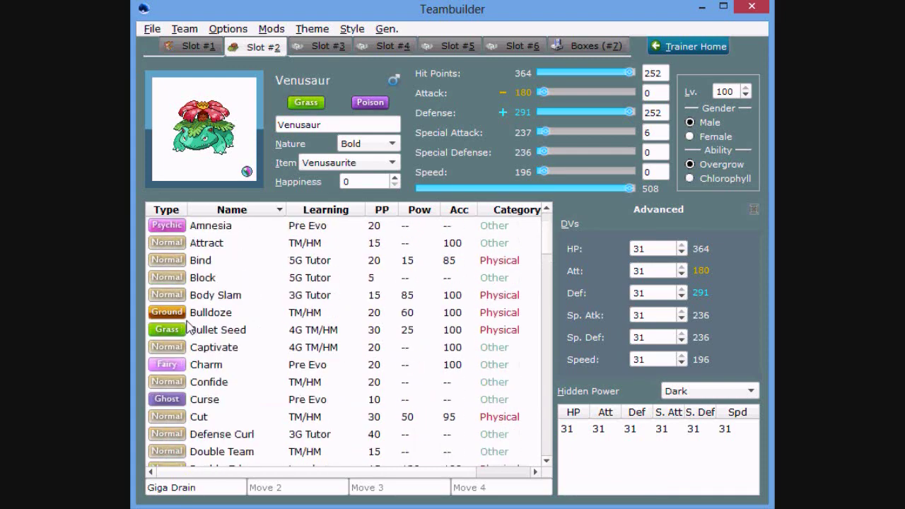
{"action": "scroll", "coordinate": [190, 327], "scroll_direction": "down", "scroll_amount": 9}
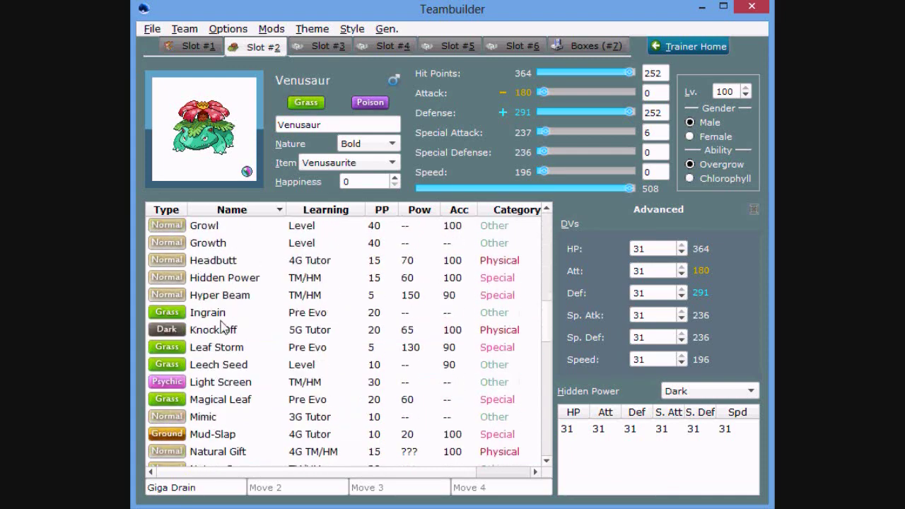
{"action": "left_click", "coordinate": [225, 364]}
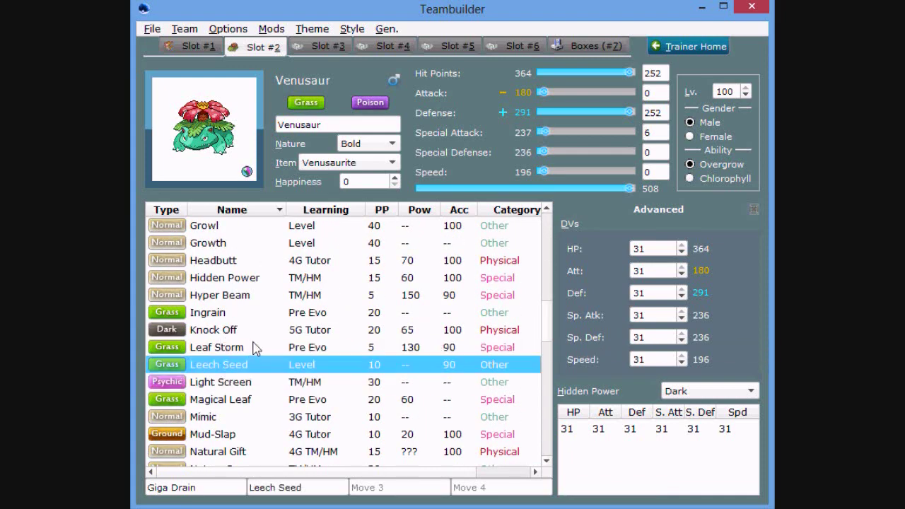
- Find Toxic in Venusaur's move list and add it as the third move
{"action": "scroll", "coordinate": [255, 347], "scroll_direction": "up", "scroll_amount": 6}
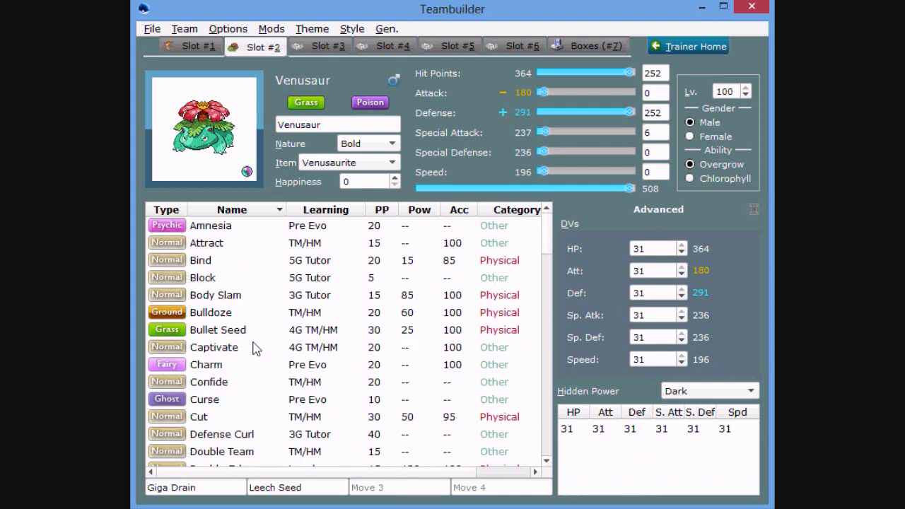
{"action": "scroll", "coordinate": [255, 347], "scroll_direction": "down", "scroll_amount": 14}
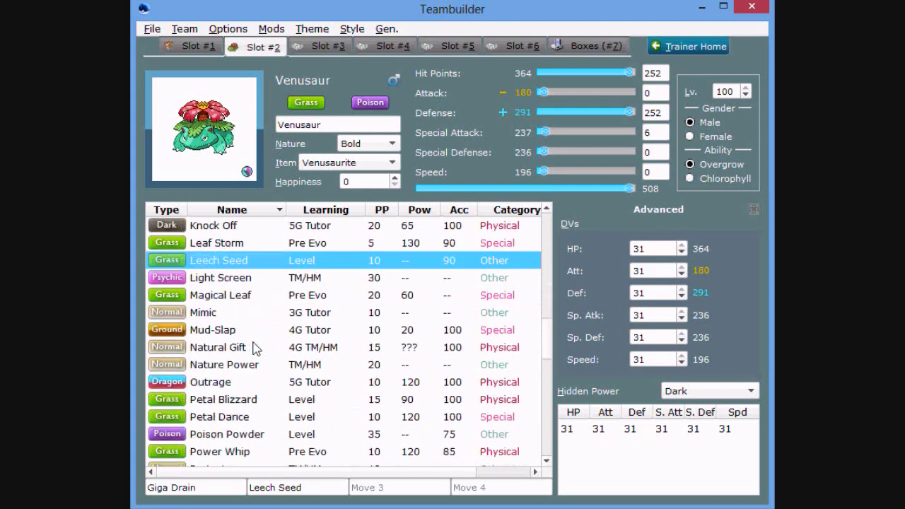
{"action": "scroll", "coordinate": [254, 347], "scroll_direction": "down", "scroll_amount": 2}
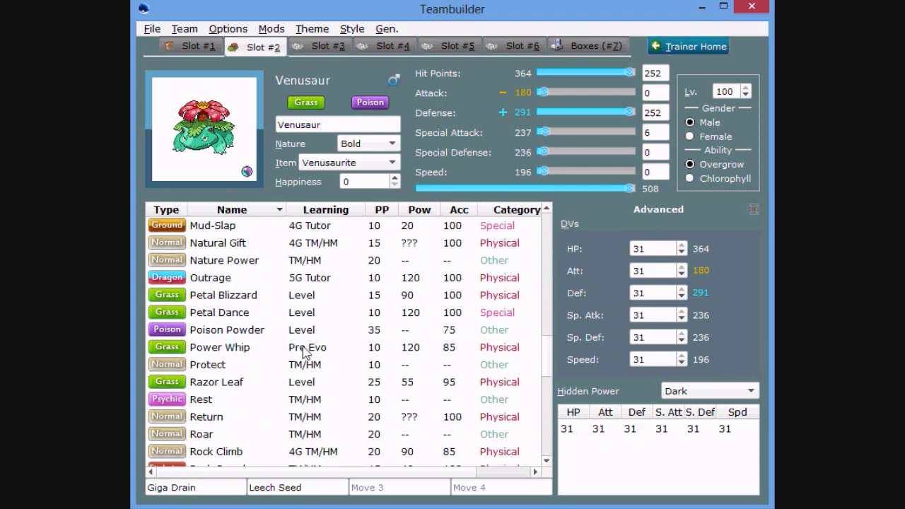
{"action": "scroll", "coordinate": [313, 386], "scroll_direction": "down", "scroll_amount": 3}
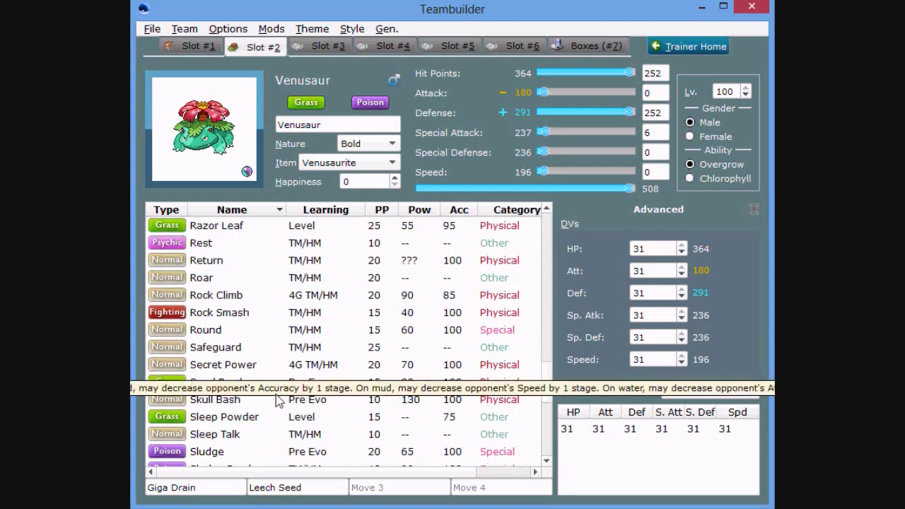
{"action": "scroll", "coordinate": [281, 392], "scroll_direction": "down", "scroll_amount": 2}
{"action": "scroll", "coordinate": [282, 398], "scroll_direction": "down", "scroll_amount": 4}
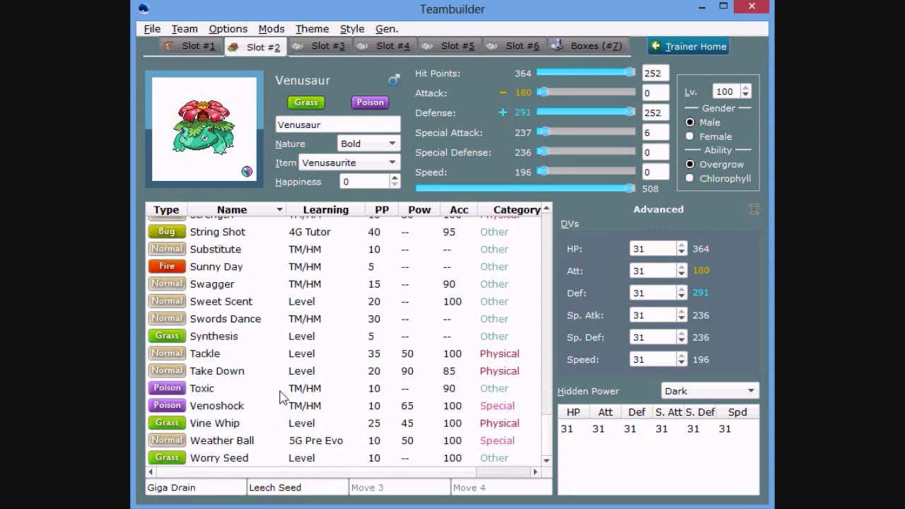
{"action": "scroll", "coordinate": [297, 314], "scroll_direction": "up", "scroll_amount": 2}
{"action": "scroll", "coordinate": [293, 321], "scroll_direction": "down", "scroll_amount": 2}
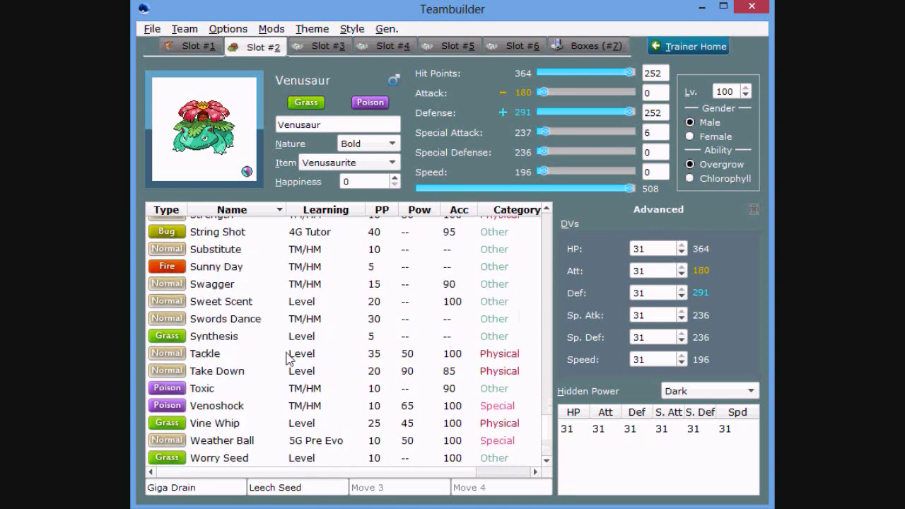
{"action": "double_click", "coordinate": [245, 391]}
- Add Sleep Powder as Venusaur's fourth move and clear Toxic from the third move slot
{"action": "scroll", "coordinate": [269, 334], "scroll_direction": "up", "scroll_amount": 1}
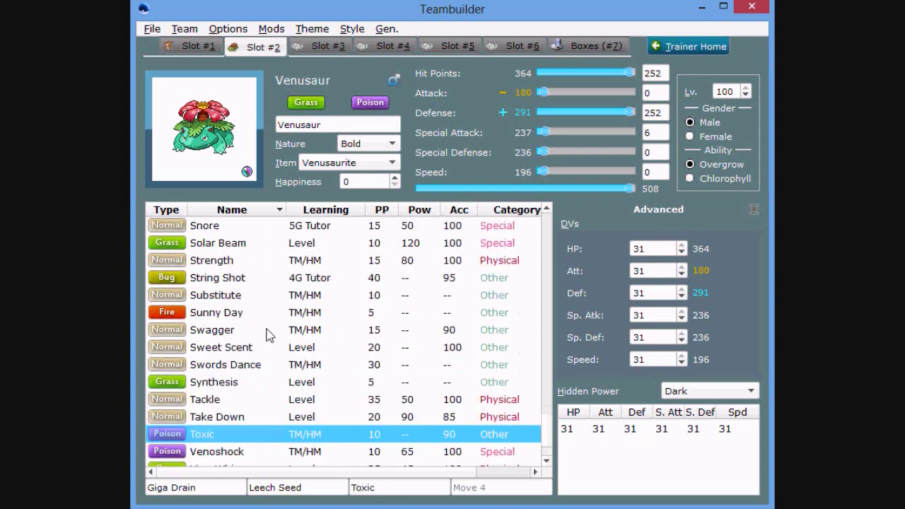
{"action": "scroll", "coordinate": [266, 334], "scroll_direction": "up", "scroll_amount": 7}
{"action": "scroll", "coordinate": [264, 355], "scroll_direction": "down", "scroll_amount": 2}
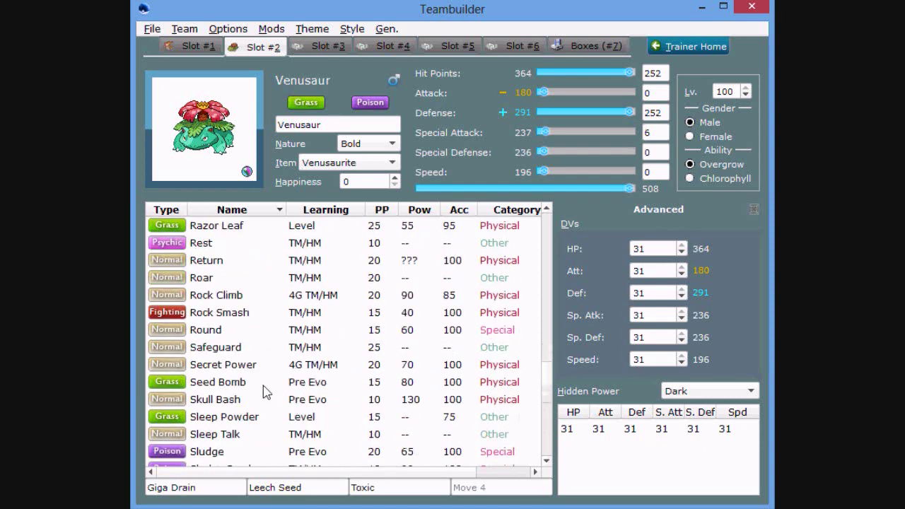
{"action": "double_click", "coordinate": [240, 419]}
{"action": "left_click", "coordinate": [393, 488]}
{"action": "key", "text": "BackSpace"}
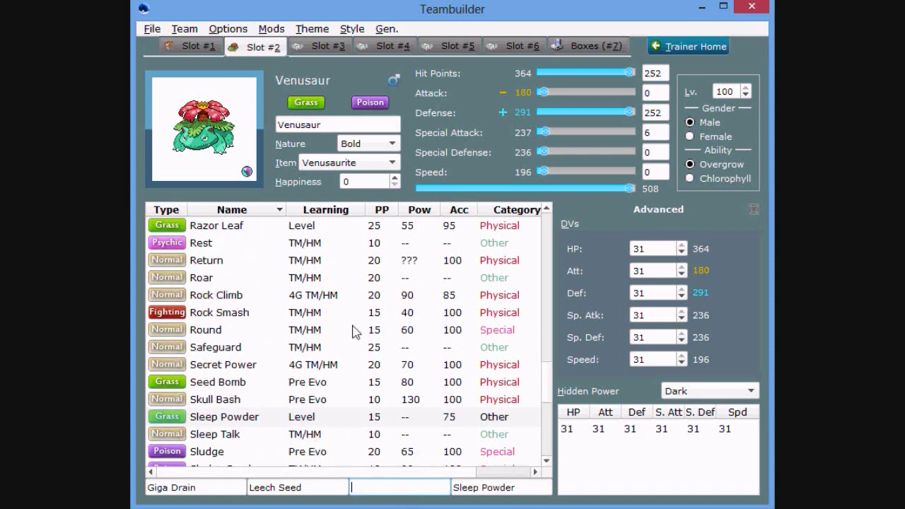
{"action": "left_click", "coordinate": [326, 332]}
- Find Knock Off in Venusaur's move list and add it as the third move
{"action": "scroll", "coordinate": [332, 360], "scroll_direction": "up", "scroll_amount": 4}
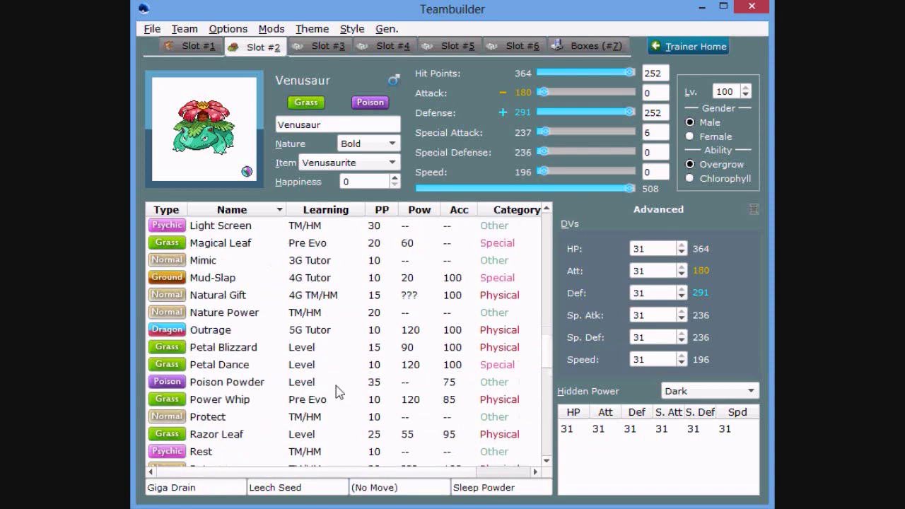
{"action": "scroll", "coordinate": [337, 393], "scroll_direction": "up", "scroll_amount": 2}
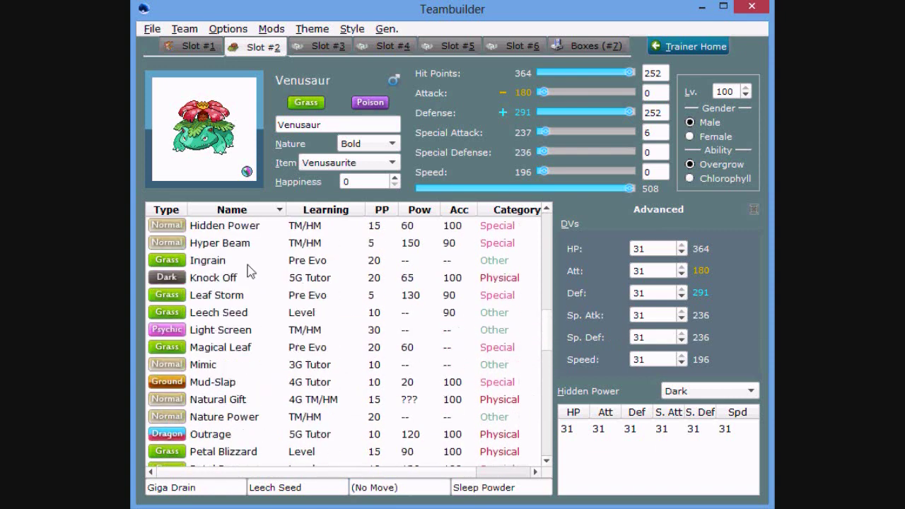
{"action": "mouse_move", "coordinate": [249, 281]}
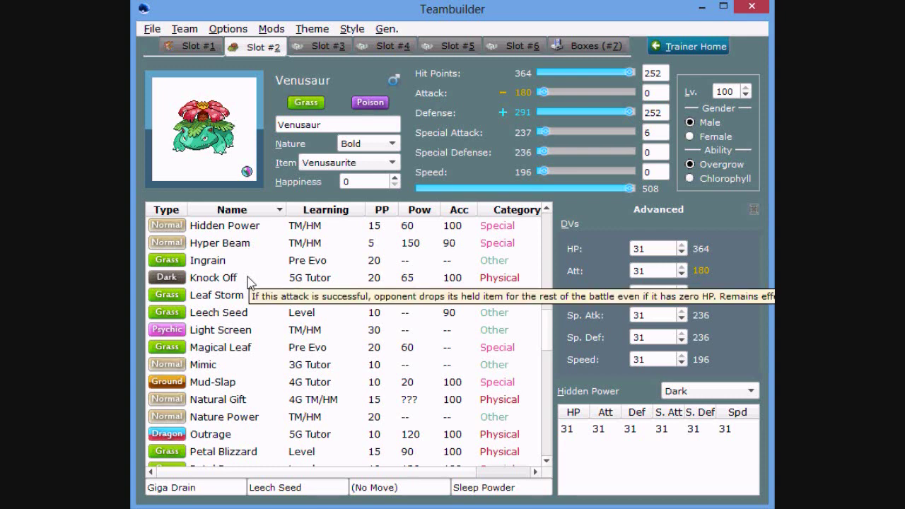
{"action": "scroll", "coordinate": [249, 297], "scroll_direction": "up", "scroll_amount": 2}
{"action": "scroll", "coordinate": [247, 338], "scroll_direction": "down", "scroll_amount": 1}
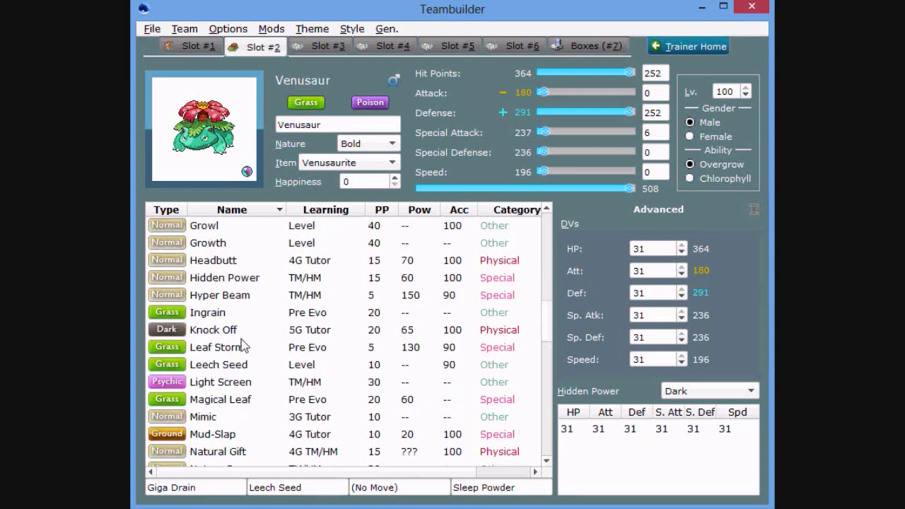
{"action": "left_click", "coordinate": [248, 337]}
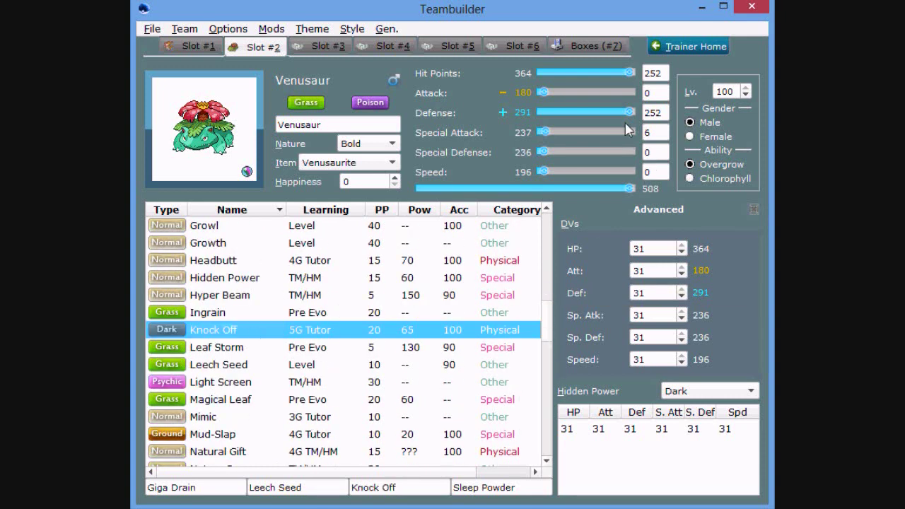
{"action": "left_click", "coordinate": [429, 487]}
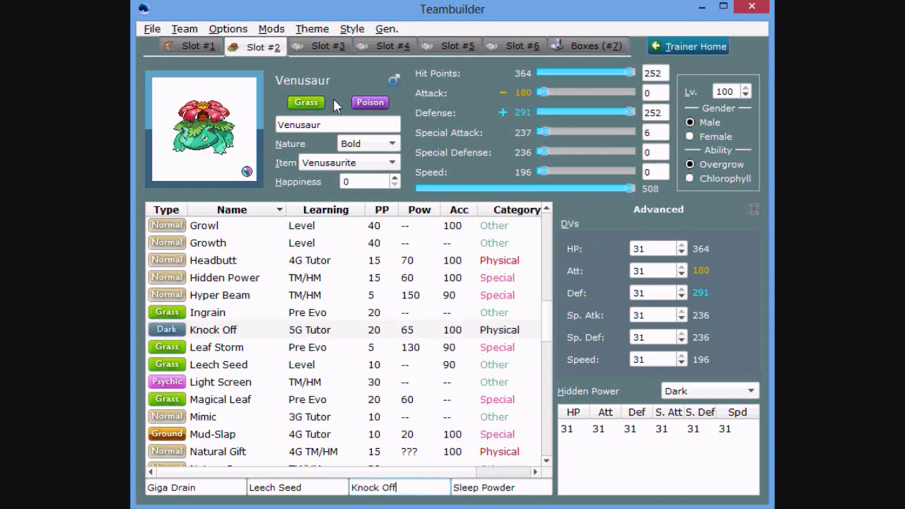
{"action": "left_click", "coordinate": [330, 55]}
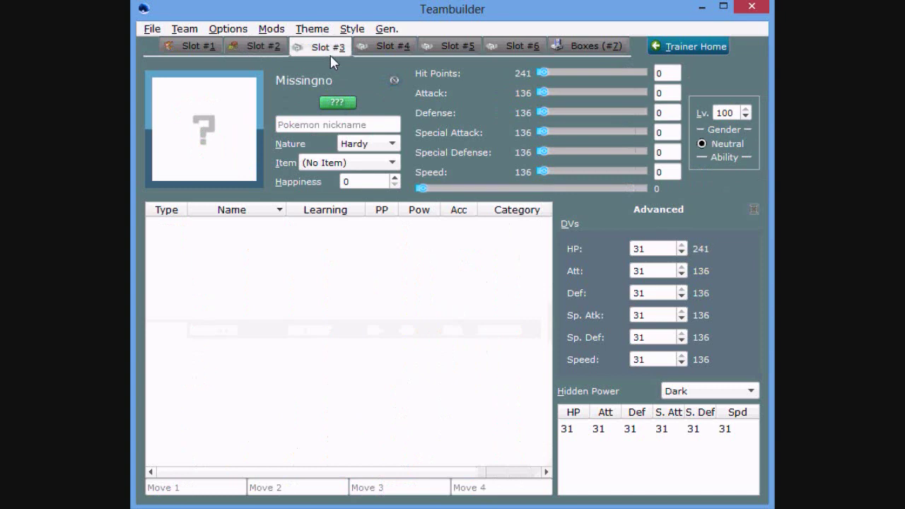
{"action": "left_click", "coordinate": [226, 128]}
{"action": "left_click", "coordinate": [347, 123]}
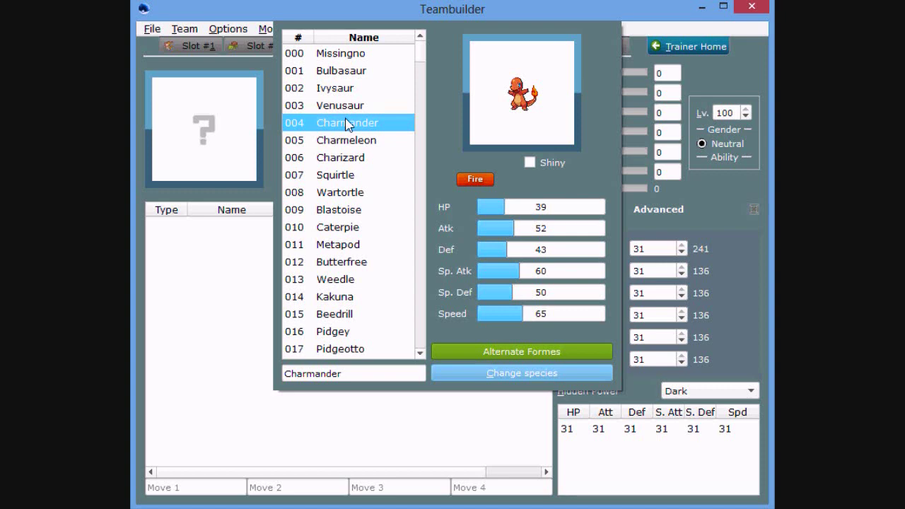
{"action": "left_click", "coordinate": [252, 197]}
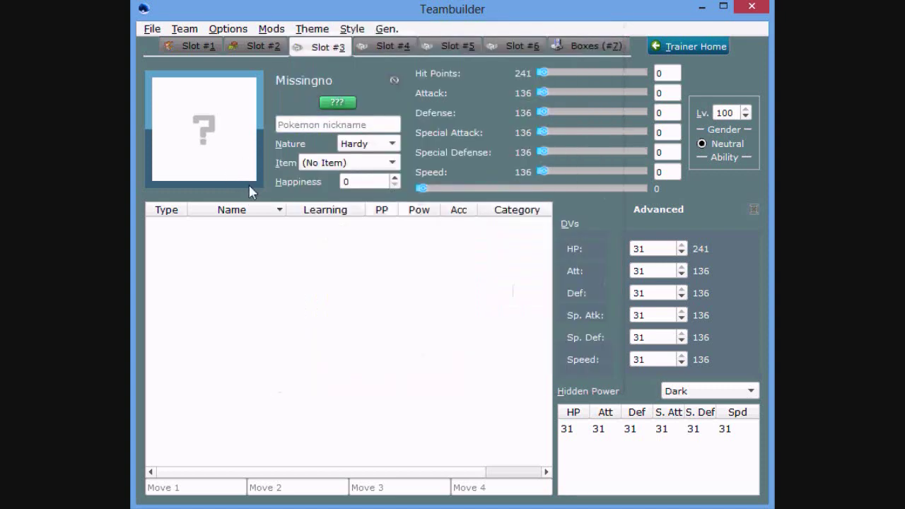
{"action": "left_click", "coordinate": [267, 48]}
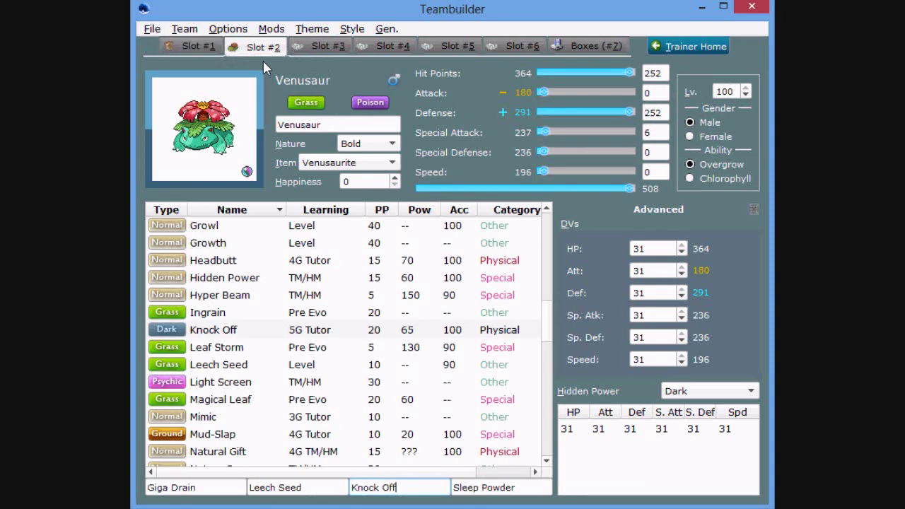
- Open the species list for the third team slot and browse from Butterfree down to Breloom for a candidate
{"action": "left_click", "coordinate": [316, 48]}
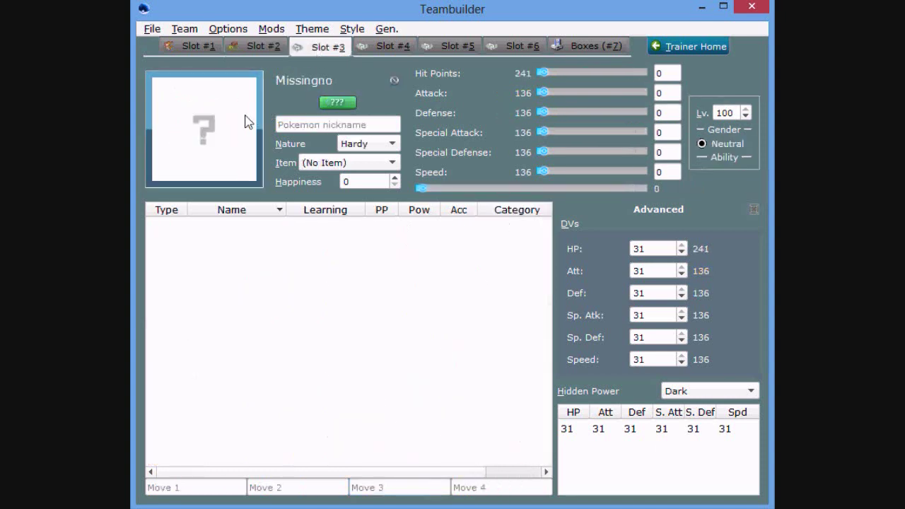
{"action": "left_click", "coordinate": [246, 122]}
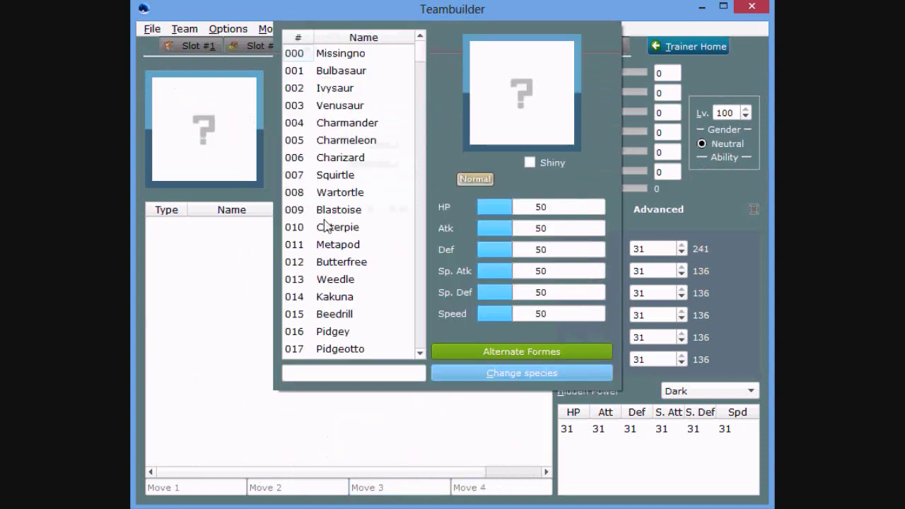
{"action": "left_click", "coordinate": [350, 268]}
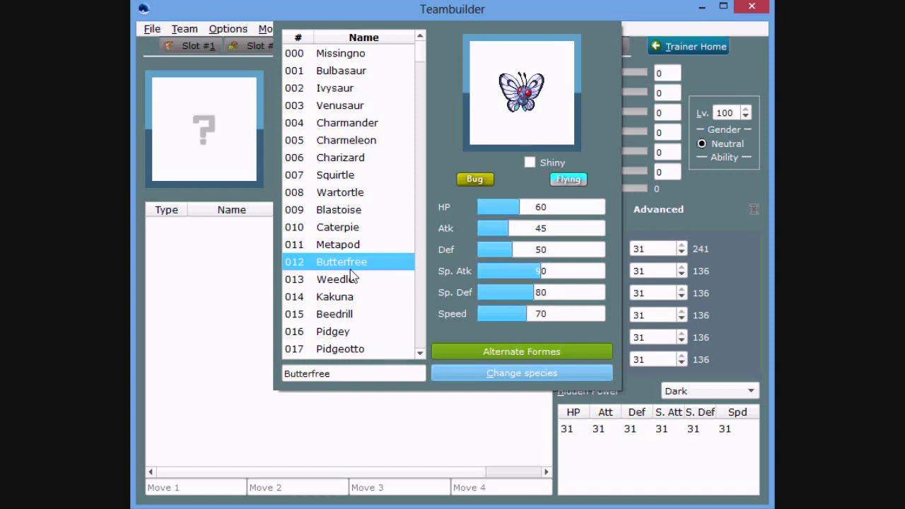
{"action": "scroll", "coordinate": [352, 275], "scroll_direction": "down", "scroll_amount": 20}
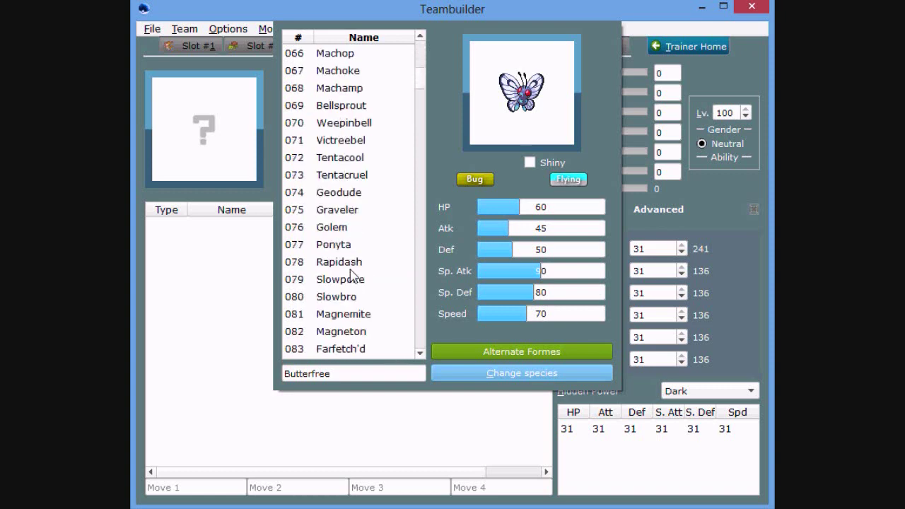
{"action": "scroll", "coordinate": [352, 275], "scroll_direction": "down", "scroll_amount": 20}
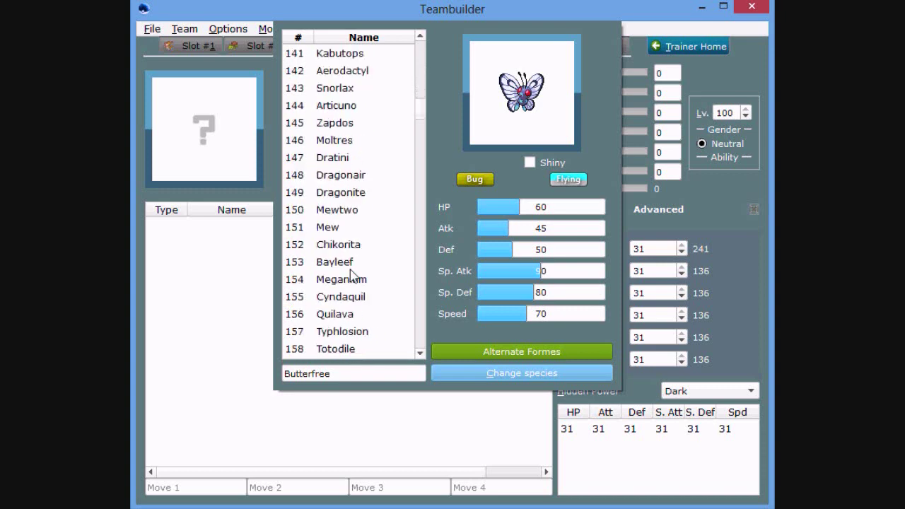
{"action": "scroll", "coordinate": [351, 275], "scroll_direction": "down", "scroll_amount": 20}
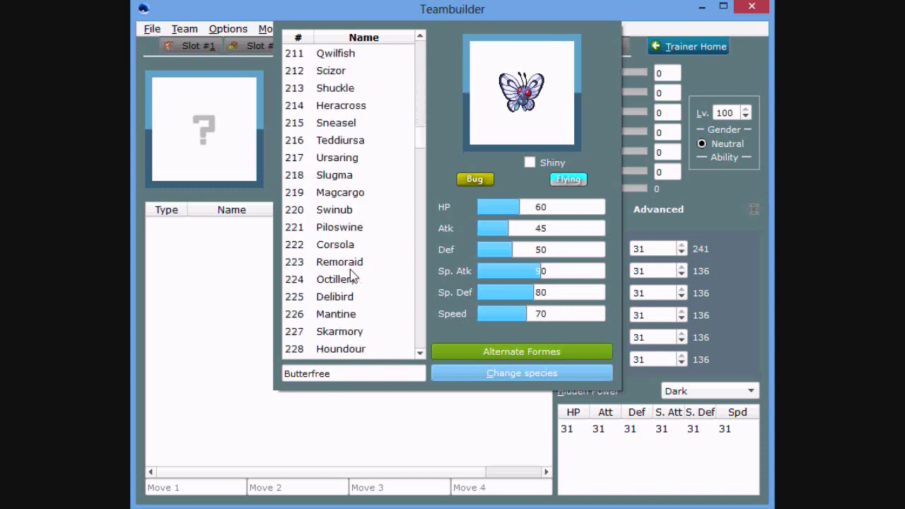
{"action": "scroll", "coordinate": [352, 275], "scroll_direction": "down", "scroll_amount": 18}
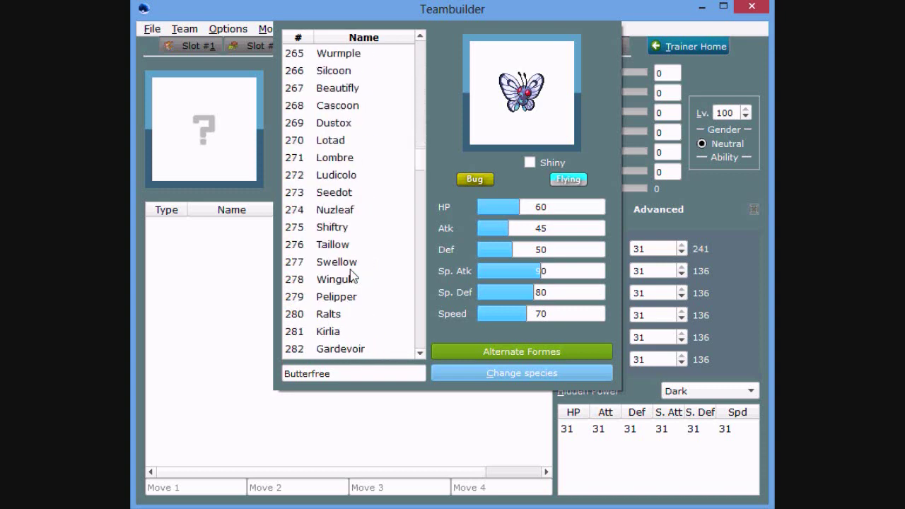
{"action": "scroll", "coordinate": [335, 169], "scroll_direction": "up", "scroll_amount": 3}
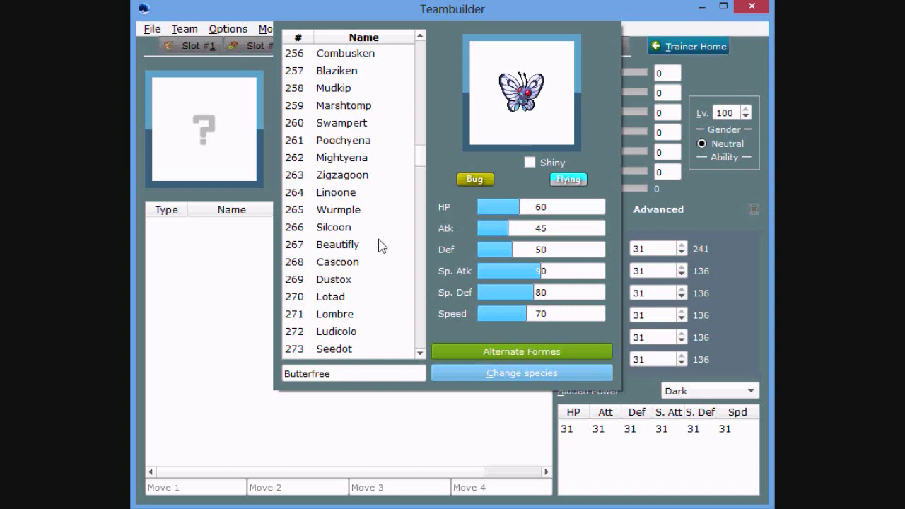
{"action": "scroll", "coordinate": [336, 161], "scroll_direction": "down", "scroll_amount": 4}
{"action": "scroll", "coordinate": [339, 163], "scroll_direction": "down", "scroll_amount": 4}
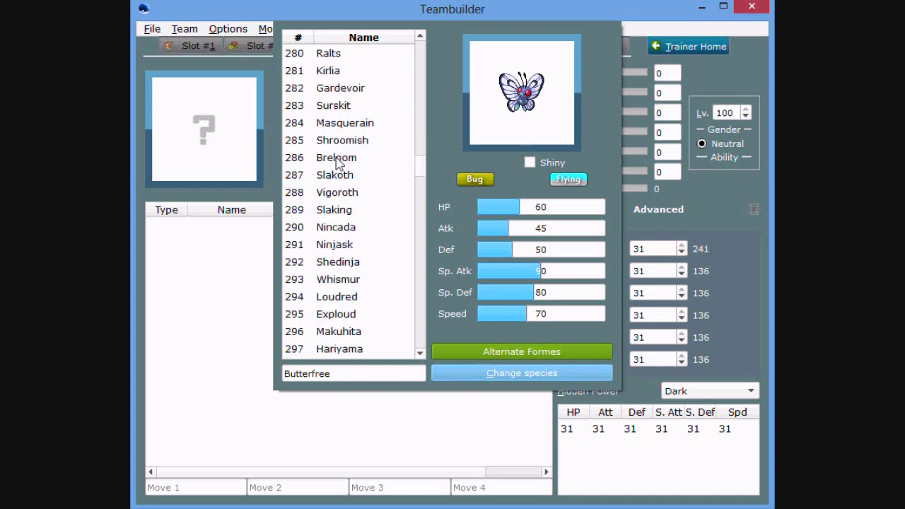
{"action": "left_click", "coordinate": [338, 162]}
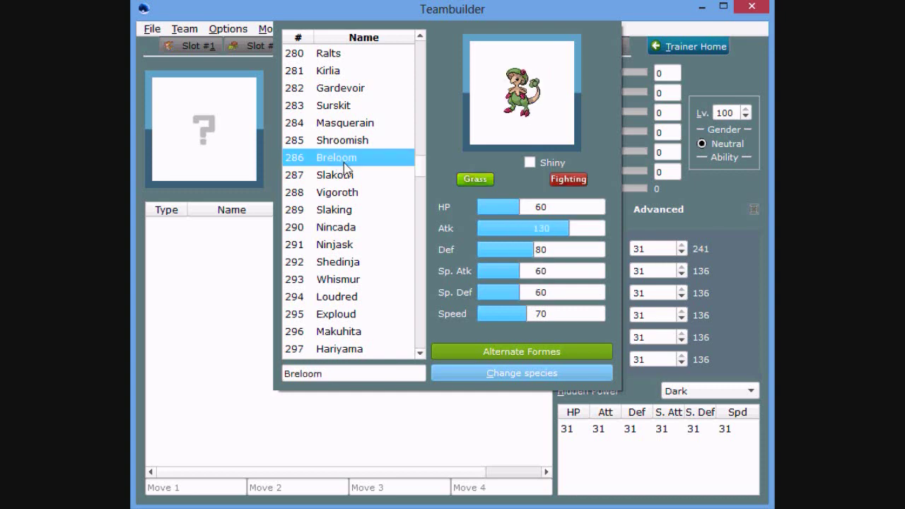
- Look up species starting with "sw", and preview Cacturne, Roserade and Empoleon as candidates for the third slot
{"action": "type", "text": "sw"}
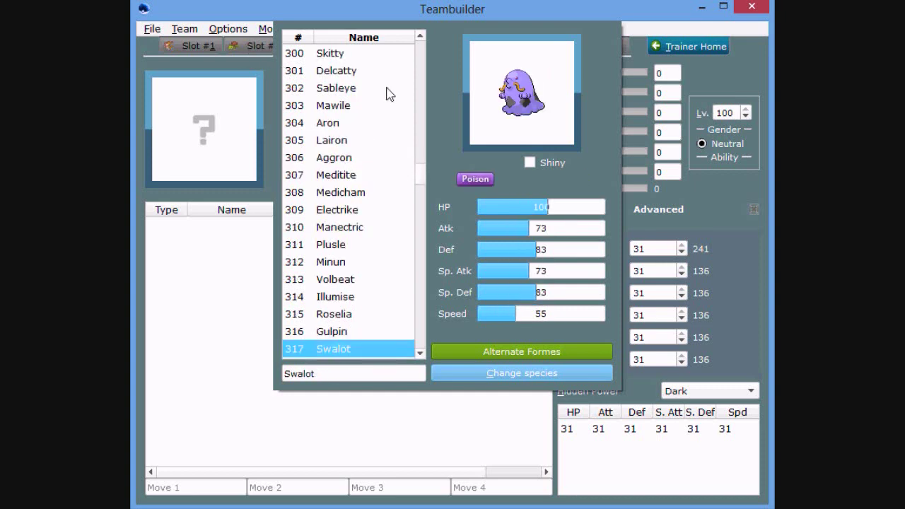
{"action": "left_click", "coordinate": [423, 304]}
{"action": "left_click", "coordinate": [386, 300]}
{"action": "scroll", "coordinate": [385, 299], "scroll_direction": "down", "scroll_amount": 20}
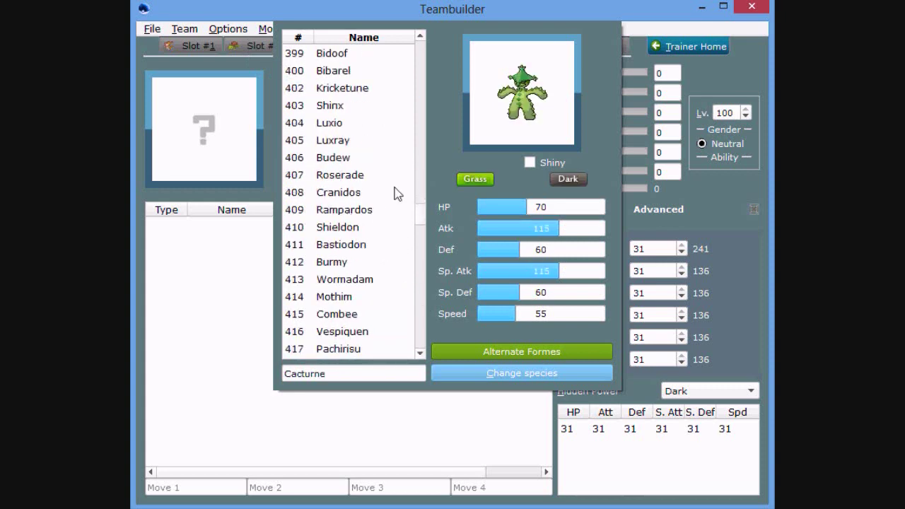
{"action": "left_click", "coordinate": [359, 178]}
{"action": "scroll", "coordinate": [359, 181], "scroll_direction": "up", "scroll_amount": 2}
{"action": "scroll", "coordinate": [359, 186], "scroll_direction": "up", "scroll_amount": 3}
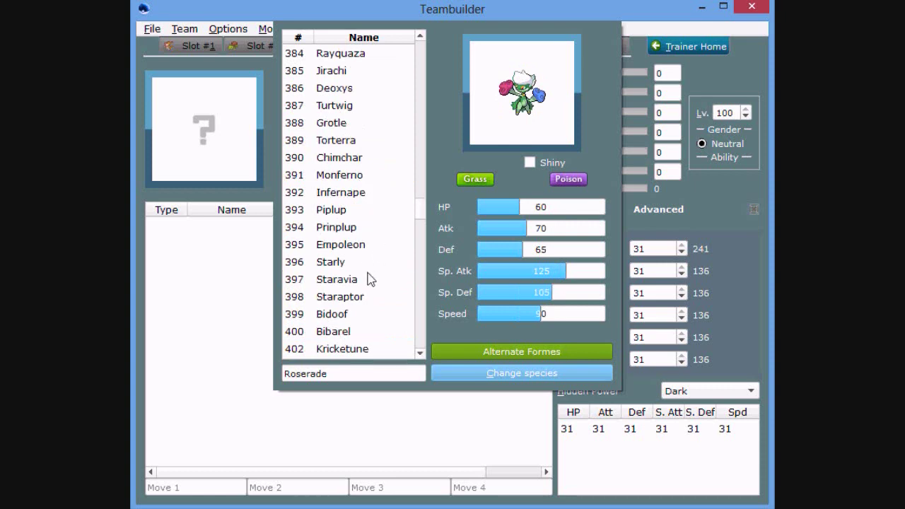
{"action": "left_click", "coordinate": [360, 245]}
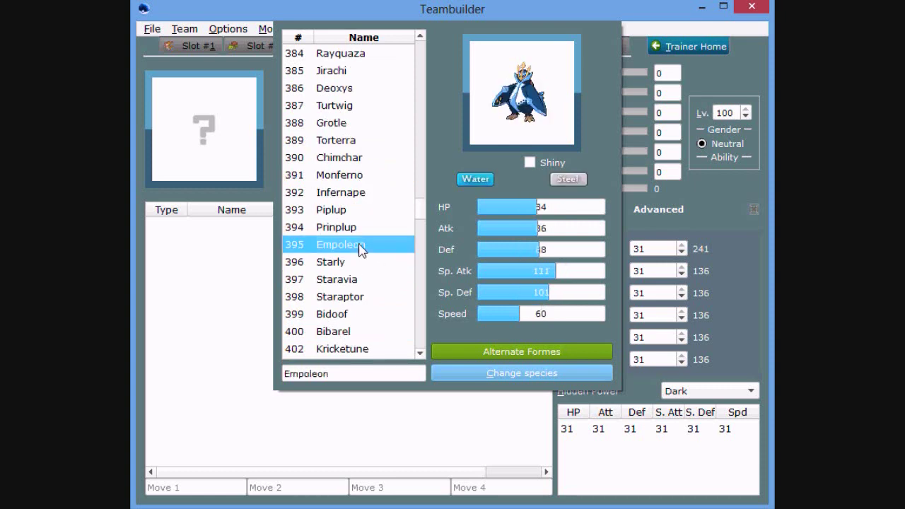
- Find Rotom in the species list and put its Rotom-W forme in the third team slot
{"action": "scroll", "coordinate": [333, 174], "scroll_direction": "down", "scroll_amount": 8}
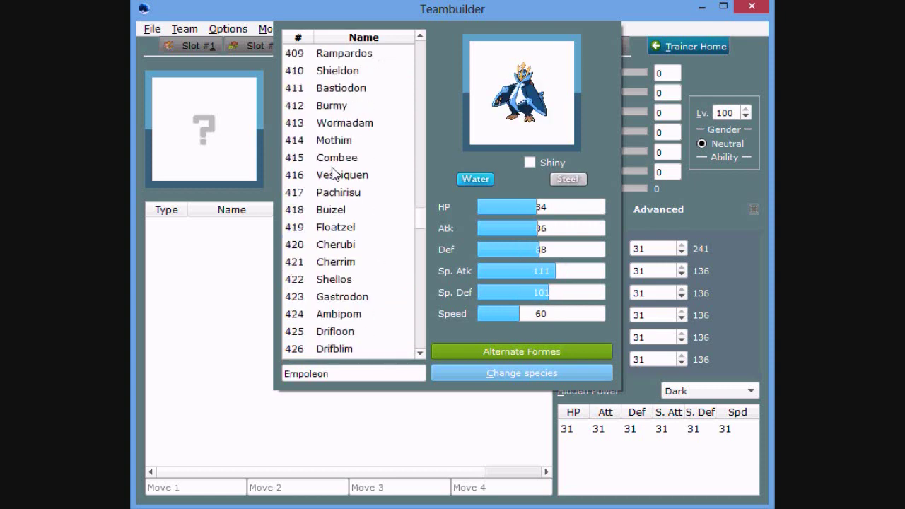
{"action": "scroll", "coordinate": [333, 174], "scroll_direction": "down", "scroll_amount": 18}
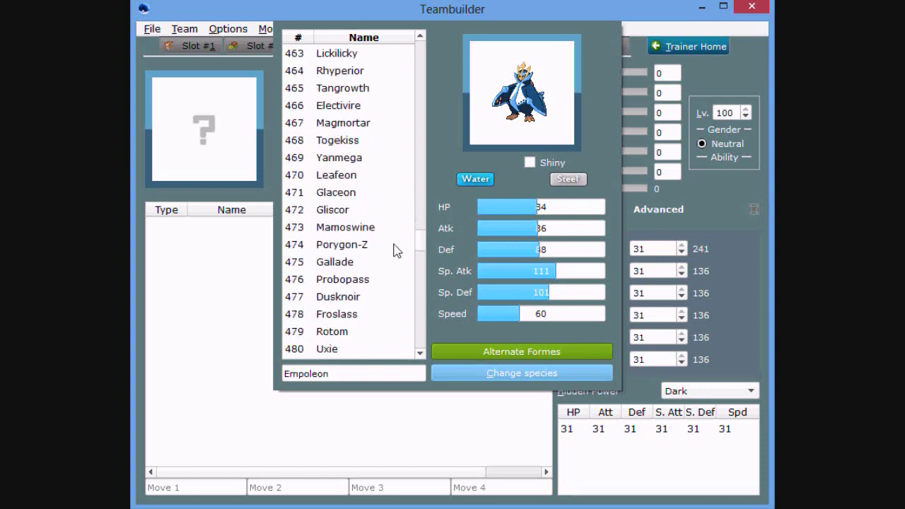
{"action": "scroll", "coordinate": [398, 176], "scroll_direction": "down", "scroll_amount": 7}
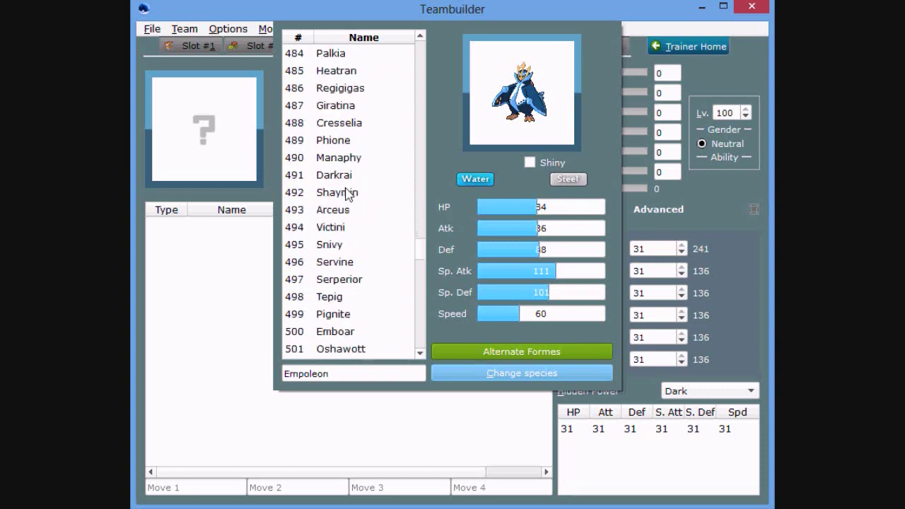
{"action": "scroll", "coordinate": [346, 194], "scroll_direction": "down", "scroll_amount": 4}
{"action": "left_click", "coordinate": [347, 195]}
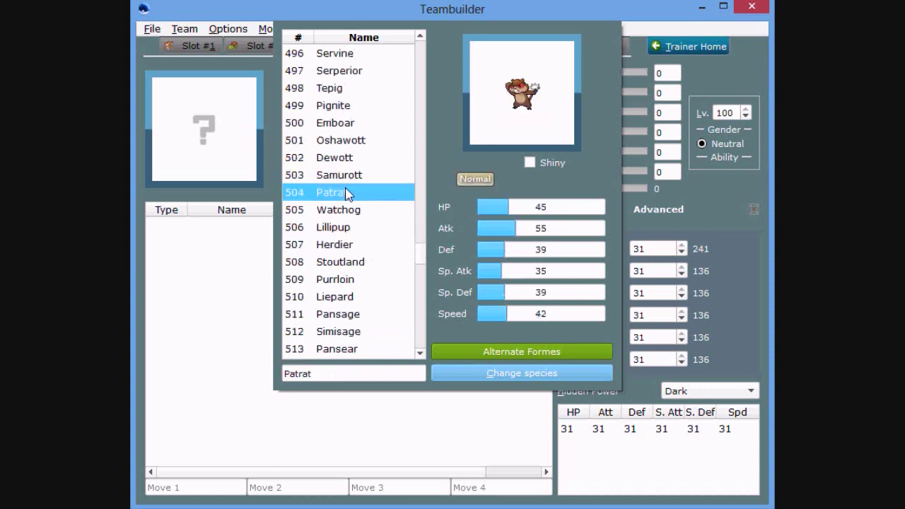
{"action": "type", "text": "rotom"}
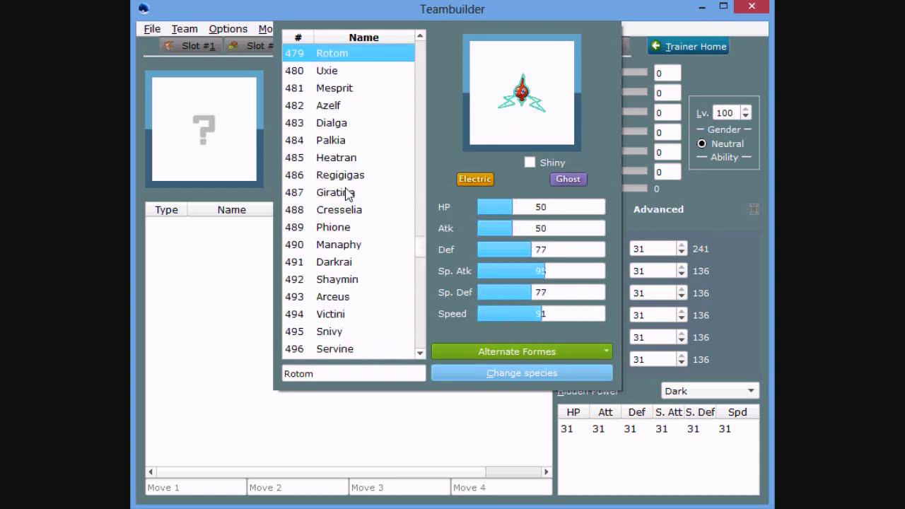
{"action": "left_click", "coordinate": [548, 353]}
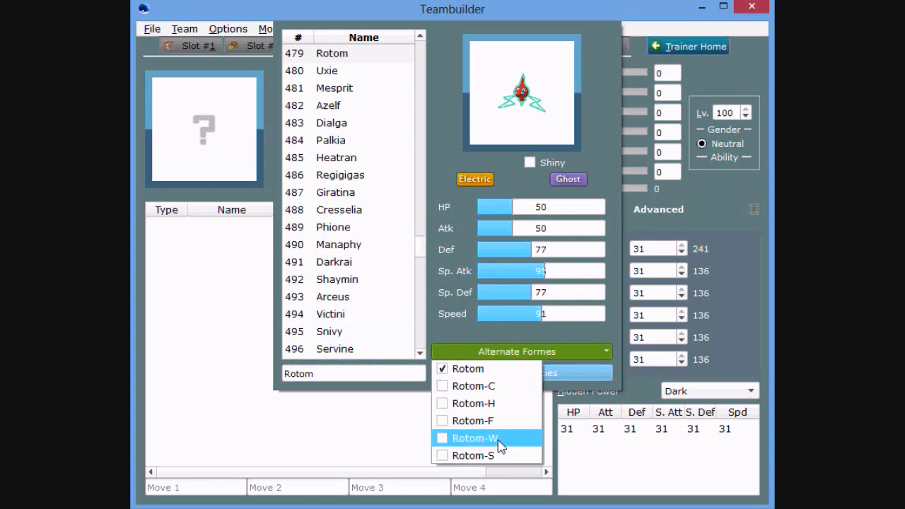
{"action": "left_click", "coordinate": [499, 438]}
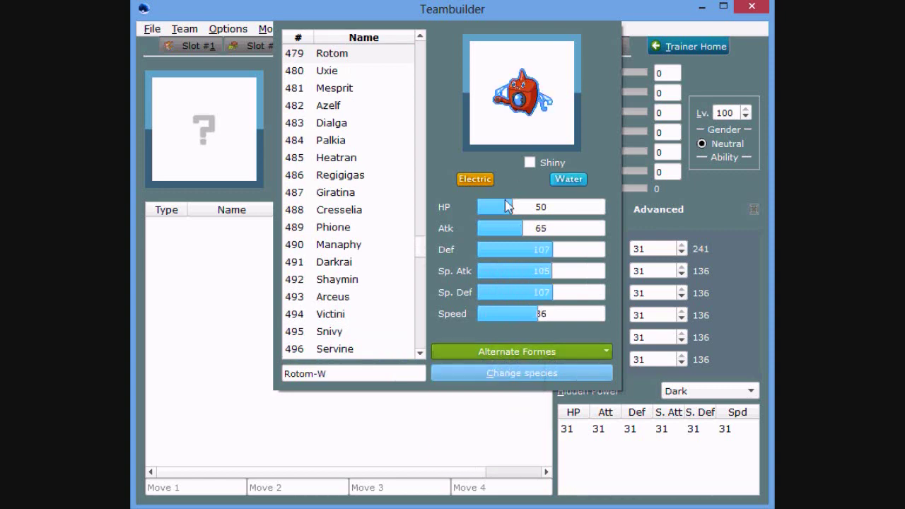
{"action": "left_click", "coordinate": [518, 375]}
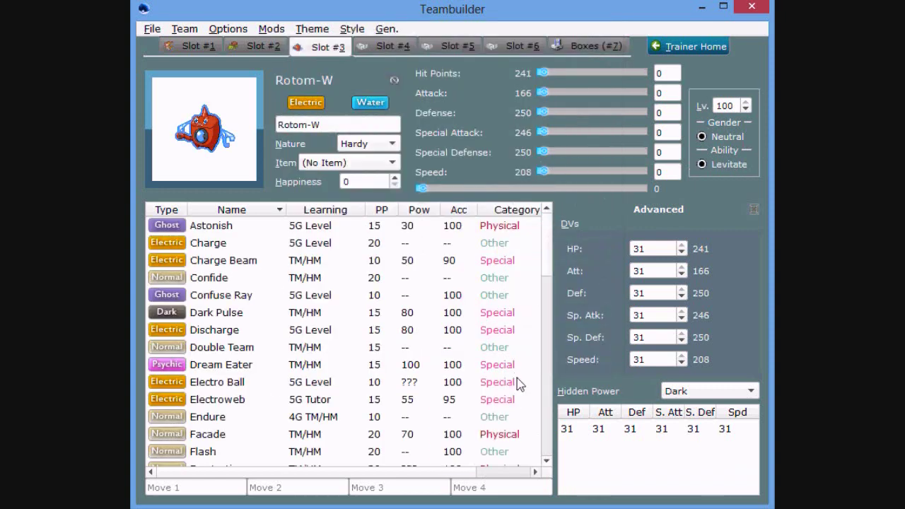
- Set Rotom-W's nature to Bold and assign 252 EVs to Defense
{"action": "left_click", "coordinate": [378, 145]}
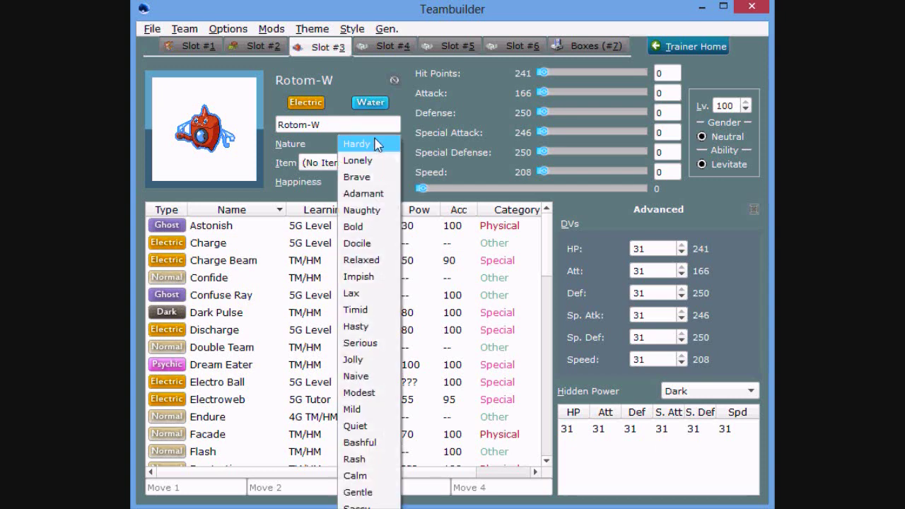
{"action": "key", "text": "b"}
{"action": "key", "text": "b"}
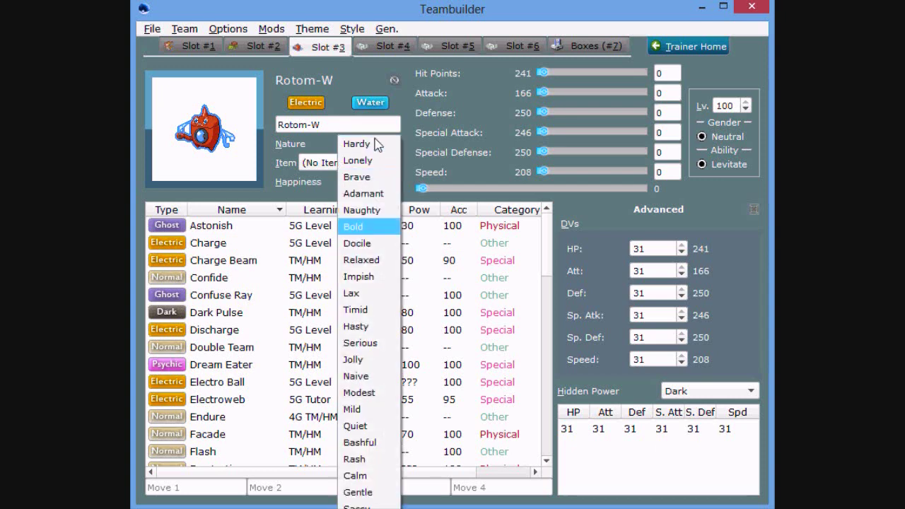
{"action": "key", "text": "Return"}
{"action": "left_click_drag", "start_coordinate": [545, 113], "coordinate": [639, 112]}
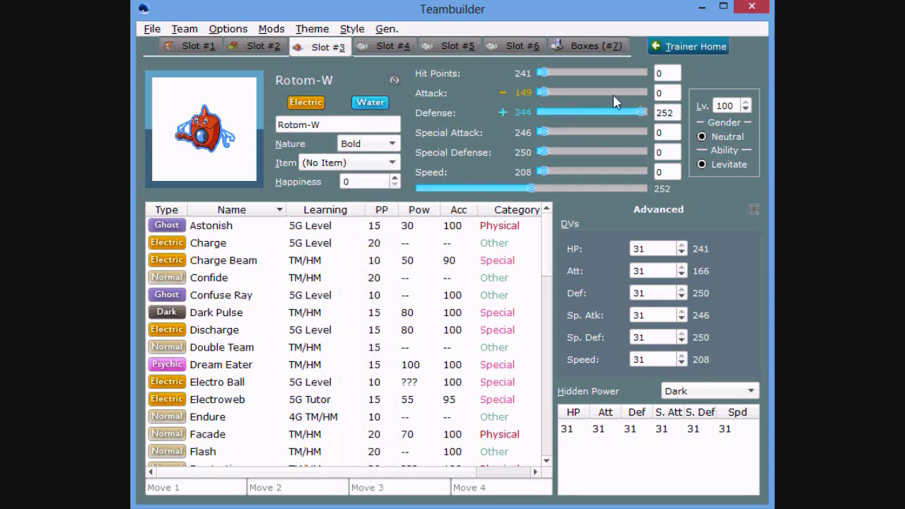
- Assign Rotom-W 252 EVs to Hit Points and 6 EVs to Special Attack
{"action": "left_click_drag", "start_coordinate": [542, 73], "coordinate": [641, 72]}
{"action": "left_click_drag", "start_coordinate": [542, 134], "coordinate": [545, 135]}
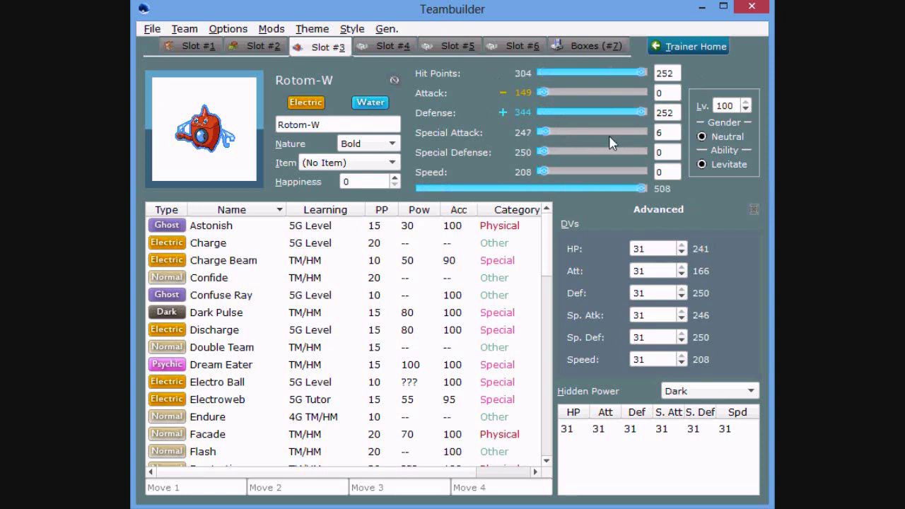
- Give Rotom-W Leftovers as its held item
{"action": "left_click", "coordinate": [376, 169]}
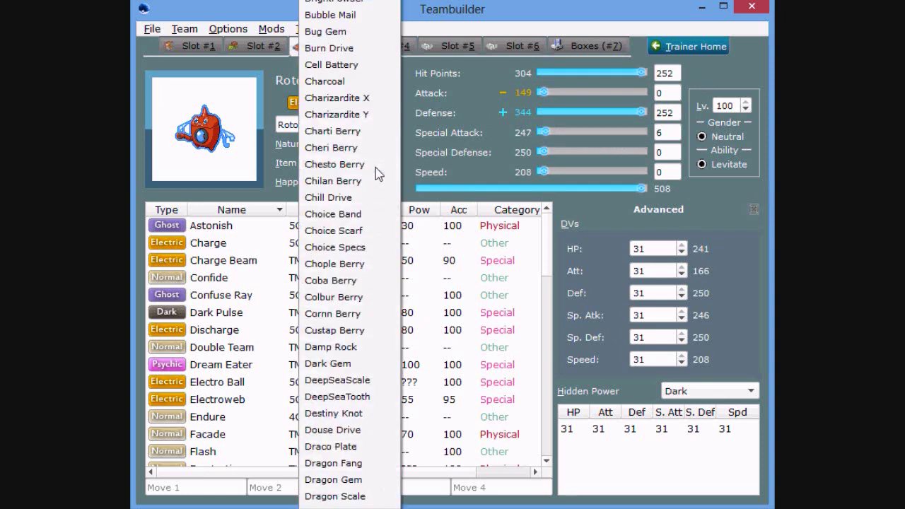
{"action": "scroll", "coordinate": [378, 174], "scroll_direction": "down", "scroll_amount": 10}
{"action": "key", "text": "Escape"}
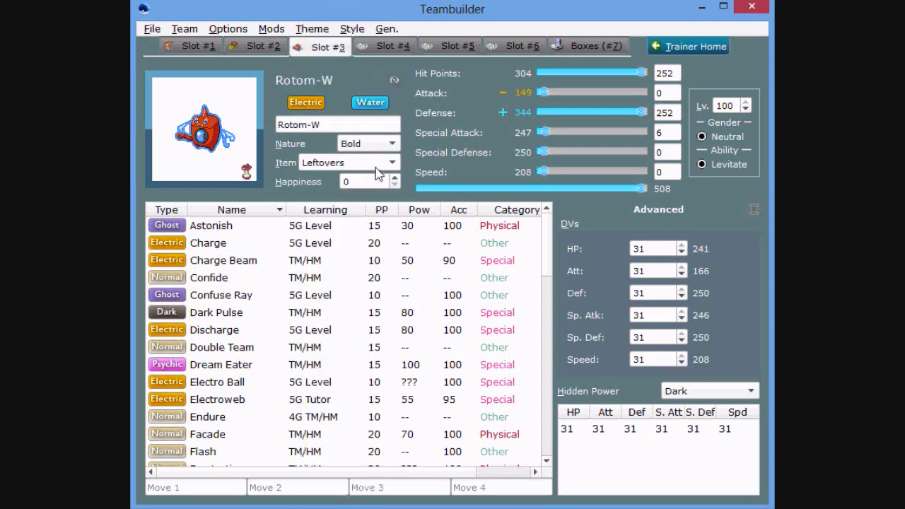
- Change Rotom-W's held item to Chesto Berry and set its Speed DV to 29
{"action": "left_click", "coordinate": [378, 163]}
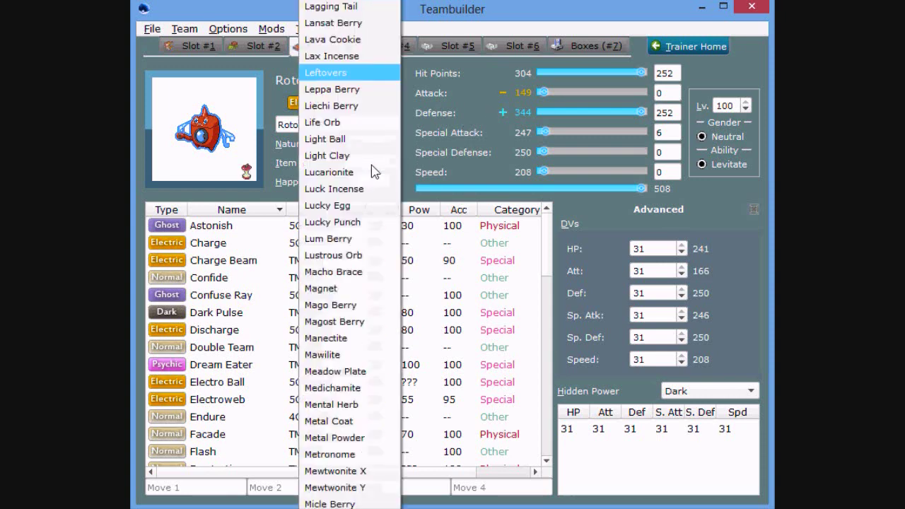
{"action": "scroll", "coordinate": [375, 172], "scroll_direction": "up", "scroll_amount": 10}
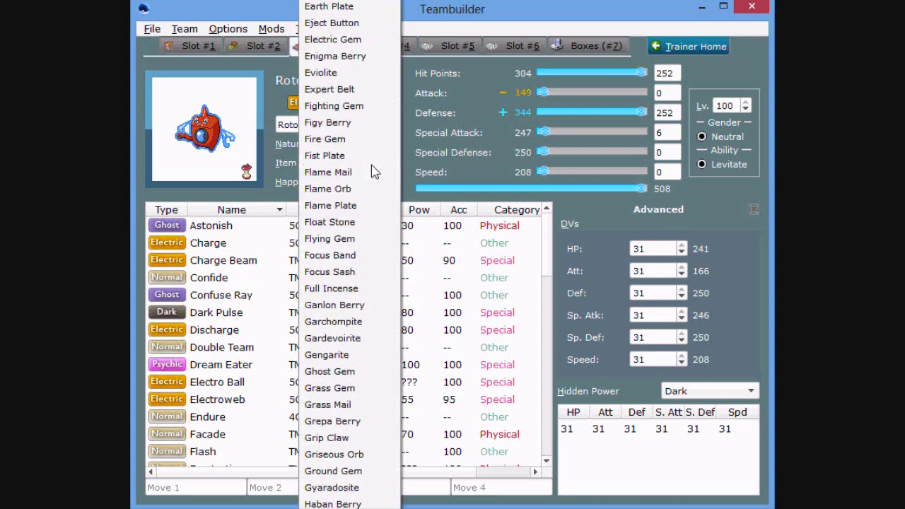
{"action": "scroll", "coordinate": [374, 172], "scroll_direction": "up", "scroll_amount": 3}
{"action": "left_click", "coordinate": [375, 172]}
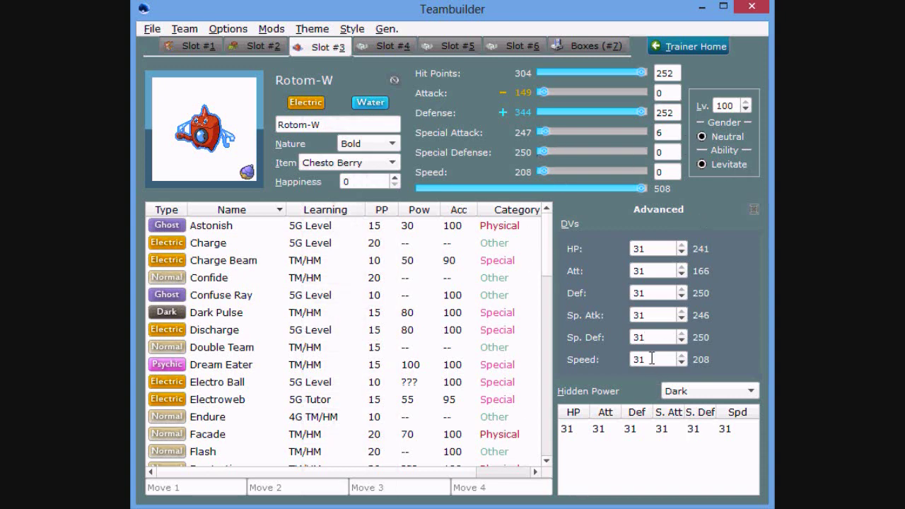
{"action": "left_click_drag", "start_coordinate": [652, 358], "coordinate": [572, 368]}
{"action": "type", "text": "29"}
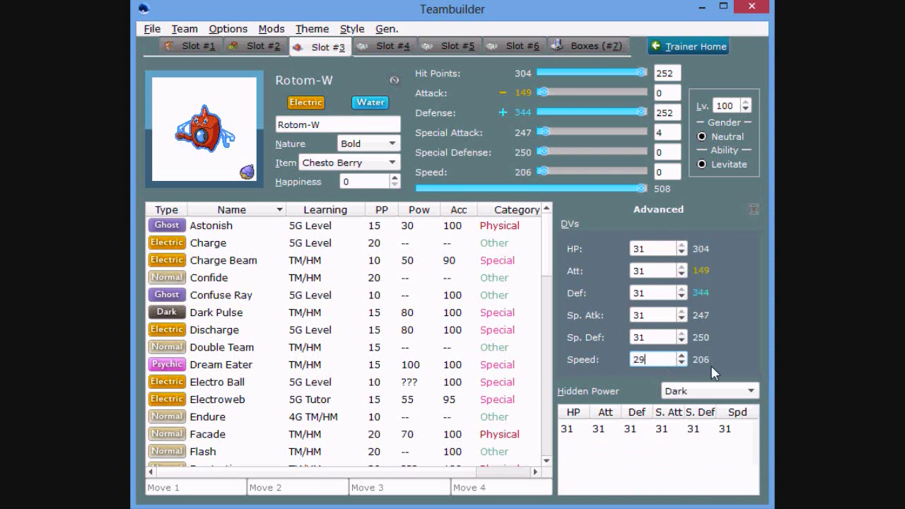
- Give Rotom-W the moves Hydro Pump, Volt Switch, Will-O-Wisp and Rest, in that order
{"action": "left_click", "coordinate": [459, 263]}
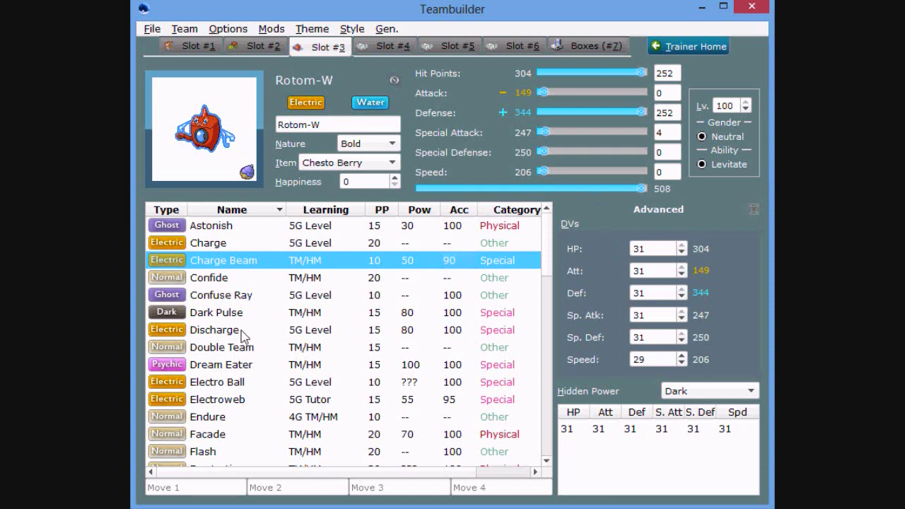
{"action": "scroll", "coordinate": [243, 328], "scroll_direction": "down", "scroll_amount": 3}
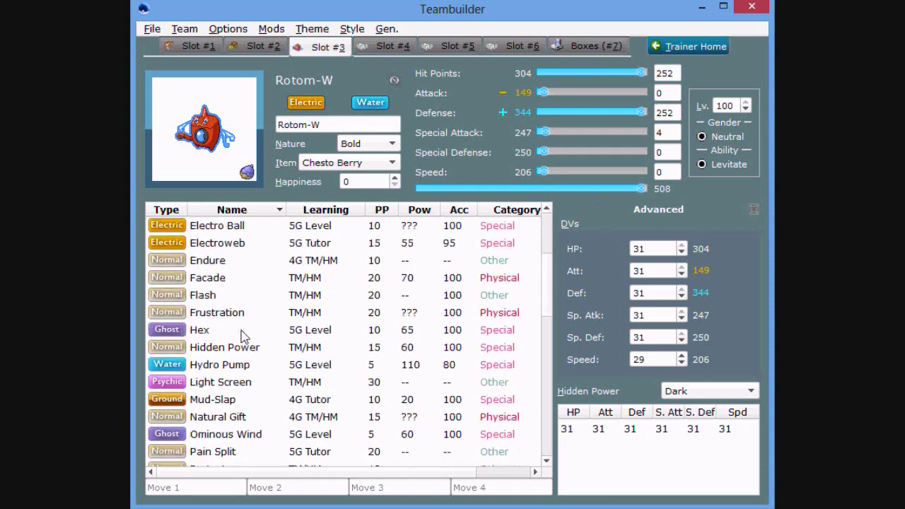
{"action": "left_click", "coordinate": [263, 369]}
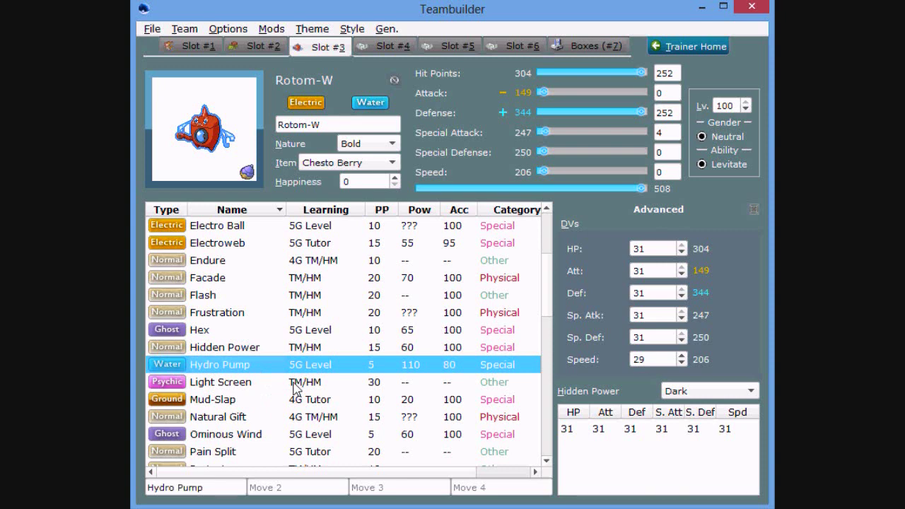
{"action": "scroll", "coordinate": [294, 387], "scroll_direction": "down", "scroll_amount": 6}
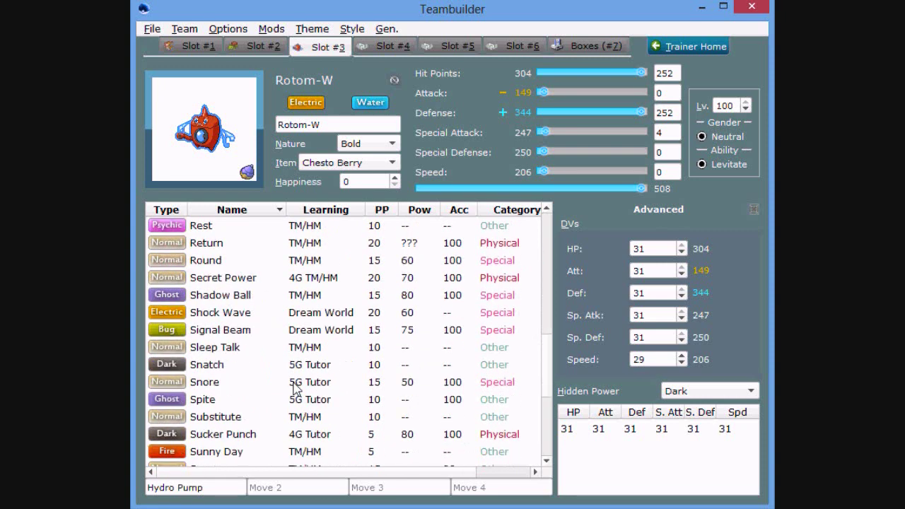
{"action": "scroll", "coordinate": [294, 387], "scroll_direction": "down", "scroll_amount": 4}
{"action": "left_click", "coordinate": [248, 457]}
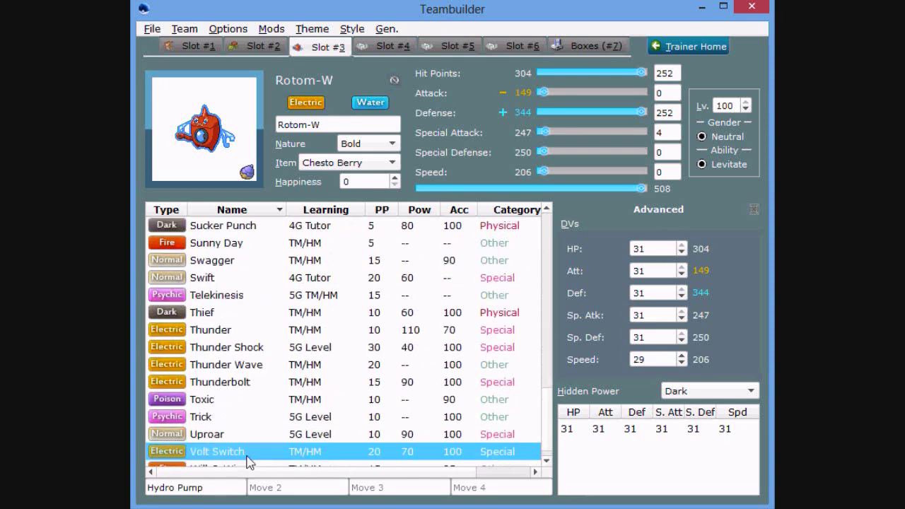
{"action": "scroll", "coordinate": [249, 459], "scroll_direction": "down", "scroll_amount": 1}
{"action": "left_click", "coordinate": [239, 458]}
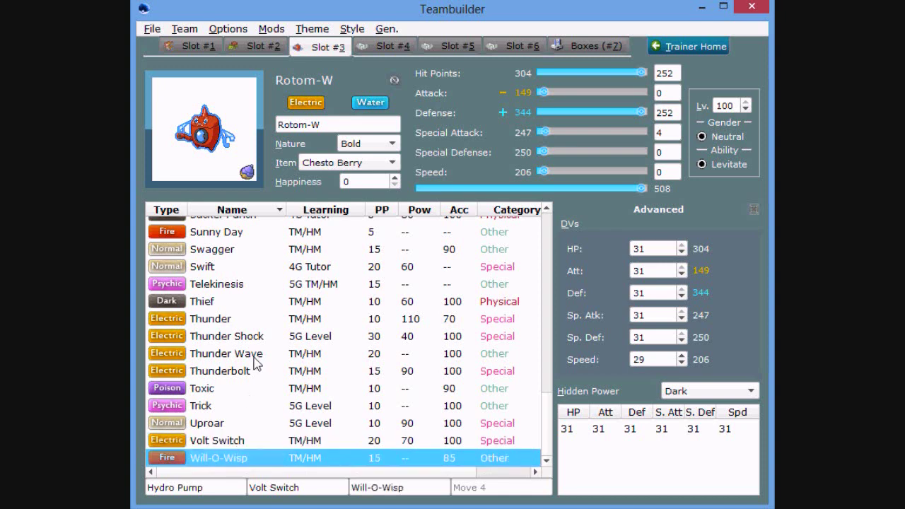
{"action": "scroll", "coordinate": [254, 360], "scroll_direction": "up", "scroll_amount": 4}
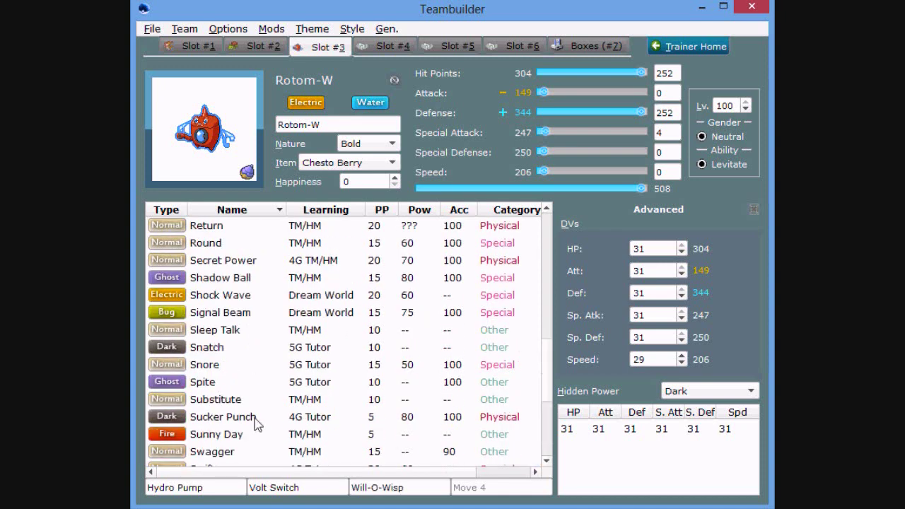
{"action": "scroll", "coordinate": [258, 396], "scroll_direction": "up", "scroll_amount": 2}
{"action": "scroll", "coordinate": [257, 369], "scroll_direction": "up", "scroll_amount": 1}
{"action": "left_click", "coordinate": [215, 364]}
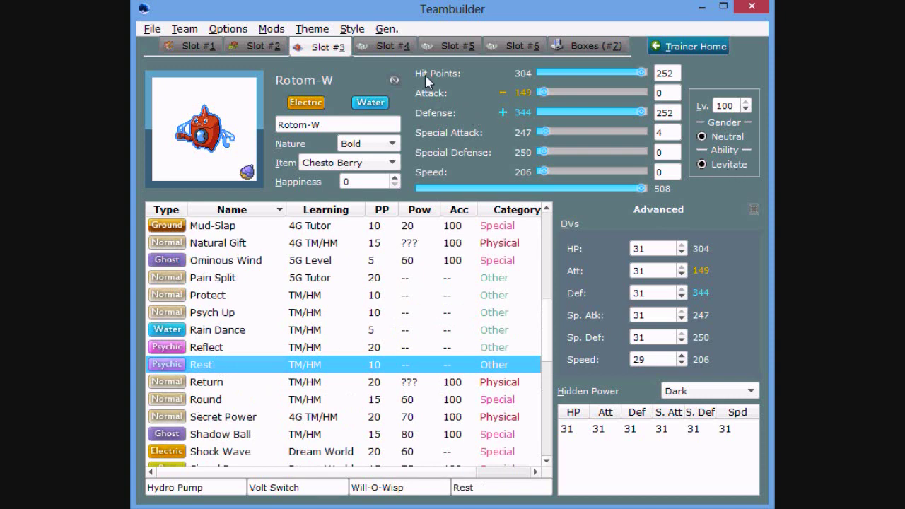
- Return to Infernape in the first slot and replace its fourth move, Earthquake, with Stone Edge
{"action": "left_click", "coordinate": [376, 48]}
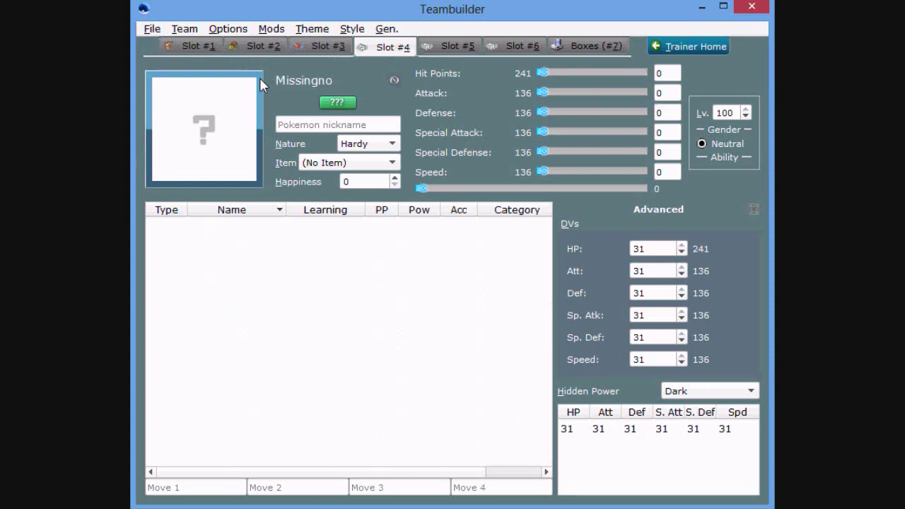
{"action": "left_click", "coordinate": [323, 46]}
{"action": "left_click", "coordinate": [359, 49]}
{"action": "left_click", "coordinate": [193, 48]}
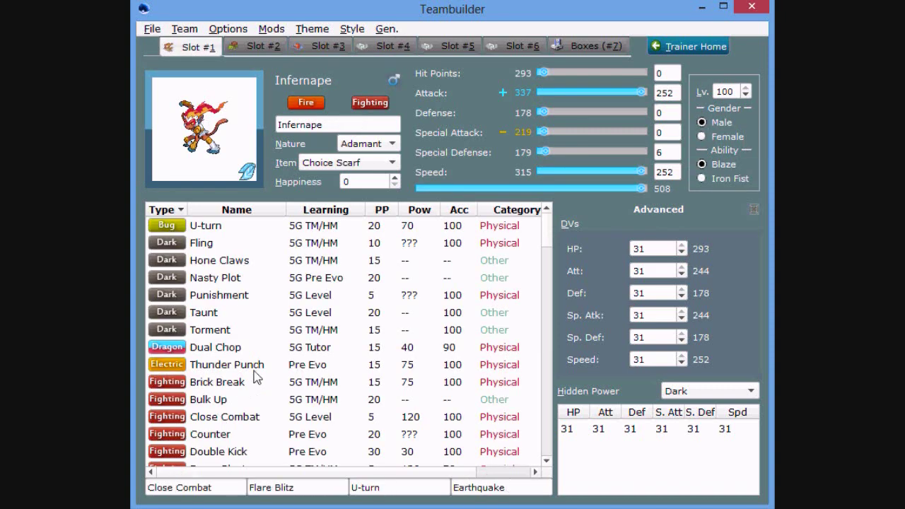
{"action": "left_click", "coordinate": [251, 337]}
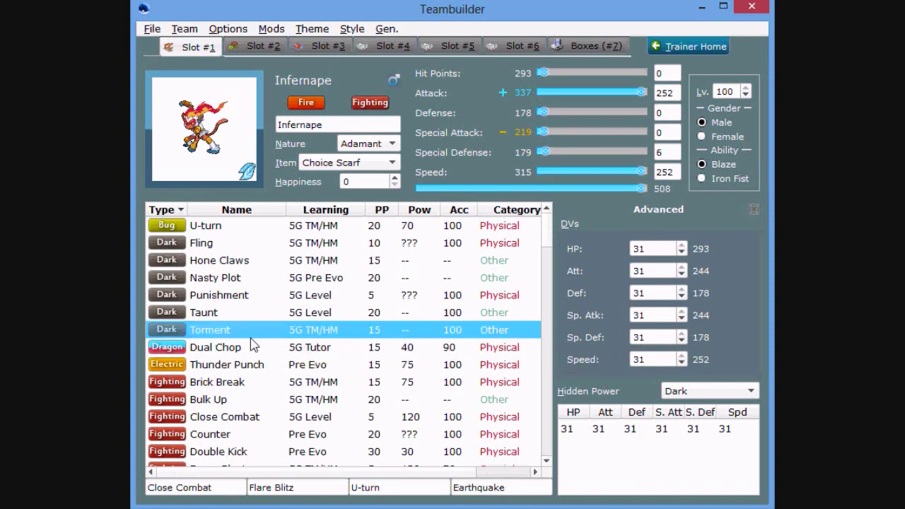
{"action": "scroll", "coordinate": [253, 344], "scroll_direction": "down", "scroll_amount": 12}
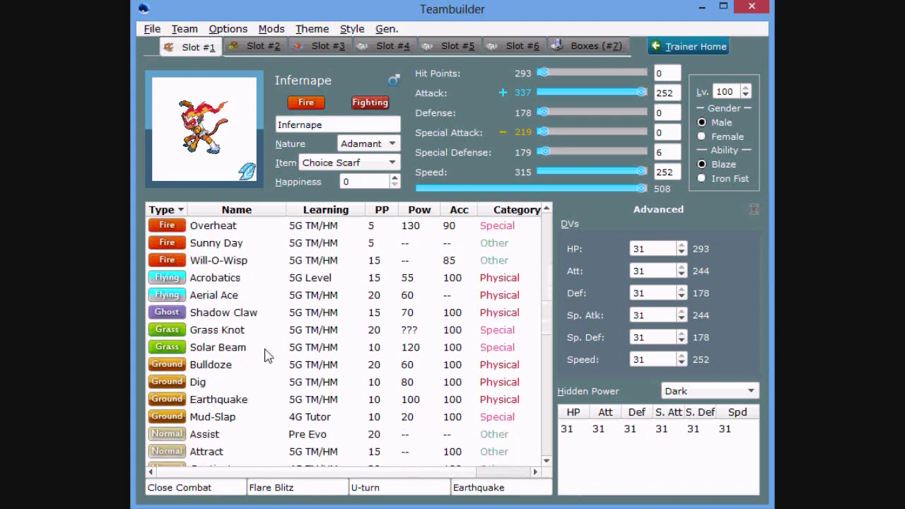
{"action": "scroll", "coordinate": [267, 356], "scroll_direction": "down", "scroll_amount": 8}
{"action": "scroll", "coordinate": [267, 356], "scroll_direction": "up", "scroll_amount": 4}
{"action": "scroll", "coordinate": [267, 356], "scroll_direction": "up", "scroll_amount": 5}
{"action": "scroll", "coordinate": [267, 355], "scroll_direction": "down", "scroll_amount": 5}
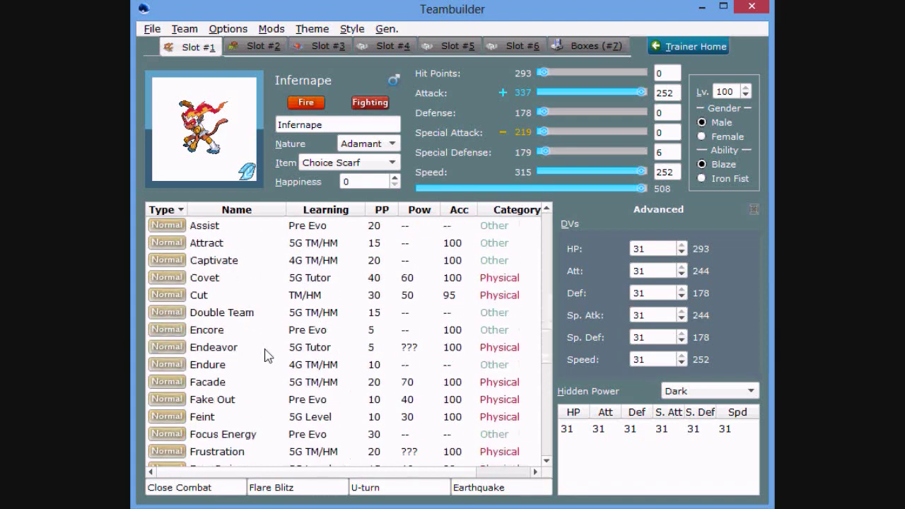
{"action": "scroll", "coordinate": [267, 356], "scroll_direction": "down", "scroll_amount": 10}
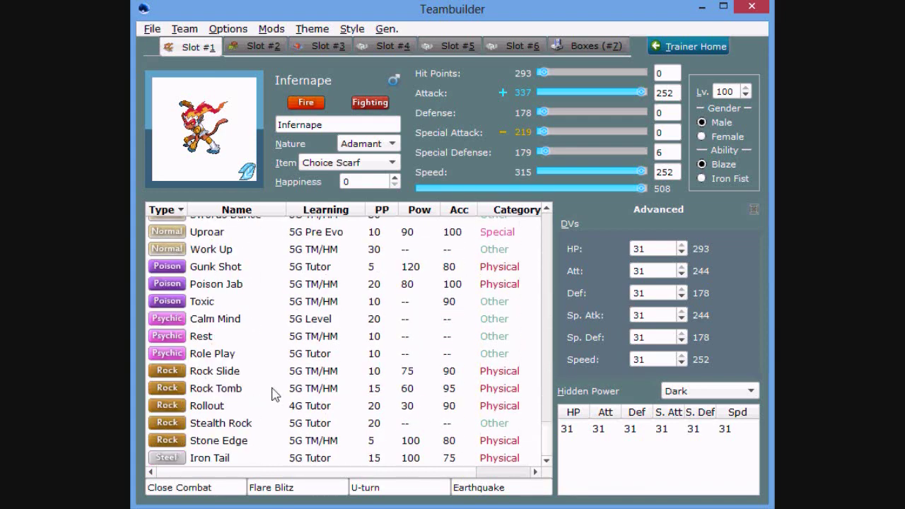
{"action": "double_click", "coordinate": [460, 488]}
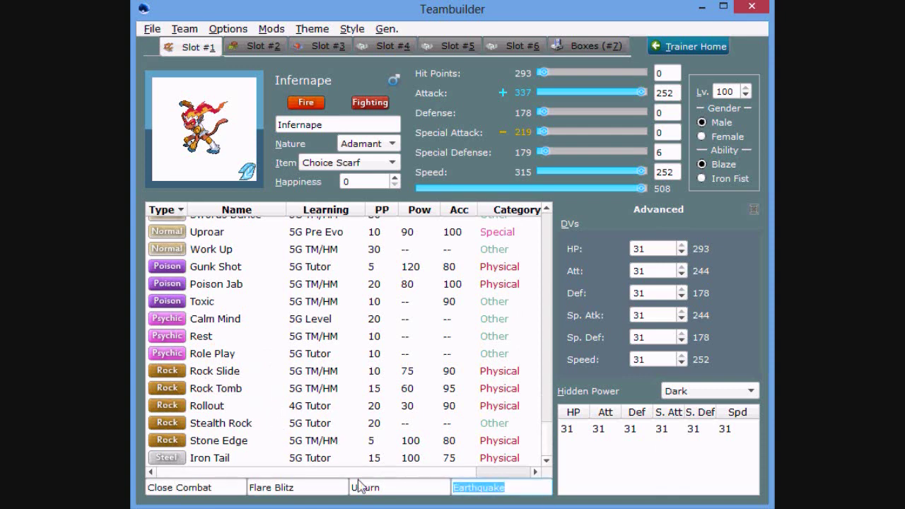
{"action": "left_click", "coordinate": [224, 440]}
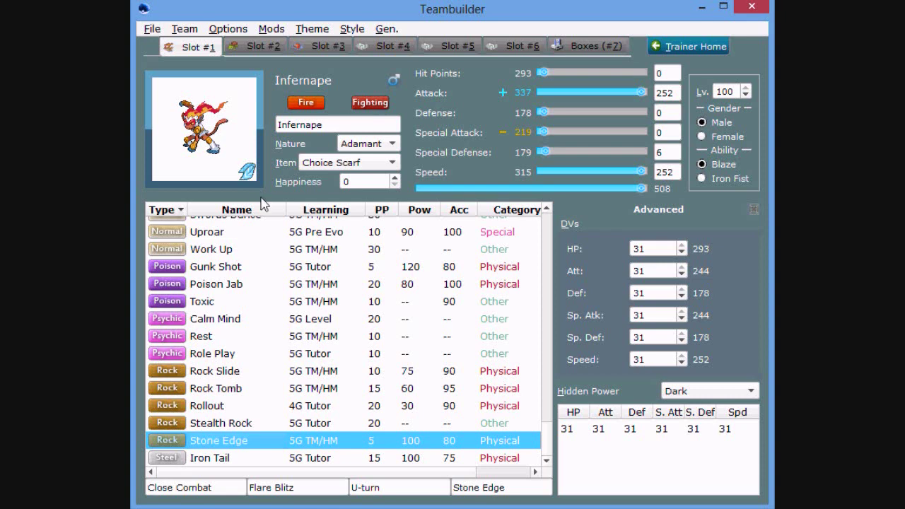
- Find Mamoswine in the species list and put it in the fourth team slot
{"action": "left_click", "coordinate": [385, 46]}
{"action": "left_click", "coordinate": [229, 128]}
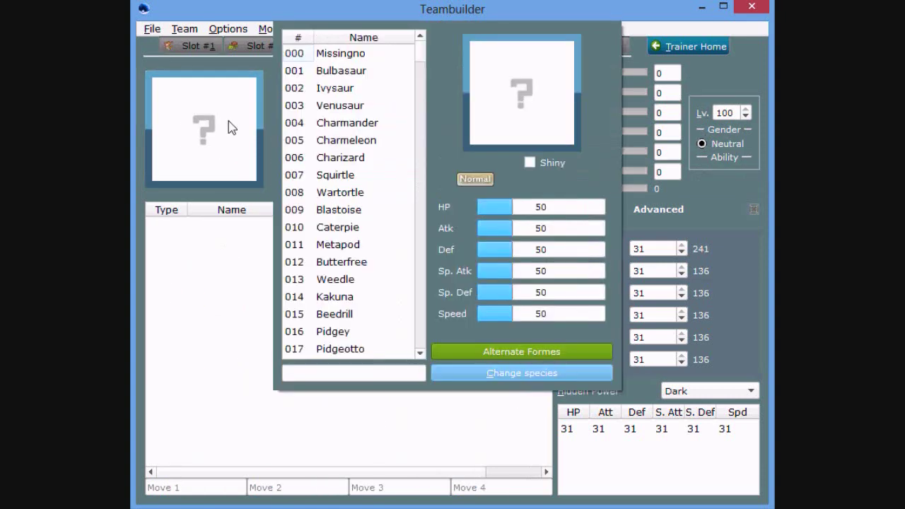
{"action": "left_click", "coordinate": [317, 127]}
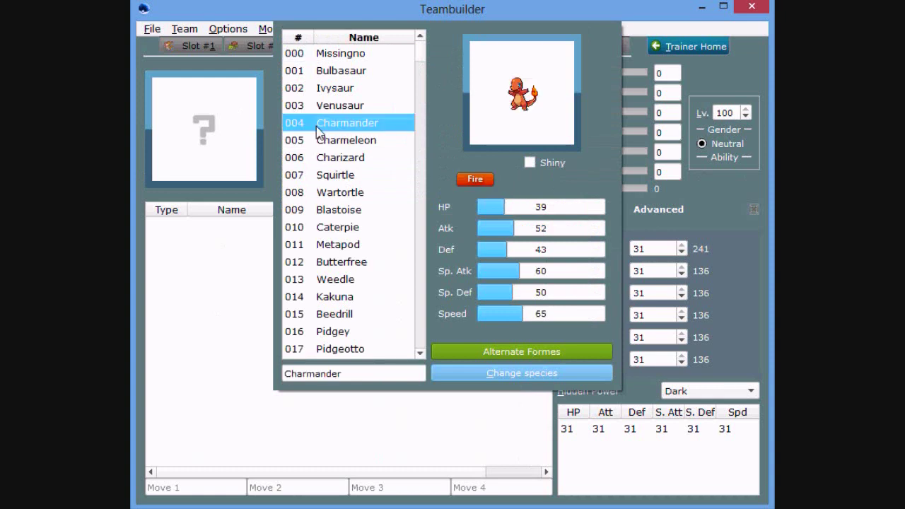
{"action": "type", "text": "mam"}
{"action": "key", "text": "Return"}
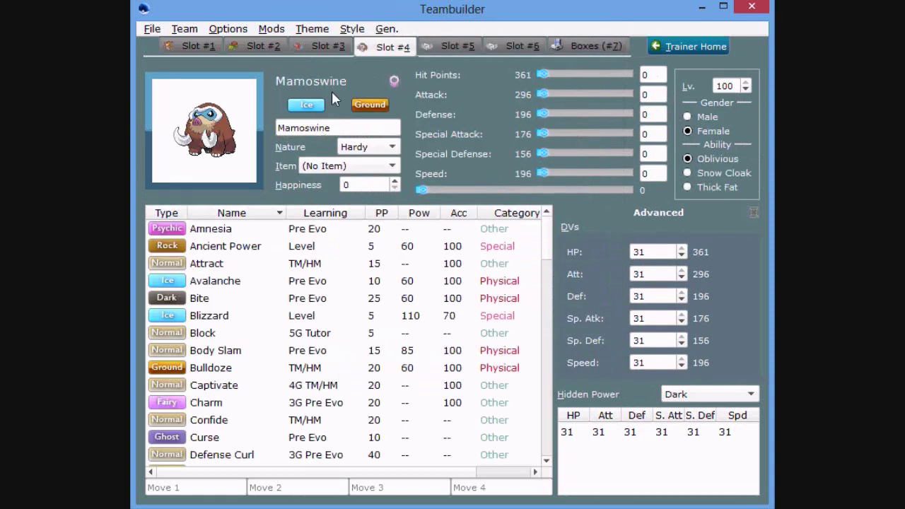
{"action": "left_click", "coordinate": [220, 127]}
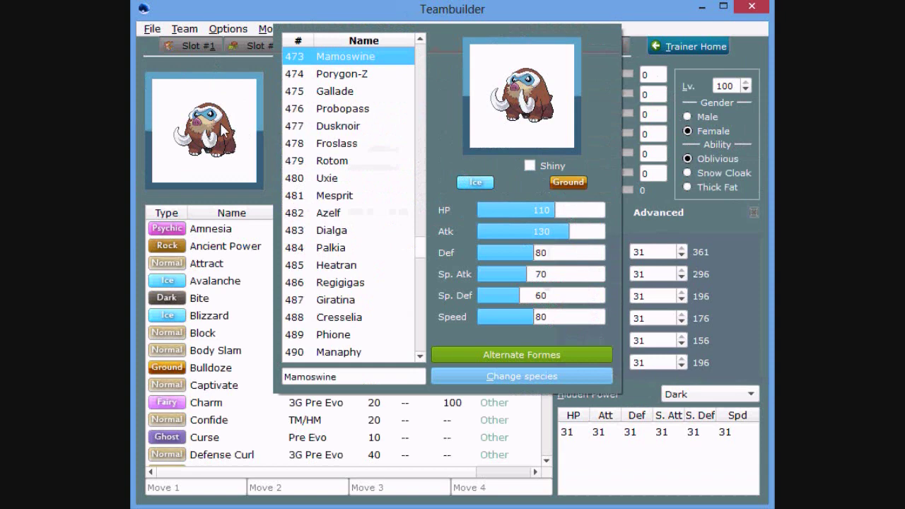
{"action": "left_click", "coordinate": [357, 167]}
{"action": "left_click", "coordinate": [263, 225]}
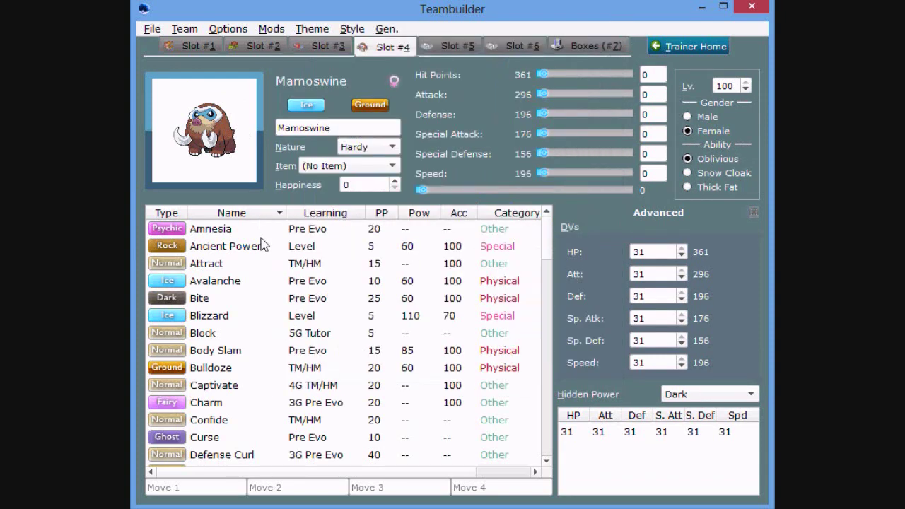
- Set Mamoswine's nature to Naive
{"action": "left_click", "coordinate": [381, 147]}
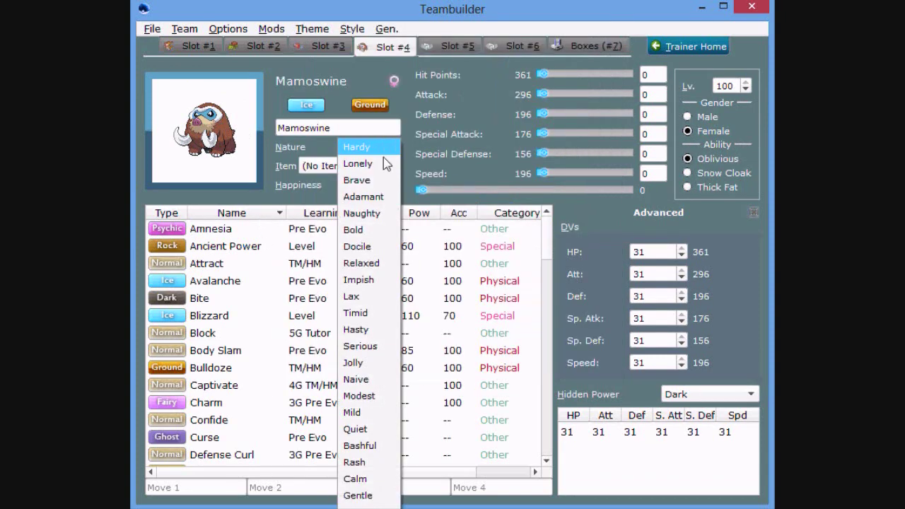
{"action": "left_click", "coordinate": [364, 196]}
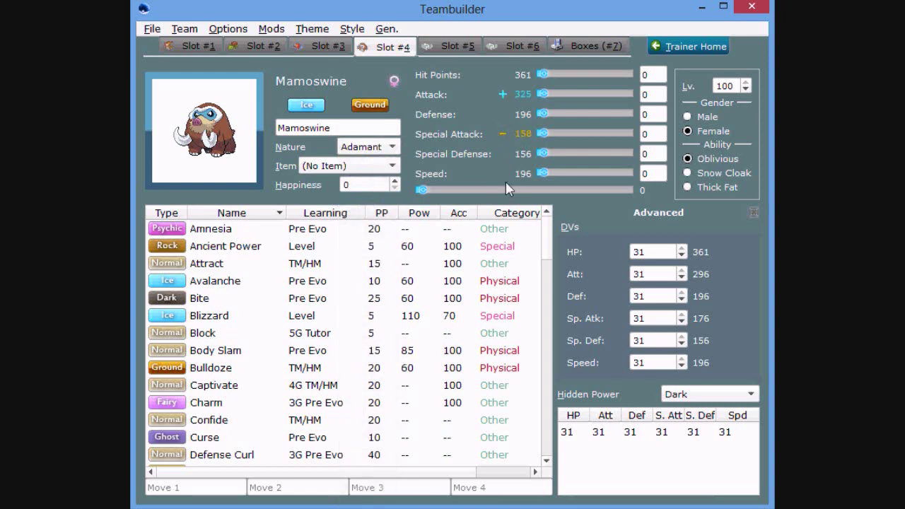
{"action": "left_click", "coordinate": [375, 148]}
{"action": "left_click", "coordinate": [364, 329]}
- Assign Mamoswine 252 EVs to Speed, 252 to Attack and 6 to Special Attack
{"action": "left_click_drag", "start_coordinate": [543, 173], "coordinate": [628, 172]}
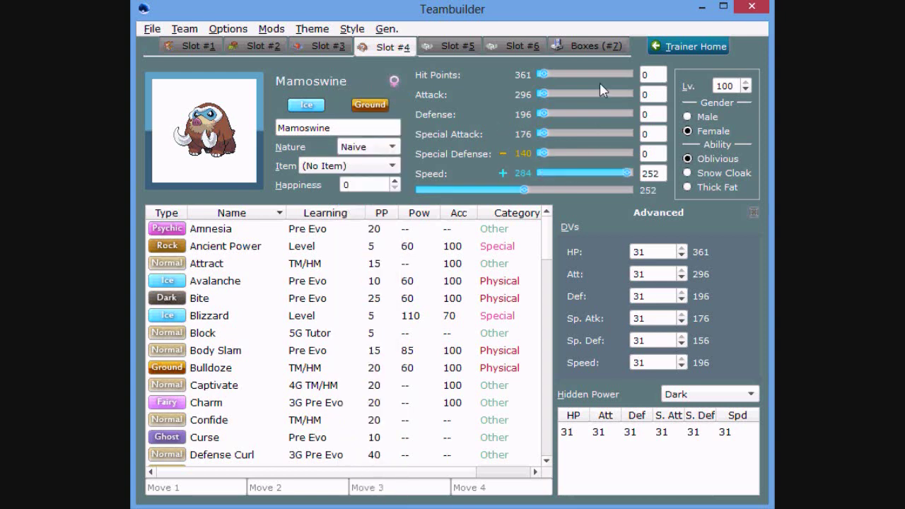
{"action": "left_click_drag", "start_coordinate": [542, 95], "coordinate": [628, 95]}
{"action": "left_click", "coordinate": [547, 137]}
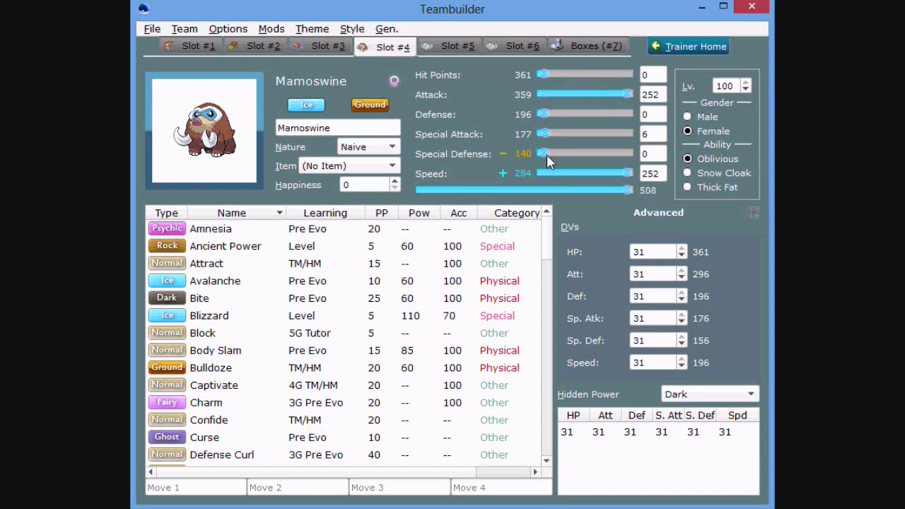
- Give Mamoswine a Life Orb as its held item
{"action": "left_click", "coordinate": [362, 165]}
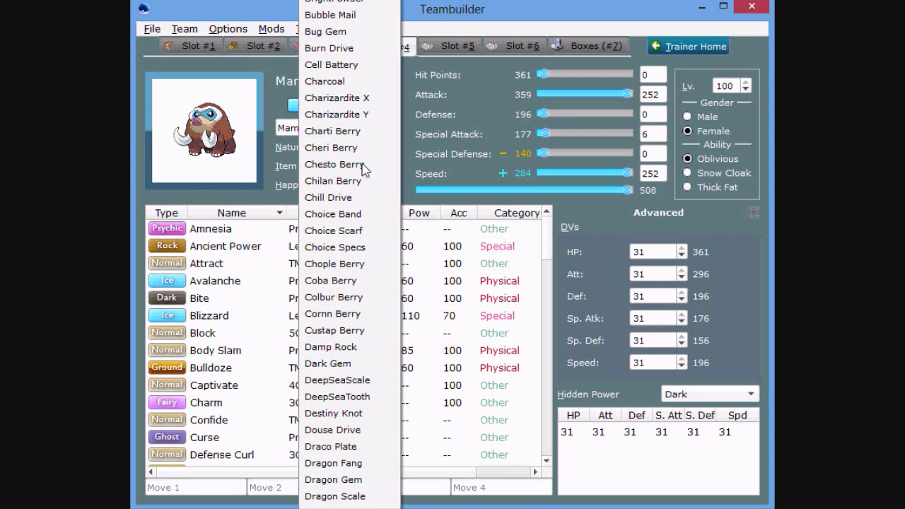
{"action": "scroll", "coordinate": [362, 169], "scroll_direction": "down", "scroll_amount": 20}
{"action": "left_click", "coordinate": [363, 170]}
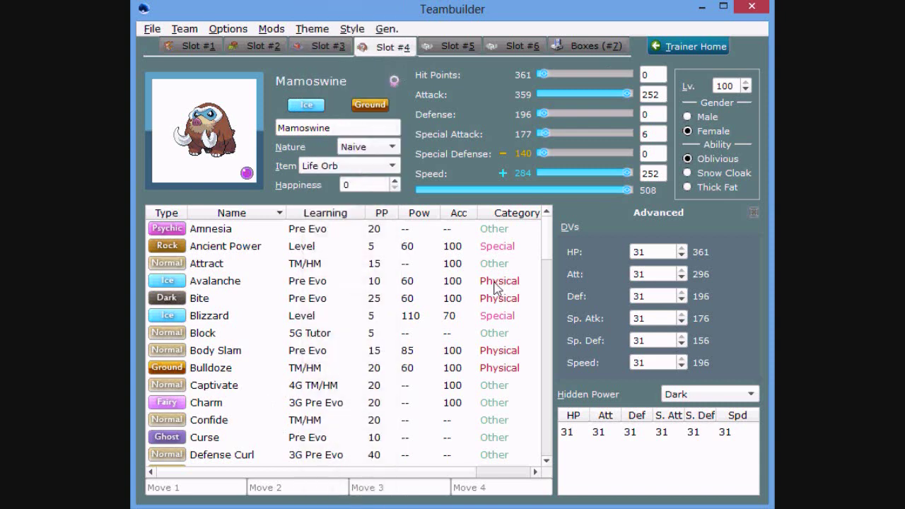
- Set Ice Shard as Mamoswine's first move
{"action": "left_click", "coordinate": [198, 485]}
{"action": "type", "text": "ic"}
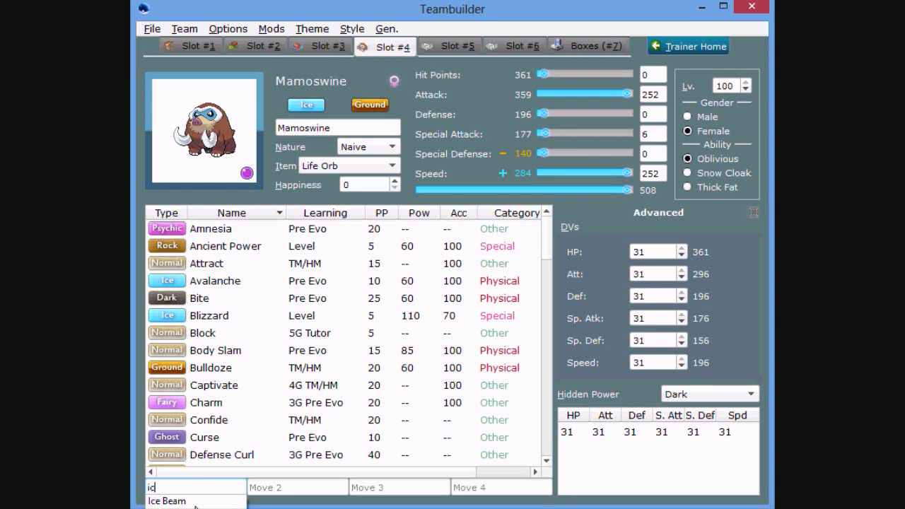
{"action": "key", "text": "Down"}
{"action": "key", "text": "Return"}
- Try to set Freeze Dry as Mamoswine's second move
{"action": "type", "text": "freeze dry"}
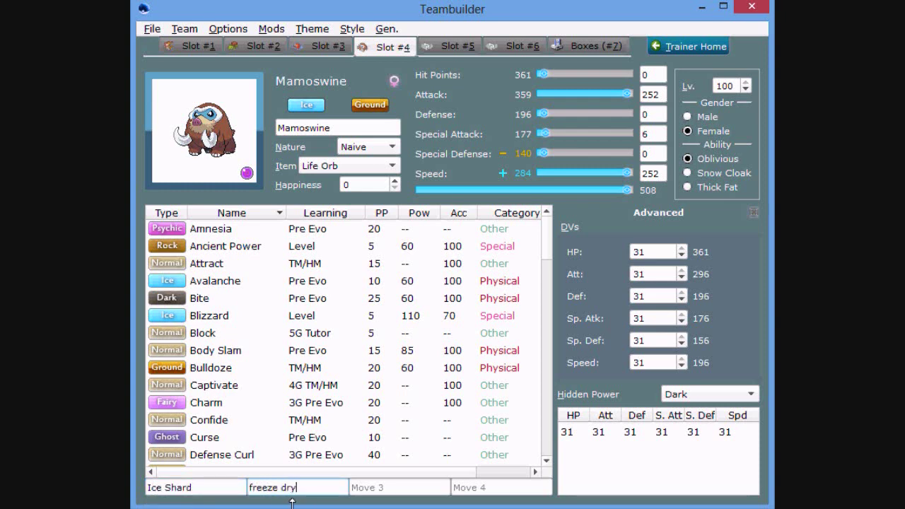
{"action": "key", "text": "Return"}
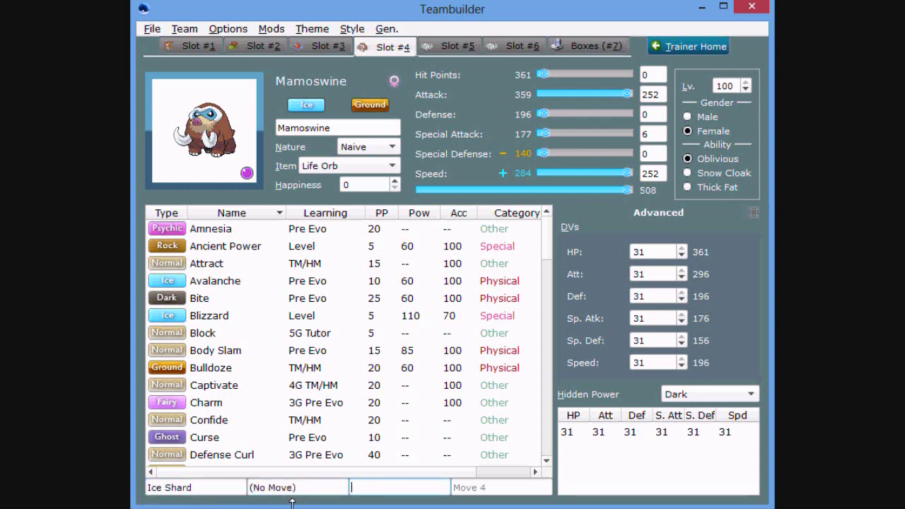
{"action": "left_click", "coordinate": [297, 487]}
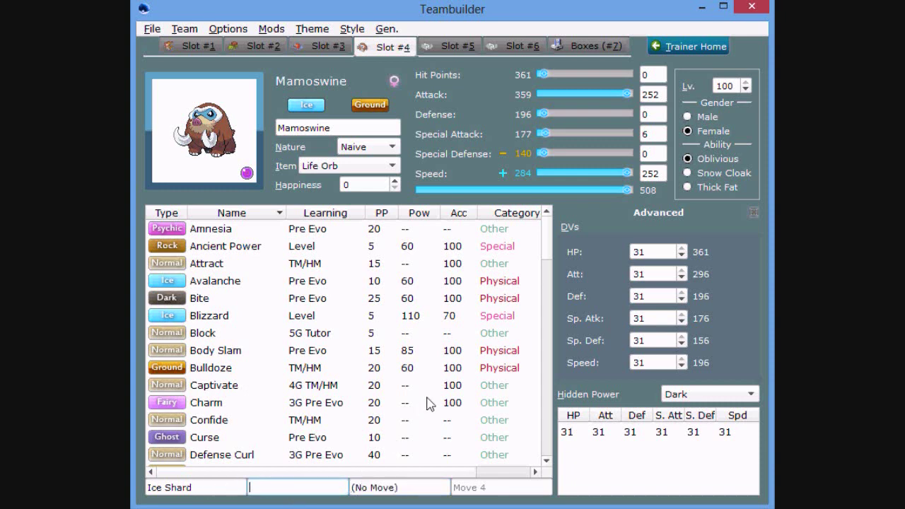
- Look through Mamoswine's learnable moves, sorting them by type, and check the Ice and Ground options
{"action": "scroll", "coordinate": [429, 403], "scroll_direction": "down", "scroll_amount": 7}
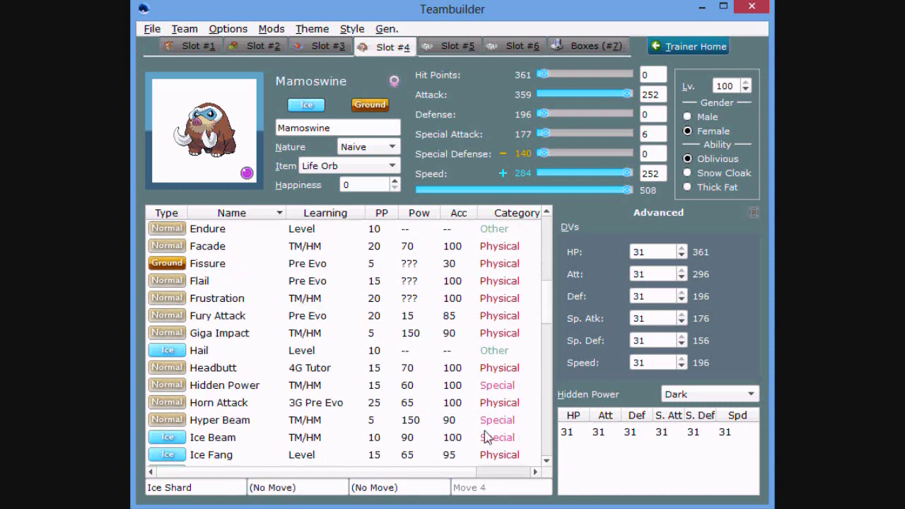
{"action": "scroll", "coordinate": [369, 420], "scroll_direction": "down", "scroll_amount": 4}
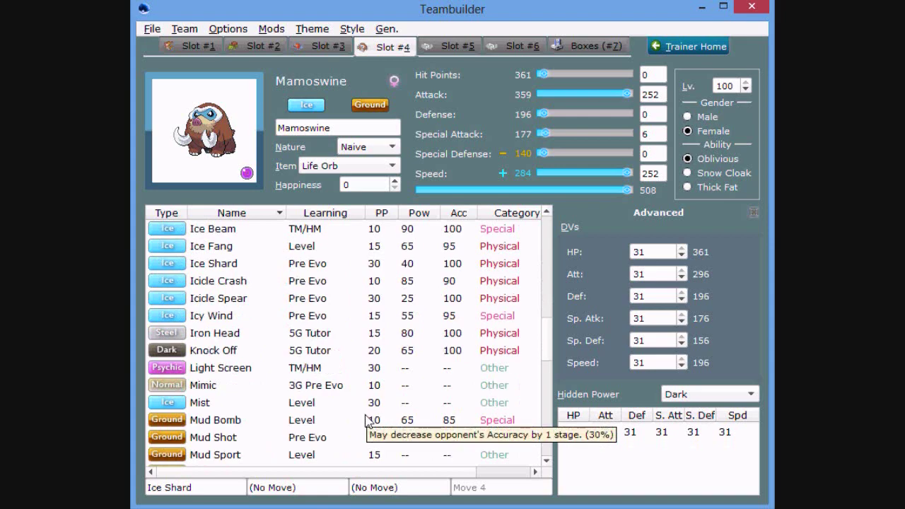
{"action": "scroll", "coordinate": [370, 420], "scroll_direction": "down", "scroll_amount": 4}
{"action": "scroll", "coordinate": [367, 420], "scroll_direction": "down", "scroll_amount": 6}
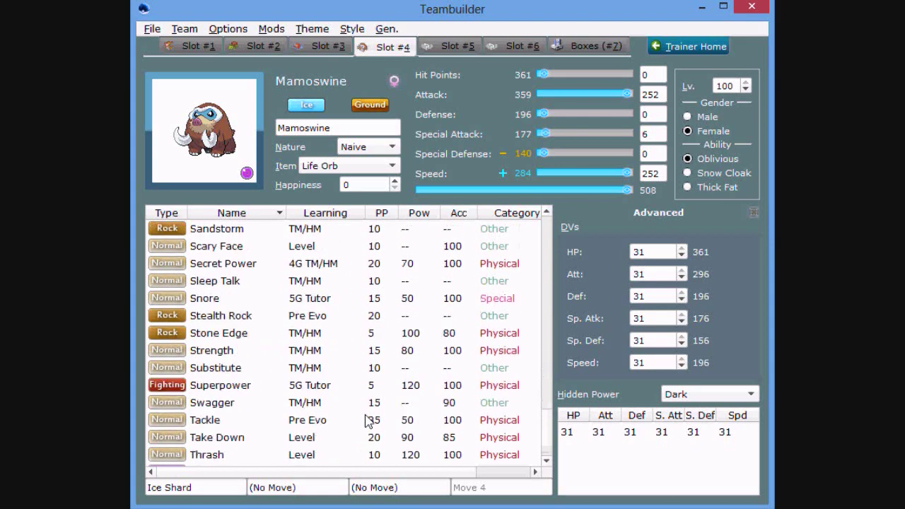
{"action": "left_click", "coordinate": [159, 213]}
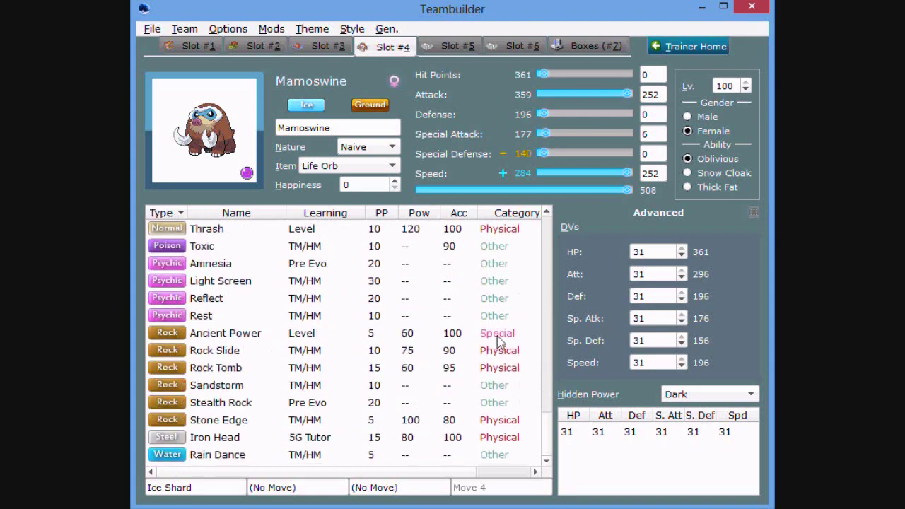
{"action": "scroll", "coordinate": [428, 375], "scroll_direction": "up", "scroll_amount": 15}
{"action": "scroll", "coordinate": [427, 374], "scroll_direction": "down", "scroll_amount": 2}
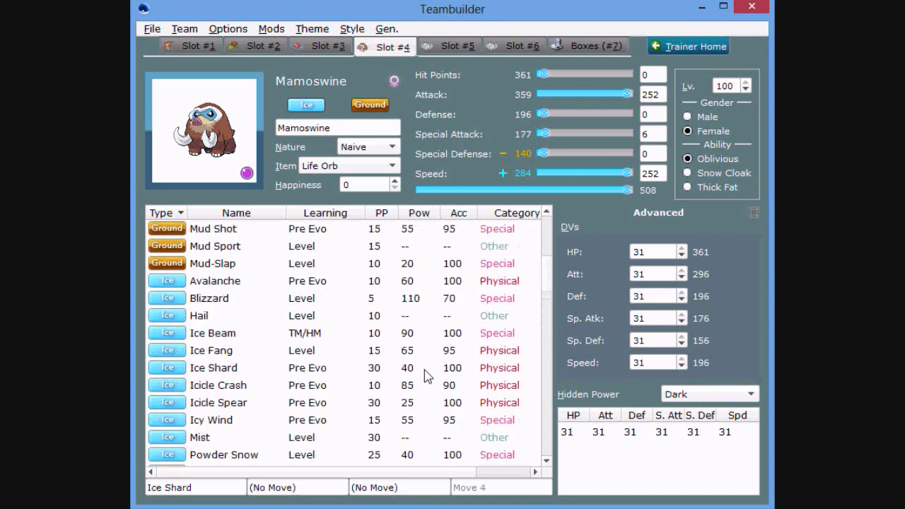
{"action": "scroll", "coordinate": [427, 374], "scroll_direction": "up", "scroll_amount": 1}
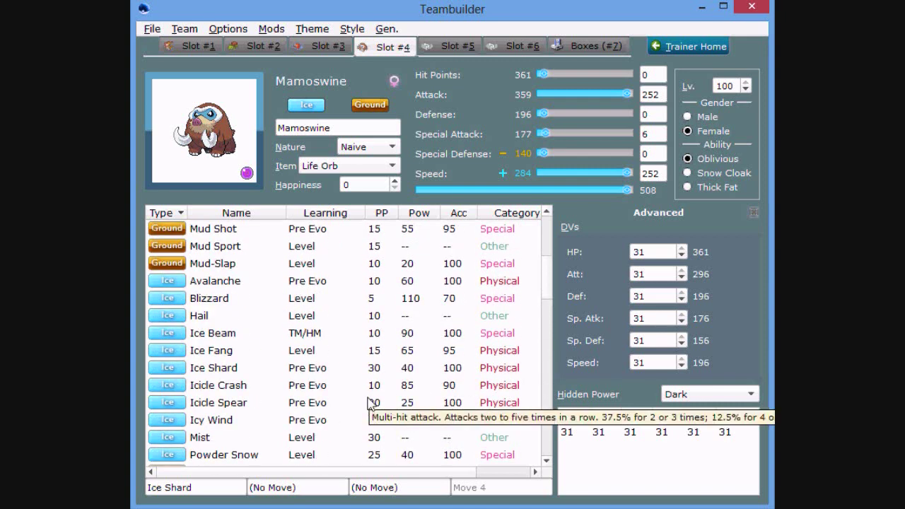
{"action": "scroll", "coordinate": [368, 403], "scroll_direction": "down", "scroll_amount": 1}
{"action": "scroll", "coordinate": [376, 407], "scroll_direction": "up", "scroll_amount": 1}
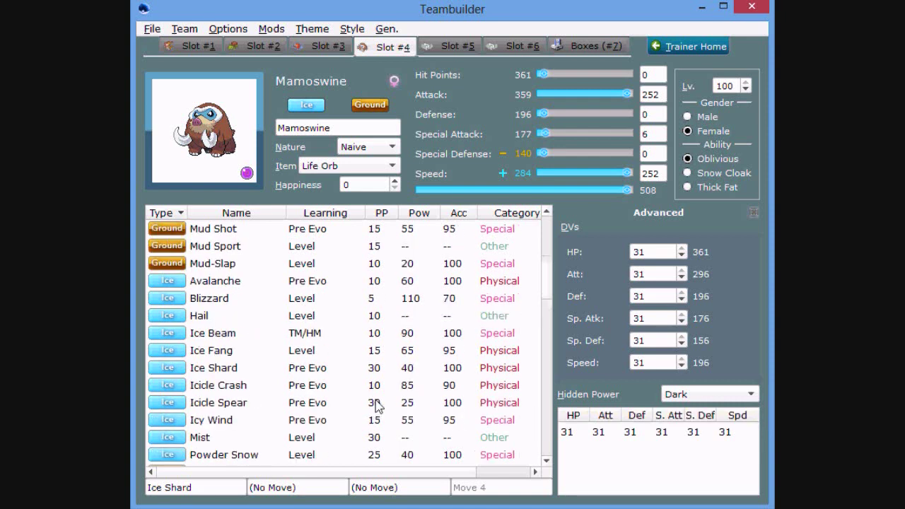
{"action": "scroll", "coordinate": [377, 407], "scroll_direction": "up", "scroll_amount": 3}
{"action": "scroll", "coordinate": [377, 407], "scroll_direction": "up", "scroll_amount": 2}
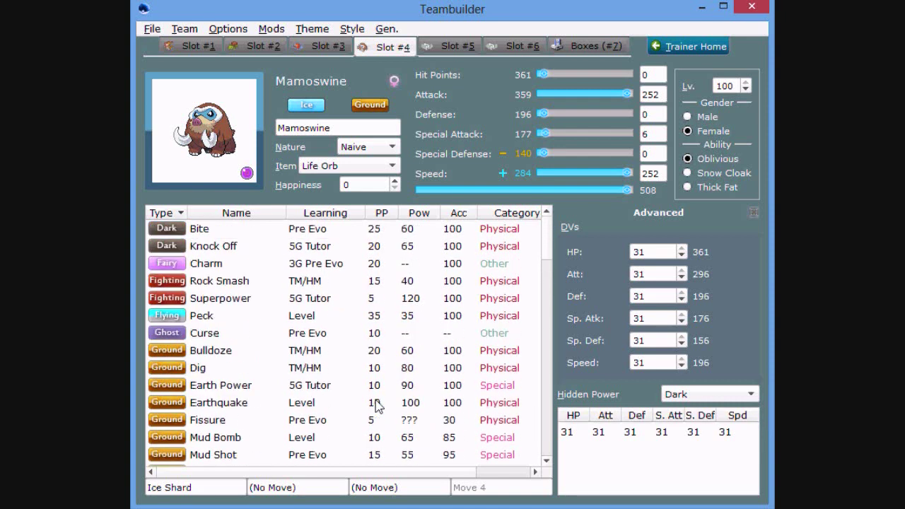
- Switch to the web browser to view a page, and return to the Teambuilder
{"action": "left_click", "coordinate": [361, 507]}
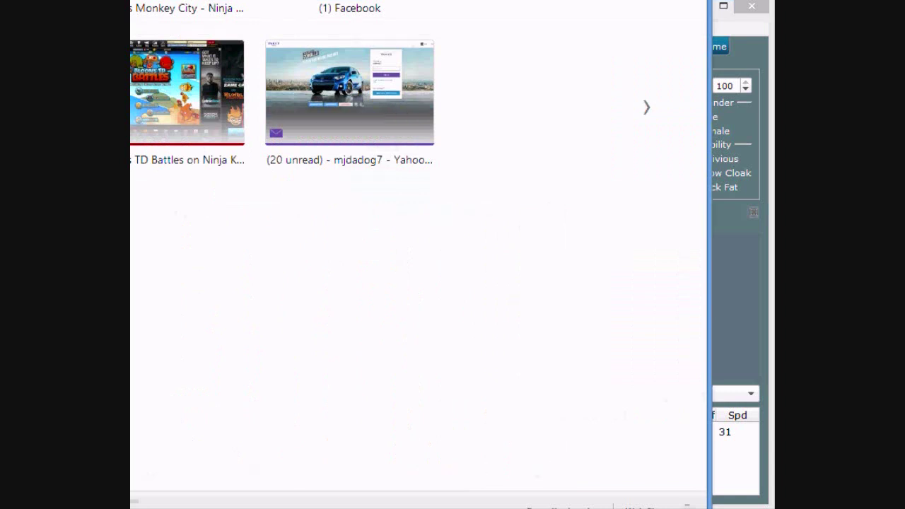
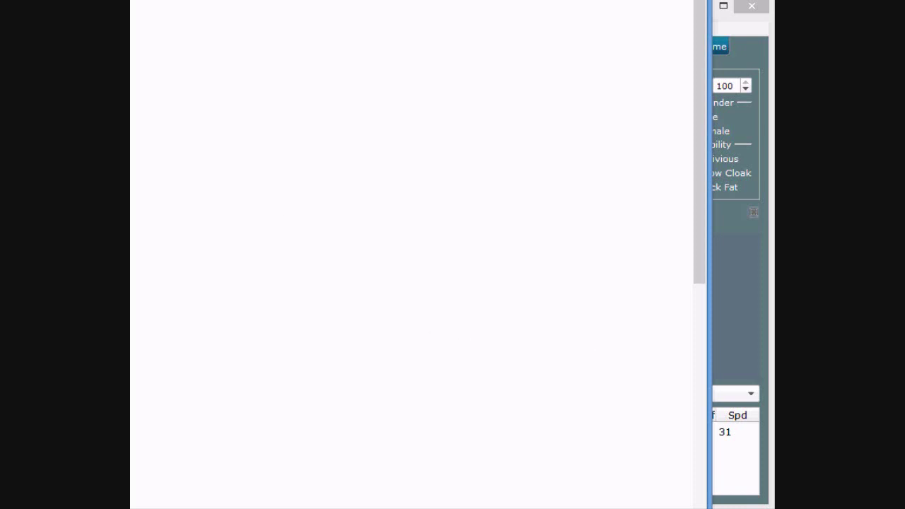
{"action": "left_click", "coordinate": [748, 305]}
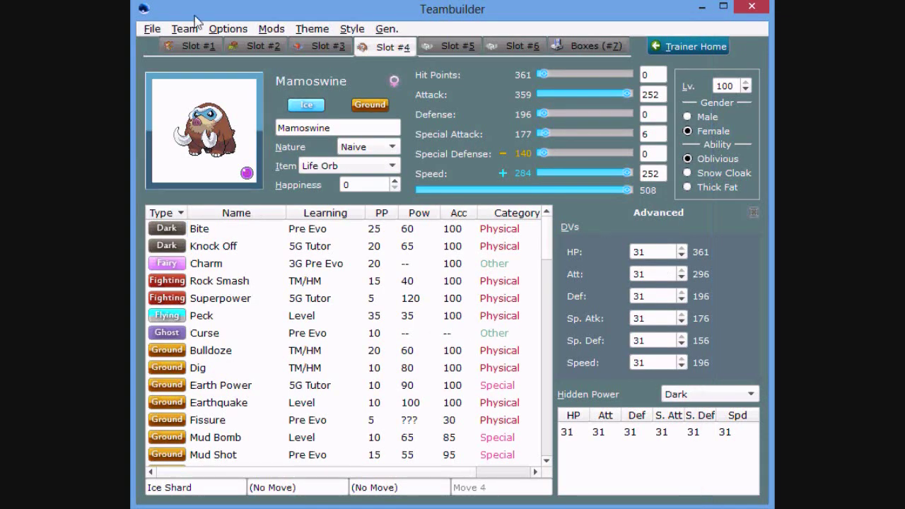
- Examine the Dark, Ice and Normal moves as candidates for Mamoswine's empty second move
{"action": "left_click", "coordinate": [216, 265]}
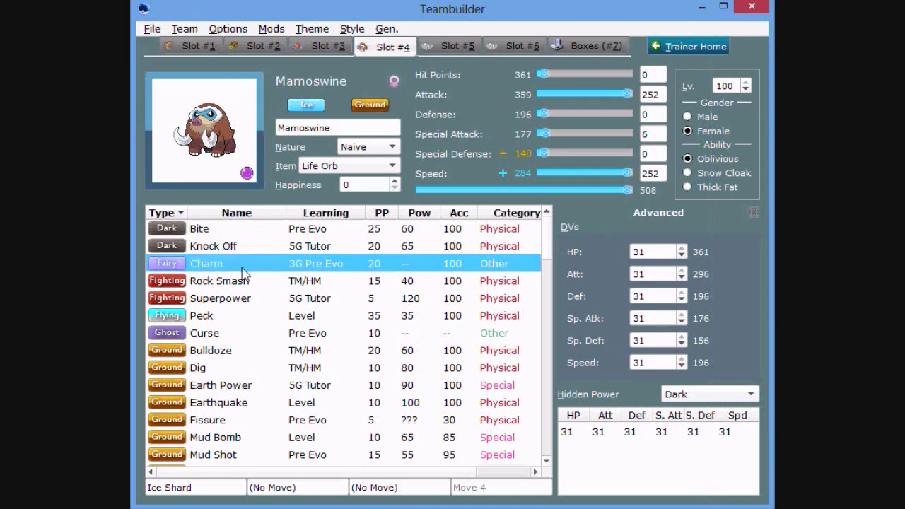
{"action": "left_click", "coordinate": [425, 248]}
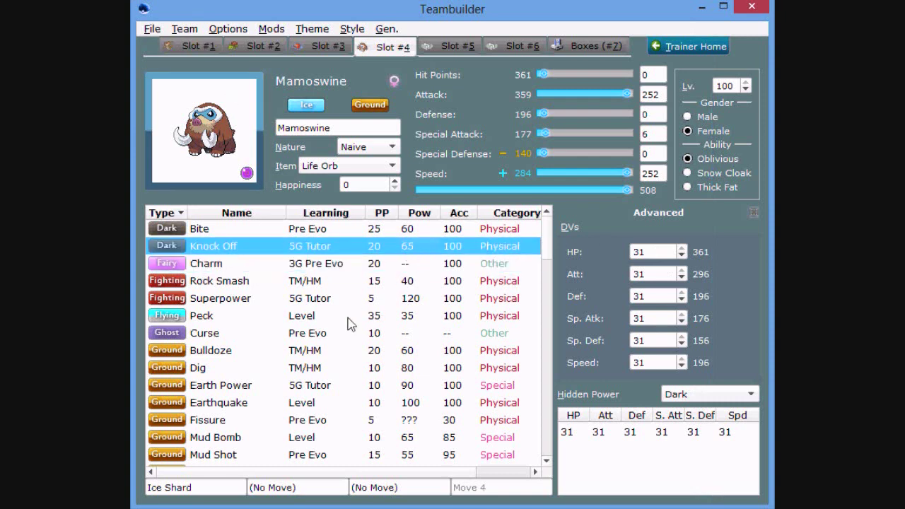
{"action": "scroll", "coordinate": [348, 322], "scroll_direction": "down", "scroll_amount": 5}
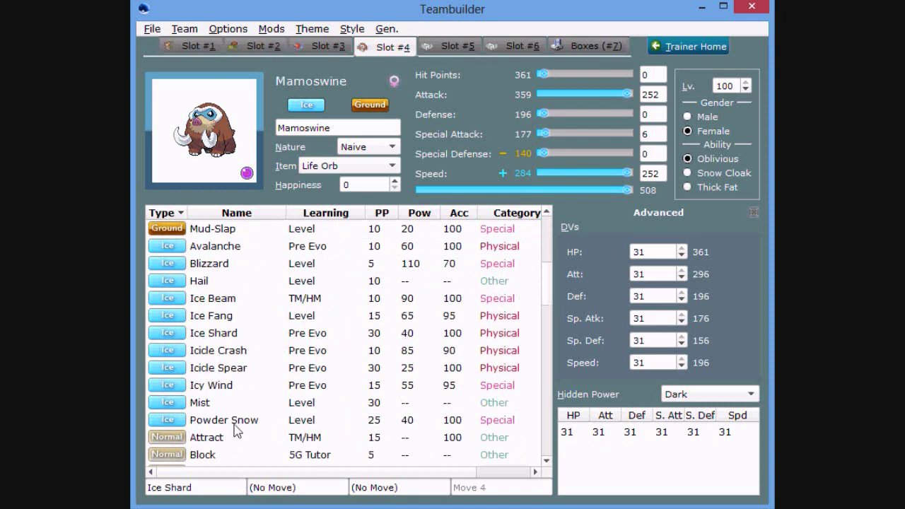
{"action": "left_click", "coordinate": [258, 406]}
{"action": "left_click", "coordinate": [324, 285]}
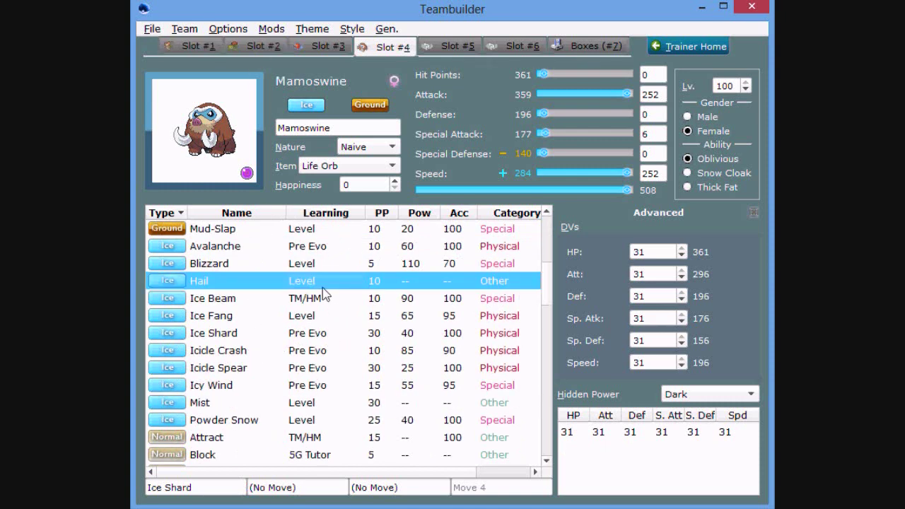
{"action": "left_click", "coordinate": [322, 440]}
{"action": "scroll", "coordinate": [323, 403], "scroll_direction": "up", "scroll_amount": 2}
{"action": "scroll", "coordinate": [297, 370], "scroll_direction": "down", "scroll_amount": 2}
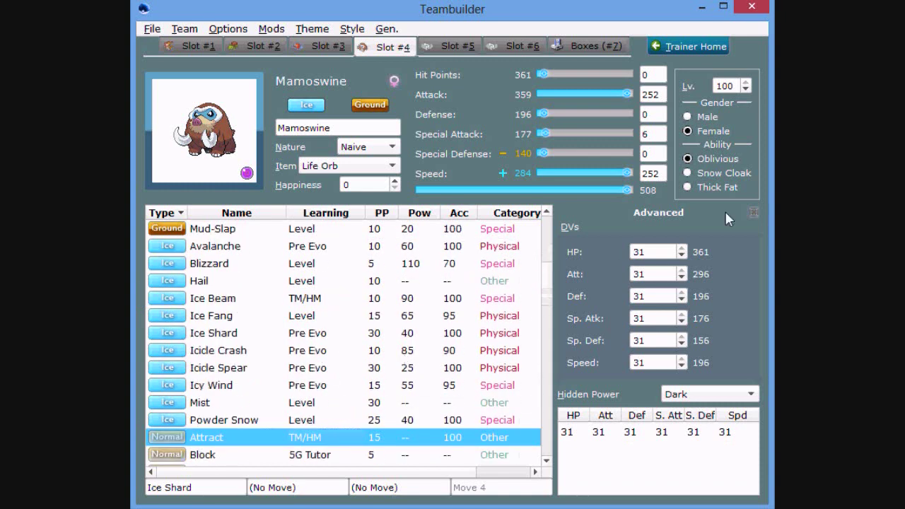
- Set Mamoswine's ability to Thick Fat and choose Earthquake as its second move
{"action": "left_click", "coordinate": [703, 189]}
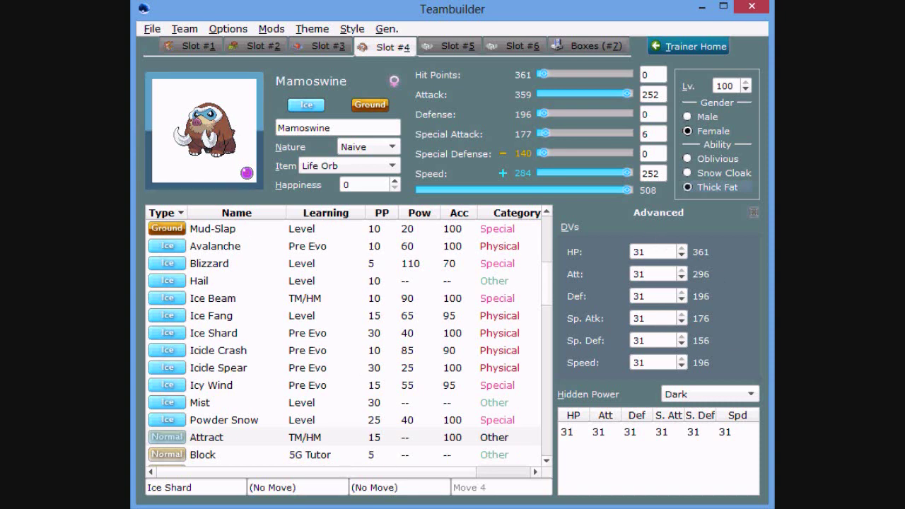
{"action": "left_click", "coordinate": [311, 316]}
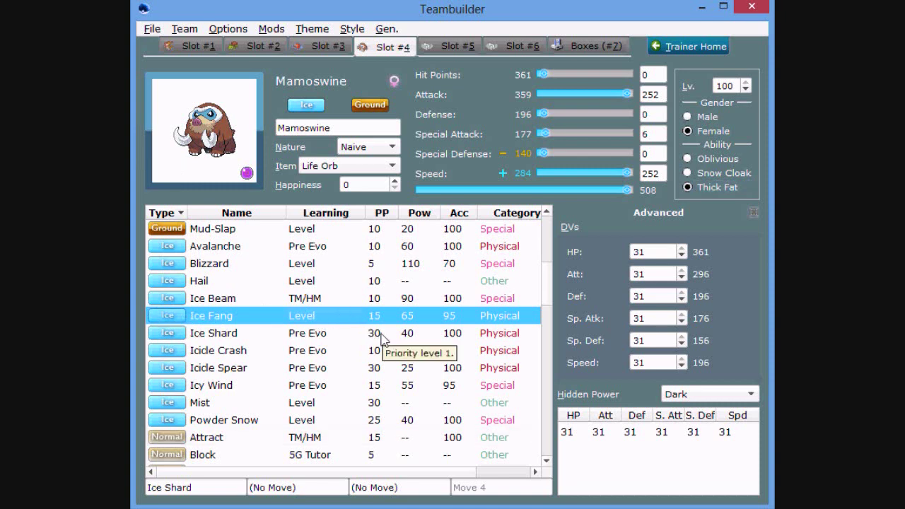
{"action": "scroll", "coordinate": [382, 340], "scroll_direction": "up", "scroll_amount": 5}
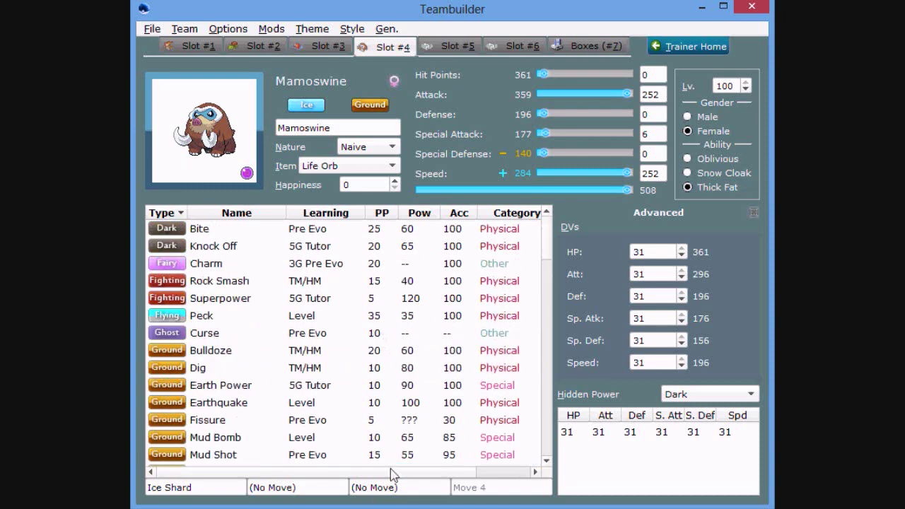
{"action": "left_click", "coordinate": [266, 401]}
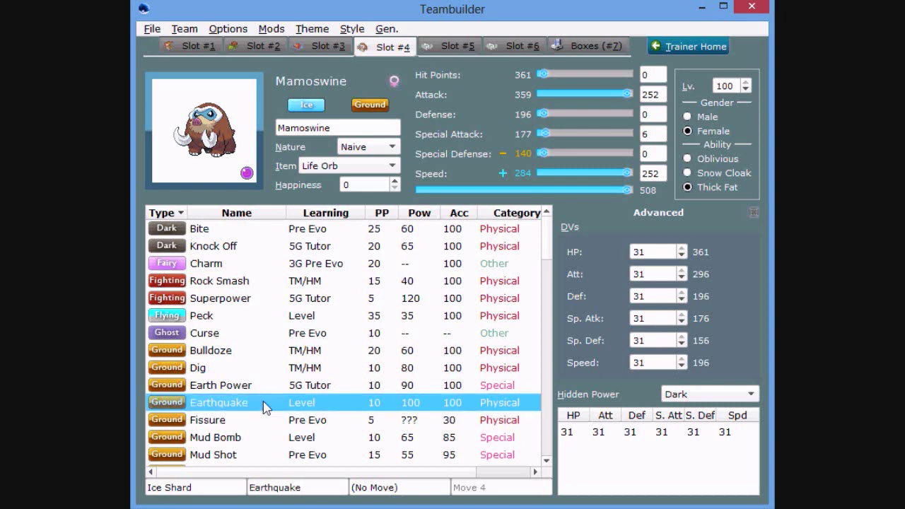
{"action": "scroll", "coordinate": [460, 453], "scroll_direction": "down", "scroll_amount": 1}
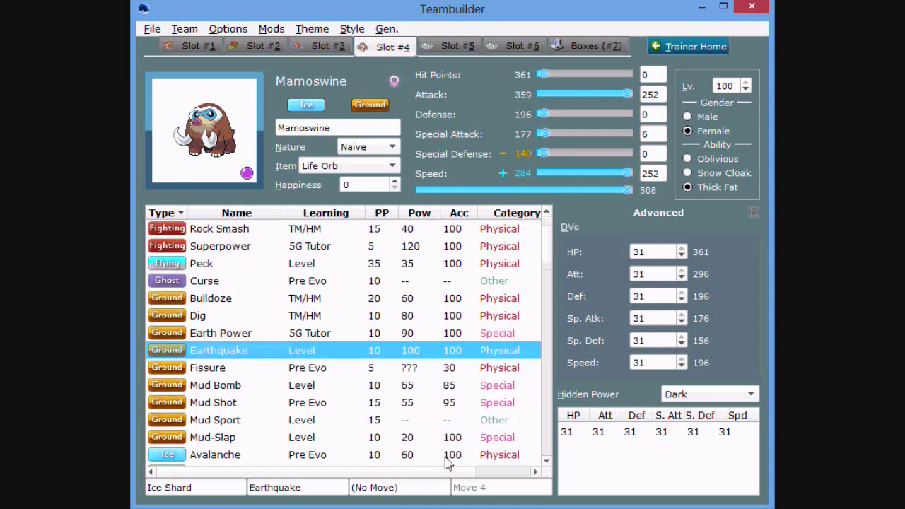
{"action": "scroll", "coordinate": [408, 247], "scroll_direction": "down", "scroll_amount": 2}
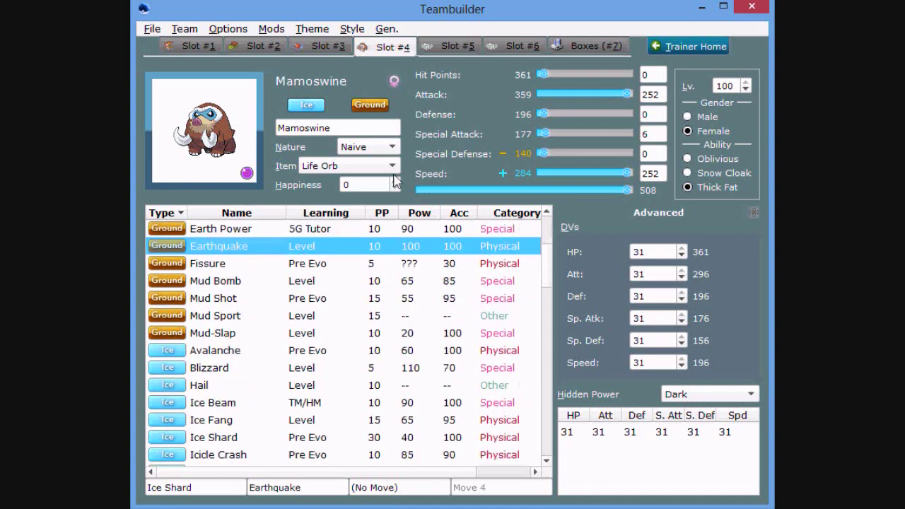
- Set Mamoswine's nature to Jolly and move its 6 Special Attack EVs to Hit Points
{"action": "left_click", "coordinate": [354, 148]}
{"action": "key", "text": "j"}
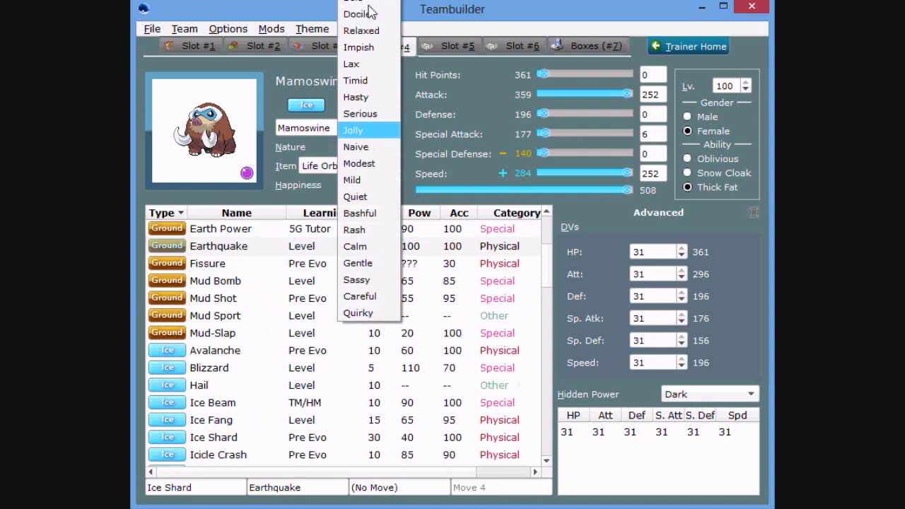
{"action": "key", "text": "Return"}
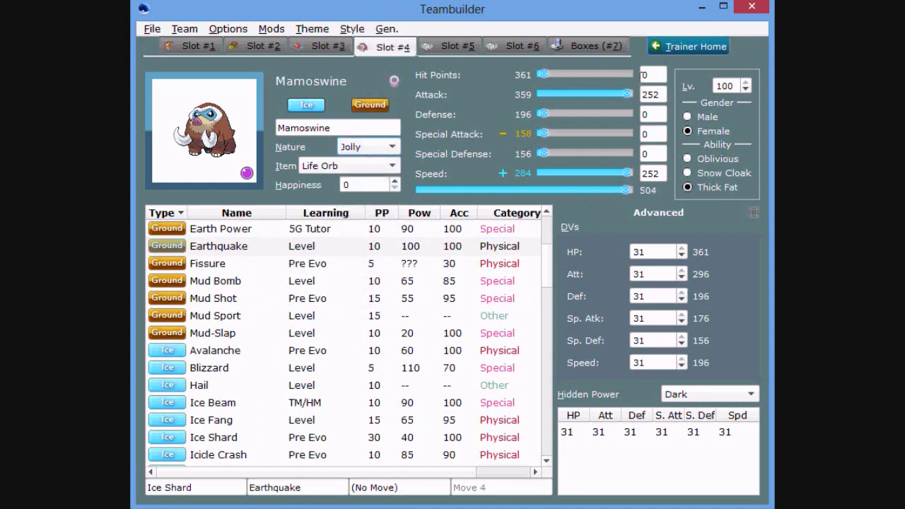
{"action": "left_click_drag", "start_coordinate": [542, 75], "coordinate": [593, 75]}
- Replace Mamoswine's held item with a Focus Sash
{"action": "left_click", "coordinate": [356, 171]}
{"action": "scroll", "coordinate": [356, 171], "scroll_direction": "up", "scroll_amount": 5}
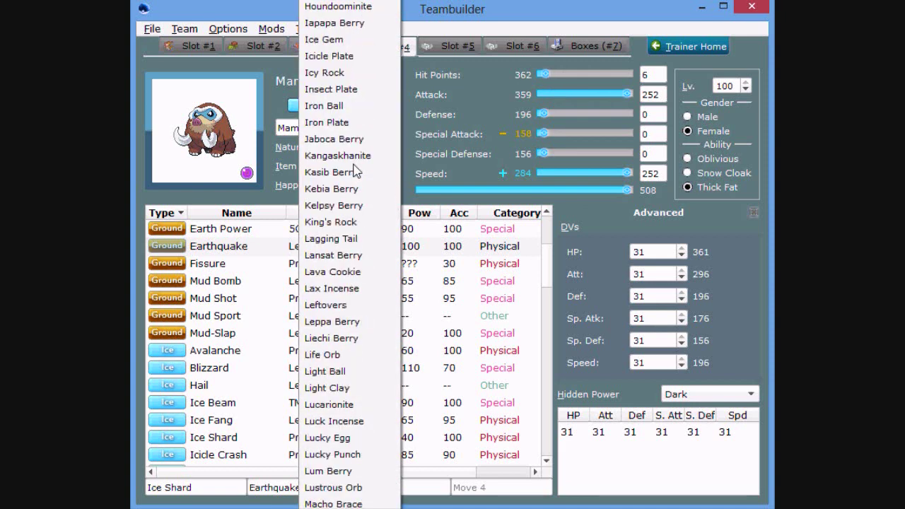
{"action": "type", "text": "Focus Sash"}
{"action": "key", "text": "Return"}
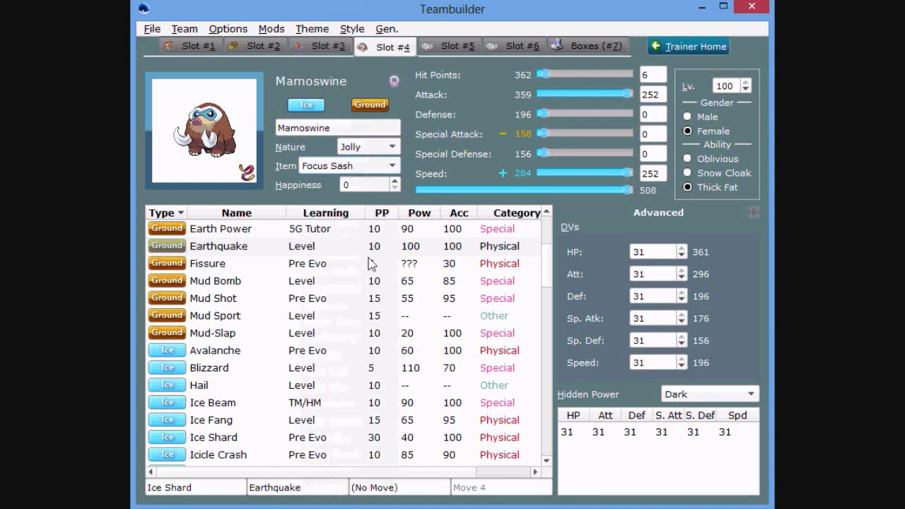
- Find Stealth Rock among the Rock moves and set it as Mamoswine's third move
{"action": "left_click", "coordinate": [308, 301]}
{"action": "scroll", "coordinate": [308, 301], "scroll_direction": "down", "scroll_amount": 20}
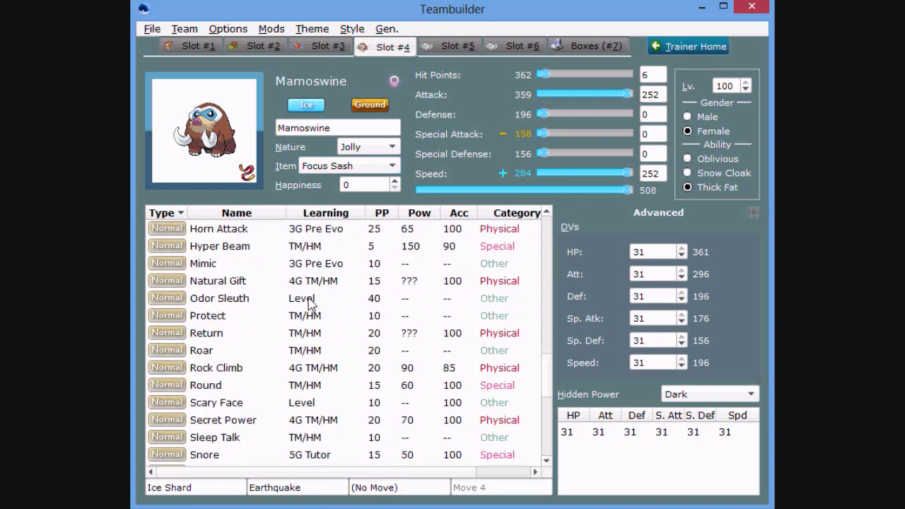
{"action": "double_click", "coordinate": [246, 406]}
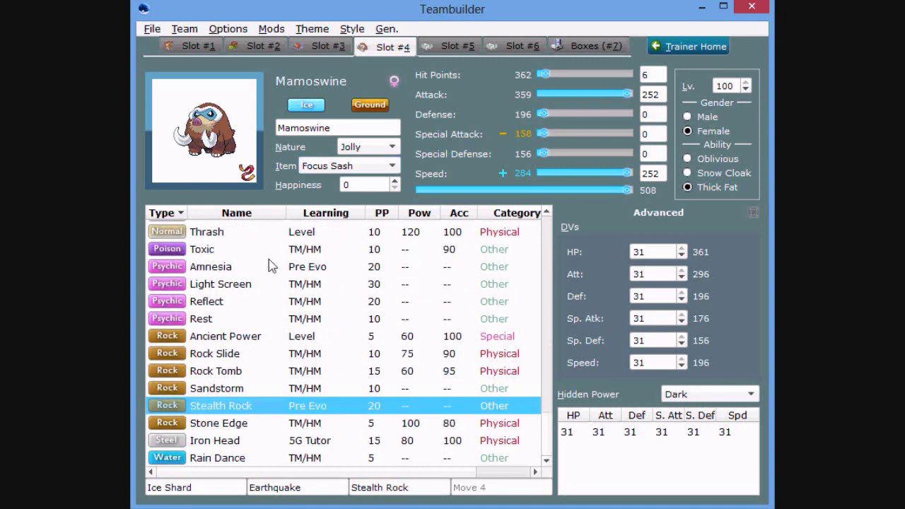
- Find Icicle Spear among the Ice moves, set it as Mamoswine's fourth move, and change its gender to Male
{"action": "scroll", "coordinate": [269, 311], "scroll_direction": "up", "scroll_amount": 15}
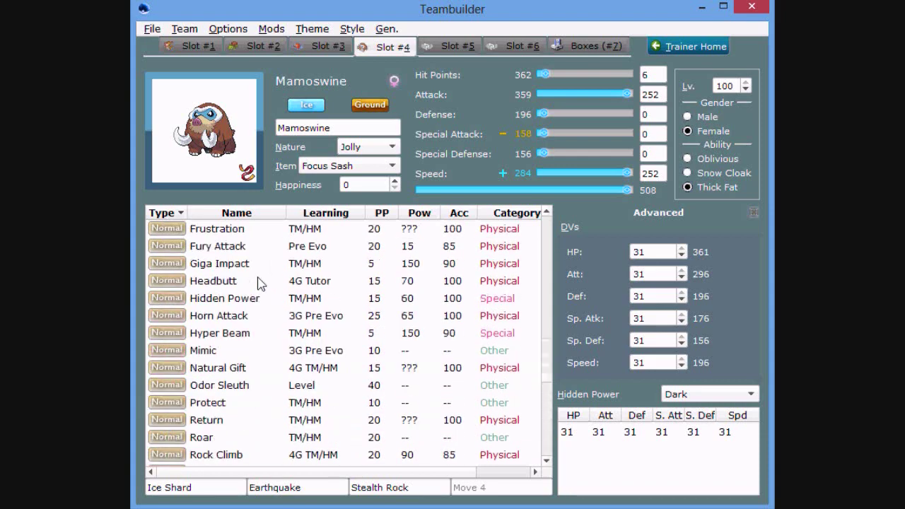
{"action": "scroll", "coordinate": [181, 352], "scroll_direction": "up", "scroll_amount": 3}
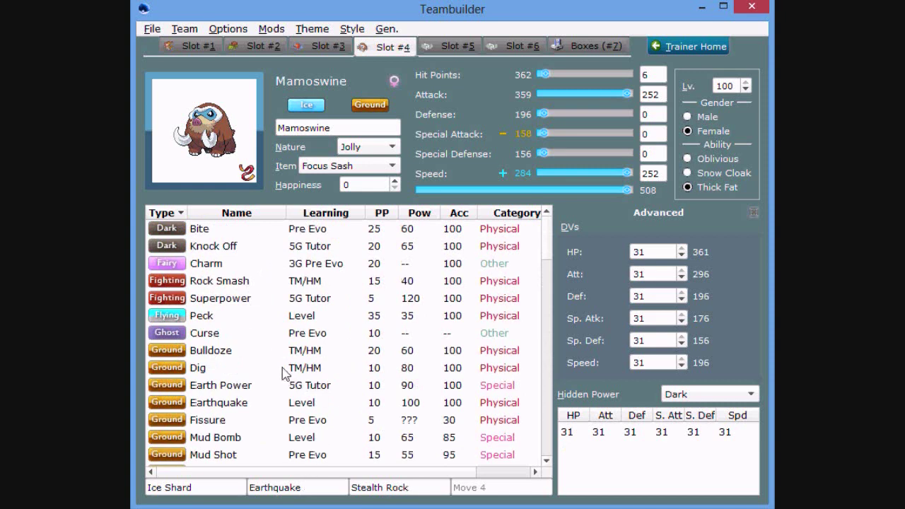
{"action": "scroll", "coordinate": [283, 373], "scroll_direction": "down", "scroll_amount": 9}
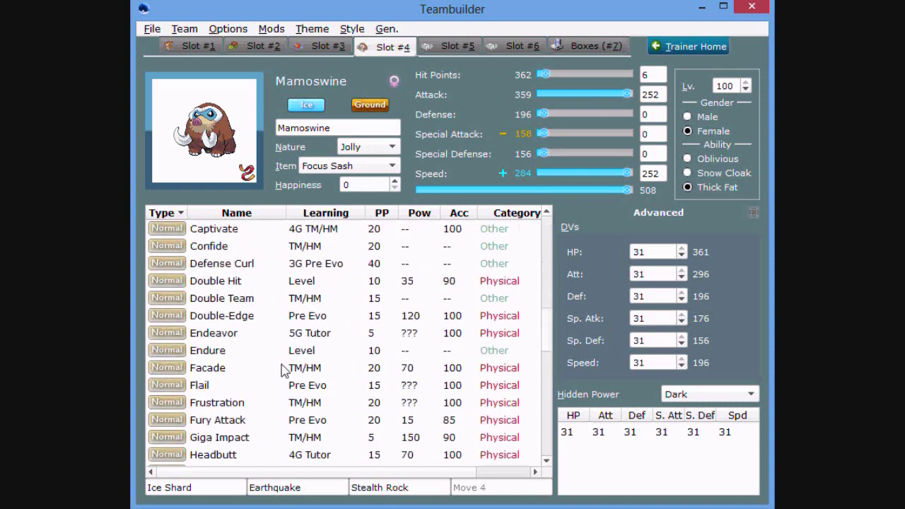
{"action": "scroll", "coordinate": [282, 369], "scroll_direction": "down", "scroll_amount": 10}
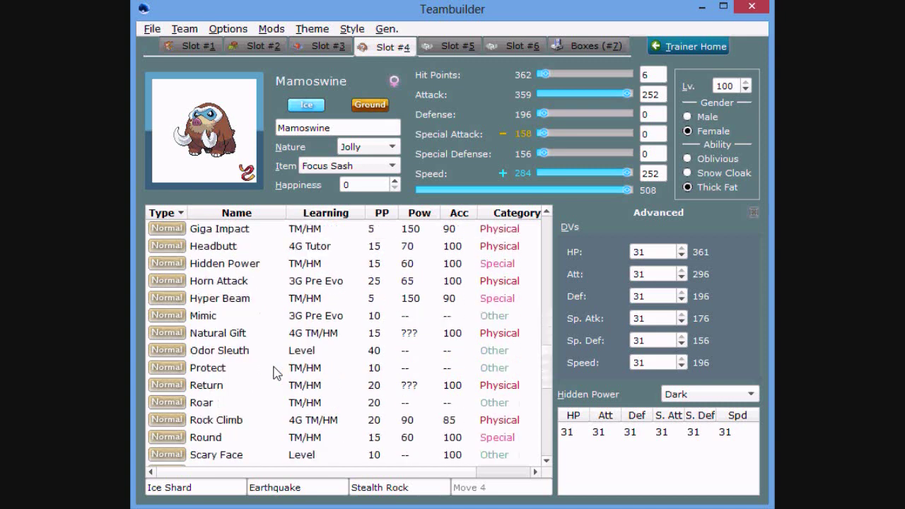
{"action": "scroll", "coordinate": [275, 373], "scroll_direction": "down", "scroll_amount": 2}
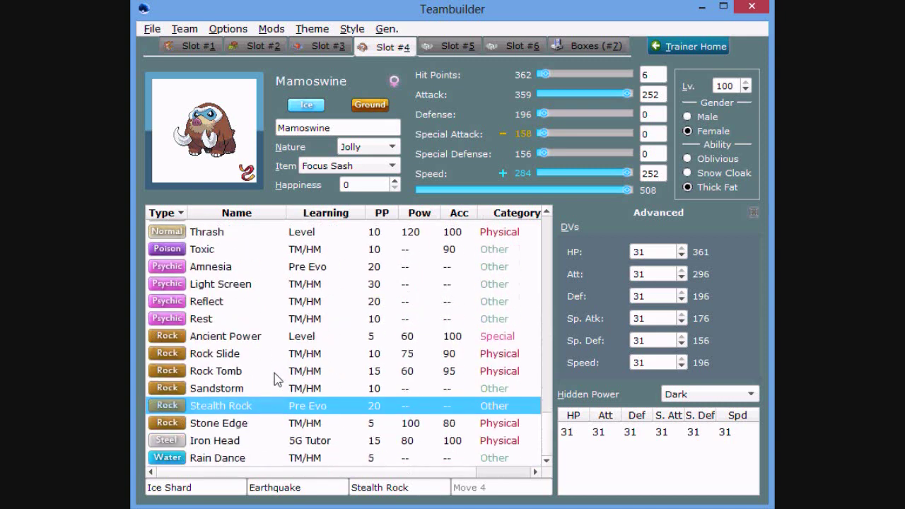
{"action": "left_click", "coordinate": [317, 482]}
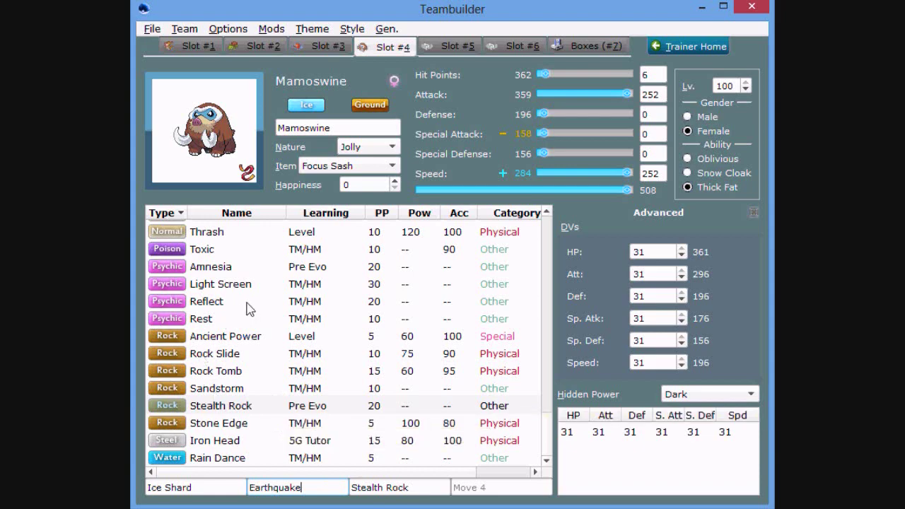
{"action": "scroll", "coordinate": [249, 309], "scroll_direction": "up", "scroll_amount": 10}
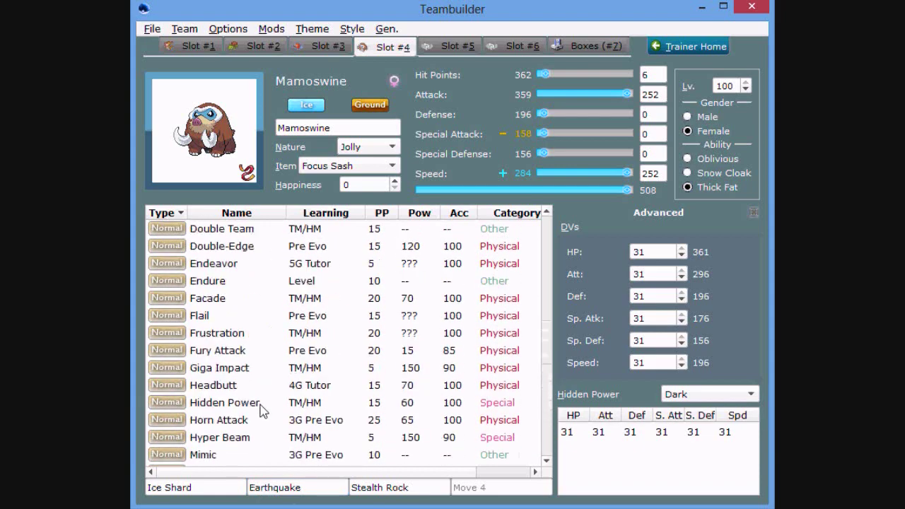
{"action": "scroll", "coordinate": [261, 409], "scroll_direction": "up", "scroll_amount": 6}
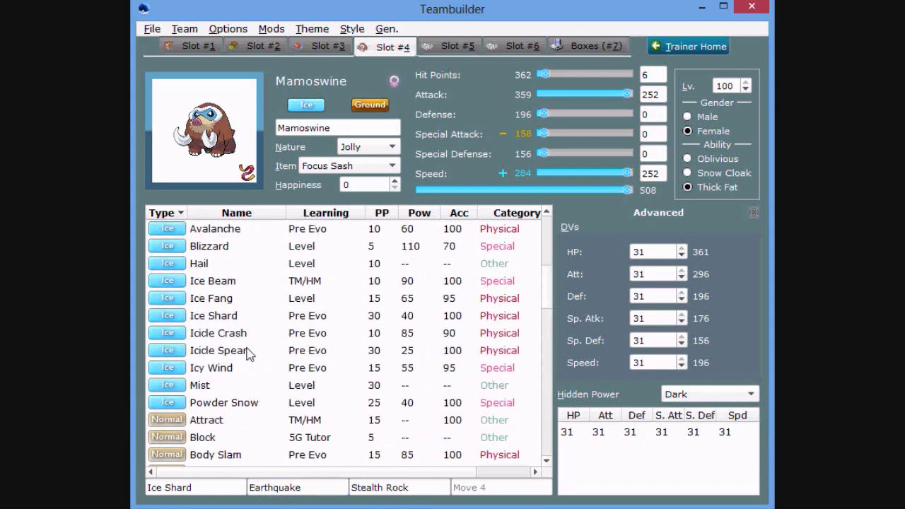
{"action": "left_click", "coordinate": [249, 351]}
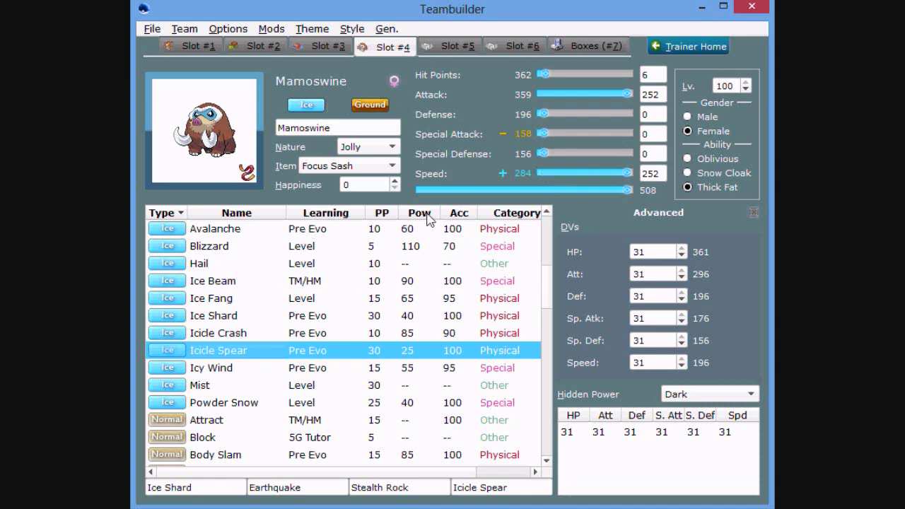
{"action": "left_click", "coordinate": [687, 116]}
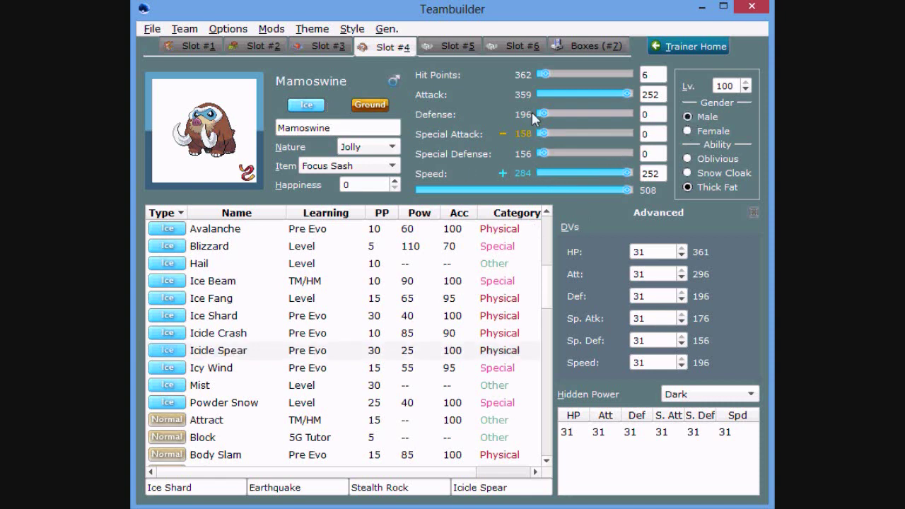
{"action": "scroll", "coordinate": [412, 48], "scroll_direction": "up", "scroll_amount": 2}
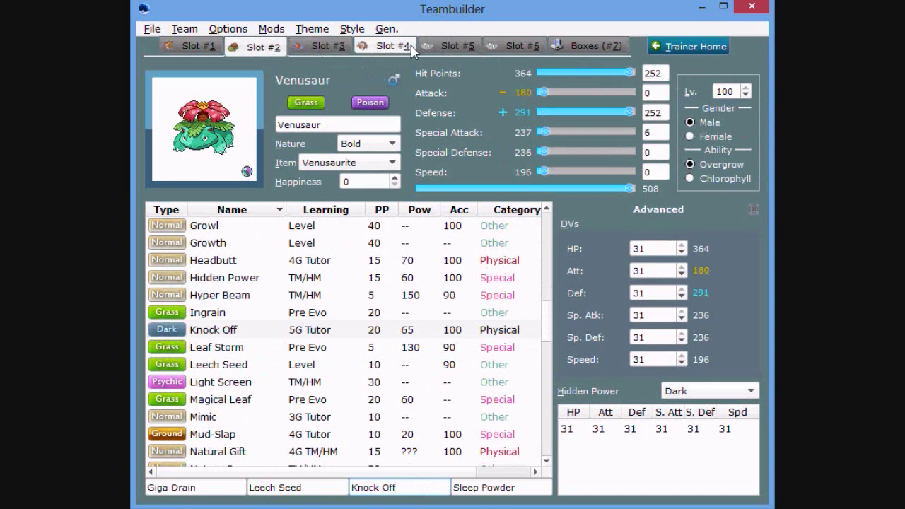
{"action": "scroll", "coordinate": [418, 50], "scroll_direction": "down", "scroll_amount": 2}
{"action": "left_click", "coordinate": [448, 50]}
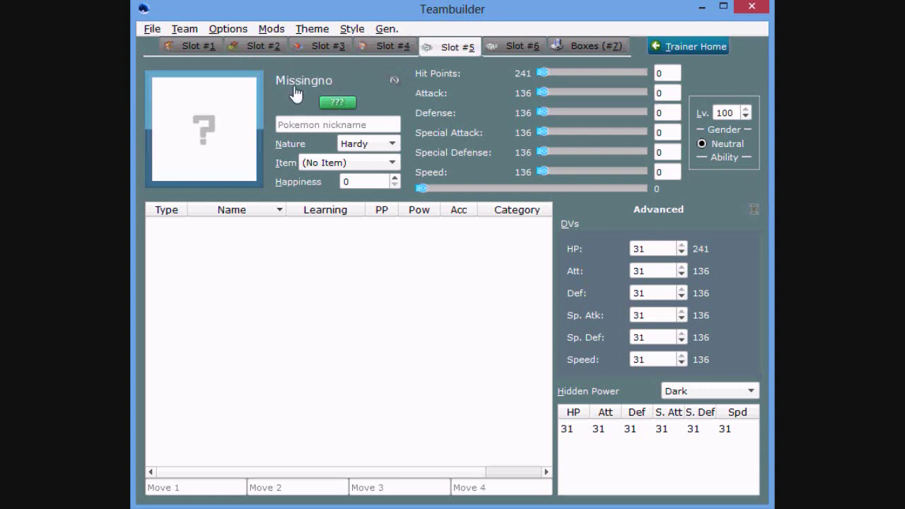
{"action": "left_click", "coordinate": [244, 115]}
{"action": "left_click", "coordinate": [222, 79]}
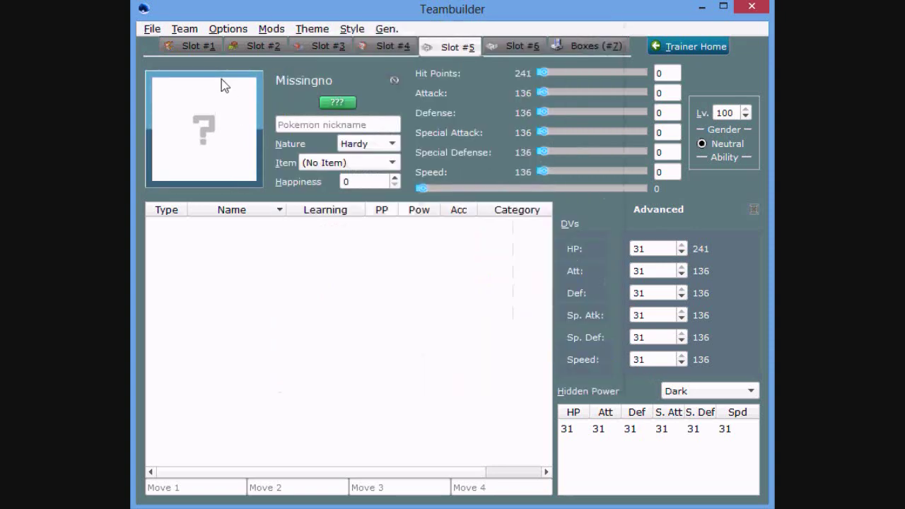
{"action": "left_click", "coordinate": [196, 48]}
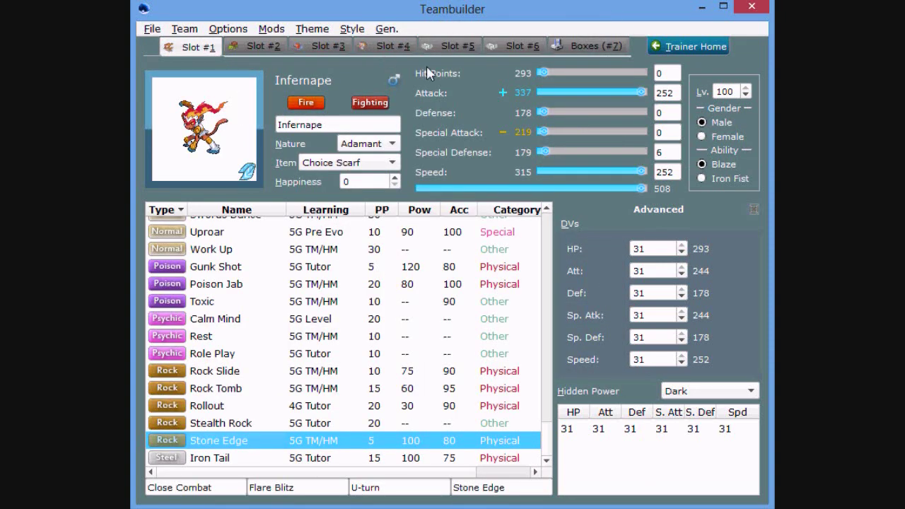
{"action": "left_click", "coordinate": [453, 47]}
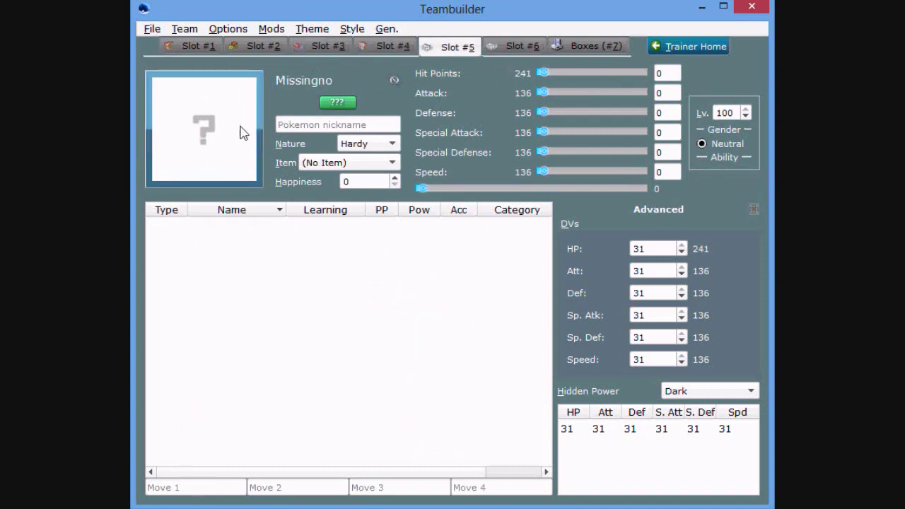
{"action": "left_click", "coordinate": [202, 90]}
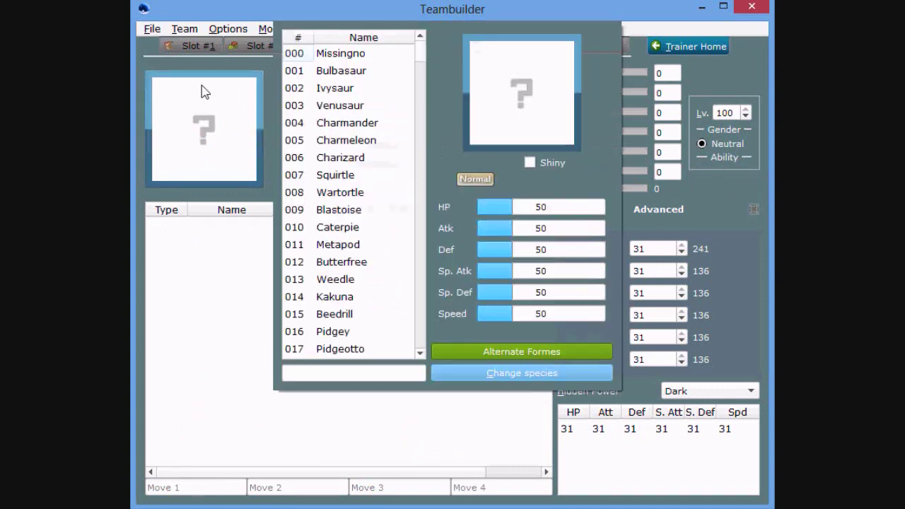
{"action": "left_click", "coordinate": [270, 118]}
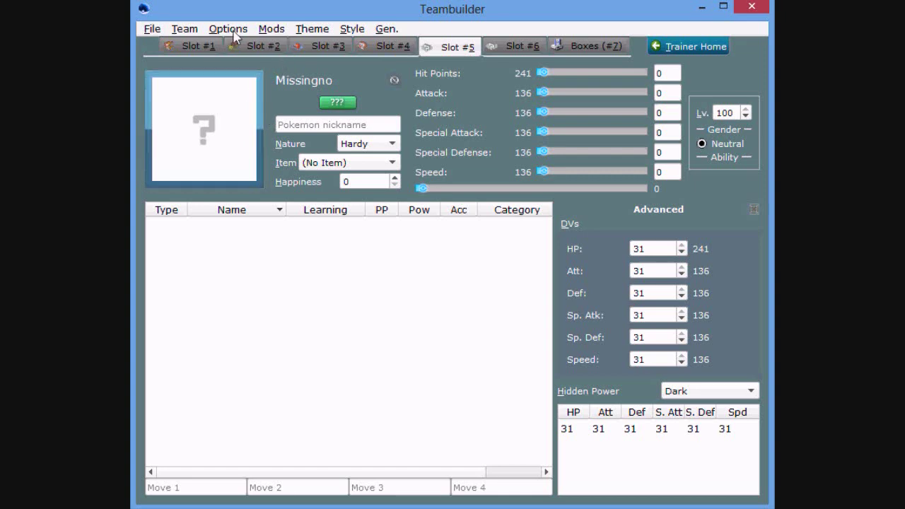
- Review the sets of Venusaur, Rotom-W and Mamoswine, checking their types, items and moves against the open fifth slot
{"action": "left_click", "coordinate": [253, 42]}
{"action": "scroll", "coordinate": [373, 55], "scroll_direction": "down", "scroll_amount": 1}
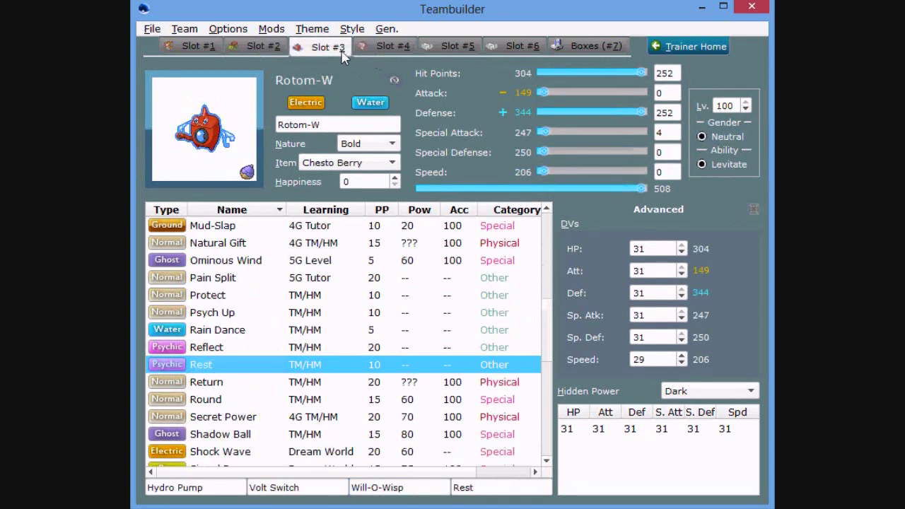
{"action": "scroll", "coordinate": [365, 57], "scroll_direction": "up", "scroll_amount": 1}
{"action": "scroll", "coordinate": [357, 60], "scroll_direction": "down", "scroll_amount": 2}
{"action": "scroll", "coordinate": [352, 53], "scroll_direction": "up", "scroll_amount": 1}
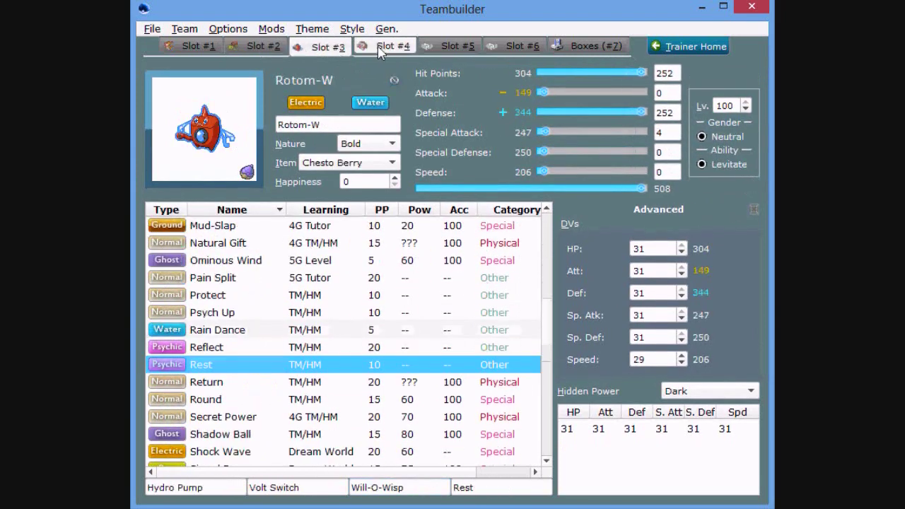
{"action": "scroll", "coordinate": [346, 48], "scroll_direction": "down", "scroll_amount": 1}
{"action": "scroll", "coordinate": [346, 48], "scroll_direction": "up", "scroll_amount": 1}
{"action": "scroll", "coordinate": [336, 50], "scroll_direction": "up", "scroll_amount": 1}
{"action": "scroll", "coordinate": [347, 50], "scroll_direction": "down", "scroll_amount": 2}
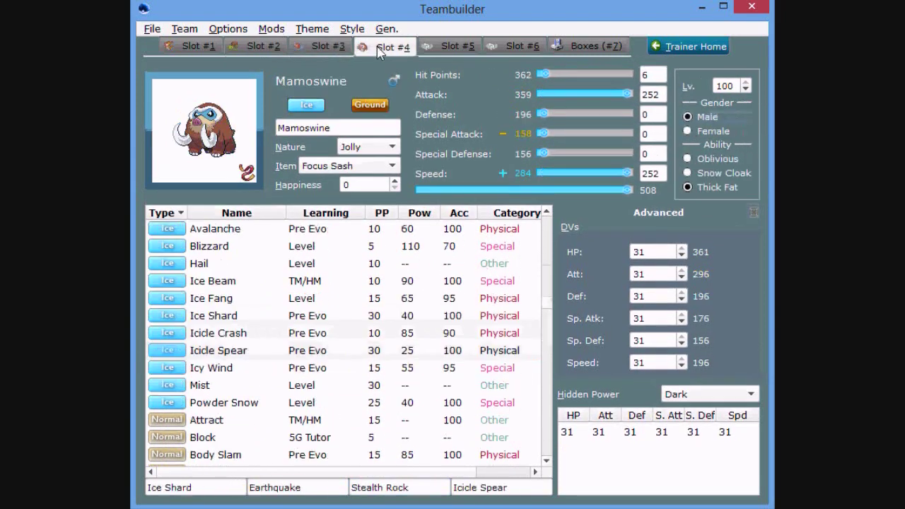
{"action": "scroll", "coordinate": [313, 55], "scroll_direction": "up", "scroll_amount": 1}
{"action": "scroll", "coordinate": [313, 58], "scroll_direction": "down", "scroll_amount": 1}
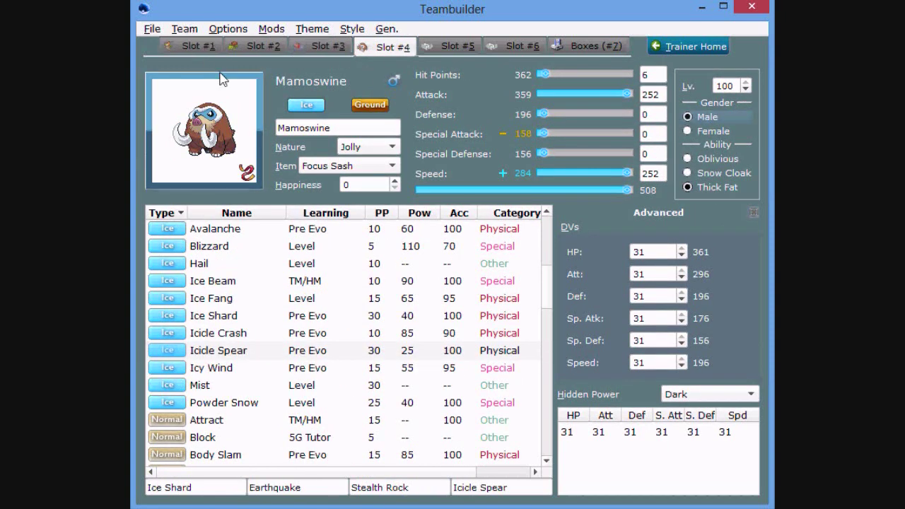
{"action": "left_click", "coordinate": [320, 55]}
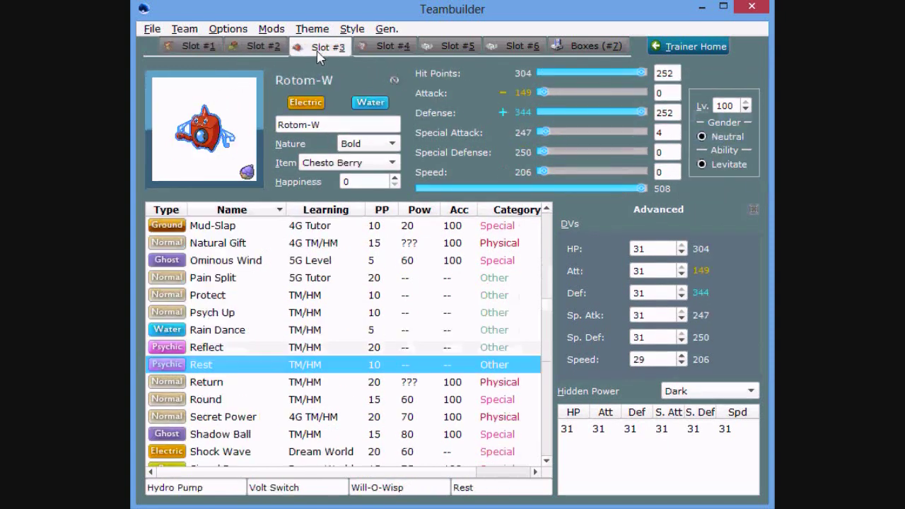
{"action": "left_click", "coordinate": [263, 53]}
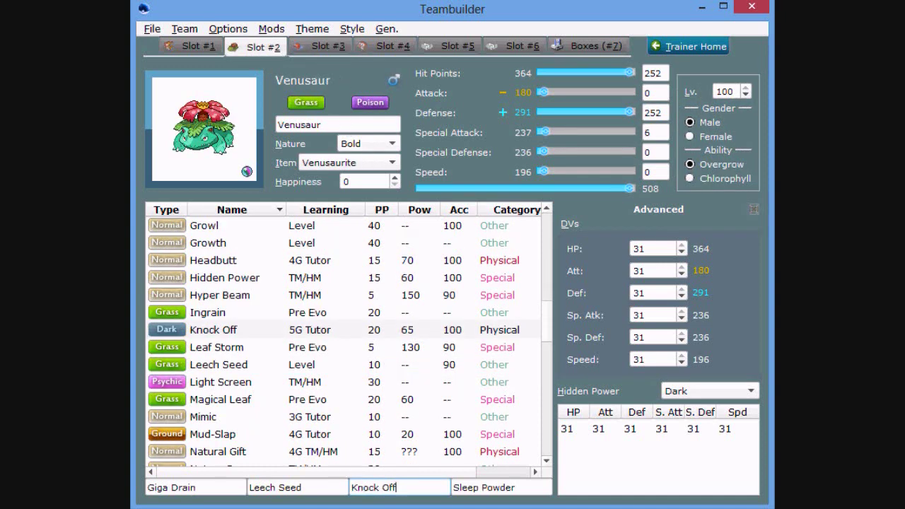
{"action": "left_click", "coordinate": [305, 51]}
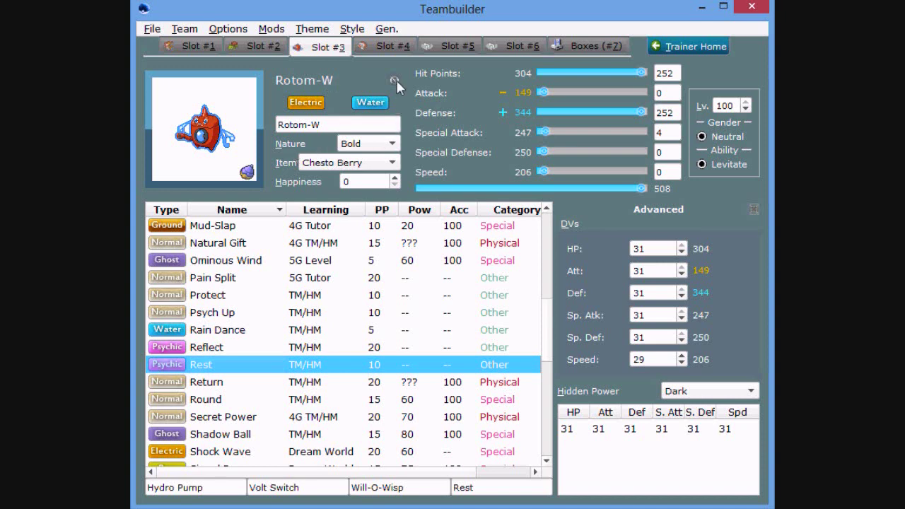
{"action": "left_click", "coordinate": [372, 52]}
{"action": "left_click", "coordinate": [465, 50]}
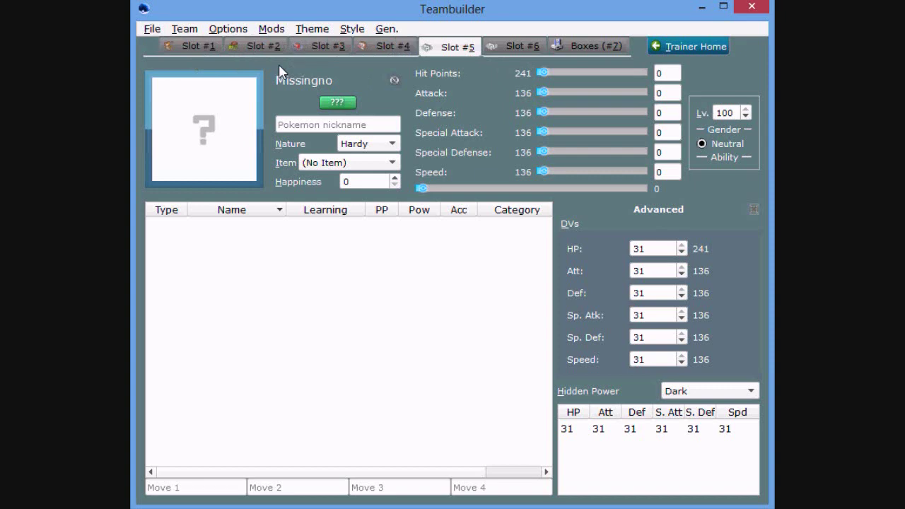
- Examine Infernape's set and look through its full list of learnable moves
{"action": "left_click", "coordinate": [198, 47]}
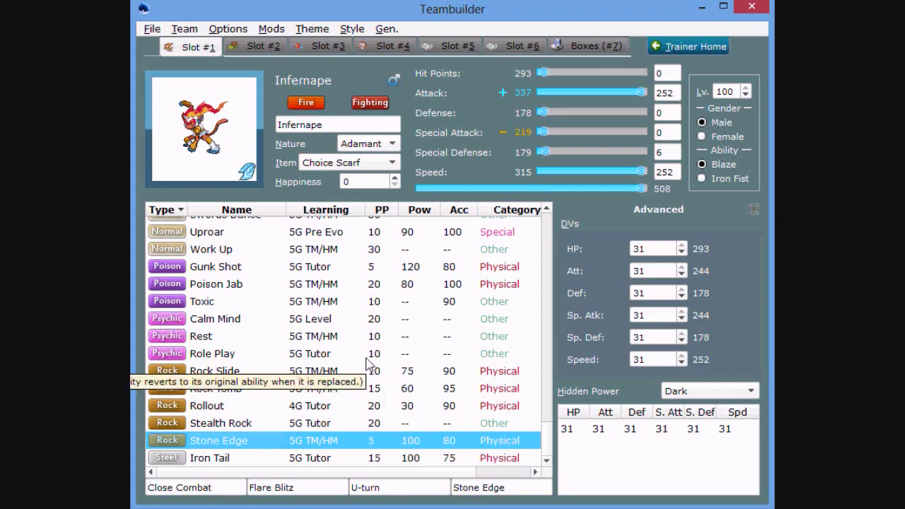
{"action": "scroll", "coordinate": [369, 364], "scroll_direction": "up", "scroll_amount": 6}
{"action": "scroll", "coordinate": [369, 363], "scroll_direction": "up", "scroll_amount": 15}
{"action": "scroll", "coordinate": [369, 364], "scroll_direction": "down", "scroll_amount": 13}
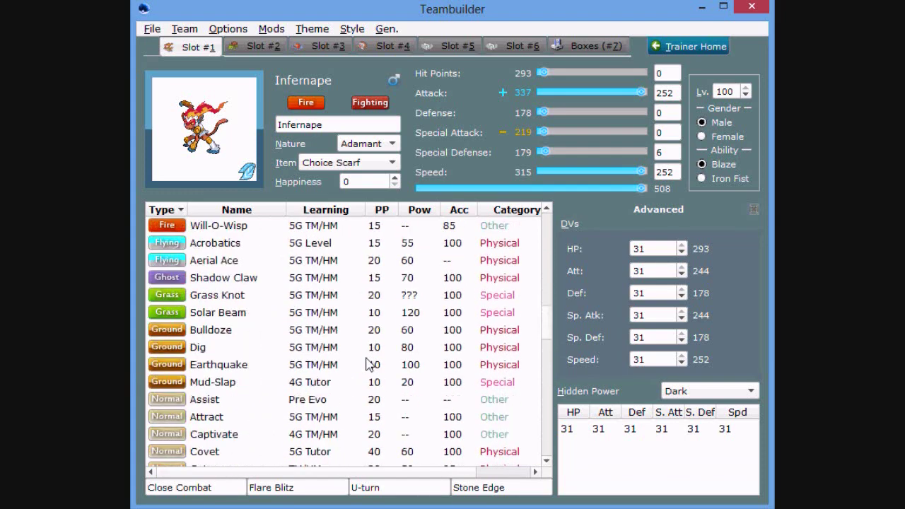
{"action": "scroll", "coordinate": [369, 363], "scroll_direction": "down", "scroll_amount": 9}
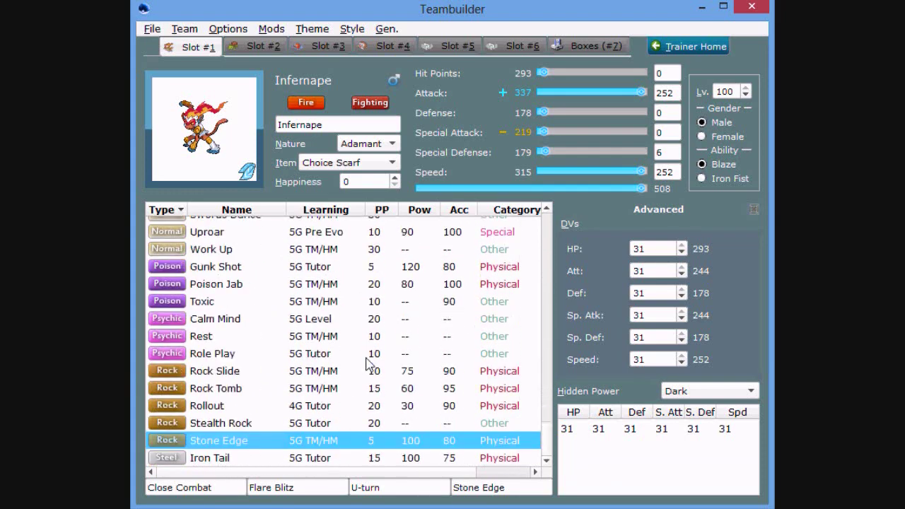
{"action": "scroll", "coordinate": [204, 410], "scroll_direction": "up", "scroll_amount": 12}
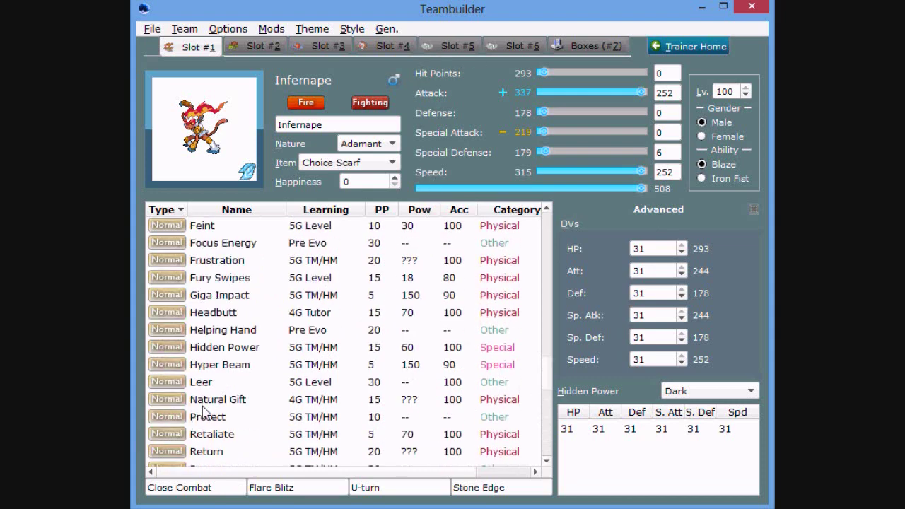
{"action": "scroll", "coordinate": [204, 410], "scroll_direction": "up", "scroll_amount": 10}
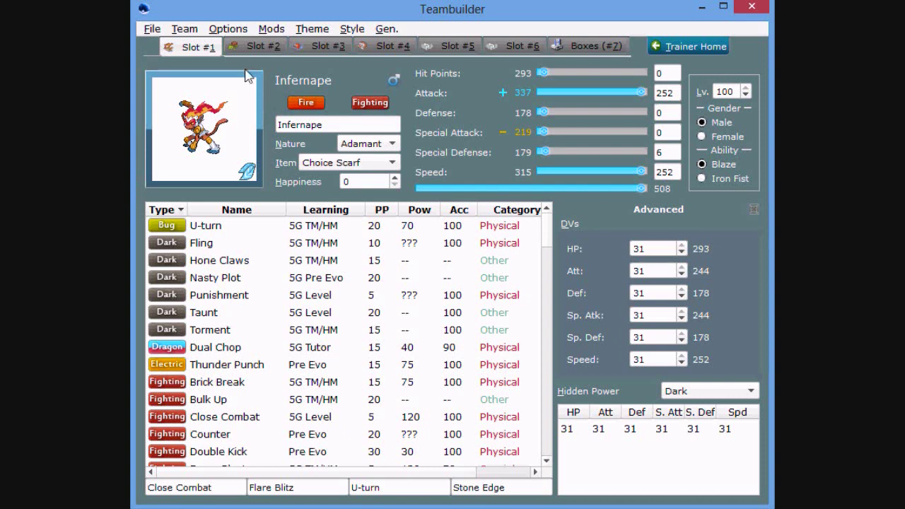
{"action": "left_click", "coordinate": [456, 46]}
{"action": "left_click", "coordinate": [239, 115]}
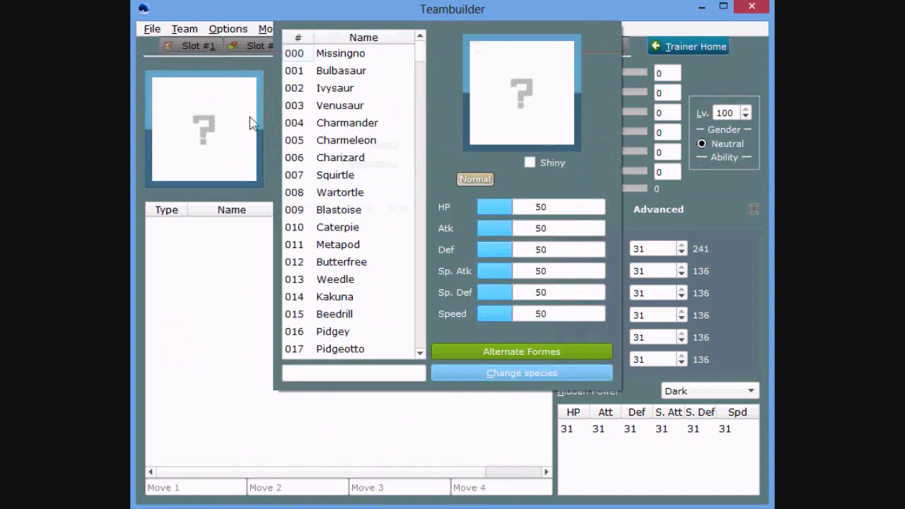
{"action": "left_click", "coordinate": [316, 162]}
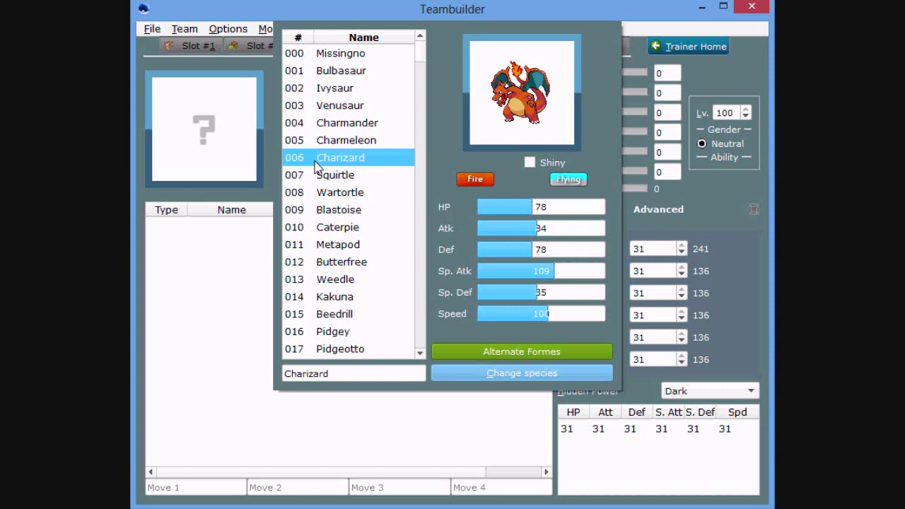
{"action": "left_click", "coordinate": [341, 178]}
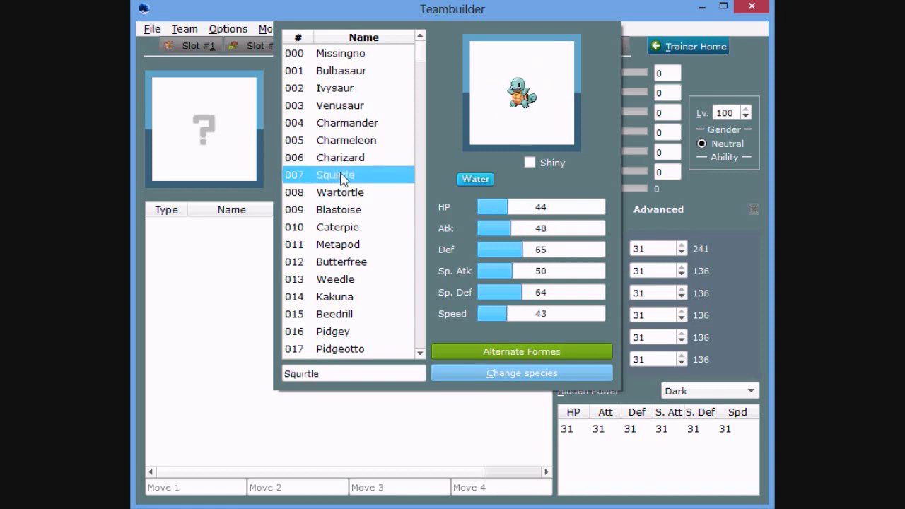
{"action": "left_click", "coordinate": [233, 277]}
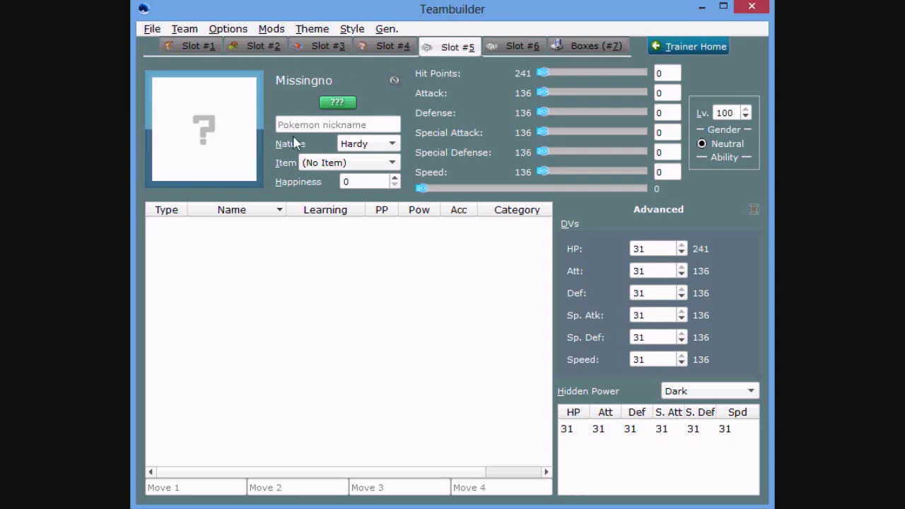
{"action": "left_click", "coordinate": [229, 162]}
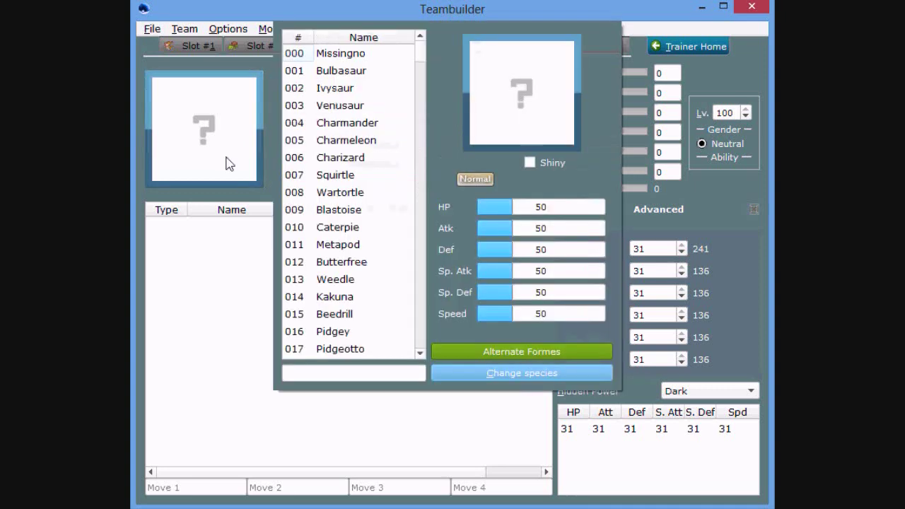
{"action": "left_click", "coordinate": [375, 211]}
{"action": "scroll", "coordinate": [375, 213], "scroll_direction": "down", "scroll_amount": 11}
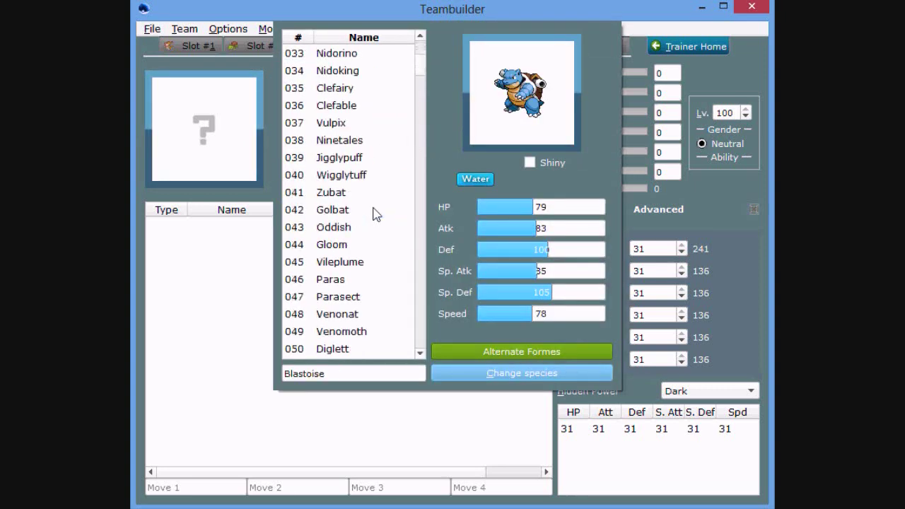
{"action": "scroll", "coordinate": [375, 212], "scroll_direction": "down", "scroll_amount": 14}
{"action": "left_click", "coordinate": [222, 228]}
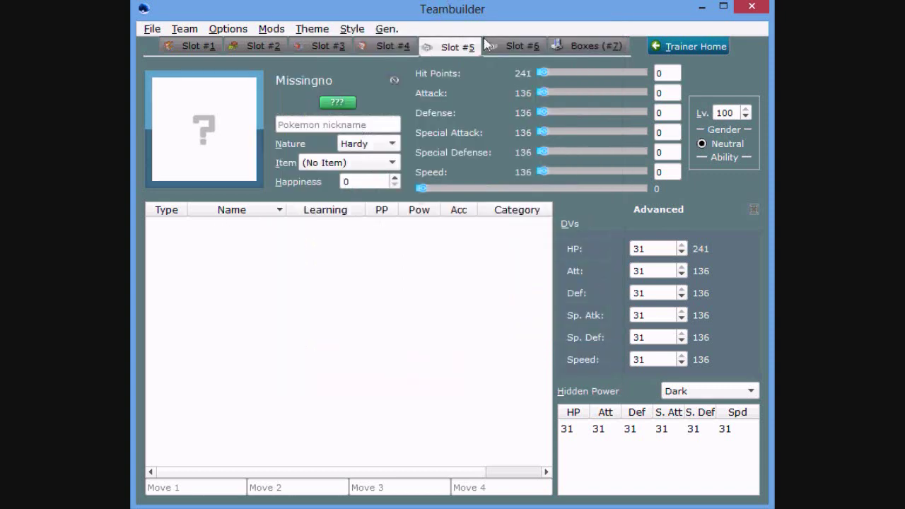
- Choose Forretress as the species for the fifth slot
{"action": "left_click", "coordinate": [182, 145]}
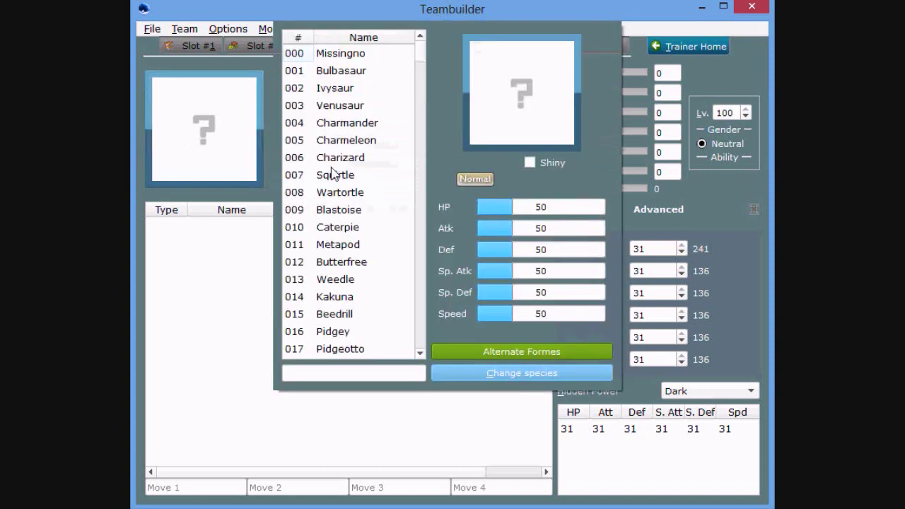
{"action": "left_click", "coordinate": [333, 174]}
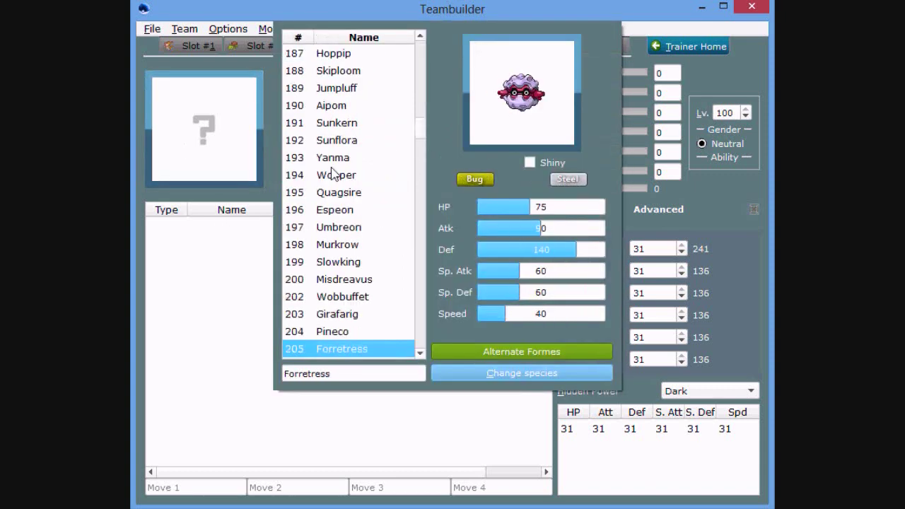
{"action": "key", "text": "Return"}
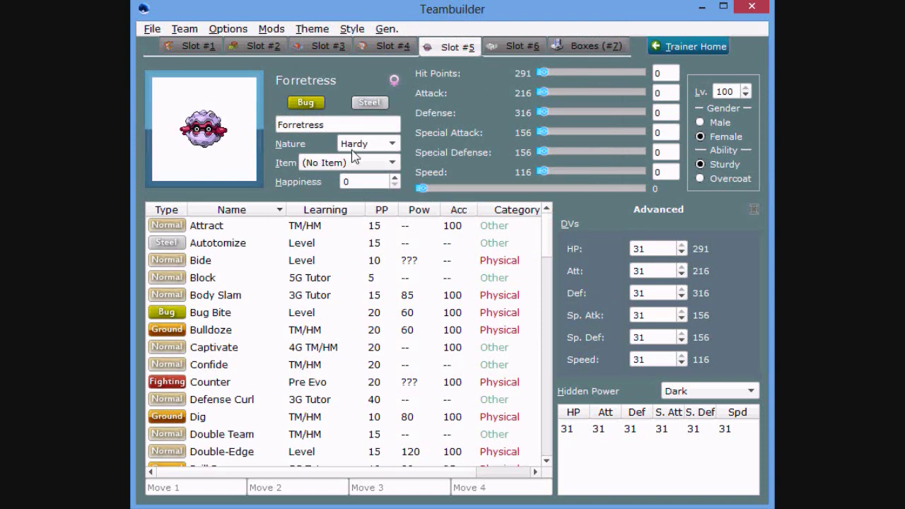
- Set Forretress's nature to Calm and raise its Hit Points and Special Defense EVs to 252 each
{"action": "left_click", "coordinate": [391, 144]}
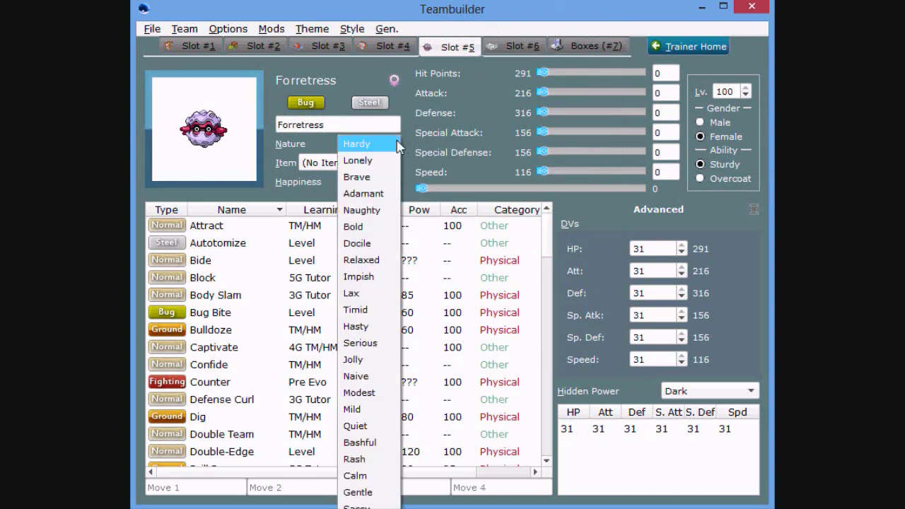
{"action": "left_click", "coordinate": [556, 145]}
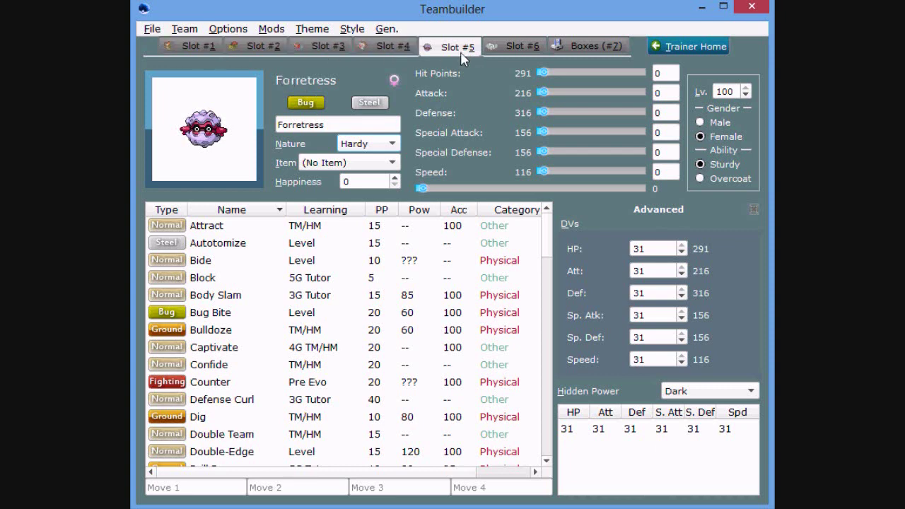
{"action": "left_click", "coordinate": [369, 144]}
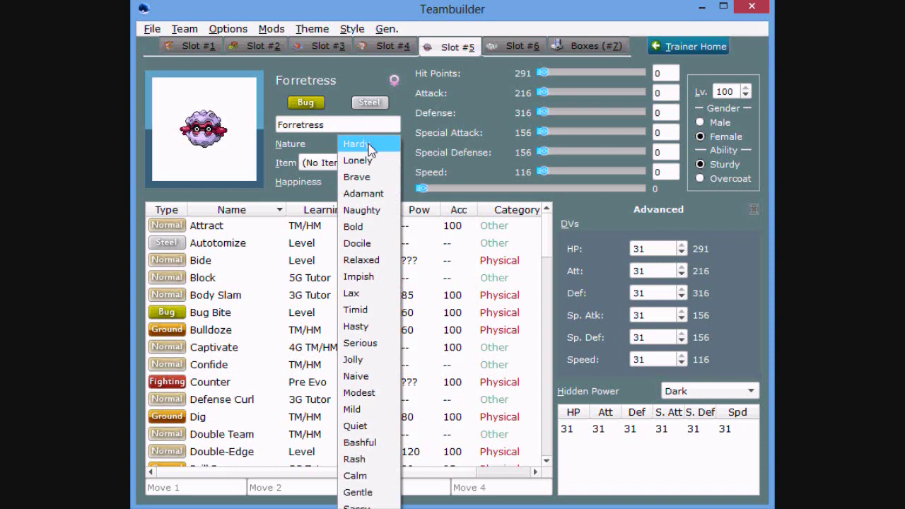
{"action": "key", "text": "c"}
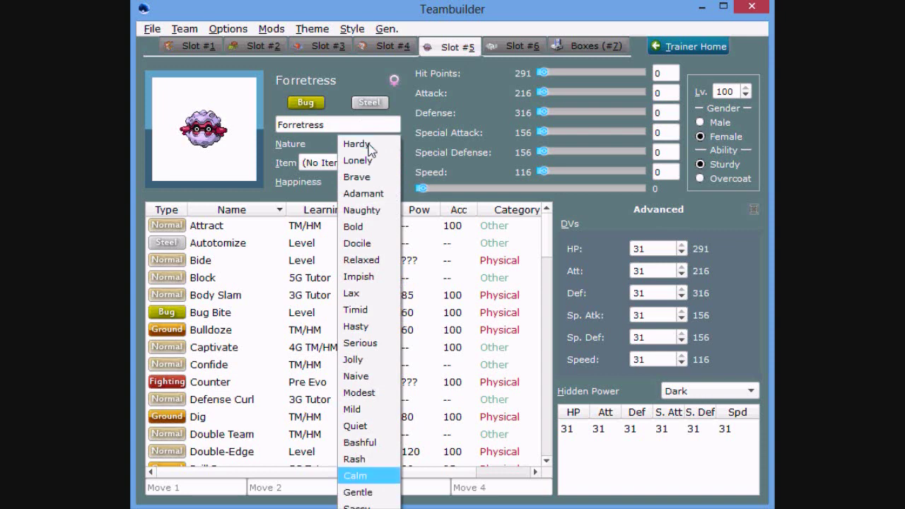
{"action": "key", "text": "Return"}
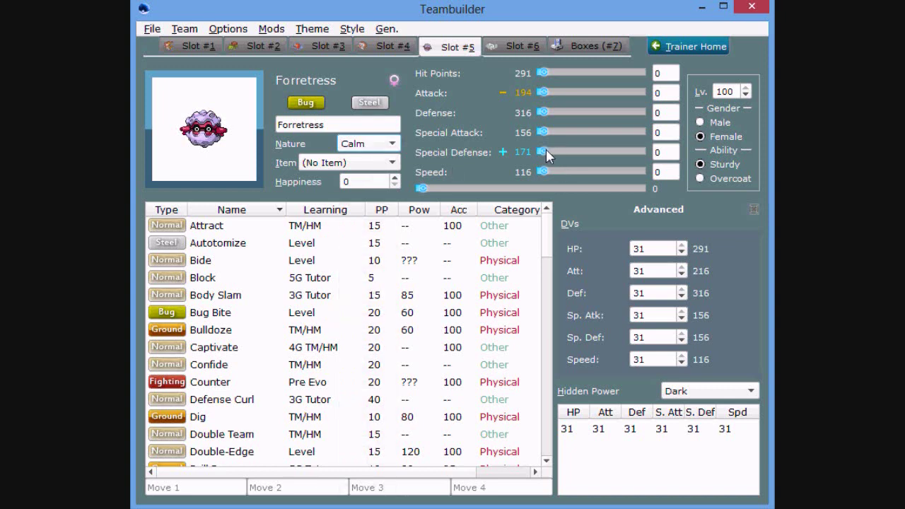
{"action": "left_click_drag", "start_coordinate": [544, 151], "coordinate": [639, 151]}
{"action": "left_click_drag", "start_coordinate": [544, 73], "coordinate": [639, 72]}
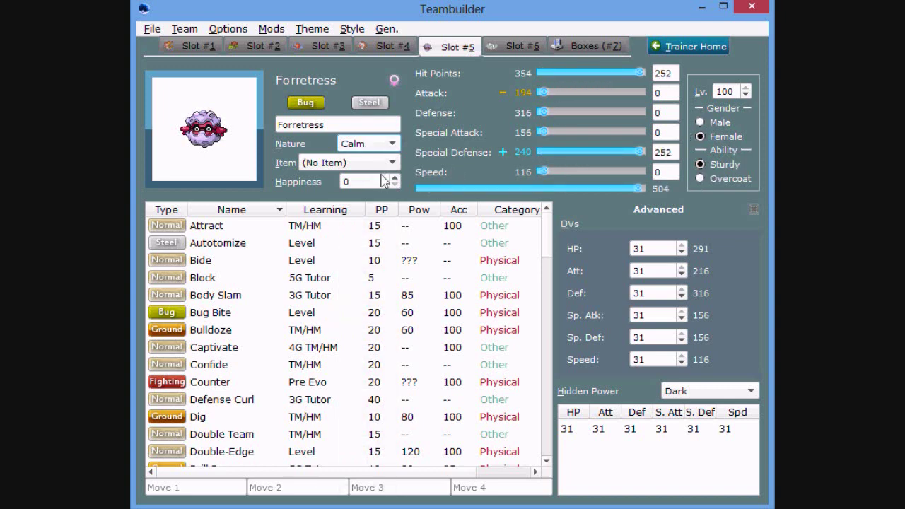
{"action": "left_click", "coordinate": [375, 164]}
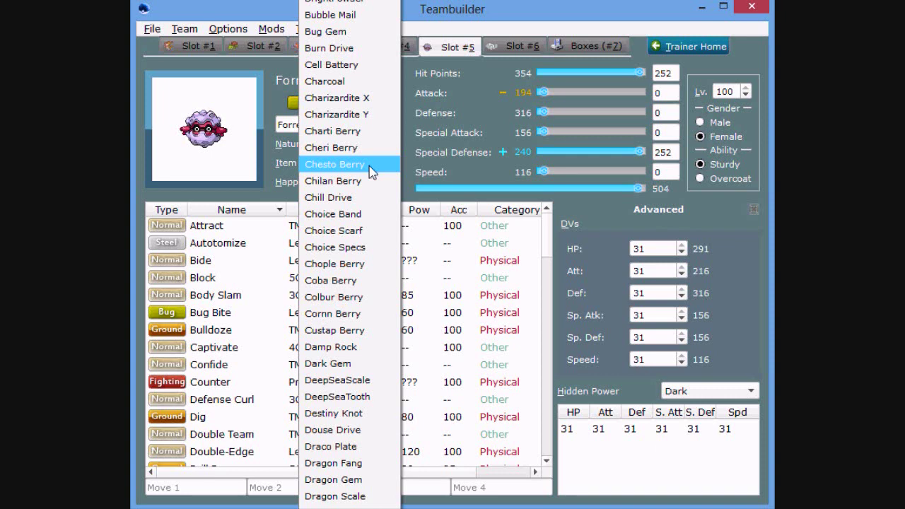
{"action": "left_click", "coordinate": [245, 161]}
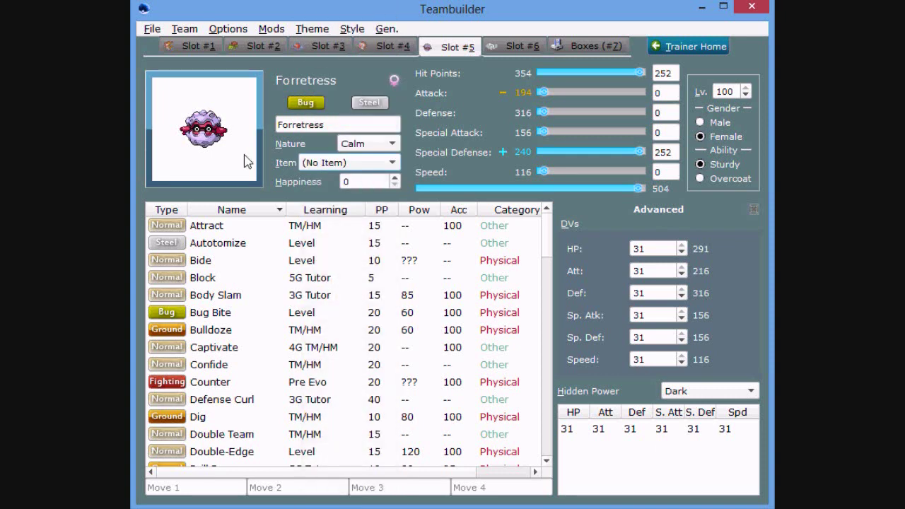
{"action": "left_click", "coordinate": [245, 161]}
{"action": "left_click", "coordinate": [357, 259]}
{"action": "scroll", "coordinate": [360, 260], "scroll_direction": "down", "scroll_amount": 6}
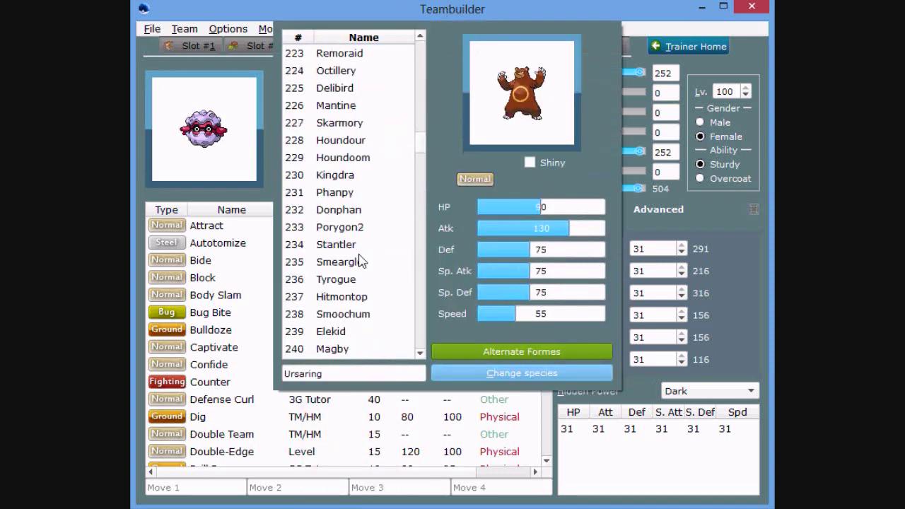
{"action": "scroll", "coordinate": [344, 200], "scroll_direction": "down", "scroll_amount": 20}
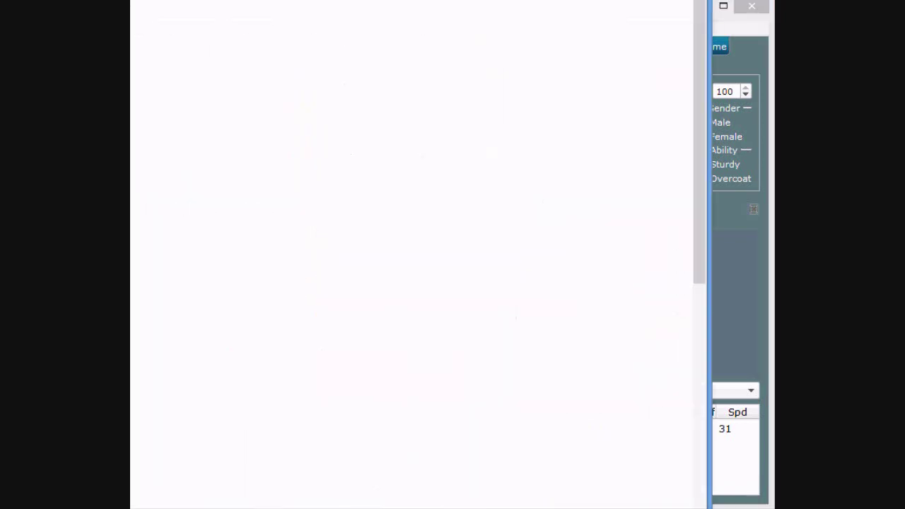
- Open Smogon's Black/White Rapid Spin page in the web browser and compare the Pokémon that learn it, sorted by SpD
{"action": "scroll", "coordinate": [452, 254], "scroll_direction": "up", "scroll_amount": 1}
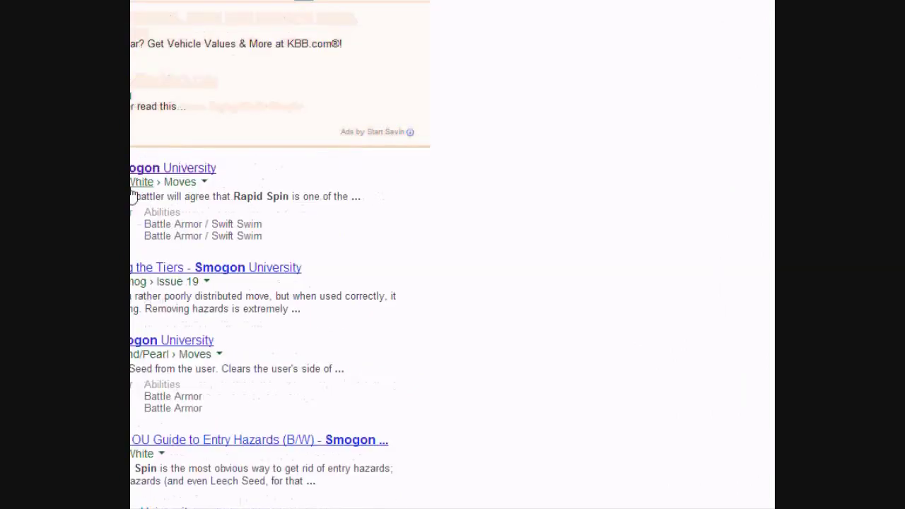
{"action": "left_click", "coordinate": [186, 172]}
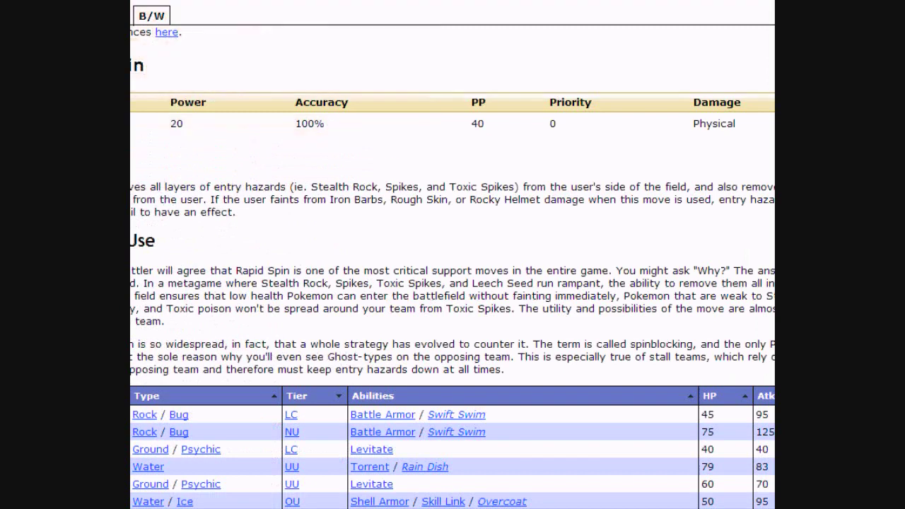
{"action": "scroll", "coordinate": [270, 287], "scroll_direction": "down", "scroll_amount": 6}
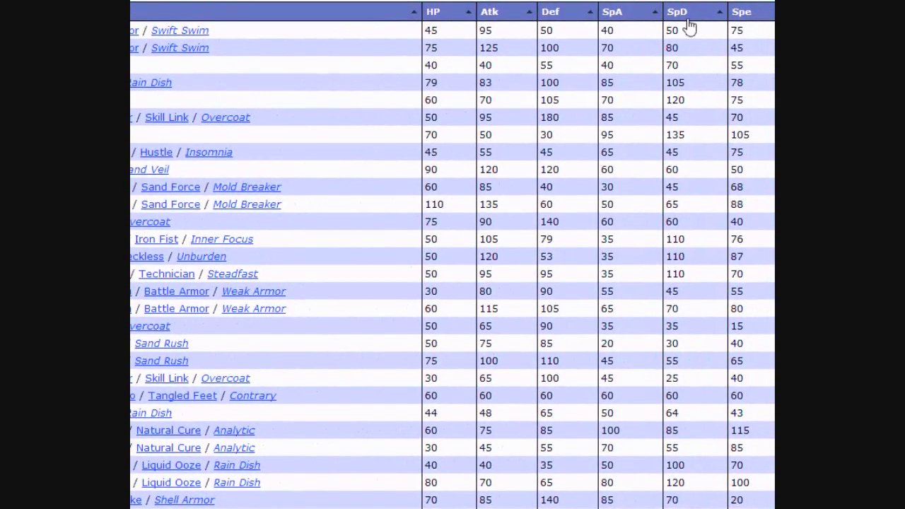
{"action": "left_click", "coordinate": [688, 21]}
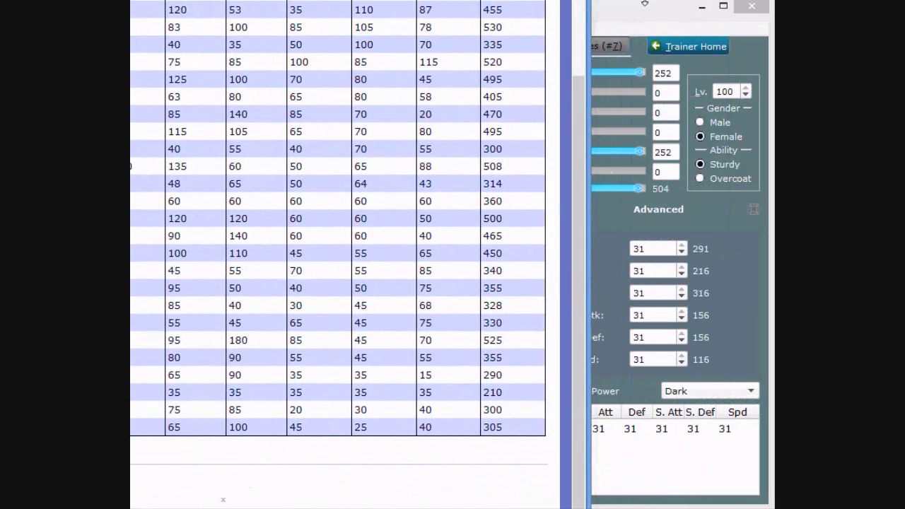
{"action": "left_click", "coordinate": [645, 2]}
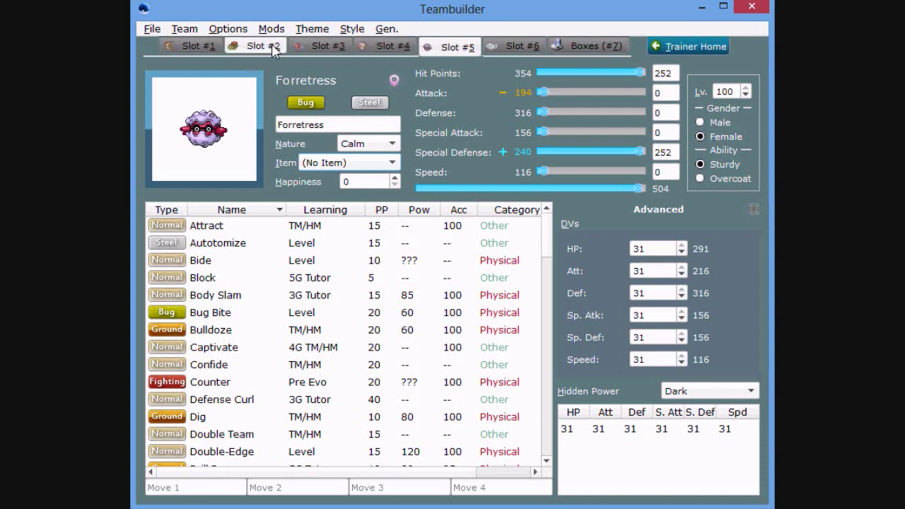
- Check Rotom-W's set in the Teambuilder, and replace Forretress in the fifth slot with Tentacruel
{"action": "left_click", "coordinate": [311, 48]}
{"action": "left_click", "coordinate": [283, 49]}
{"action": "left_click", "coordinate": [296, 49]}
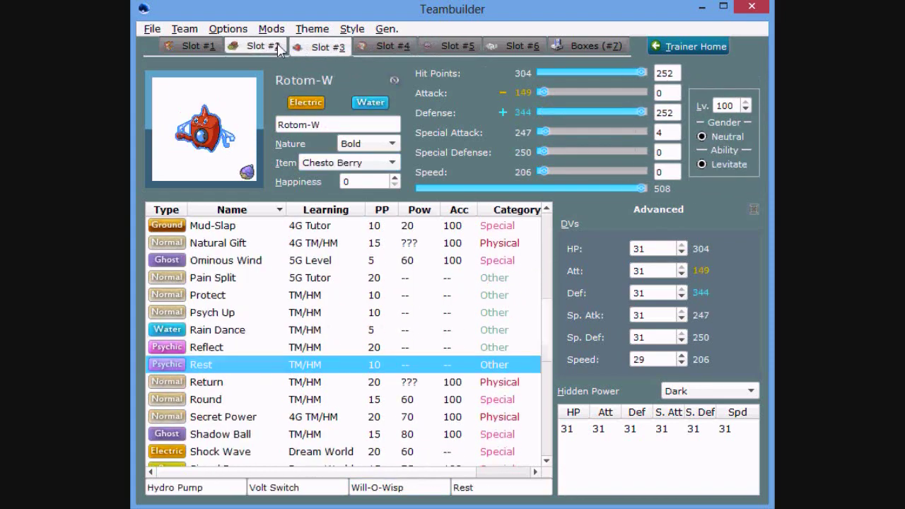
{"action": "left_click", "coordinate": [285, 50]}
{"action": "left_click", "coordinate": [293, 50]}
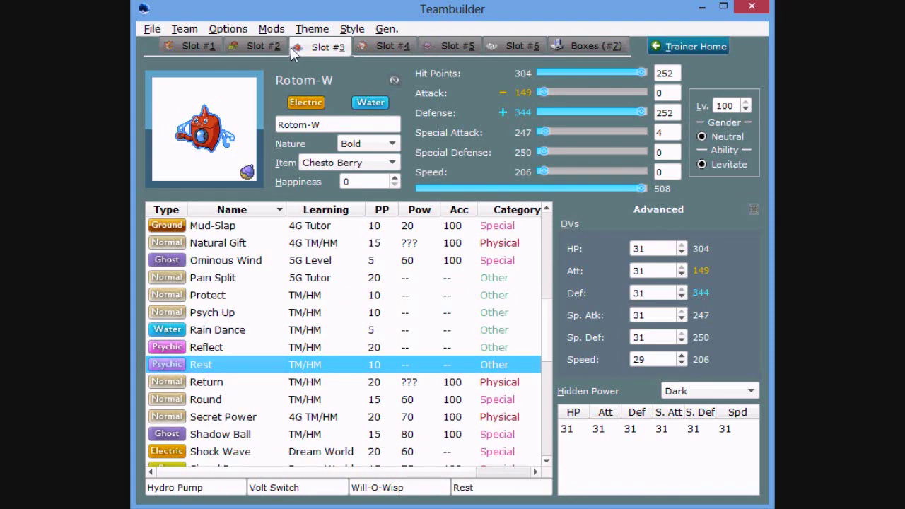
{"action": "left_click", "coordinate": [450, 46]}
{"action": "left_click", "coordinate": [249, 150]}
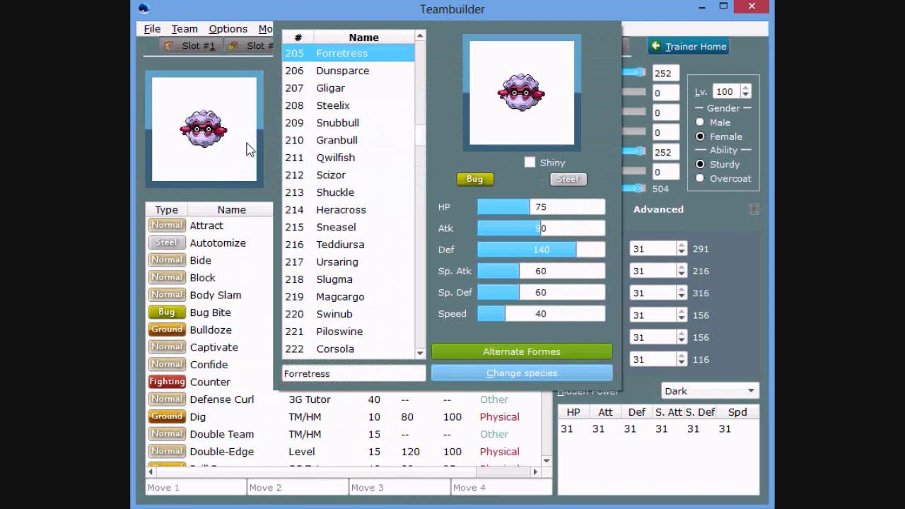
{"action": "left_click", "coordinate": [391, 180]}
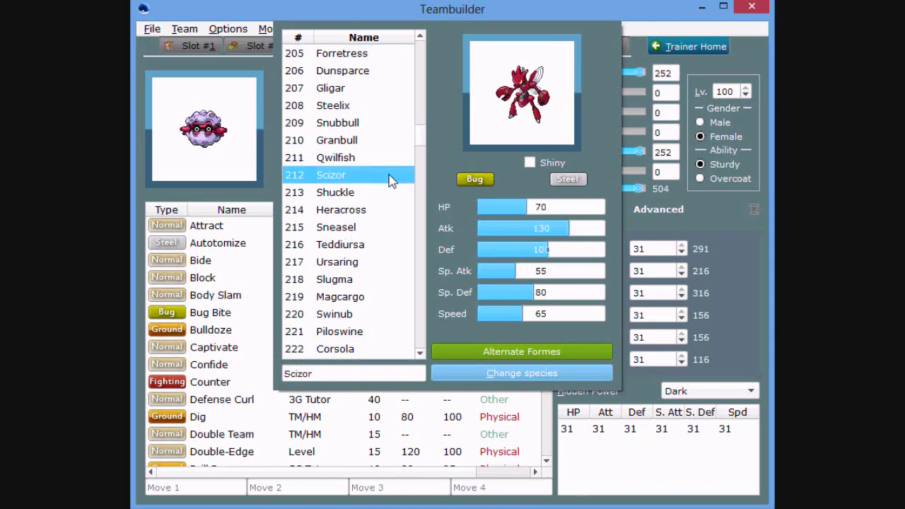
{"action": "type", "text": "ten"}
{"action": "key", "text": "Return"}
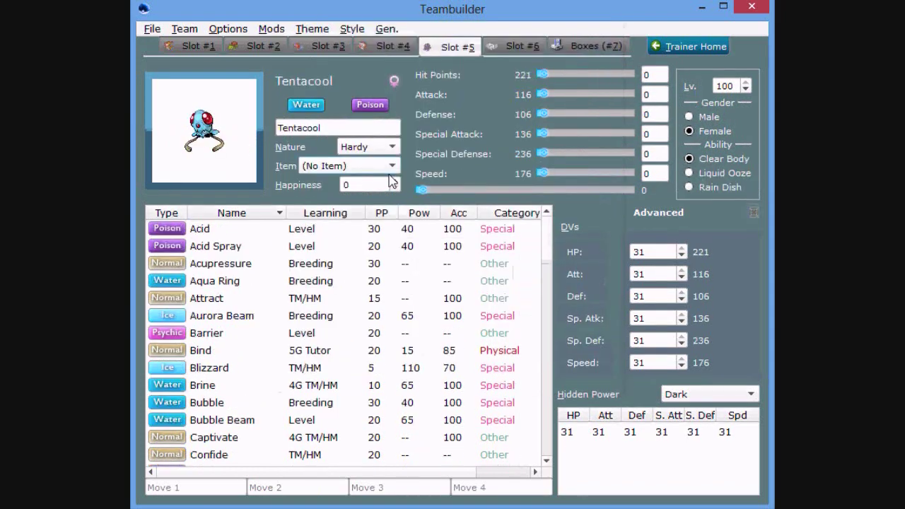
{"action": "left_click", "coordinate": [215, 89]}
{"action": "double_click", "coordinate": [326, 71]}
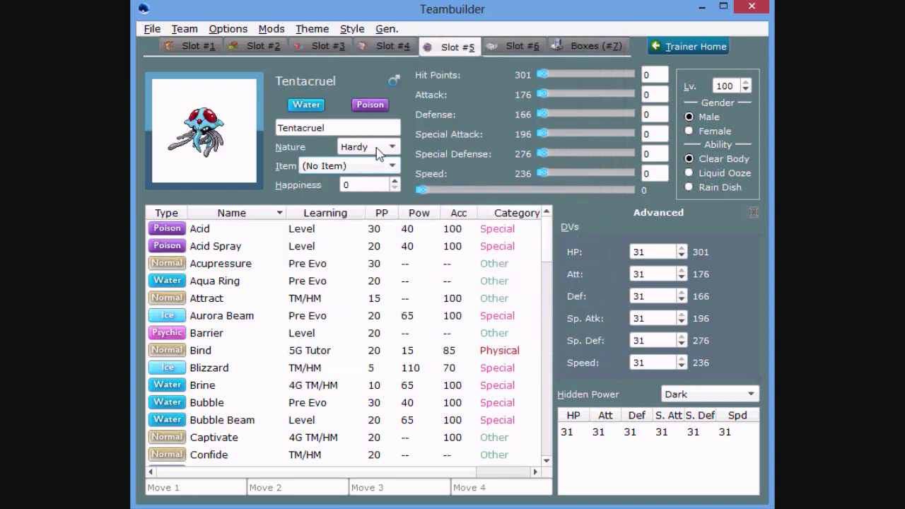
- Open Tentacruel's Smogon page from the Rapid Spin table in the web browser and examine its support set's item, ability, moves, EVs and nature
{"action": "left_click", "coordinate": [380, 159]}
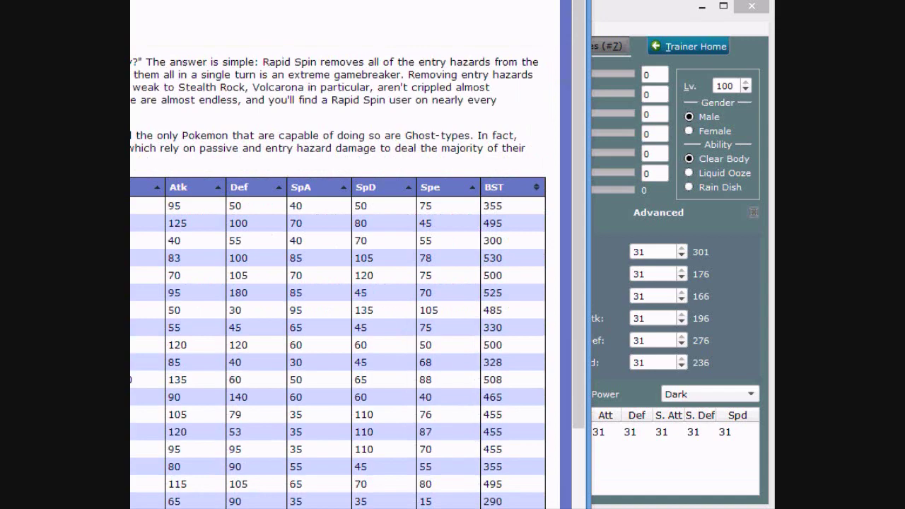
{"action": "scroll", "coordinate": [338, 255], "scroll_direction": "down", "scroll_amount": 5}
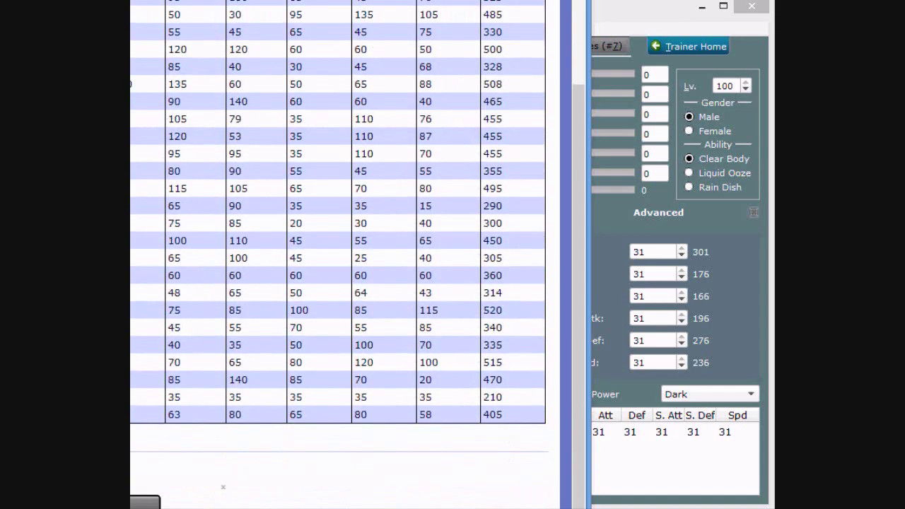
{"action": "scroll", "coordinate": [353, 205], "scroll_direction": "down", "scroll_amount": 5}
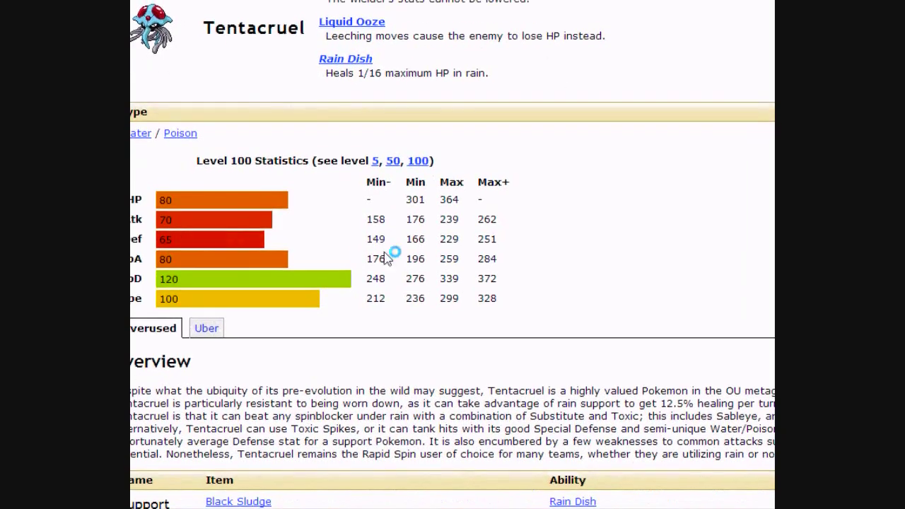
{"action": "scroll", "coordinate": [387, 259], "scroll_direction": "down", "scroll_amount": 4}
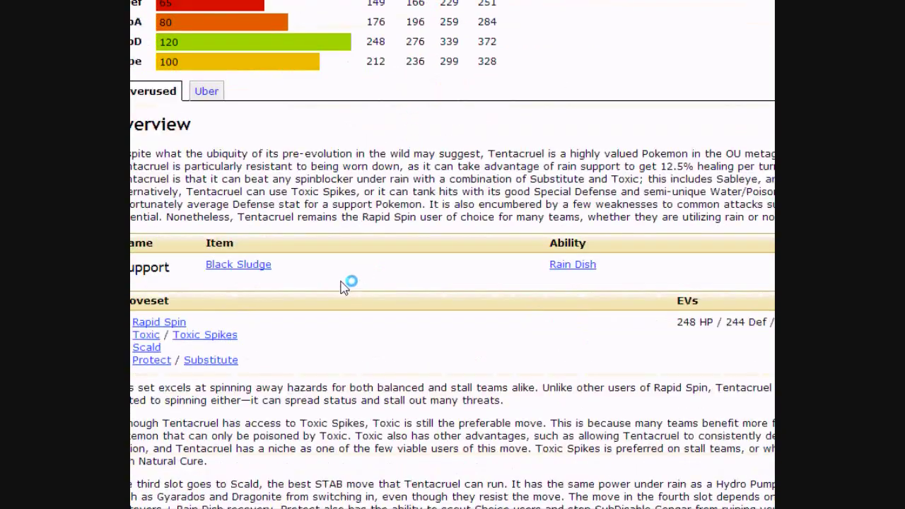
{"action": "scroll", "coordinate": [763, 338], "scroll_direction": "down", "scroll_amount": 4}
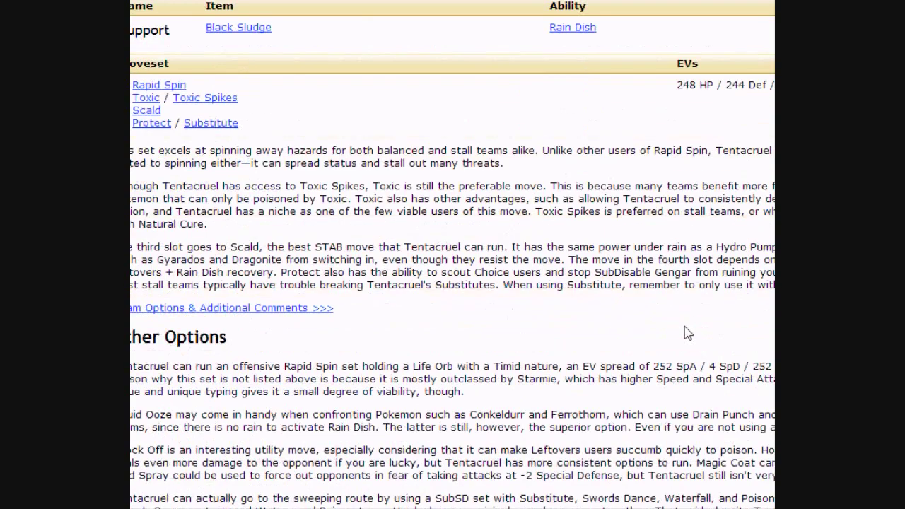
{"action": "scroll", "coordinate": [637, 353], "scroll_direction": "down", "scroll_amount": 8}
{"action": "scroll", "coordinate": [570, 376], "scroll_direction": "up", "scroll_amount": 10}
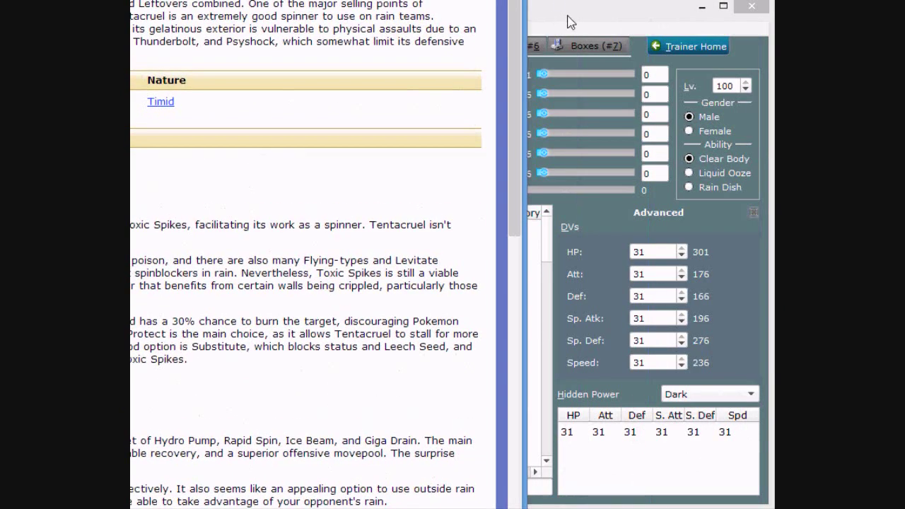
{"action": "key", "text": "alt+Tab"}
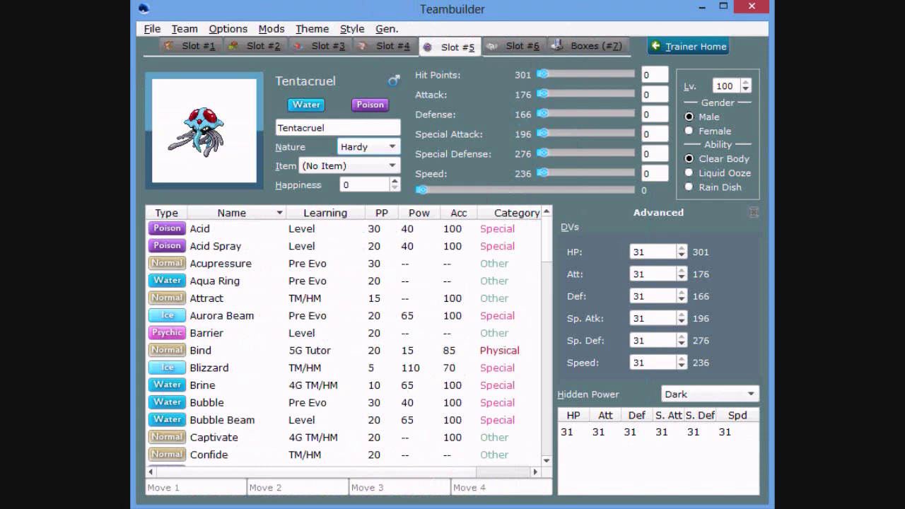
- Set Tentacruel's nature to Timid and its EVs to 248 Hit Points, 246 Special Defense and 16 Speed
{"action": "left_click", "coordinate": [349, 147]}
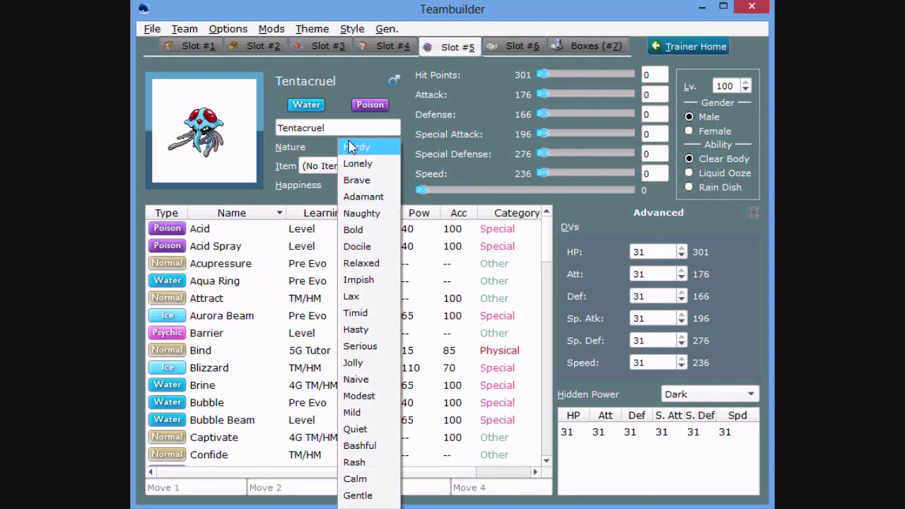
{"action": "key", "text": "t"}
{"action": "key", "text": "Return"}
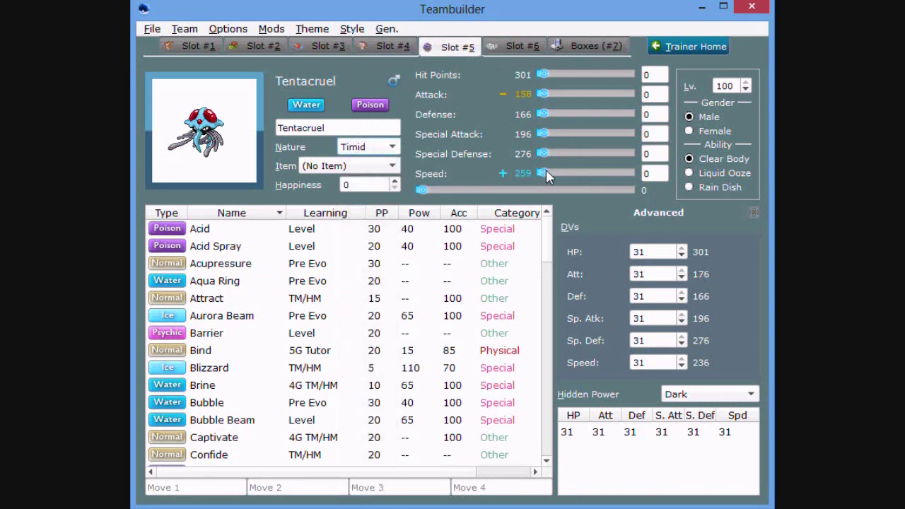
{"action": "left_click_drag", "start_coordinate": [544, 174], "coordinate": [549, 175]}
{"action": "left_click_drag", "start_coordinate": [545, 77], "coordinate": [630, 79]}
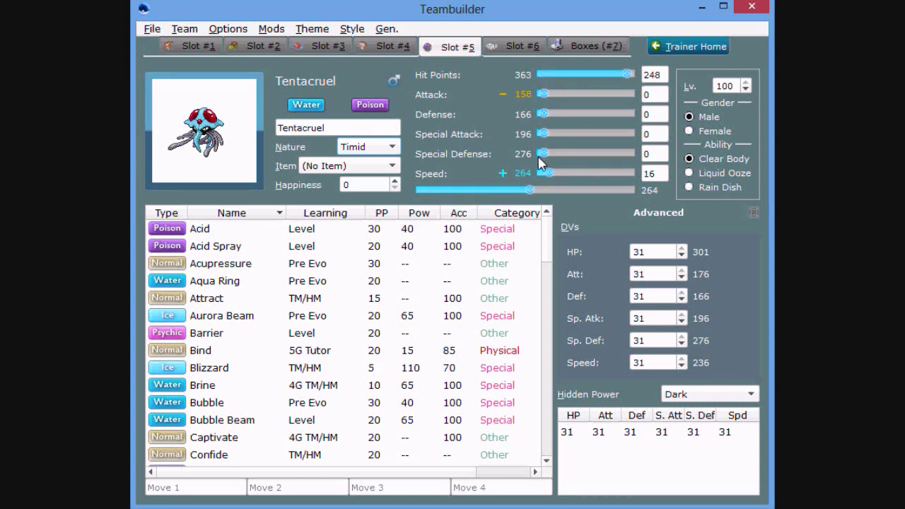
{"action": "left_click_drag", "start_coordinate": [544, 154], "coordinate": [636, 154]}
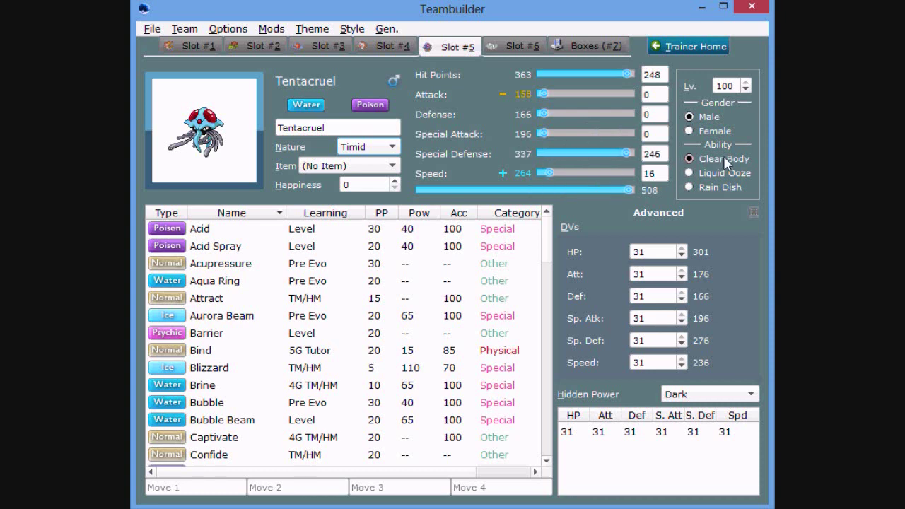
- Give Tentacruel Black Sludge as its held item
{"action": "left_click", "coordinate": [325, 166]}
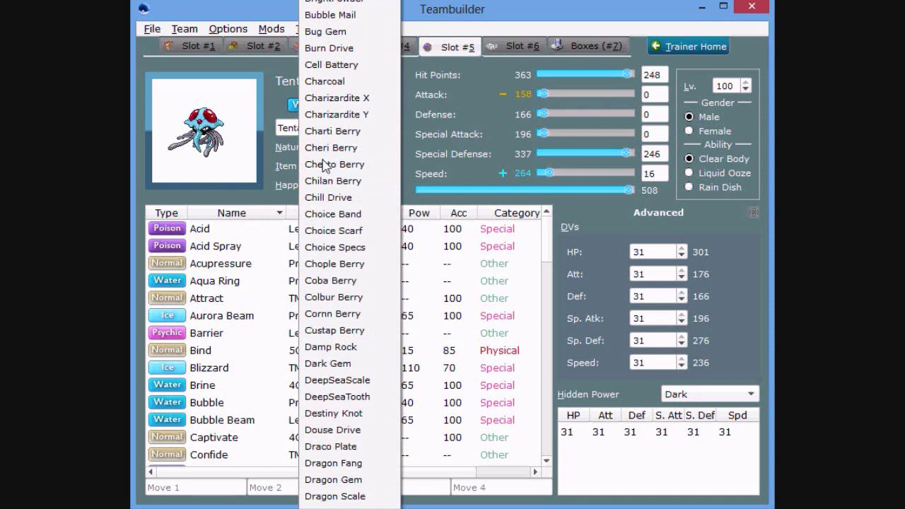
{"action": "key", "text": "Escape"}
{"action": "scroll", "coordinate": [324, 165], "scroll_direction": "down", "scroll_amount": 1}
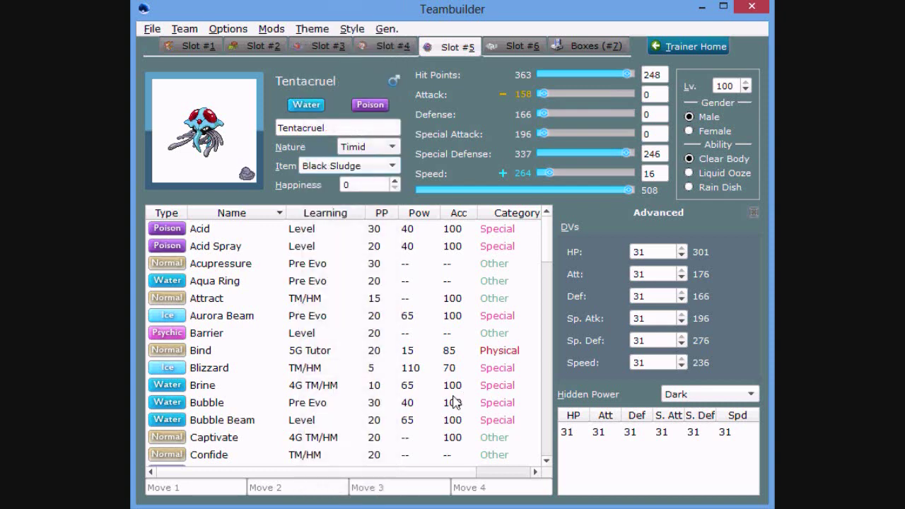
{"action": "left_click", "coordinate": [393, 388]}
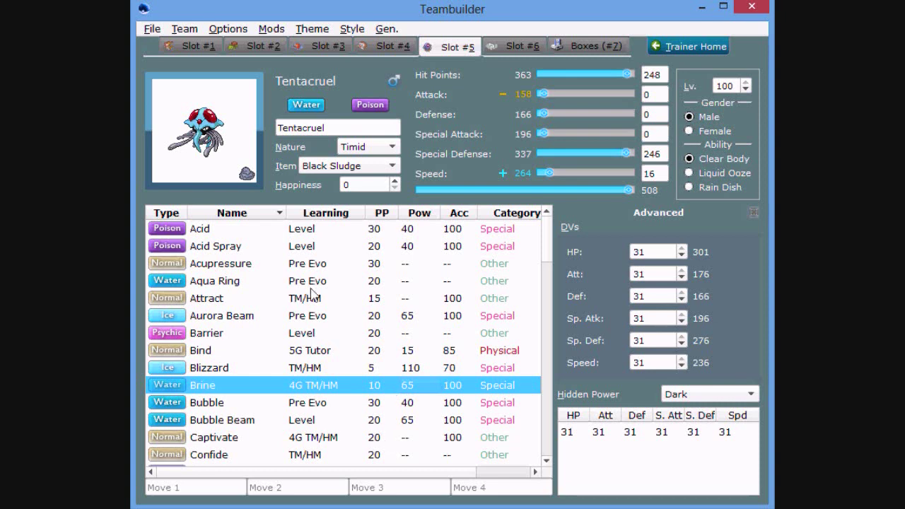
- Enter Rapid Spin as Tentacruel's first move and Scald as its second
{"action": "scroll", "coordinate": [312, 293], "scroll_direction": "down", "scroll_amount": 4}
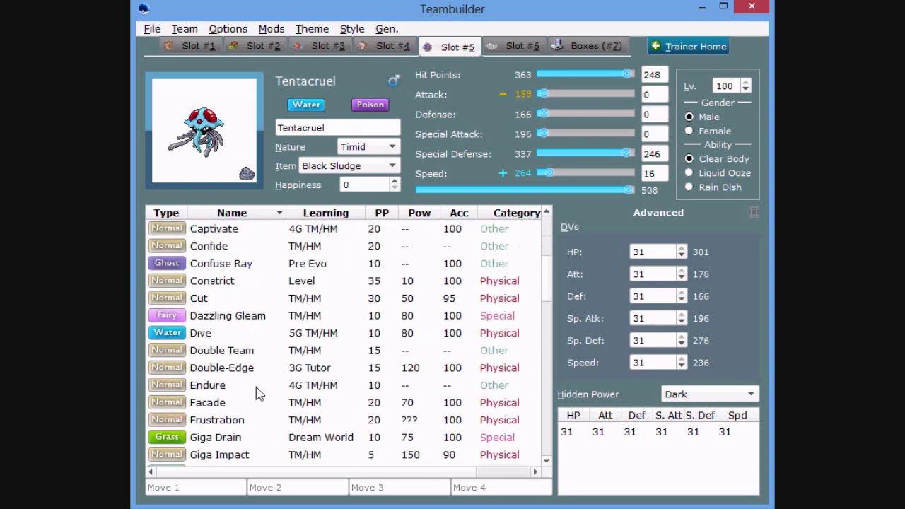
{"action": "scroll", "coordinate": [322, 350], "scroll_direction": "down", "scroll_amount": 6}
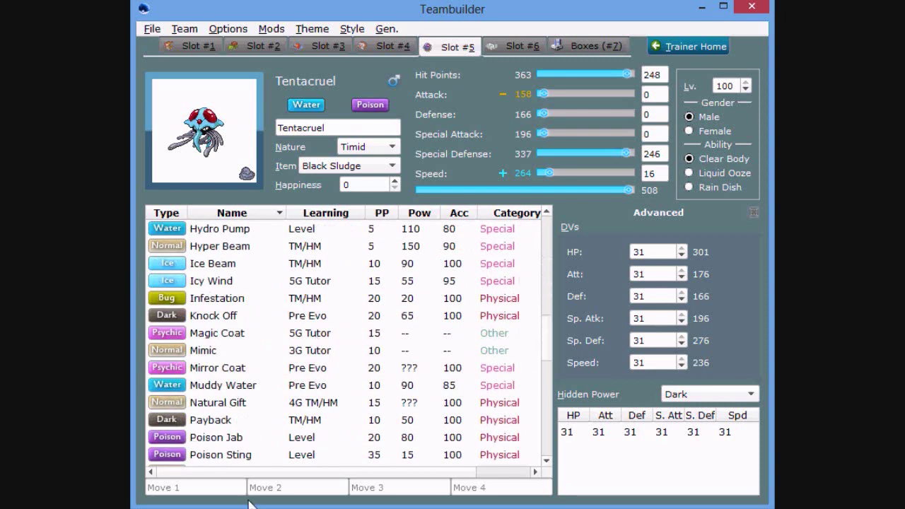
{"action": "left_click", "coordinate": [219, 486]}
{"action": "type", "text": "rai"}
{"action": "key", "text": "BackSpace"}
{"action": "key", "text": "BackSpace"}
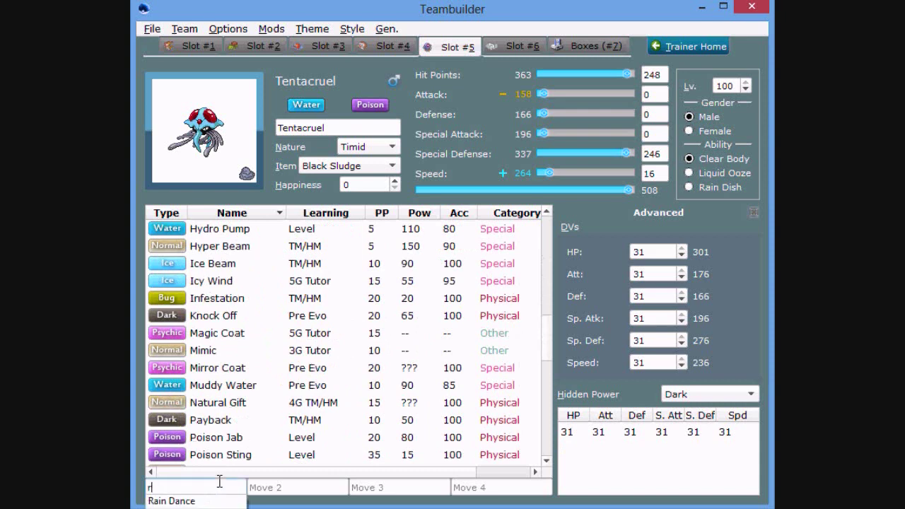
{"action": "type", "text": "apid"}
{"action": "key", "text": "Return"}
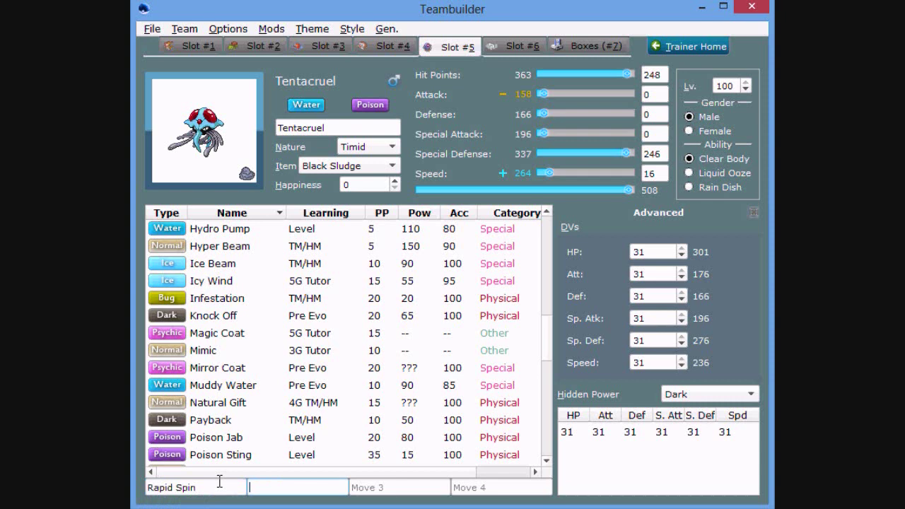
{"action": "type", "text": "scald"}
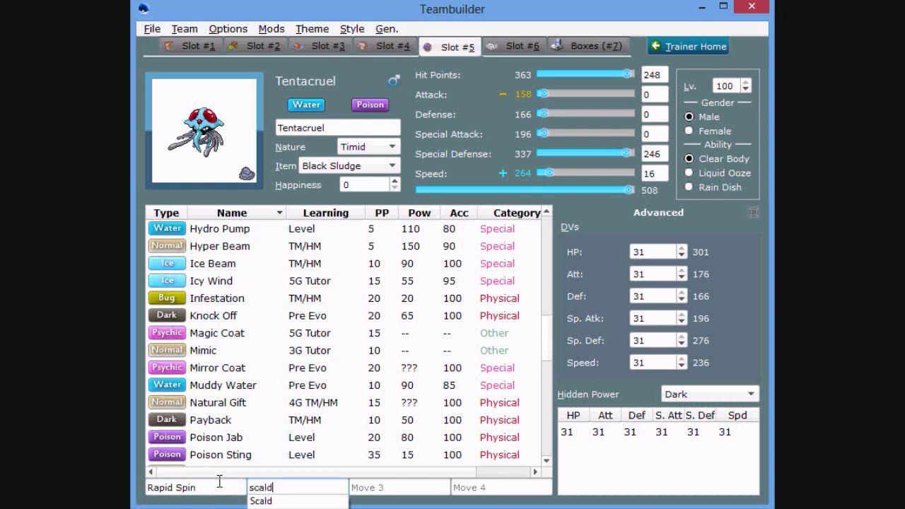
{"action": "key", "text": "Return"}
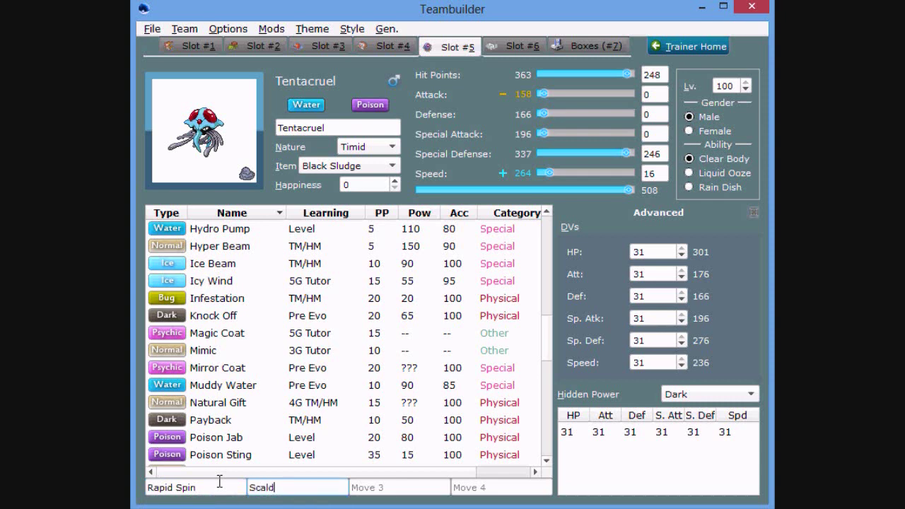
- Assign Knock Off from the list of learnable moves as Tentacruel's third move
{"action": "left_click", "coordinate": [397, 481]}
{"action": "scroll", "coordinate": [363, 423], "scroll_direction": "up", "scroll_amount": 2}
{"action": "scroll", "coordinate": [364, 423], "scroll_direction": "down", "scroll_amount": 2}
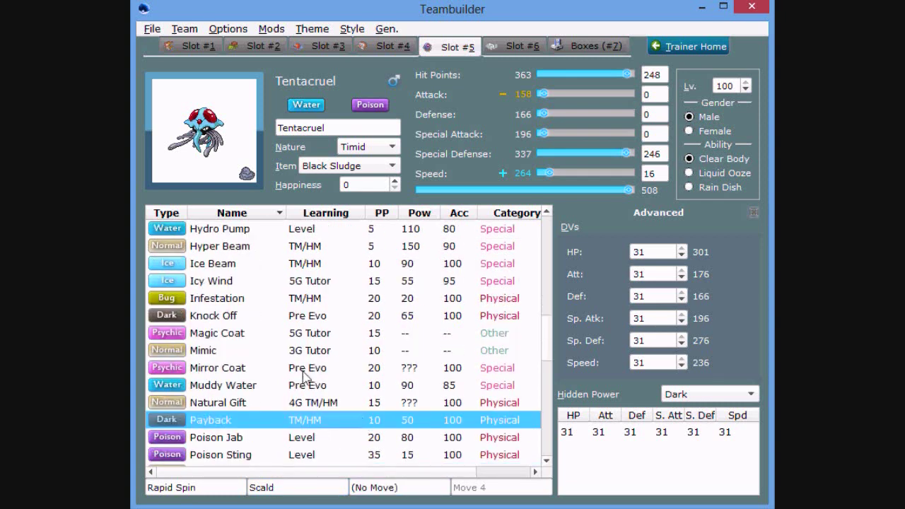
{"action": "left_click", "coordinate": [251, 318]}
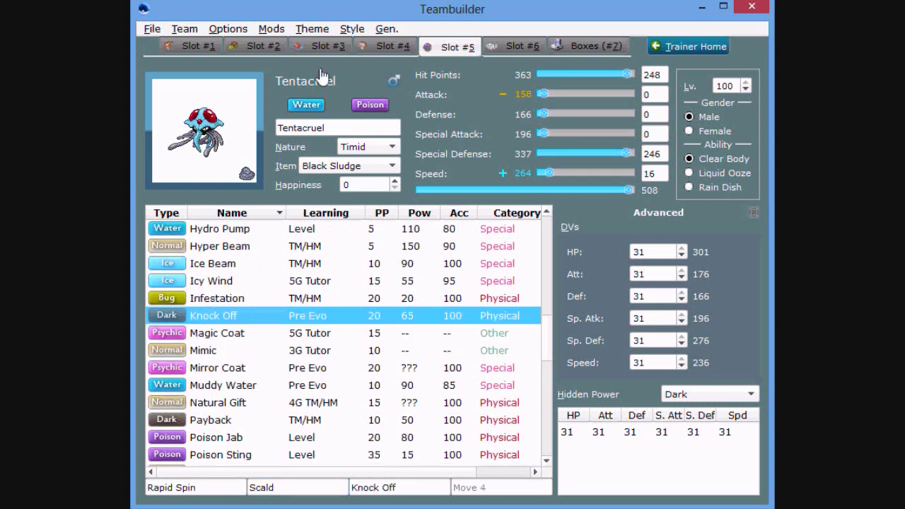
- Glance at Venusaur's set and examine Tentacruel's full list of learnable moves for a fourth move
{"action": "left_click", "coordinate": [259, 47]}
{"action": "left_click", "coordinate": [472, 51]}
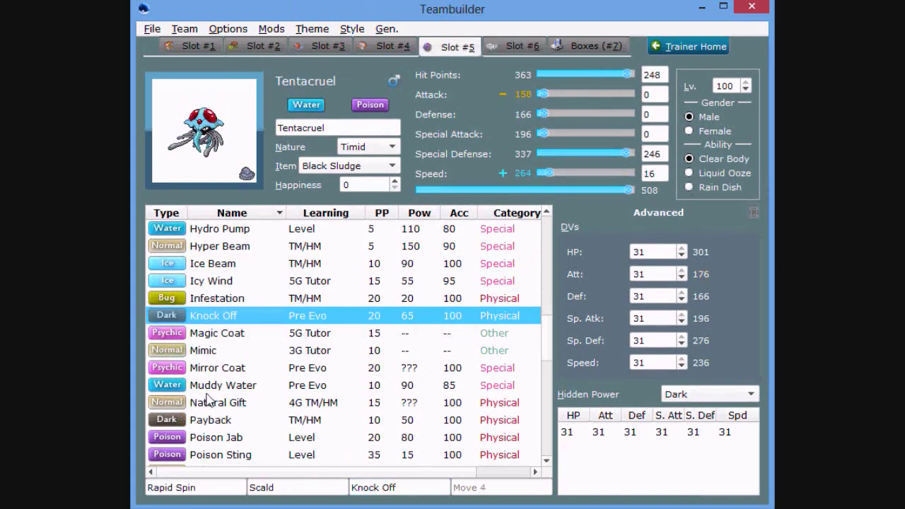
{"action": "scroll", "coordinate": [203, 400], "scroll_direction": "up", "scroll_amount": 10}
{"action": "scroll", "coordinate": [207, 400], "scroll_direction": "down", "scroll_amount": 6}
{"action": "scroll", "coordinate": [206, 400], "scroll_direction": "down", "scroll_amount": 14}
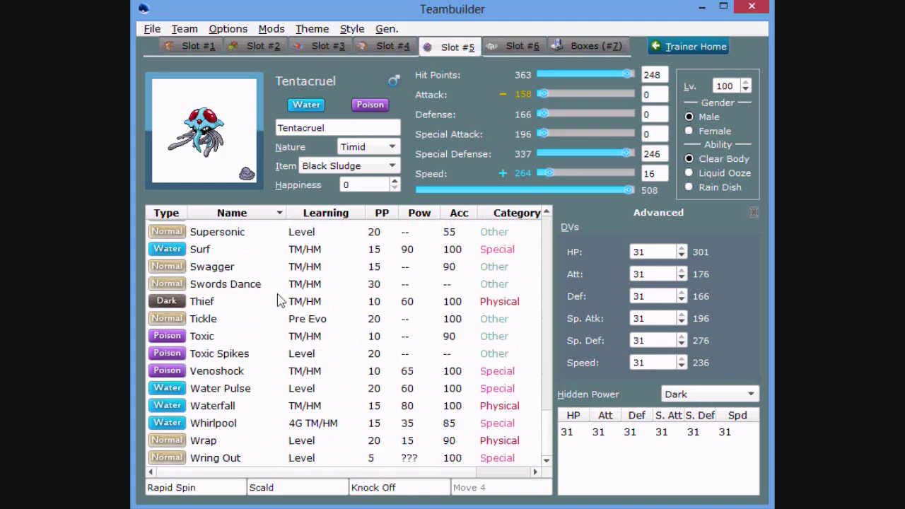
{"action": "scroll", "coordinate": [253, 351], "scroll_direction": "up", "scroll_amount": 8}
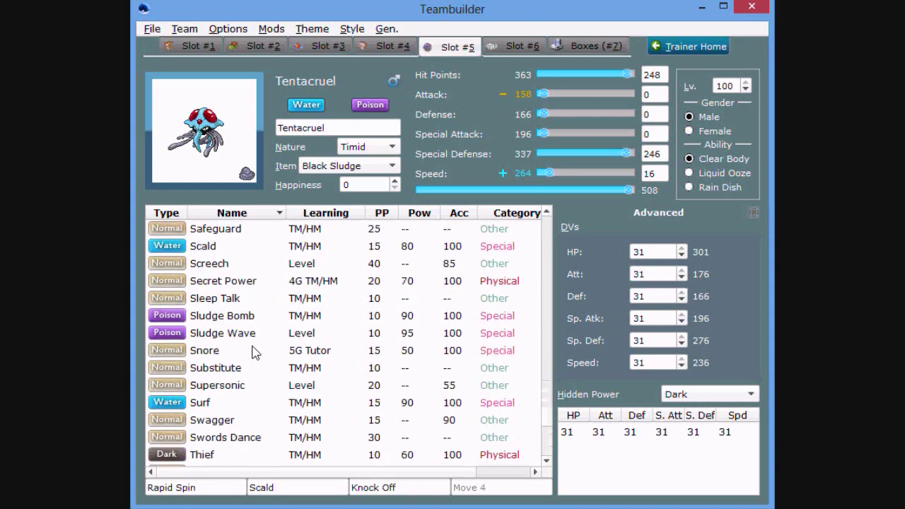
{"action": "scroll", "coordinate": [253, 352], "scroll_direction": "up", "scroll_amount": 12}
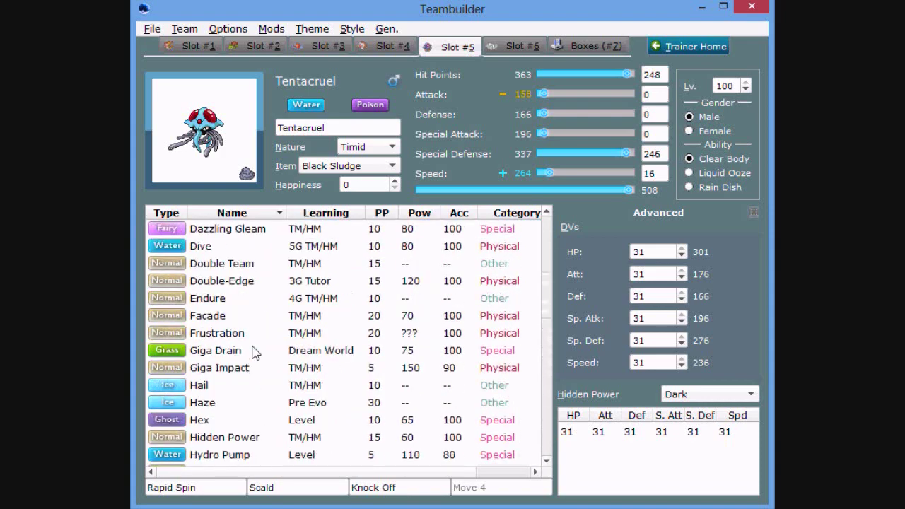
{"action": "scroll", "coordinate": [253, 352], "scroll_direction": "down", "scroll_amount": 10}
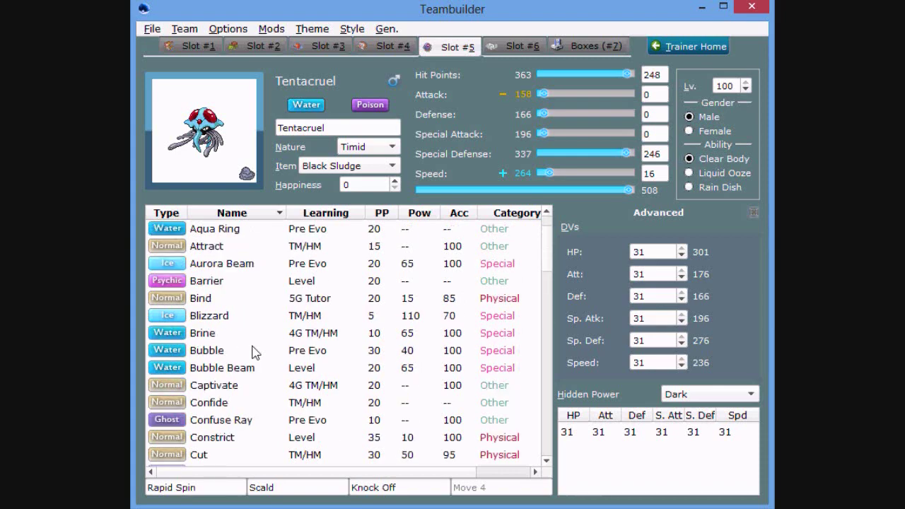
{"action": "scroll", "coordinate": [253, 354], "scroll_direction": "up", "scroll_amount": 4}
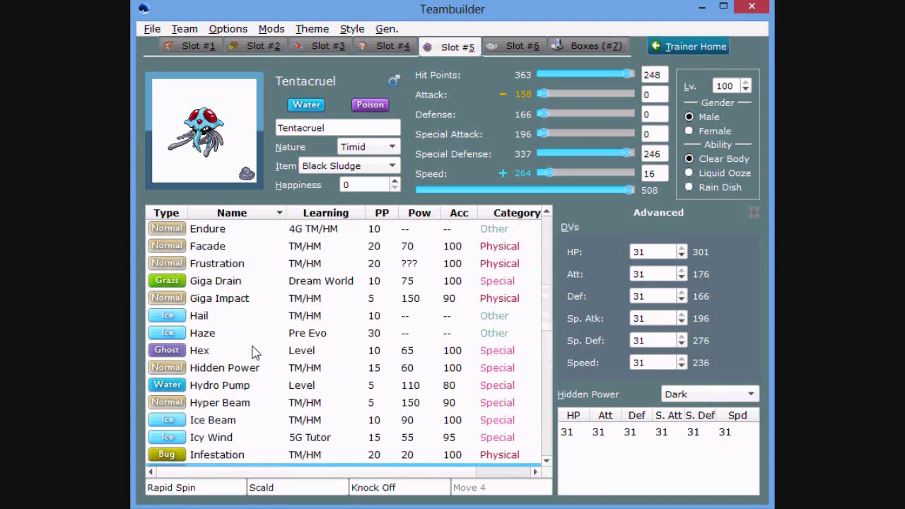
{"action": "scroll", "coordinate": [253, 368], "scroll_direction": "down", "scroll_amount": 4}
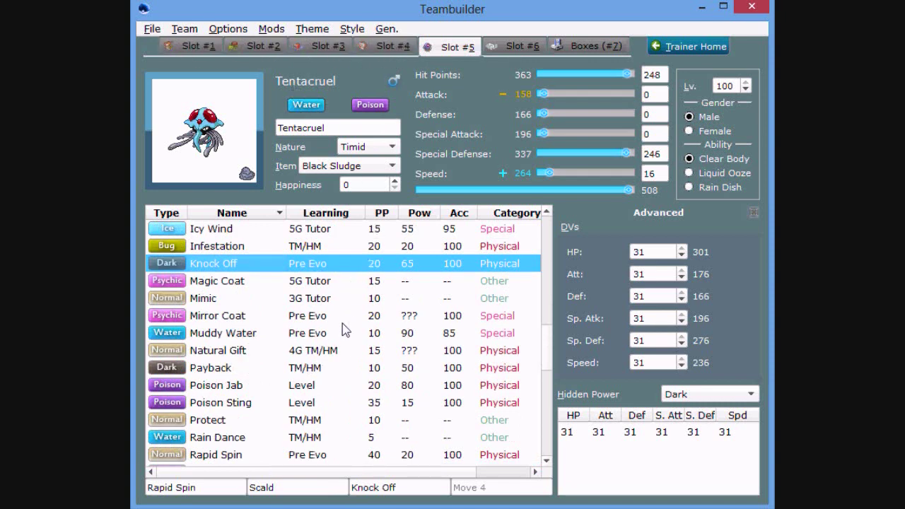
{"action": "scroll", "coordinate": [311, 334], "scroll_direction": "down", "scroll_amount": 4}
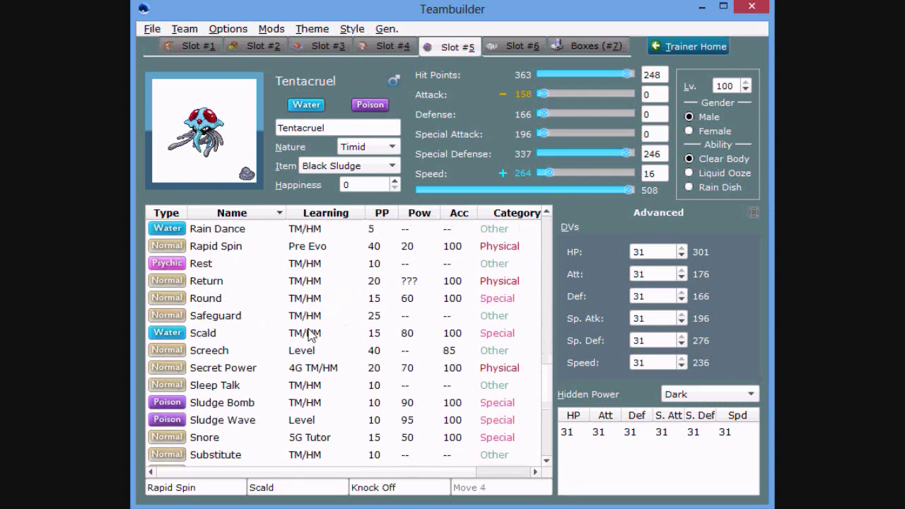
- Review the sets of the first four team members, from Infernape to Mamoswine, and return to Tentacruel
{"action": "left_click", "coordinate": [209, 46]}
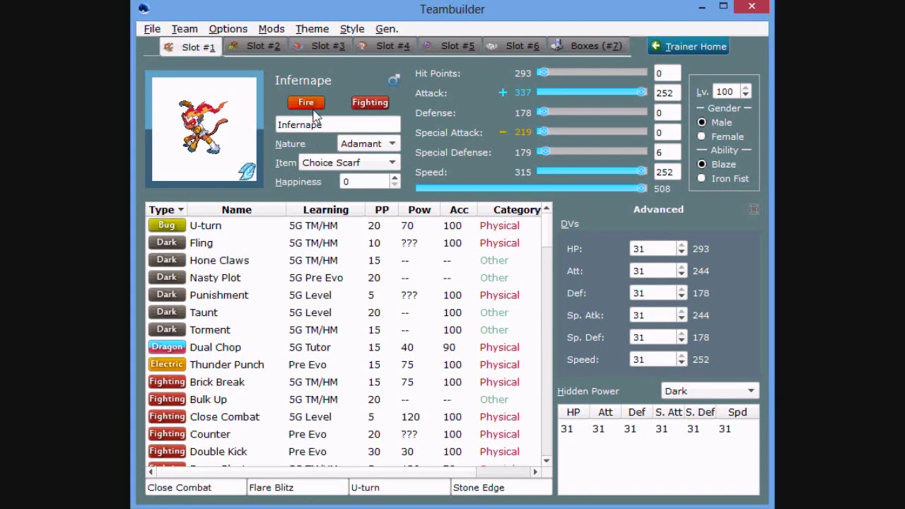
{"action": "left_click", "coordinate": [260, 47]}
{"action": "left_click", "coordinate": [326, 46]}
{"action": "left_click", "coordinate": [389, 47]}
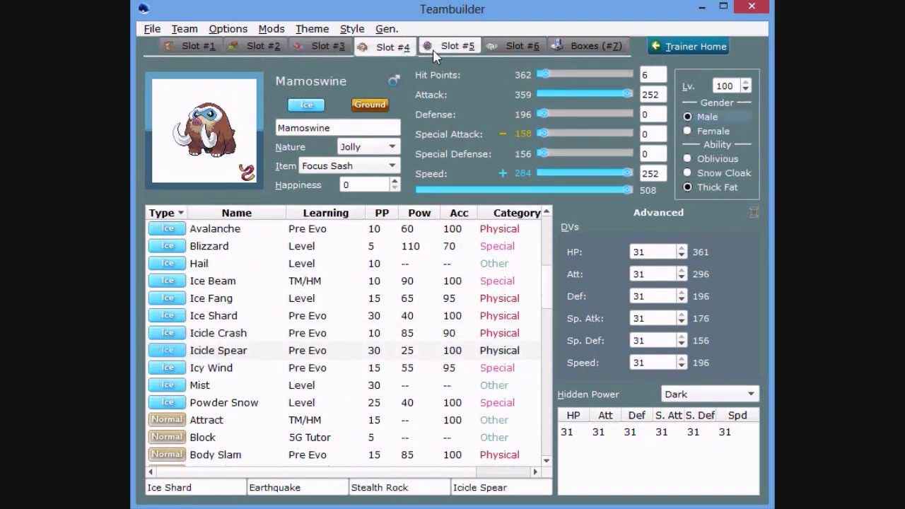
{"action": "left_click", "coordinate": [433, 53]}
- Add Sludge Wave as Tentacruel's fourth move and 2 Special Attack EVs, keeping Clear Body as its ability after trying Rain Dish
{"action": "left_click", "coordinate": [243, 422]}
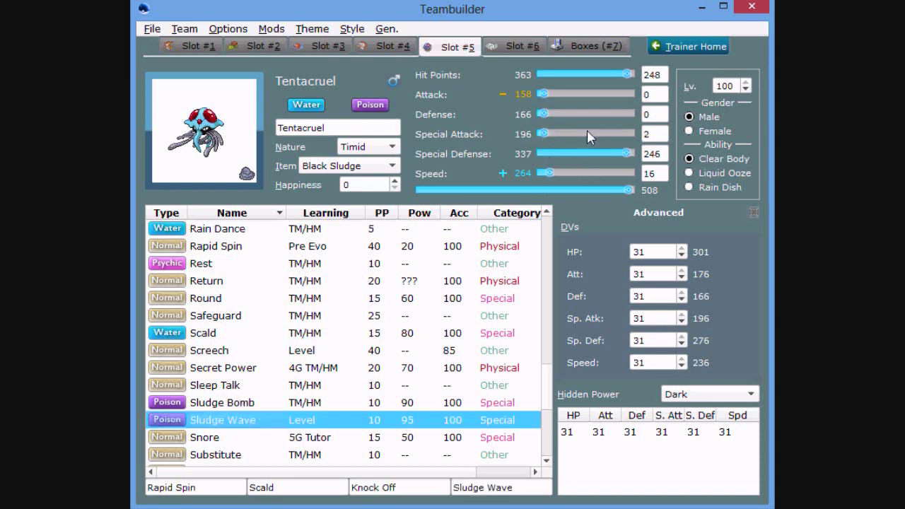
{"action": "left_click", "coordinate": [696, 188]}
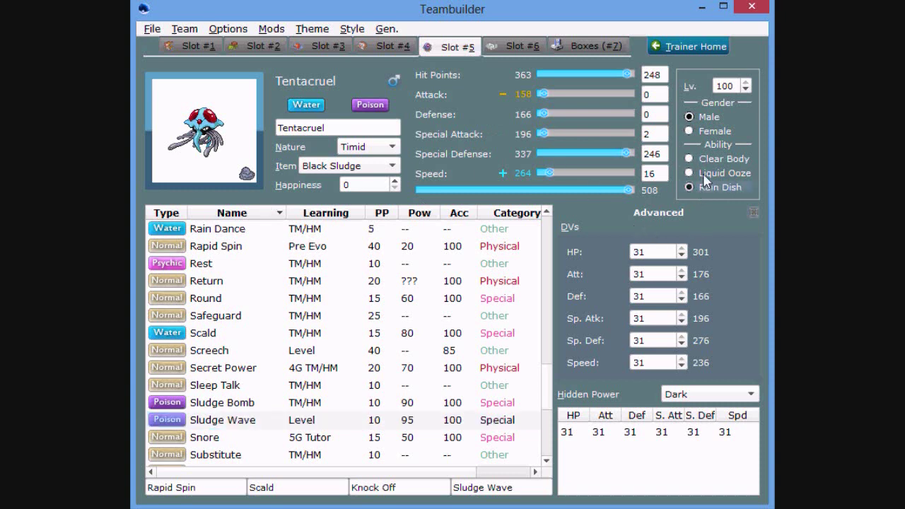
{"action": "mouse_move", "coordinate": [705, 181]}
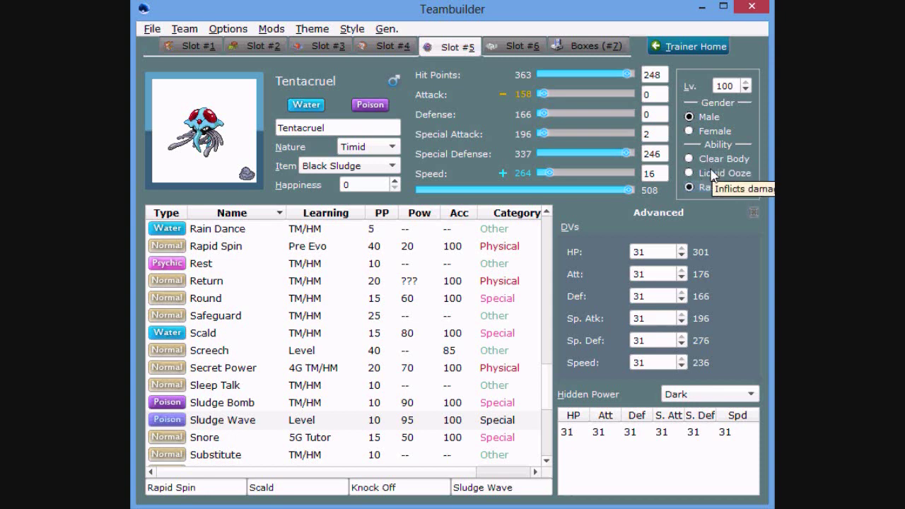
{"action": "left_click", "coordinate": [712, 161]}
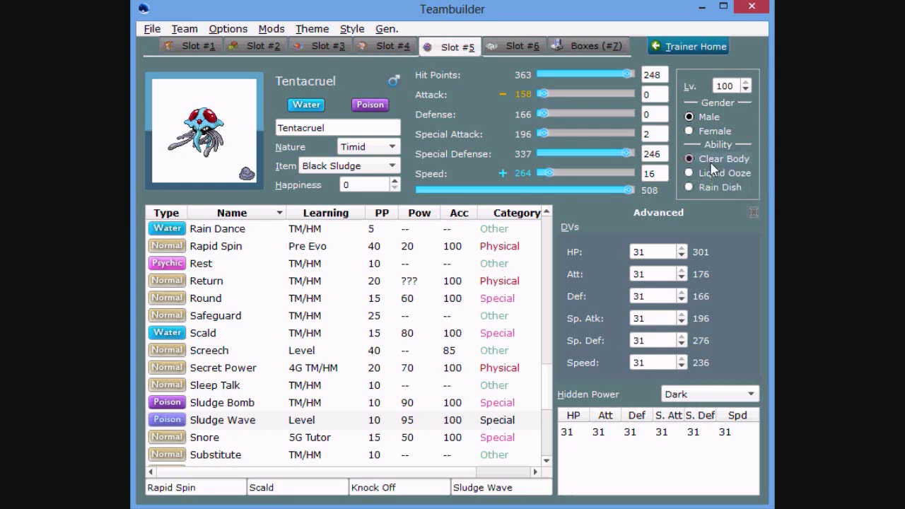
{"action": "left_click", "coordinate": [511, 43]}
{"action": "left_click", "coordinate": [212, 97]}
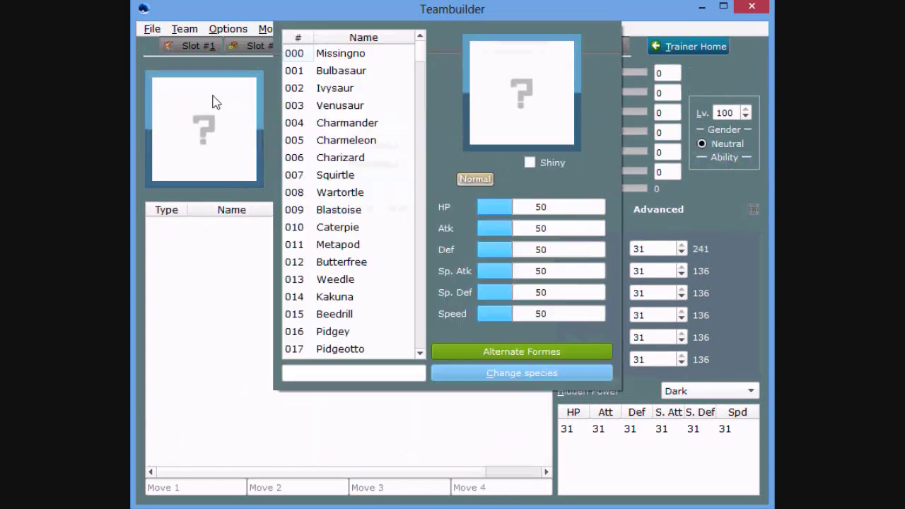
{"action": "left_click", "coordinate": [201, 152]}
{"action": "left_click", "coordinate": [473, 47]}
{"action": "left_click", "coordinate": [507, 48]}
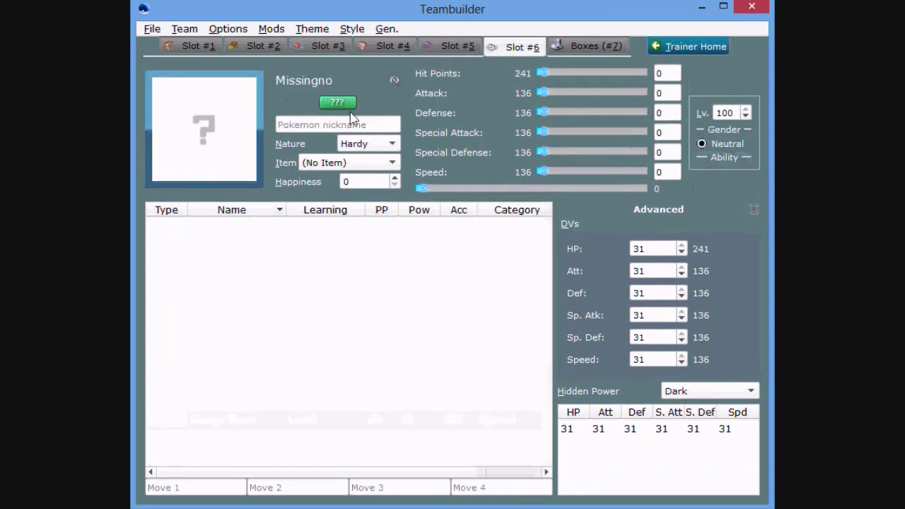
{"action": "left_click", "coordinate": [240, 135]}
{"action": "left_click", "coordinate": [216, 314]}
- Replace Tentacruel's fourth move, Sludge Wave, with Toxic Spikes
{"action": "left_click", "coordinate": [447, 50]}
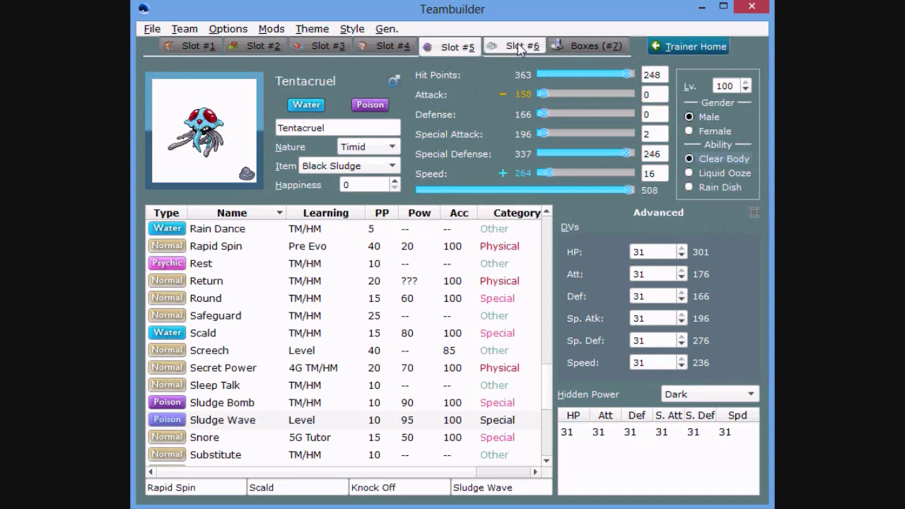
{"action": "left_click_drag", "start_coordinate": [529, 484], "coordinate": [354, 485]}
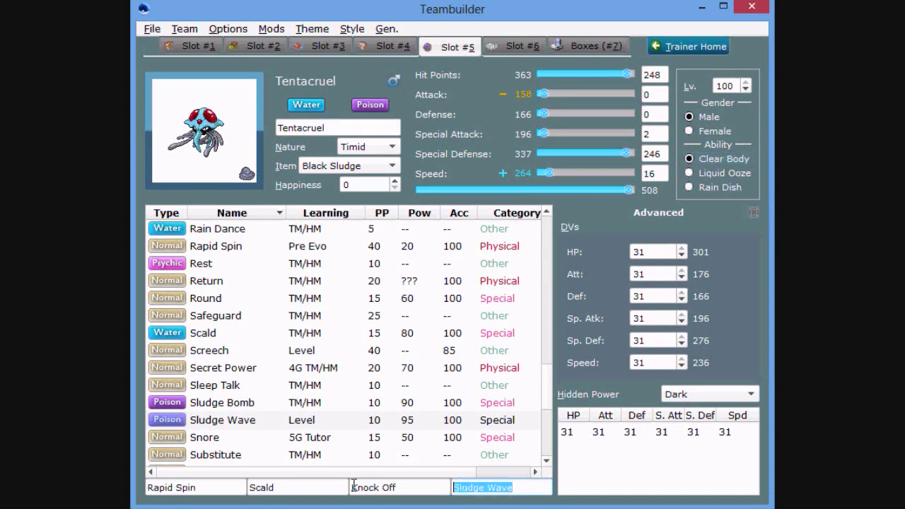
{"action": "type", "text": "toxi"}
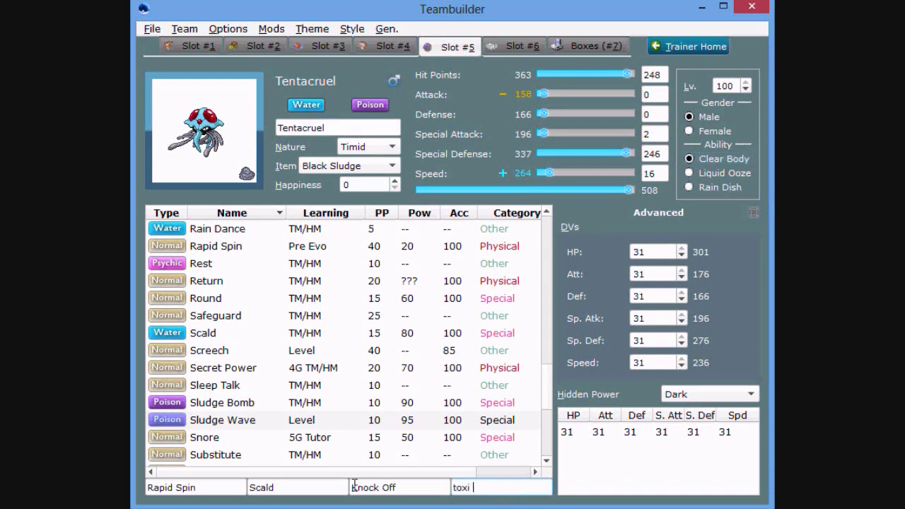
{"action": "type", "text": "c spikes"}
{"action": "key", "text": "Return"}
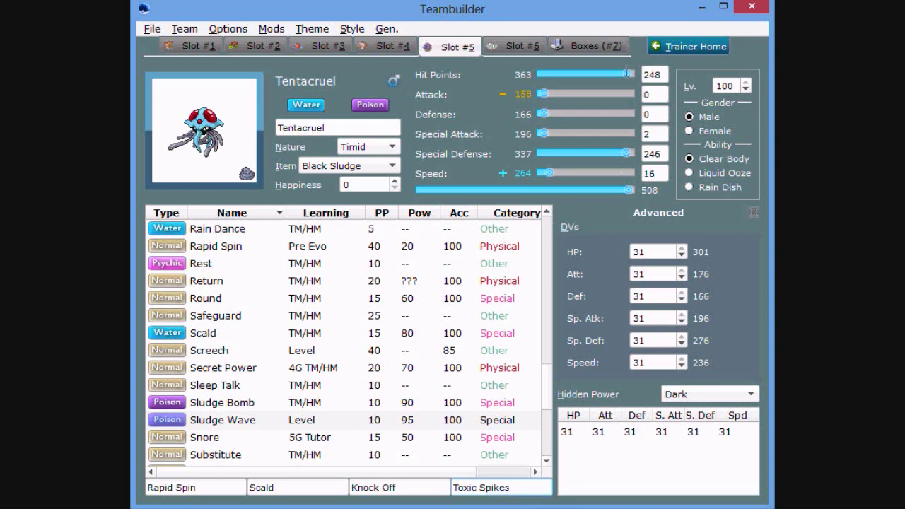
- Review the sets of the existing team members, including Venusaur, Tentacruel and Infernape, and return to the empty sixth slot
{"action": "left_click", "coordinate": [491, 49]}
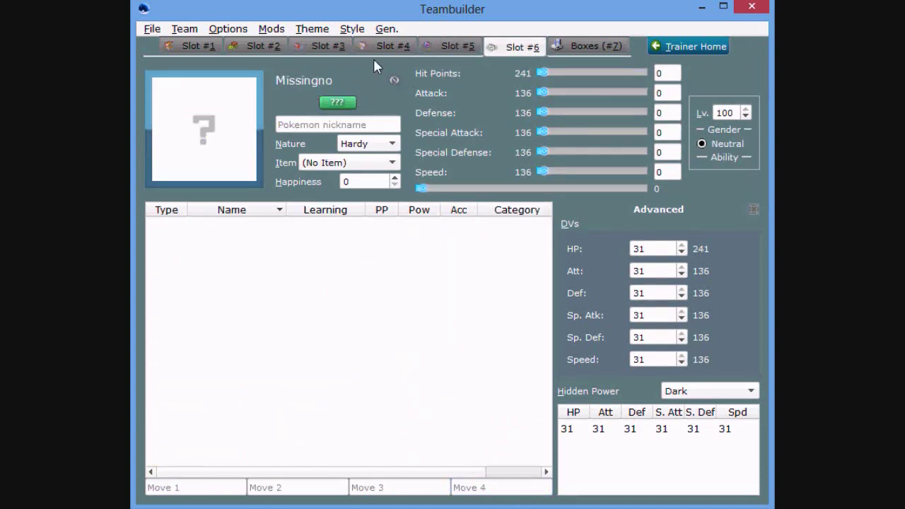
{"action": "left_click", "coordinate": [263, 46]}
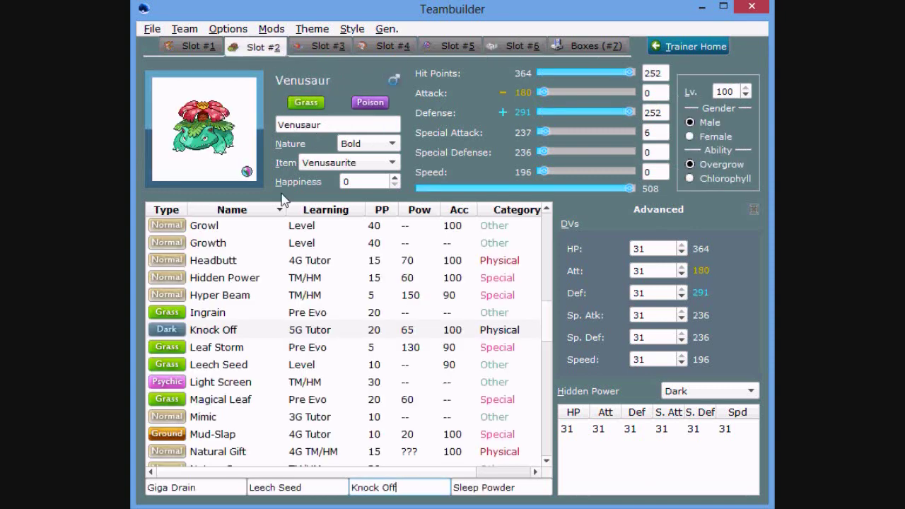
{"action": "left_click", "coordinate": [329, 47]}
{"action": "left_click", "coordinate": [453, 47]}
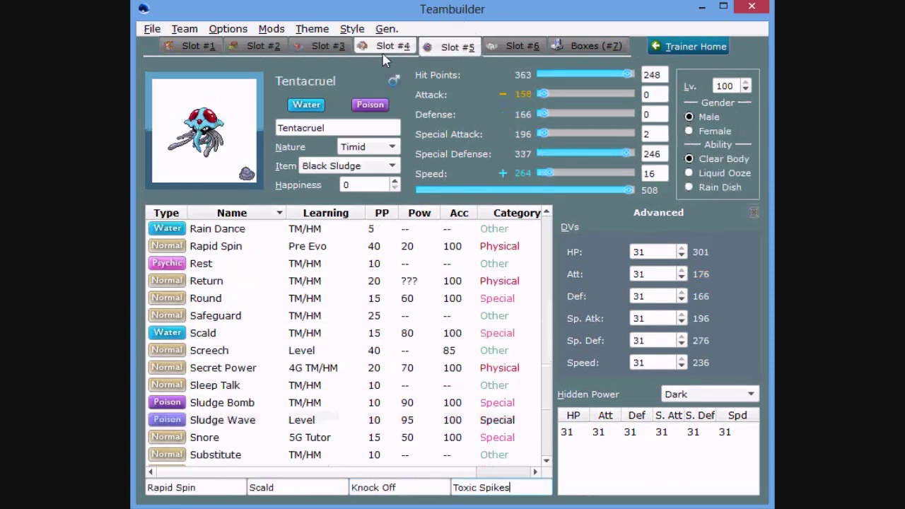
{"action": "left_click", "coordinate": [382, 53]}
{"action": "left_click", "coordinate": [198, 52]}
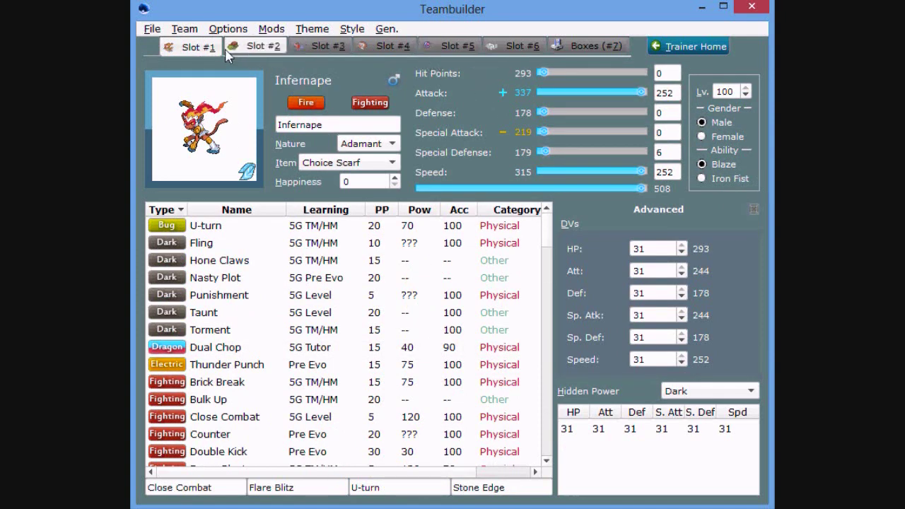
{"action": "left_click", "coordinate": [510, 48]}
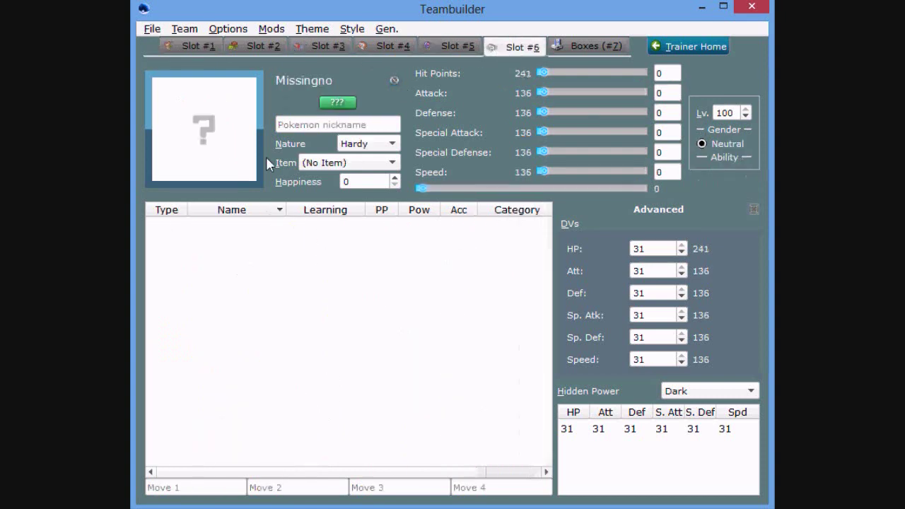
- Browse the species list for a possible sixth team member and close it without changing the species
{"action": "left_click", "coordinate": [262, 162]}
{"action": "left_click", "coordinate": [342, 194]}
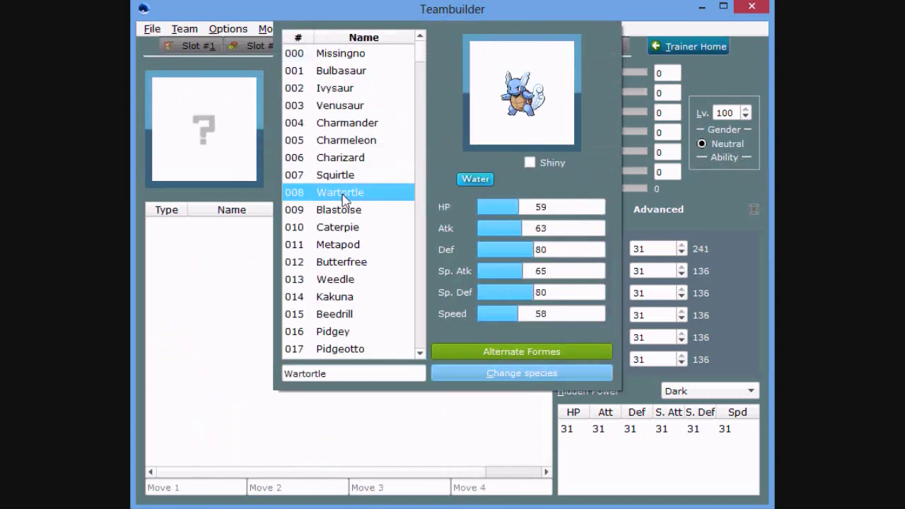
{"action": "left_click", "coordinate": [181, 237]}
{"action": "left_click", "coordinate": [235, 135]}
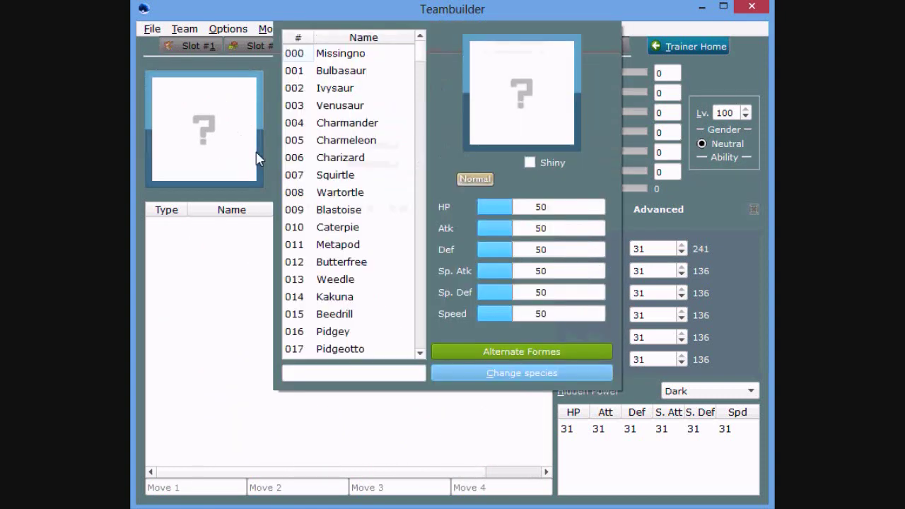
{"action": "scroll", "coordinate": [323, 172], "scroll_direction": "down", "scroll_amount": 20}
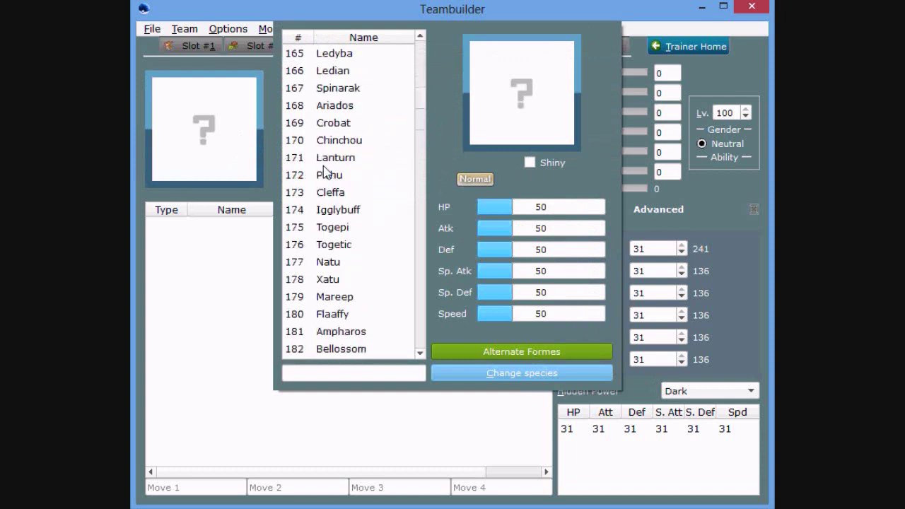
{"action": "scroll", "coordinate": [324, 172], "scroll_direction": "down", "scroll_amount": 20}
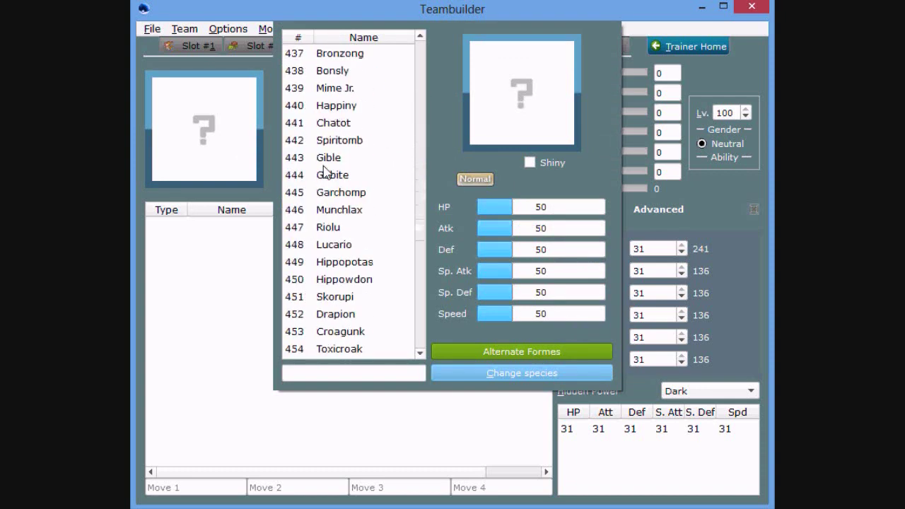
{"action": "scroll", "coordinate": [324, 172], "scroll_direction": "down", "scroll_amount": 1}
{"action": "scroll", "coordinate": [324, 172], "scroll_direction": "down", "scroll_amount": 17}
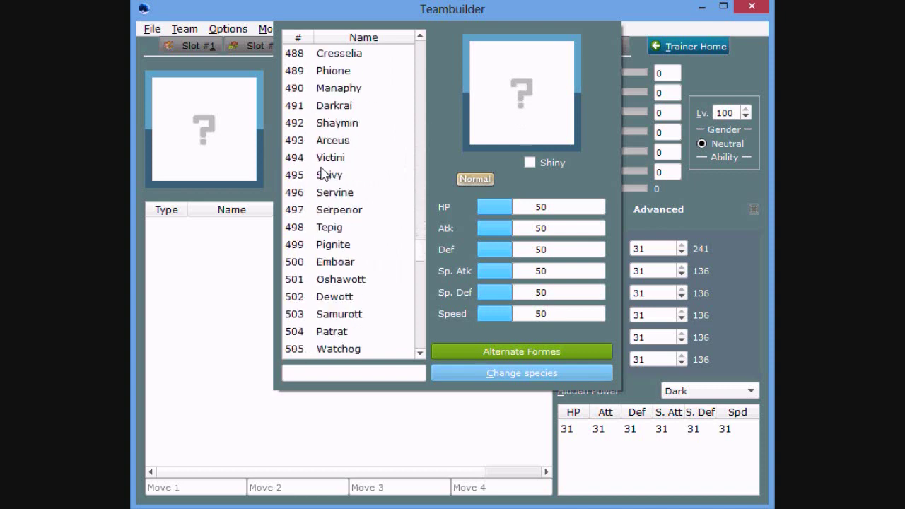
{"action": "scroll", "coordinate": [323, 172], "scroll_direction": "up", "scroll_amount": 3}
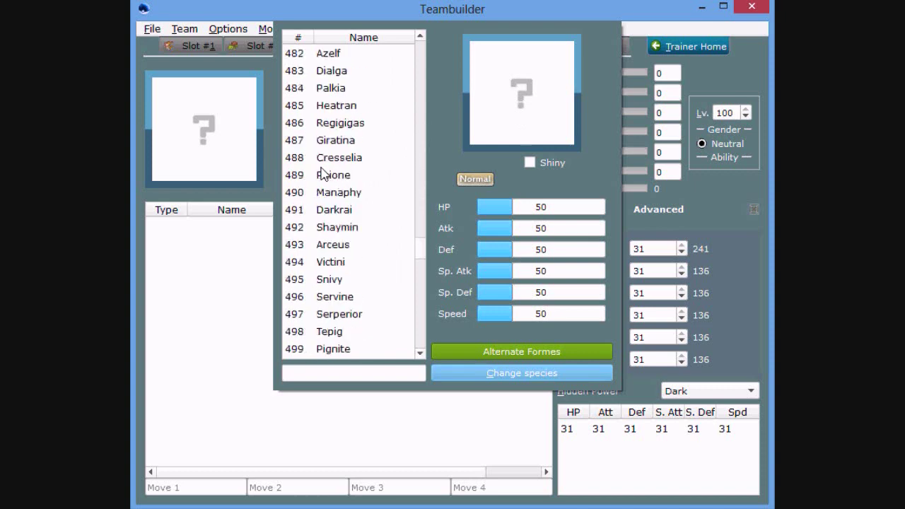
{"action": "scroll", "coordinate": [321, 174], "scroll_direction": "up", "scroll_amount": 5}
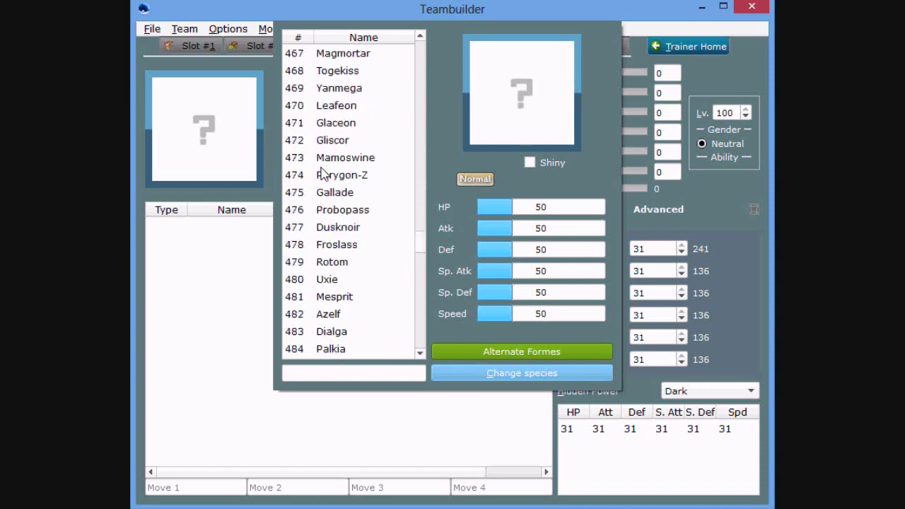
{"action": "scroll", "coordinate": [321, 173], "scroll_direction": "down", "scroll_amount": 6}
{"action": "scroll", "coordinate": [319, 174], "scroll_direction": "up", "scroll_amount": 5}
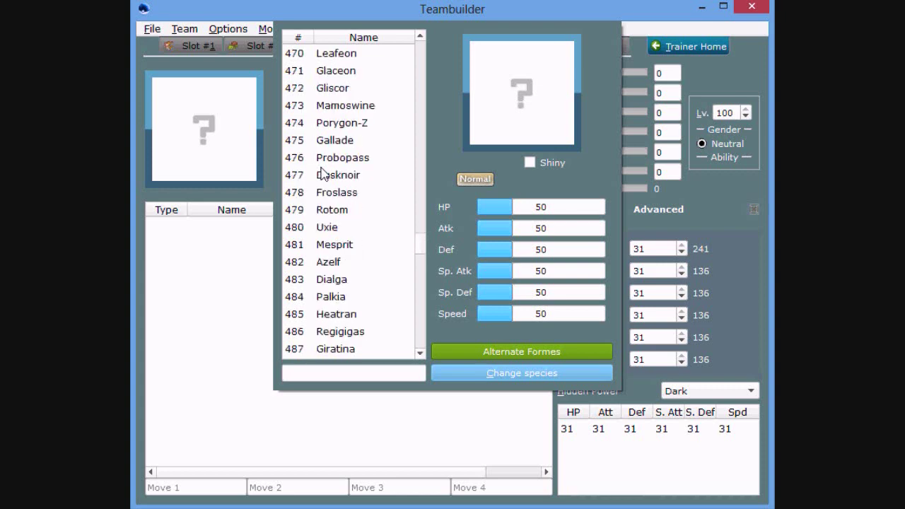
{"action": "left_click", "coordinate": [241, 251]}
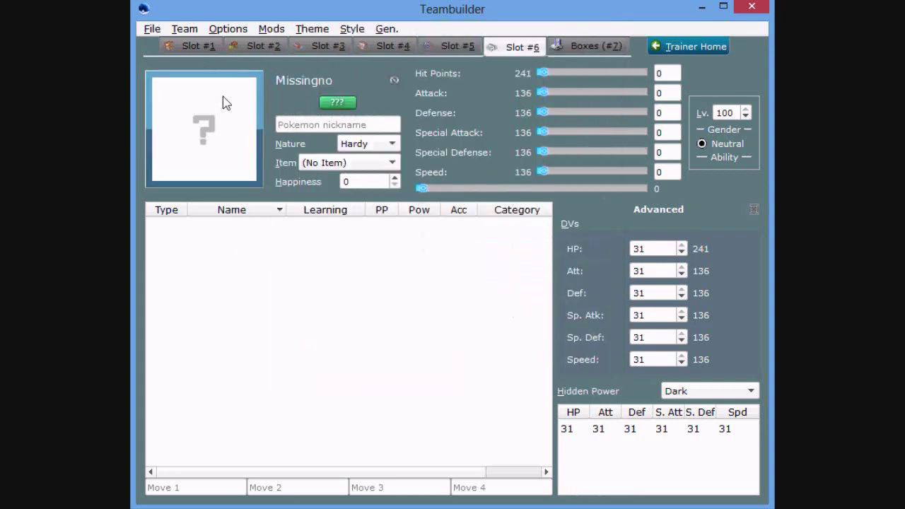
- Find Salamence in the species list and set it as the sixth team member
{"action": "left_click", "coordinate": [229, 170]}
{"action": "left_click", "coordinate": [353, 193]}
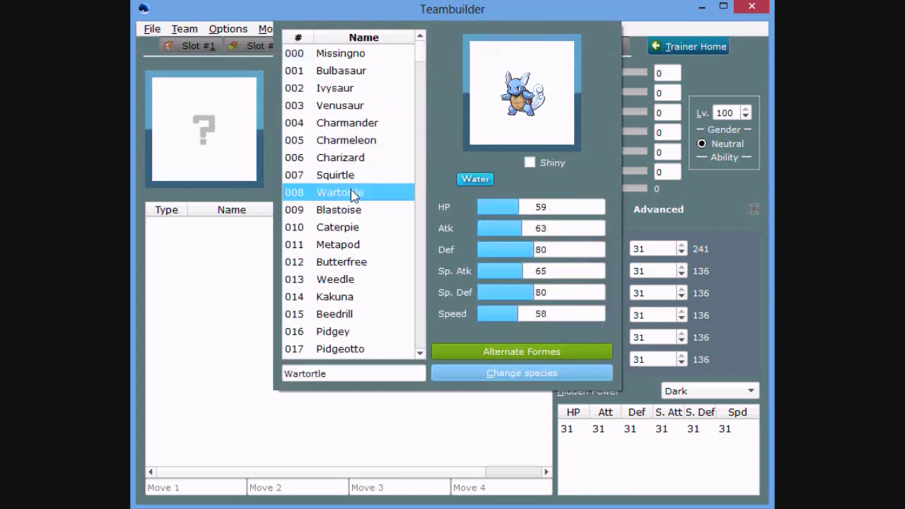
{"action": "key", "text": "Page_Down"}
{"action": "key", "text": "Page_Down"}
{"action": "key", "text": "Page_Down"}
{"action": "key", "text": "Page_Down"}
{"action": "key", "text": "Page_Down"}
{"action": "key", "text": "Page_Down"}
{"action": "key", "text": "Page_Down"}
{"action": "key", "text": "Page_Down"}
{"action": "key", "text": "Page_Down"}
{"action": "key", "text": "Page_Down"}
{"action": "key", "text": "Page_Down"}
{"action": "key", "text": "Page_Down"}
{"action": "key", "text": "Page_Down"}
{"action": "key", "text": "Page_Down"}
{"action": "key", "text": "Page_Down"}
{"action": "key", "text": "Page_Down"}
{"action": "key", "text": "Page_Down"}
{"action": "key", "text": "Page_Down"}
{"action": "key", "text": "Page_Down"}
{"action": "key", "text": "Page_Down"}
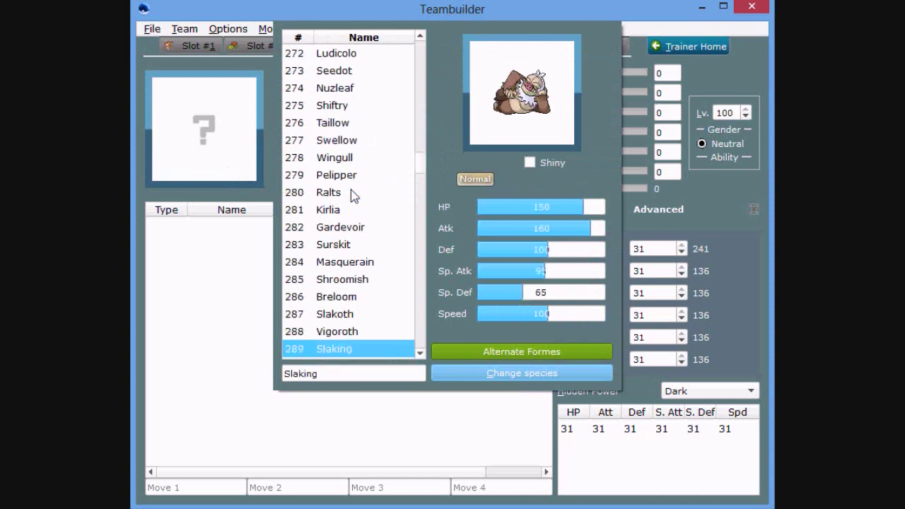
{"action": "key", "text": "Return"}
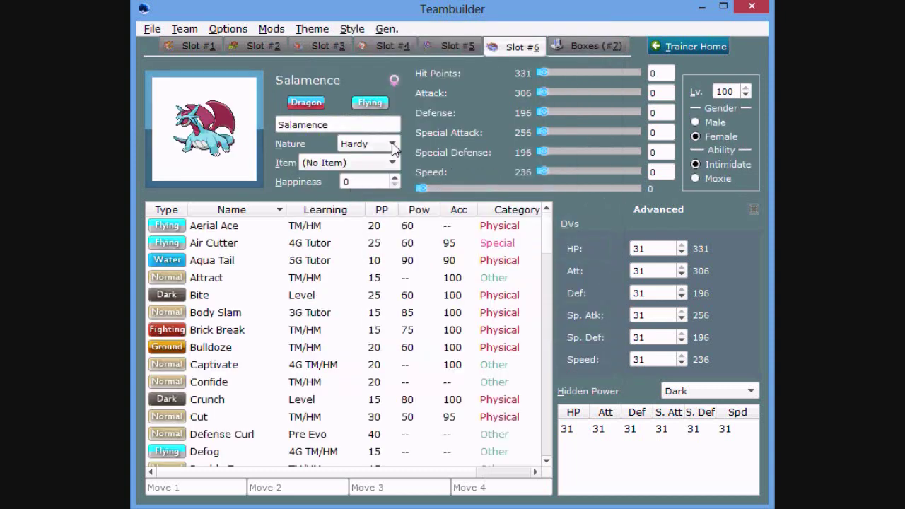
- Switch to the web browser, look through Salamence's strategy page for its recommended sets, and return to the Teambuilder
{"action": "key", "text": "alt+Tab"}
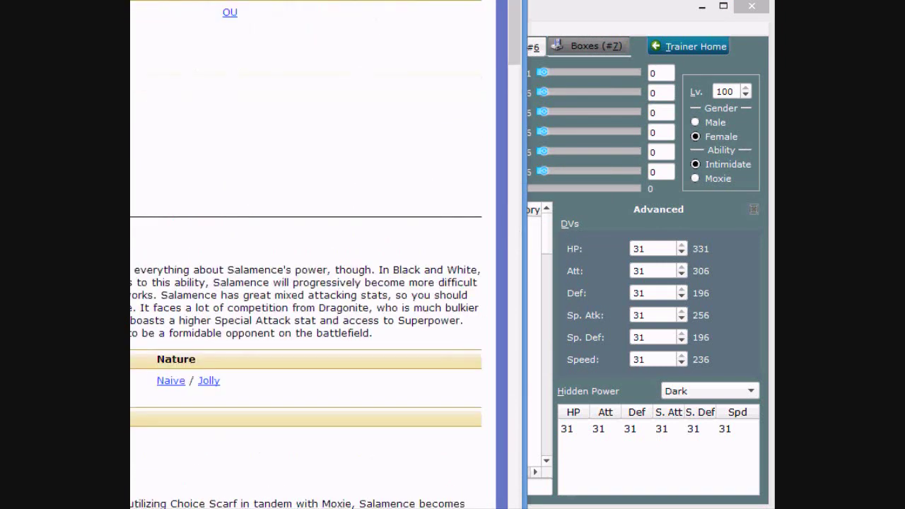
{"action": "scroll", "coordinate": [307, 255], "scroll_direction": "down", "scroll_amount": 6}
{"action": "scroll", "coordinate": [306, 254], "scroll_direction": "down", "scroll_amount": 2}
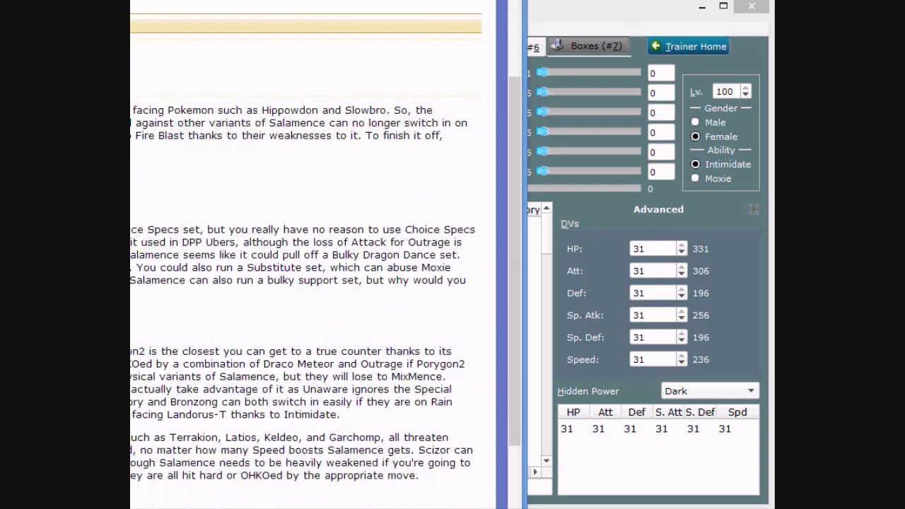
{"action": "left_click", "coordinate": [591, 16]}
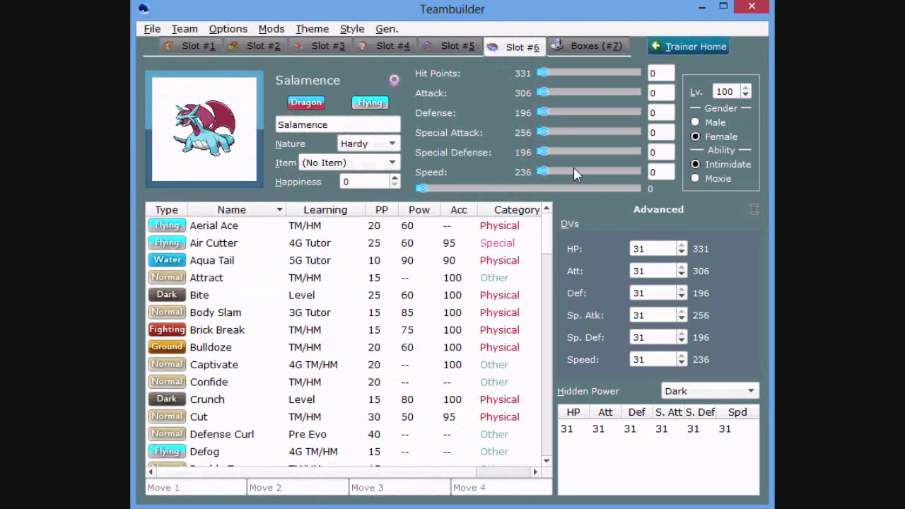
- Give Salamence 64 Attack, 192 Special Attack and 252 Speed EVs and a Naive nature
{"action": "left_click_drag", "start_coordinate": [549, 176], "coordinate": [718, 177]}
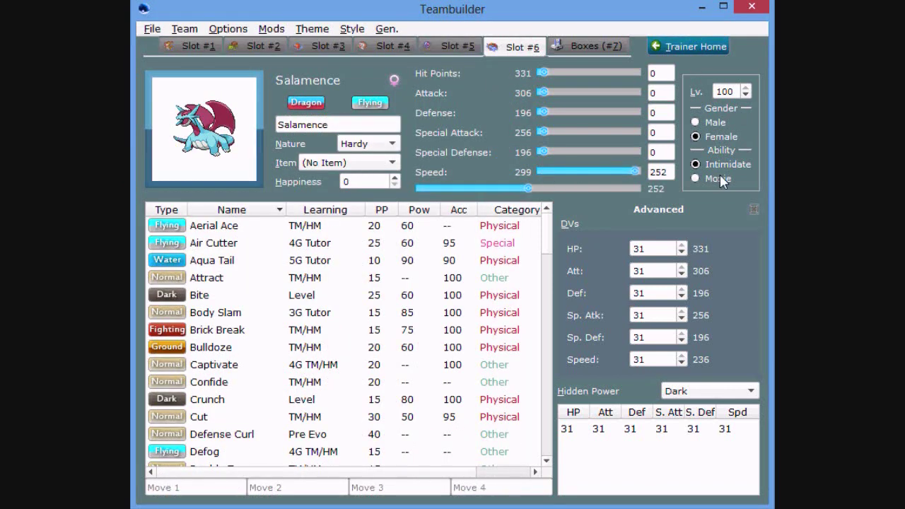
{"action": "left_click", "coordinate": [558, 92]}
{"action": "left_click_drag", "start_coordinate": [551, 93], "coordinate": [567, 90]}
{"action": "left_click_drag", "start_coordinate": [543, 133], "coordinate": [613, 133]}
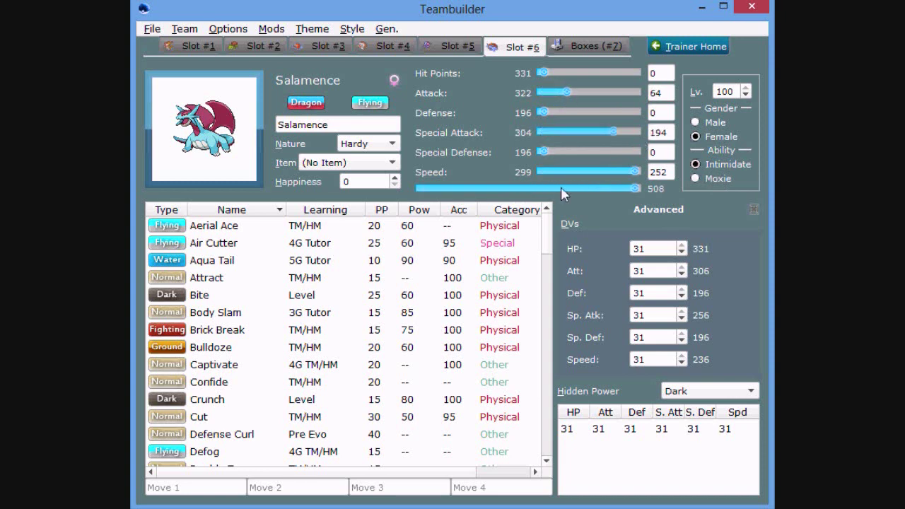
{"action": "left_click", "coordinate": [394, 142]}
{"action": "key", "text": "n"}
{"action": "key", "text": "n"}
{"action": "key", "text": "Return"}
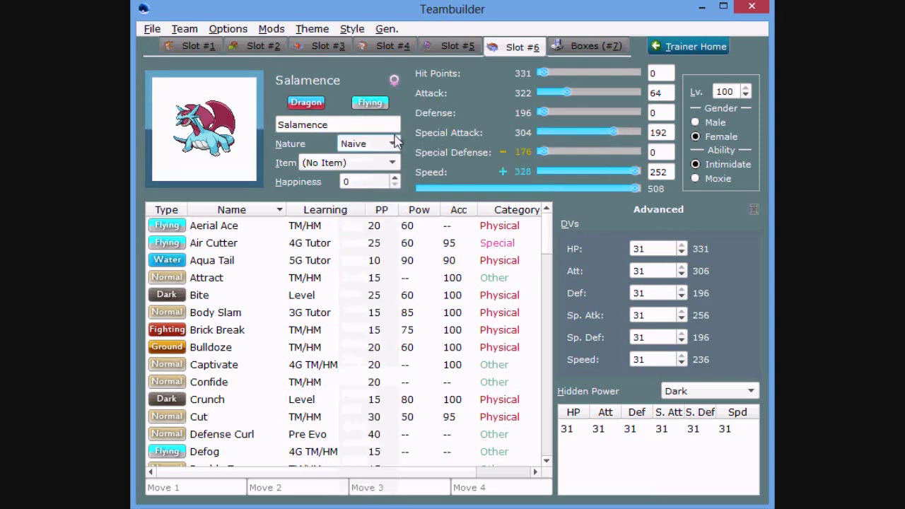
- Review the sets of the first four team members, from Mamoswine back to Infernape, and return to Salamence
{"action": "left_click", "coordinate": [386, 46]}
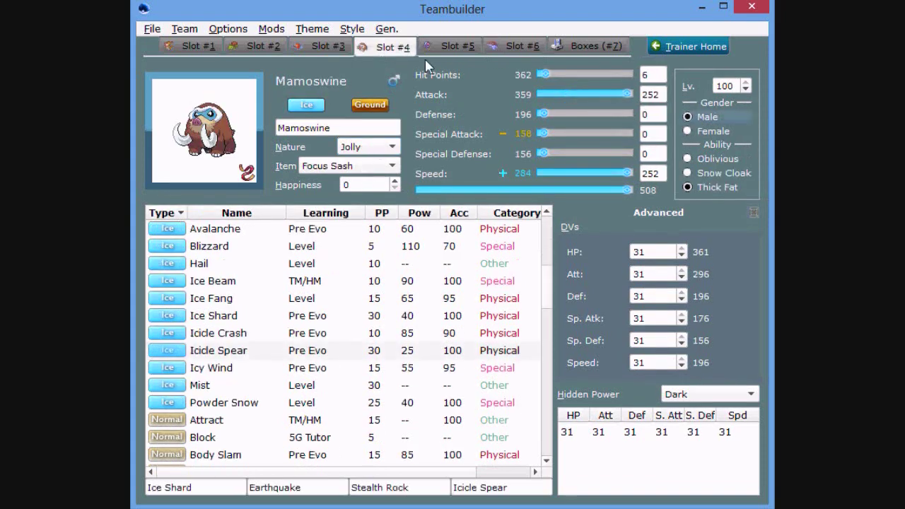
{"action": "left_click", "coordinate": [527, 48]}
{"action": "left_click", "coordinate": [385, 46]}
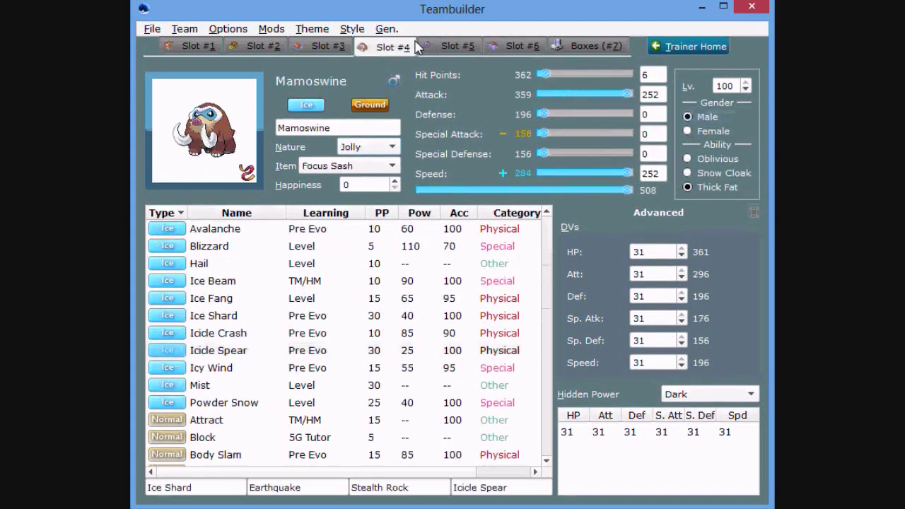
{"action": "left_click", "coordinate": [322, 46]}
{"action": "left_click", "coordinate": [236, 47]}
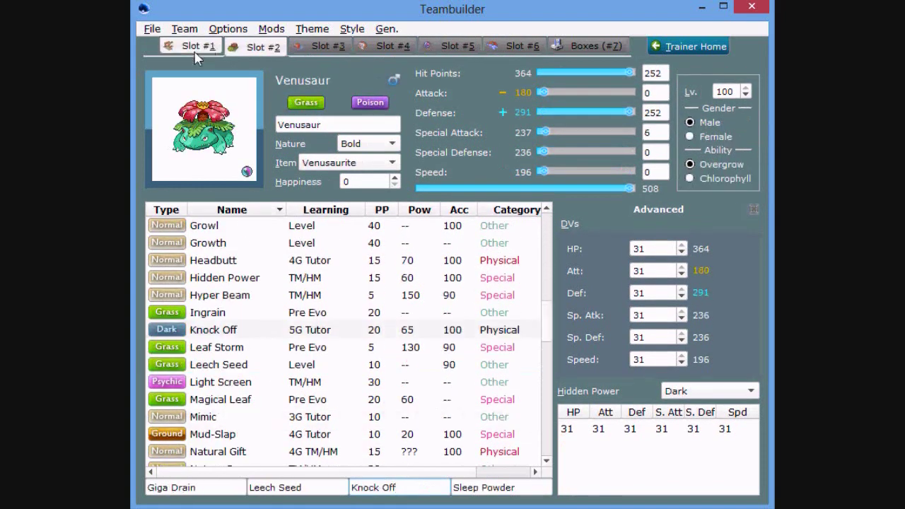
{"action": "left_click", "coordinate": [201, 50]}
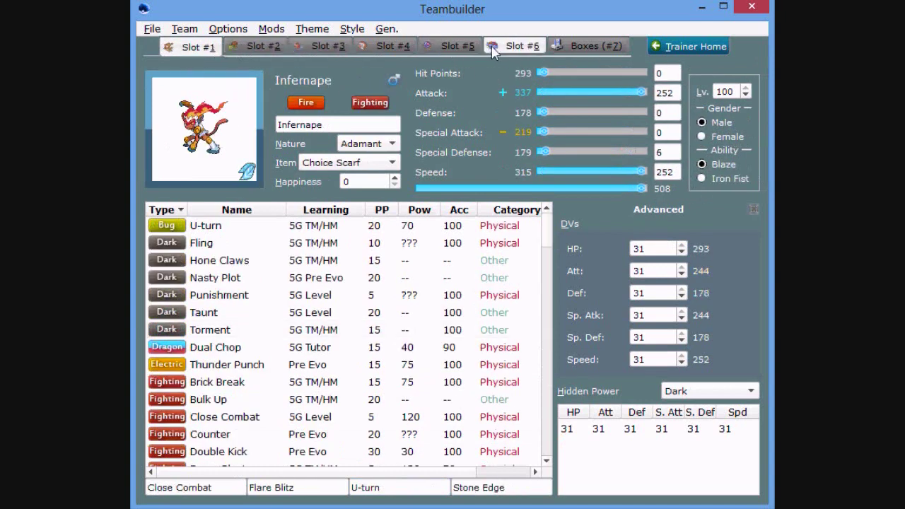
{"action": "left_click", "coordinate": [520, 47]}
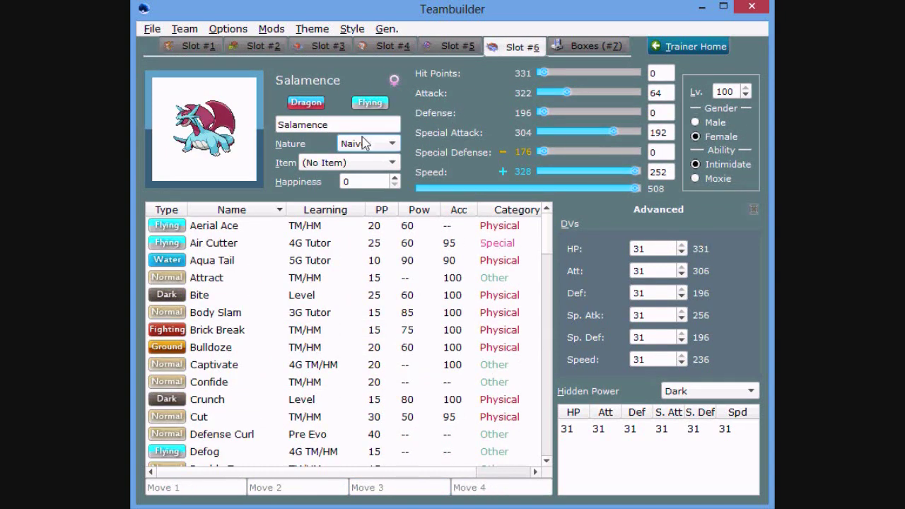
- Set Life Orb as Salamence's held item
{"action": "left_click", "coordinate": [345, 173]}
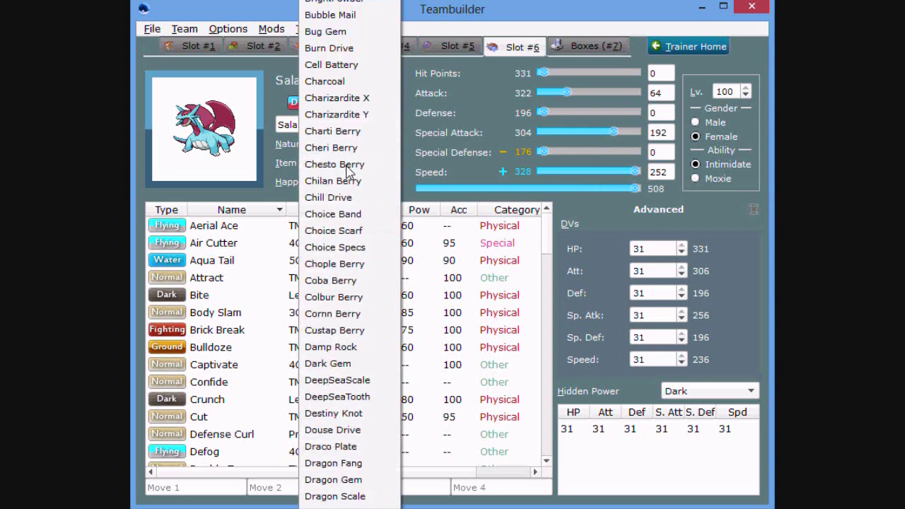
{"action": "scroll", "coordinate": [347, 172], "scroll_direction": "down", "scroll_amount": 10}
{"action": "left_click", "coordinate": [347, 171]}
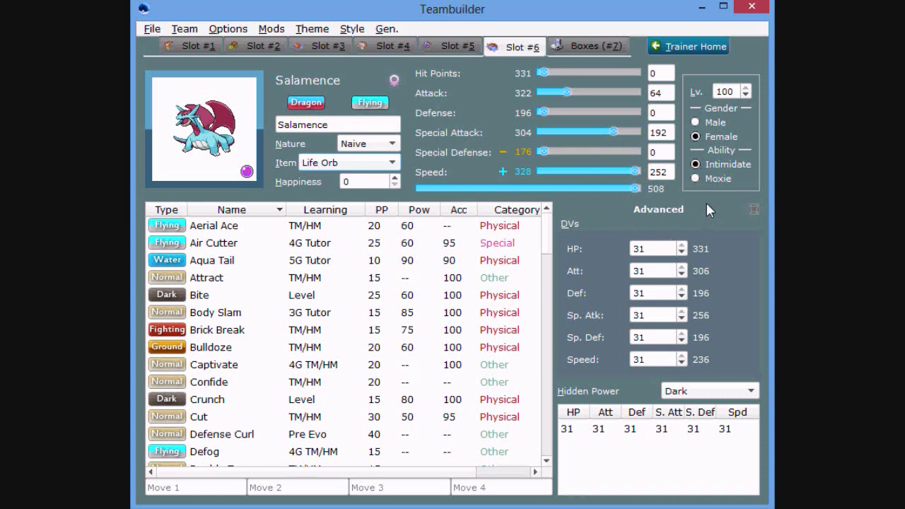
- Review the sets of Rotom-W, Tentacruel, Mamoswine and Venusaur
{"action": "left_click", "coordinate": [325, 46]}
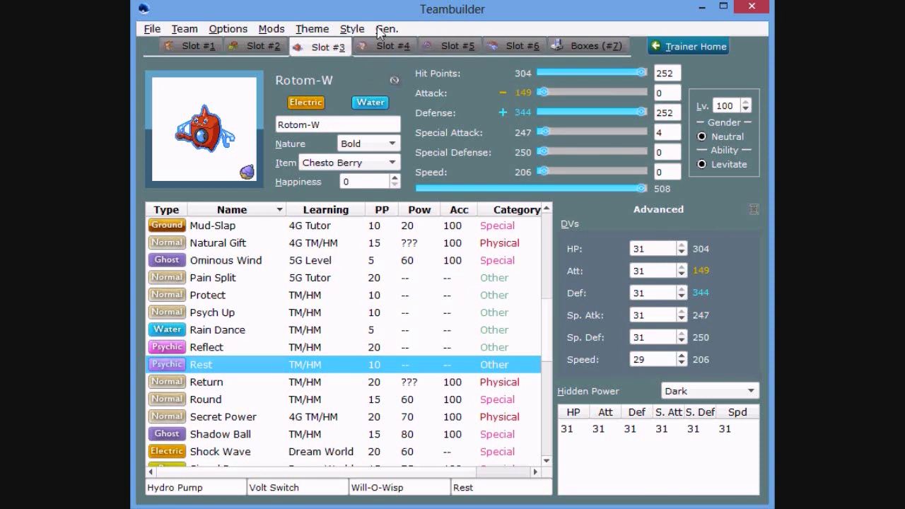
{"action": "left_click", "coordinate": [427, 46]}
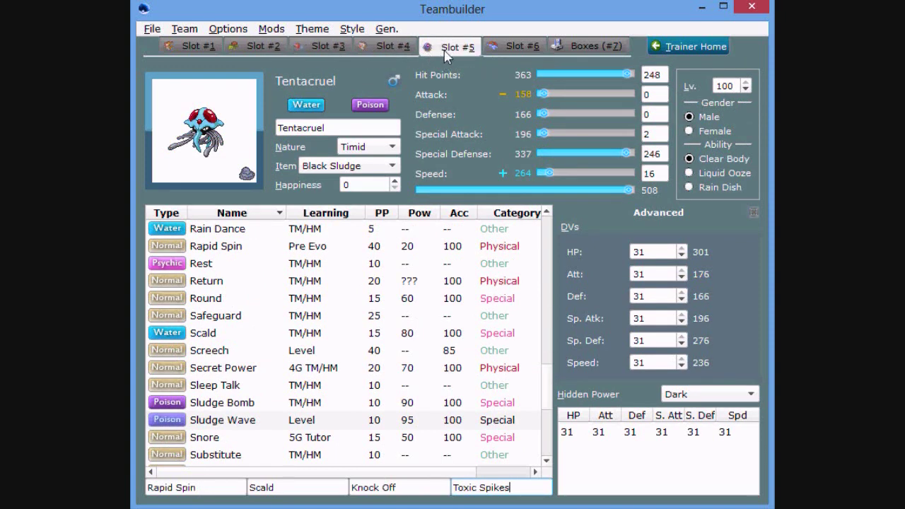
{"action": "left_click", "coordinate": [382, 49]}
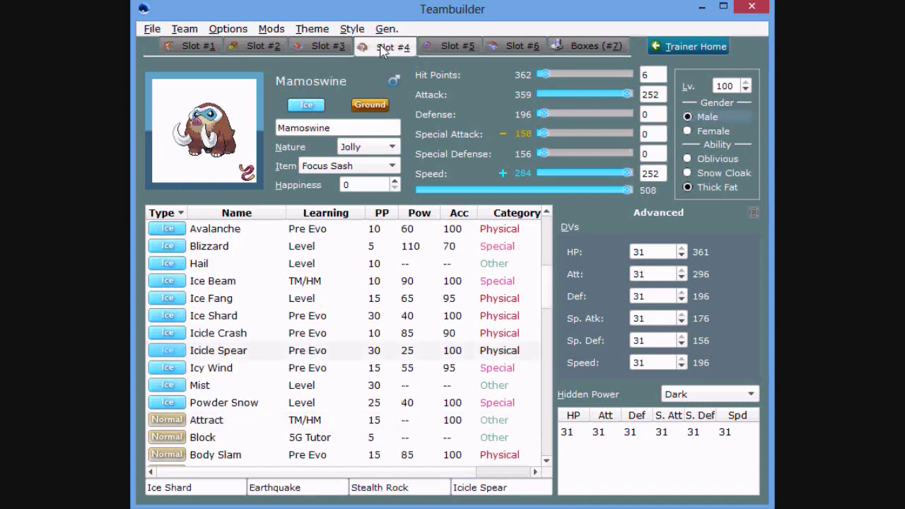
{"action": "left_click", "coordinate": [327, 48]}
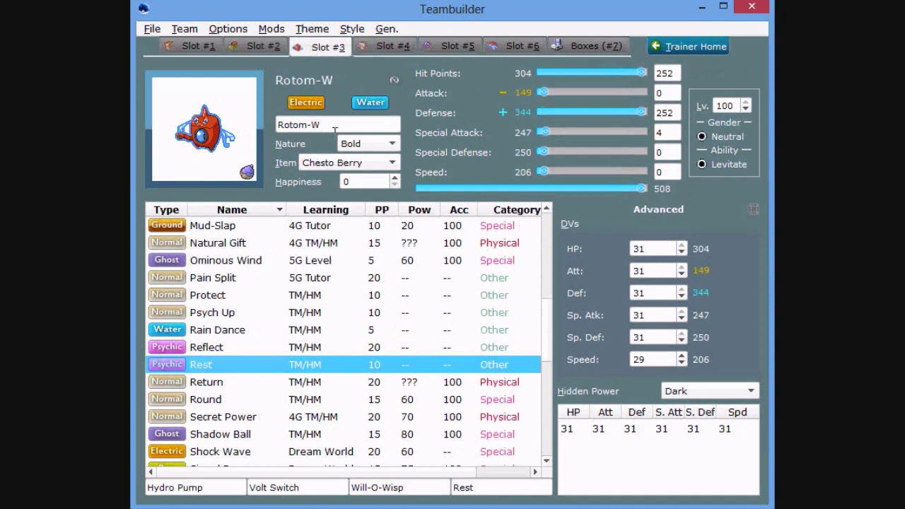
{"action": "left_click", "coordinate": [259, 49]}
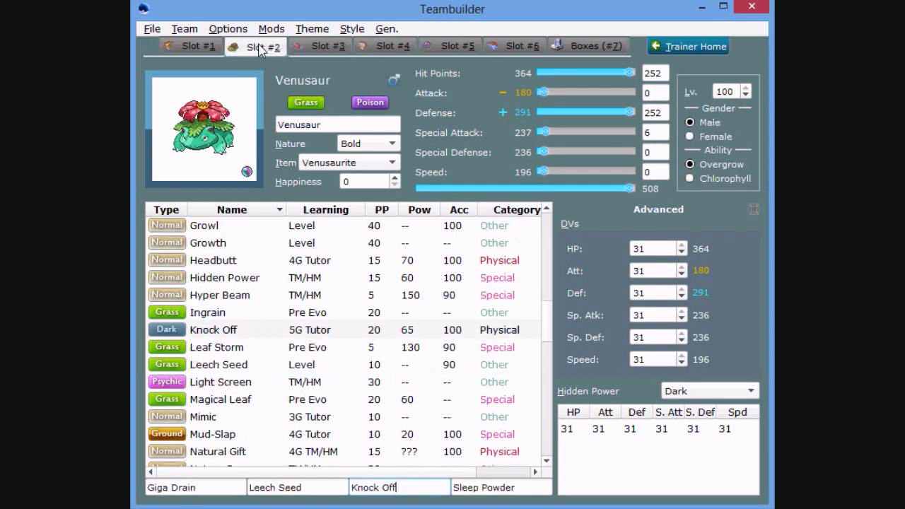
- Review Infernape's set, return to Salamence and check its base stats and the written Salamence analysis
{"action": "left_click", "coordinate": [195, 48]}
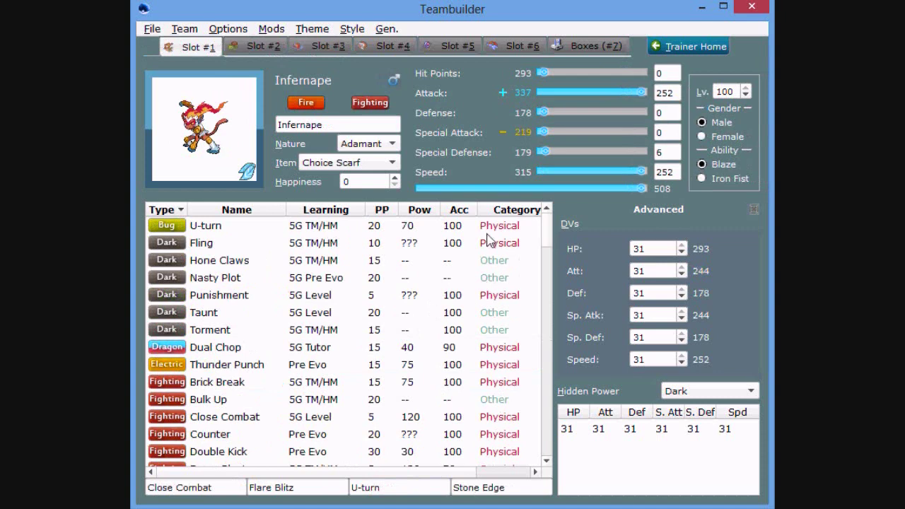
{"action": "left_click", "coordinate": [524, 47]}
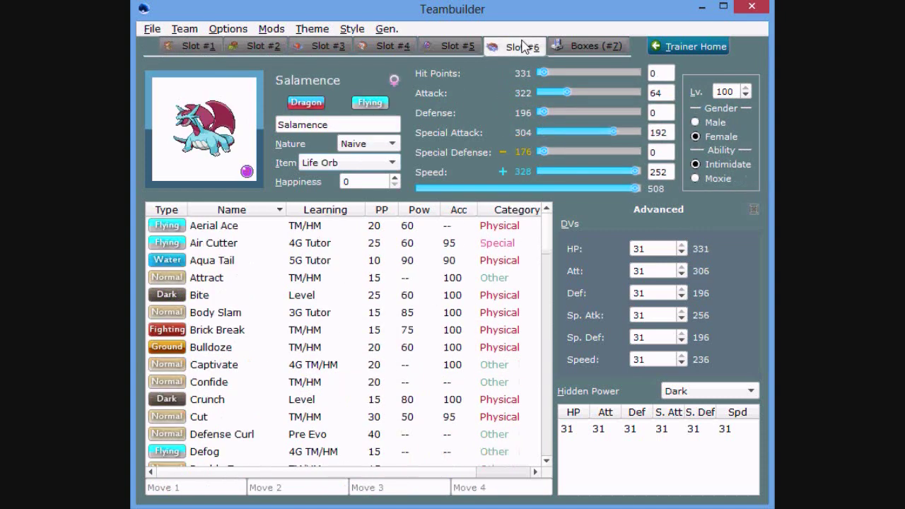
{"action": "left_click", "coordinate": [230, 149]}
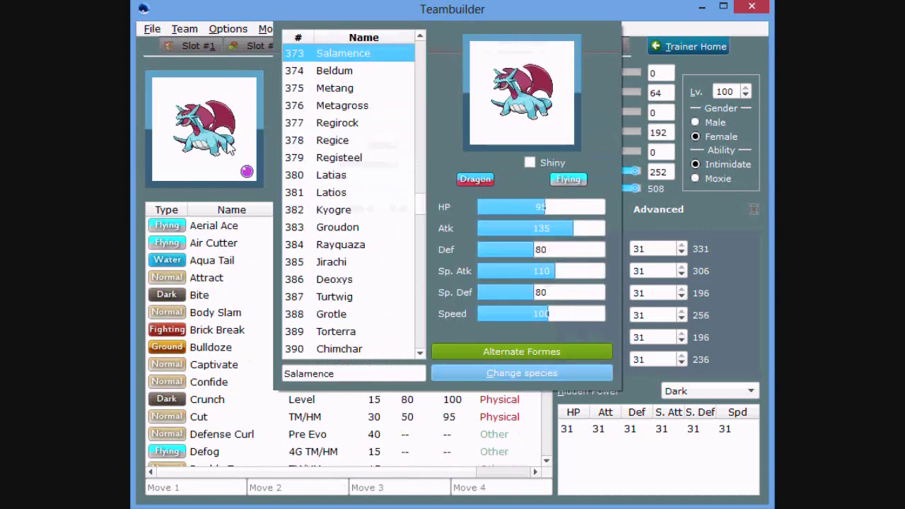
{"action": "left_click", "coordinate": [267, 246]}
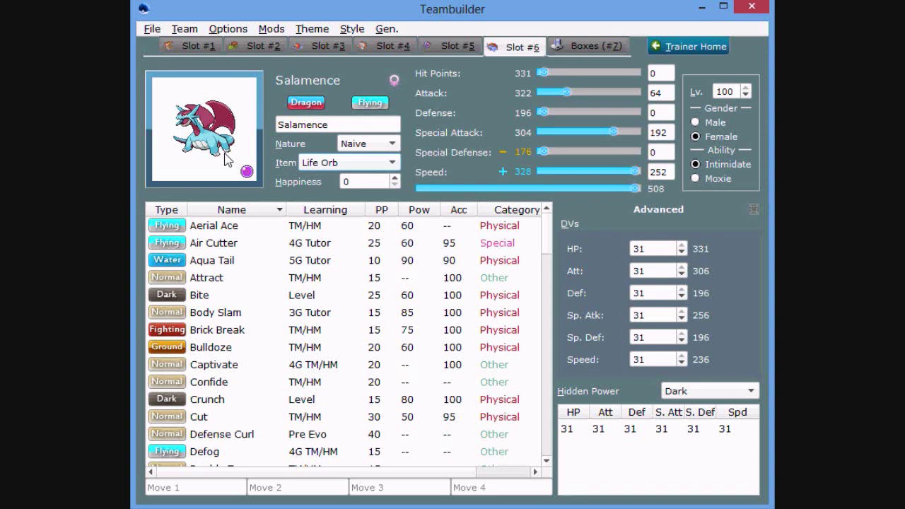
{"action": "key", "text": "alt+Tab"}
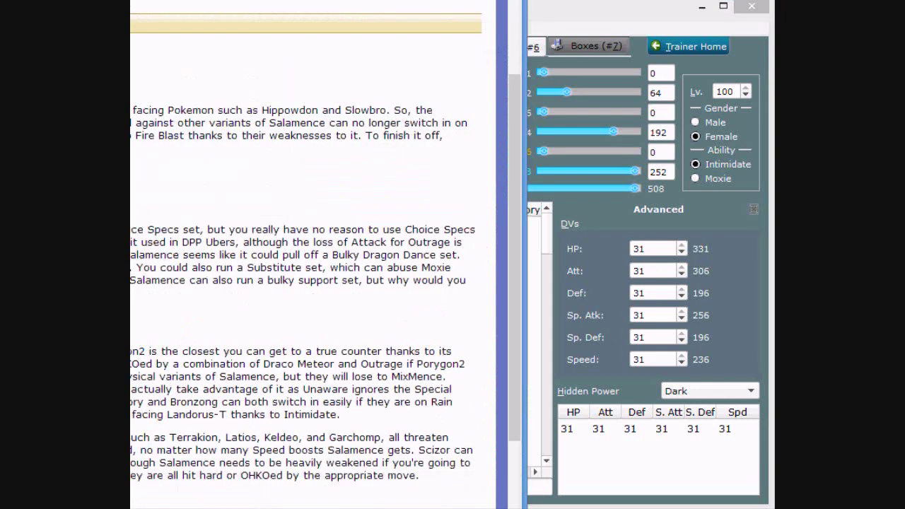
{"action": "left_click", "coordinate": [597, 290]}
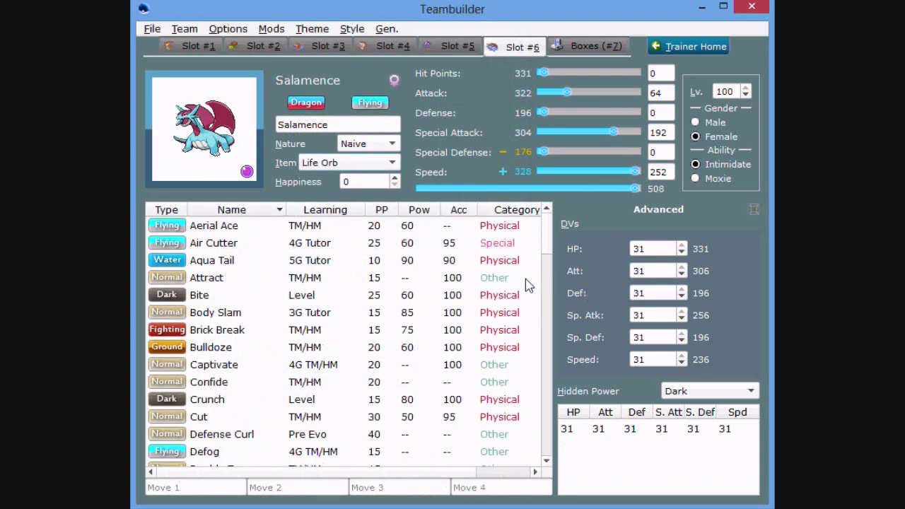
- Examine Salamence's full list of learnable moves and look at its base stats again
{"action": "mouse_move", "coordinate": [526, 285]}
{"action": "scroll", "coordinate": [348, 333], "scroll_direction": "down", "scroll_amount": 18}
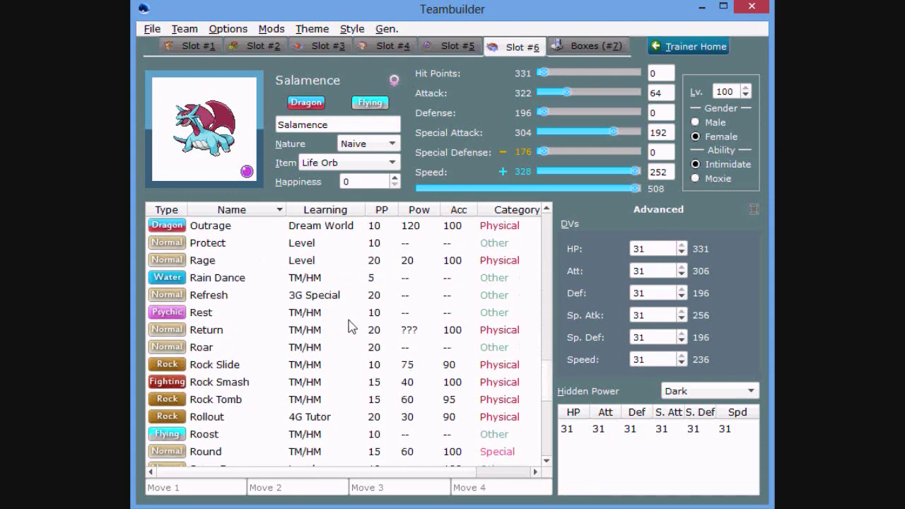
{"action": "left_click", "coordinate": [379, 48]}
{"action": "left_click", "coordinate": [515, 48]}
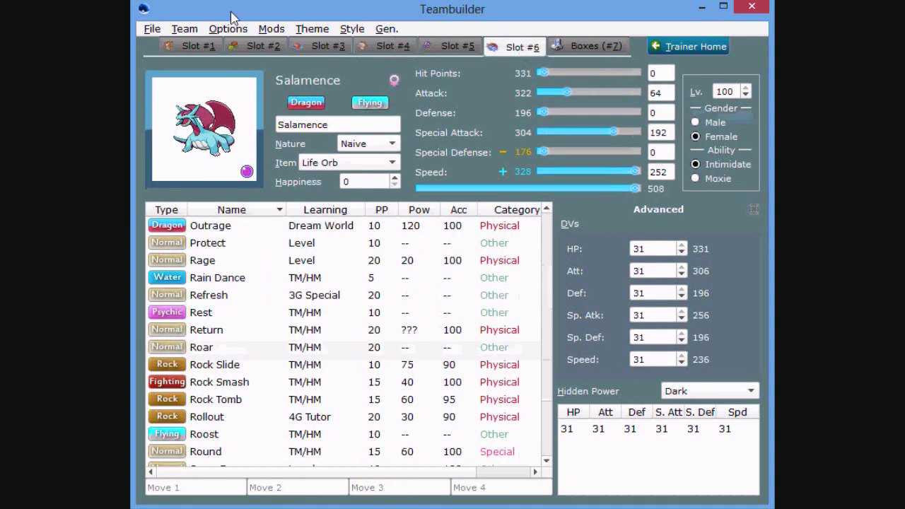
{"action": "left_click", "coordinate": [333, 350]}
{"action": "scroll", "coordinate": [353, 416], "scroll_direction": "down", "scroll_amount": 2}
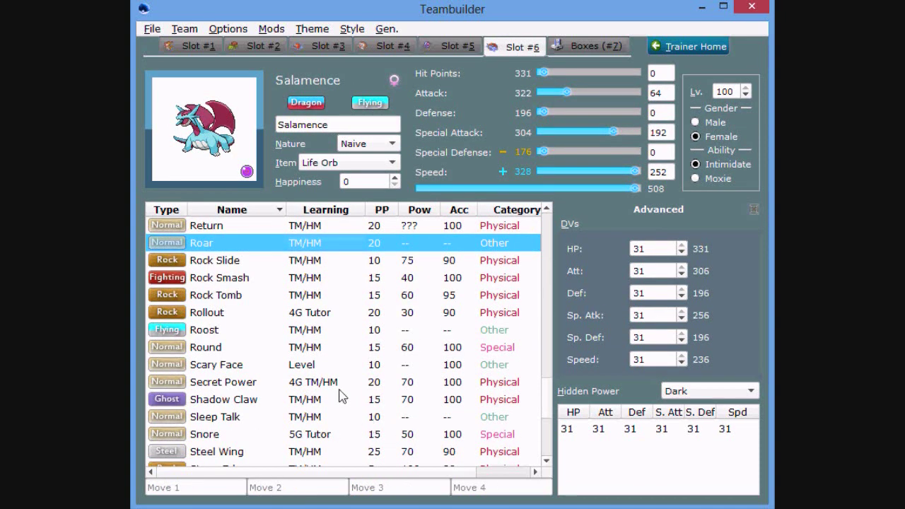
{"action": "scroll", "coordinate": [342, 396], "scroll_direction": "down", "scroll_amount": 4}
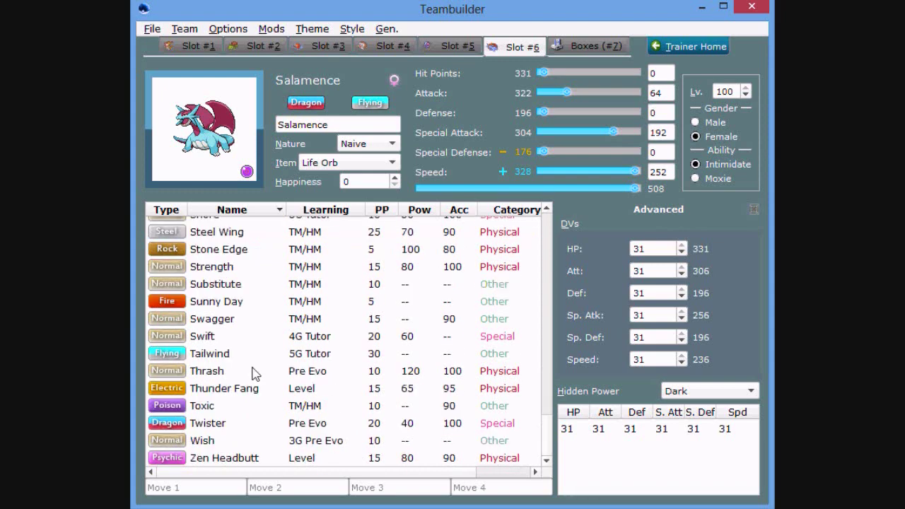
{"action": "scroll", "coordinate": [262, 373], "scroll_direction": "up", "scroll_amount": 15}
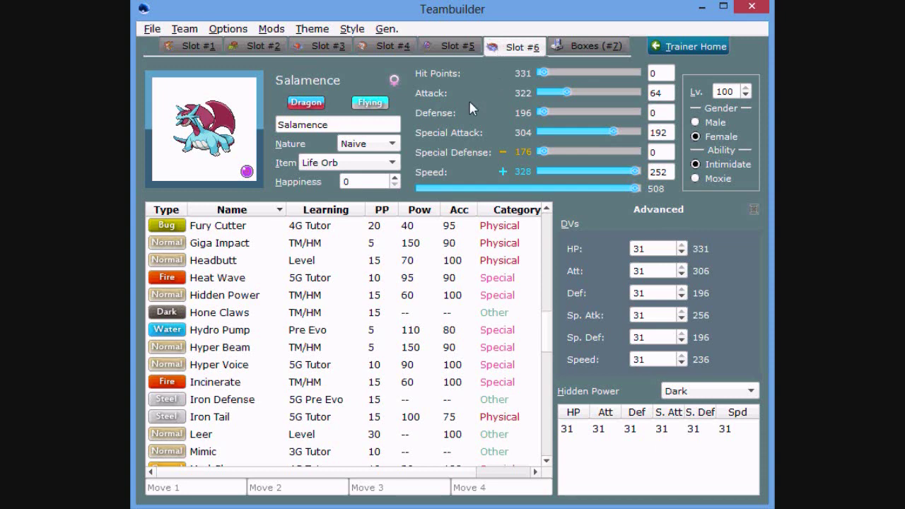
{"action": "left_click", "coordinate": [236, 112]}
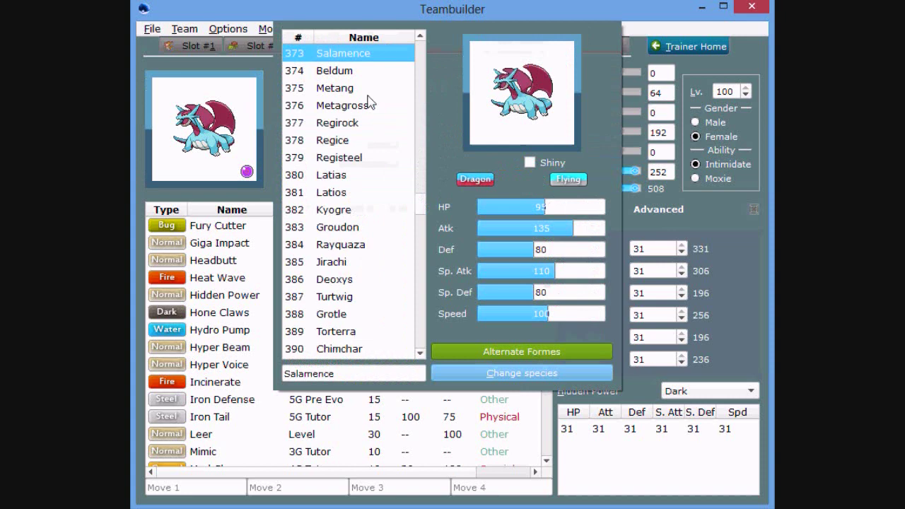
{"action": "left_click", "coordinate": [177, 329]}
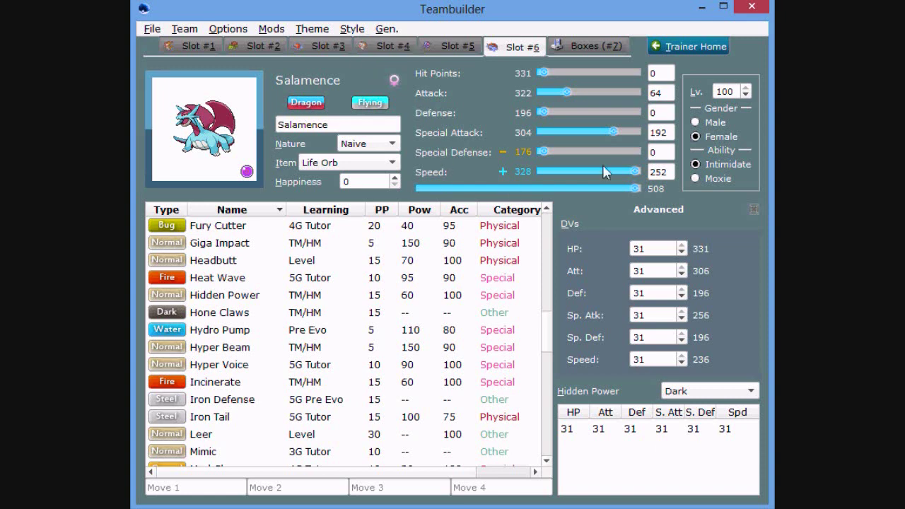
- Give Salamence Draco Meteor as its first move
{"action": "left_click", "coordinate": [273, 297]}
{"action": "scroll", "coordinate": [272, 354], "scroll_direction": "up", "scroll_amount": 1}
{"action": "scroll", "coordinate": [272, 405], "scroll_direction": "up", "scroll_amount": 8}
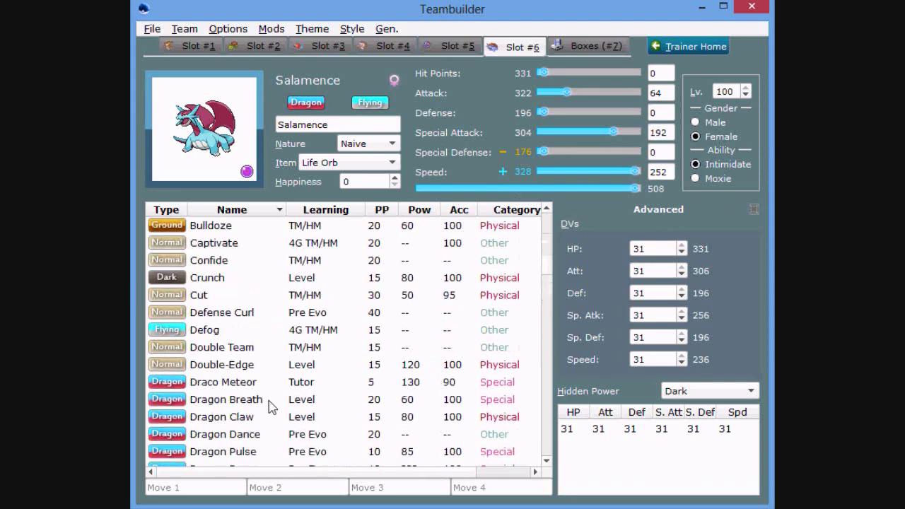
{"action": "scroll", "coordinate": [272, 406], "scroll_direction": "down", "scroll_amount": 4}
{"action": "scroll", "coordinate": [273, 406], "scroll_direction": "up", "scroll_amount": 2}
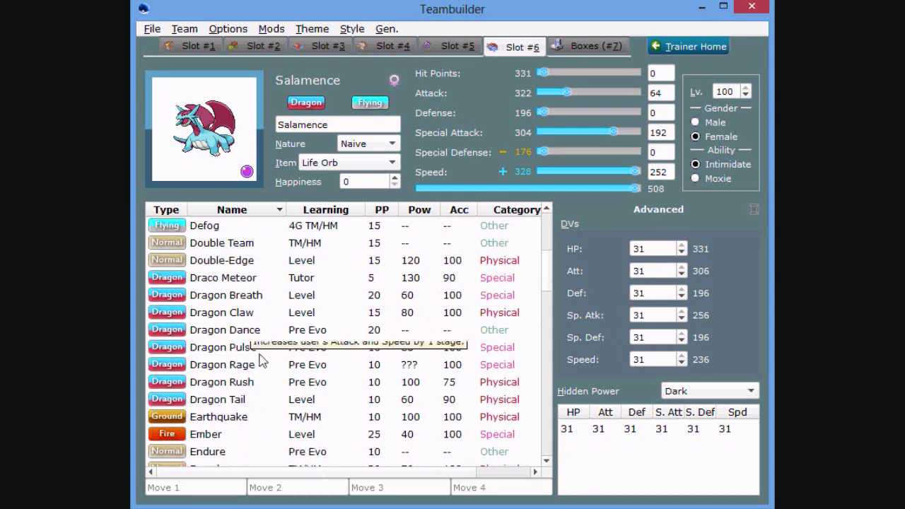
{"action": "left_click", "coordinate": [231, 281]}
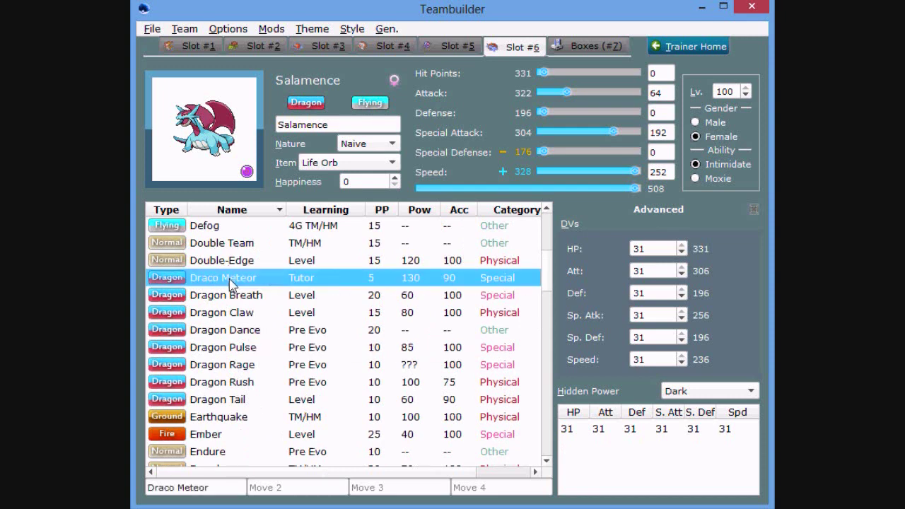
- Add Earthquake and Fire Blast as Salamence's second and third moves
{"action": "left_click", "coordinate": [237, 423]}
{"action": "scroll", "coordinate": [276, 403], "scroll_direction": "up", "scroll_amount": 2}
{"action": "scroll", "coordinate": [283, 400], "scroll_direction": "down", "scroll_amount": 4}
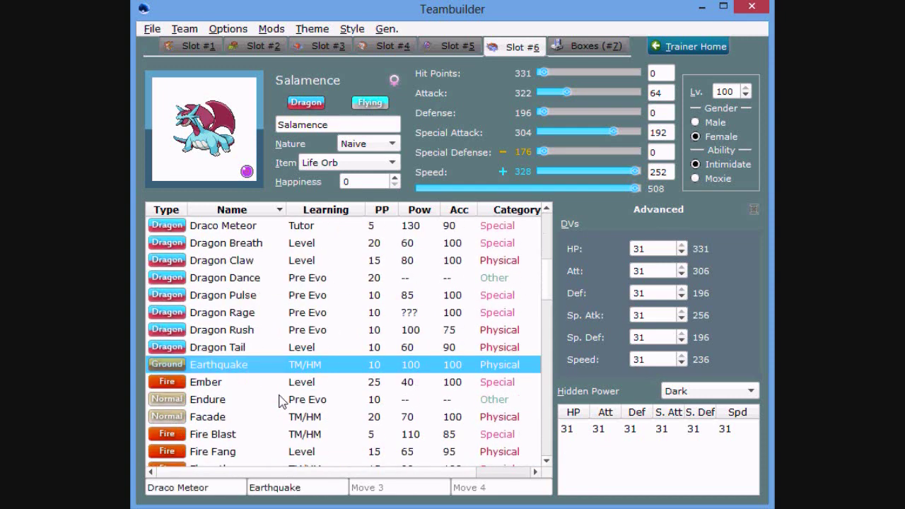
{"action": "left_click", "coordinate": [268, 381]}
- Add Dragon Claw as Salamence's fourth move and return to the trainer and team overview
{"action": "scroll", "coordinate": [299, 390], "scroll_direction": "up", "scroll_amount": 5}
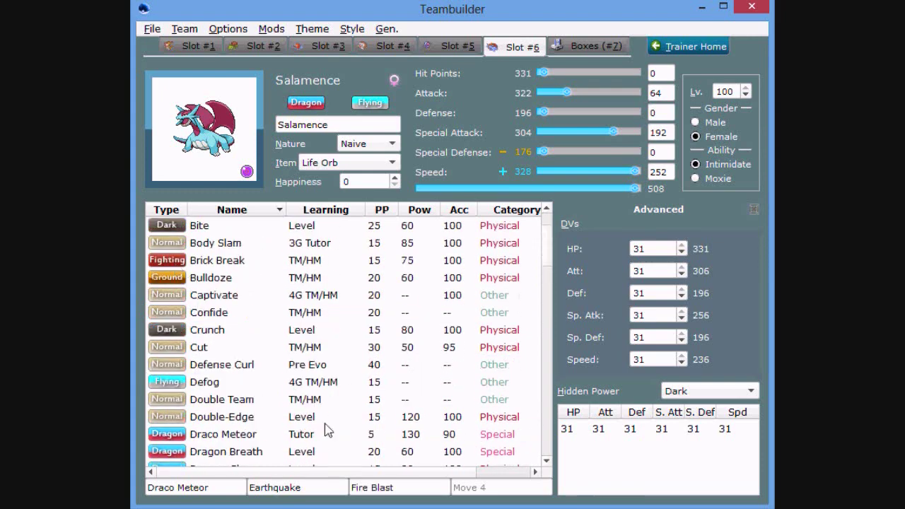
{"action": "scroll", "coordinate": [320, 382], "scroll_direction": "up", "scroll_amount": 1}
{"action": "scroll", "coordinate": [293, 259], "scroll_direction": "up", "scroll_amount": 1}
{"action": "scroll", "coordinate": [289, 261], "scroll_direction": "down", "scroll_amount": 12}
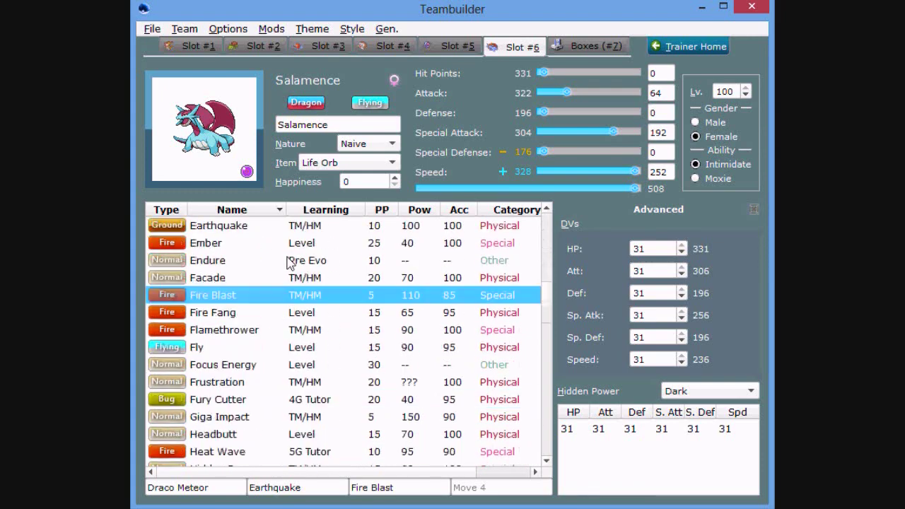
{"action": "scroll", "coordinate": [288, 262], "scroll_direction": "down", "scroll_amount": 3}
{"action": "scroll", "coordinate": [227, 363], "scroll_direction": "down", "scroll_amount": 4}
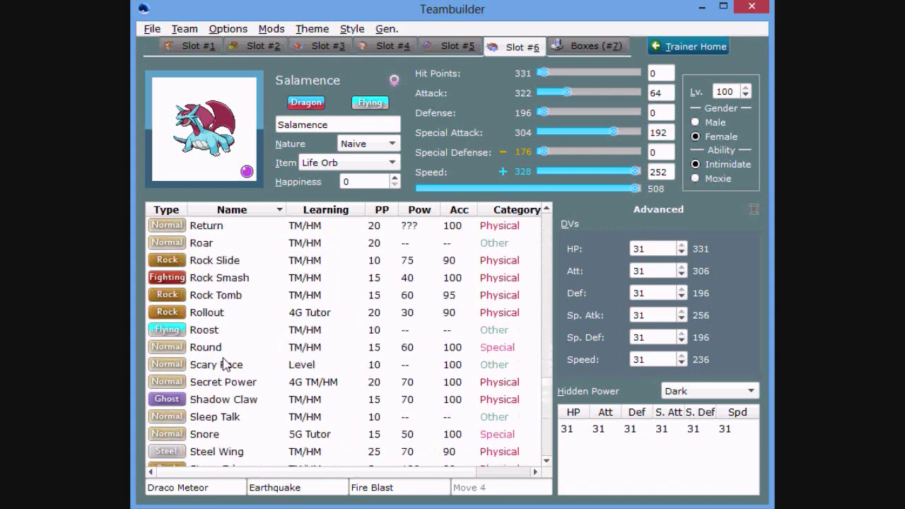
{"action": "scroll", "coordinate": [226, 354], "scroll_direction": "up", "scroll_amount": 9}
{"action": "scroll", "coordinate": [225, 352], "scroll_direction": "up", "scroll_amount": 8}
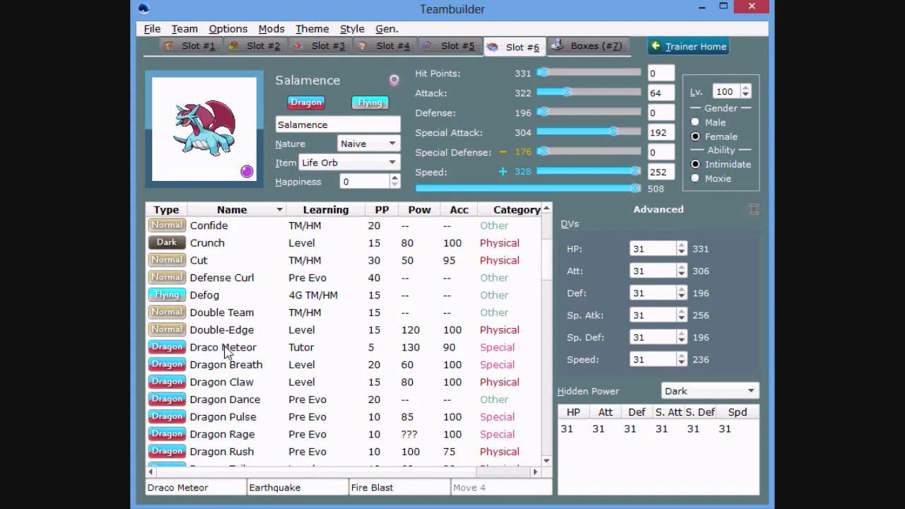
{"action": "left_click", "coordinate": [255, 385]}
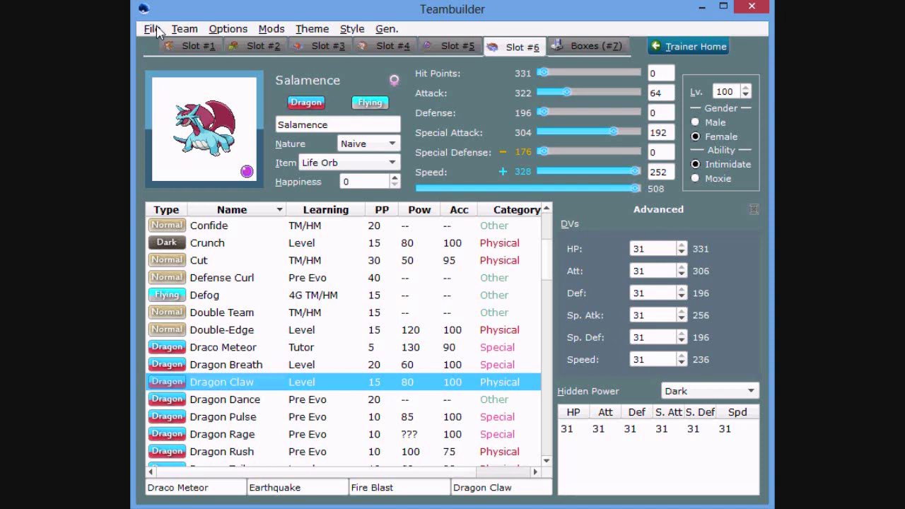
{"action": "key", "text": "ctrl+b"}
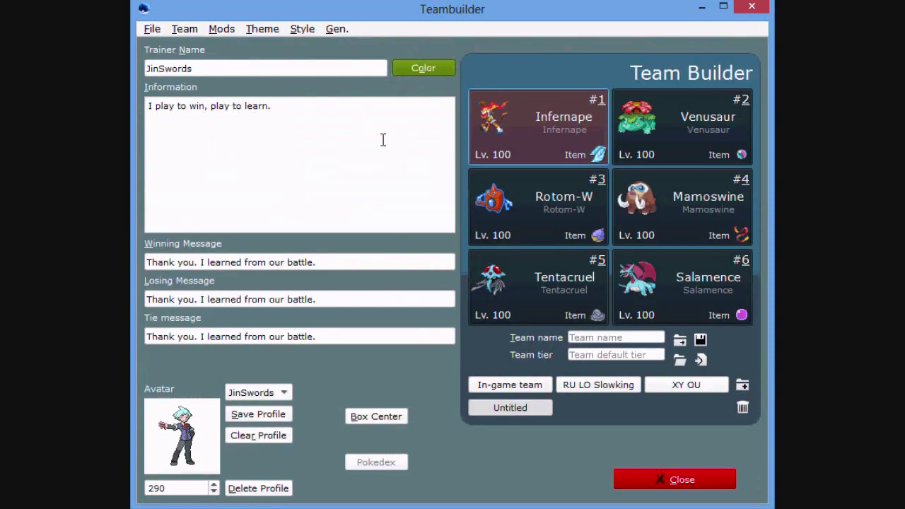